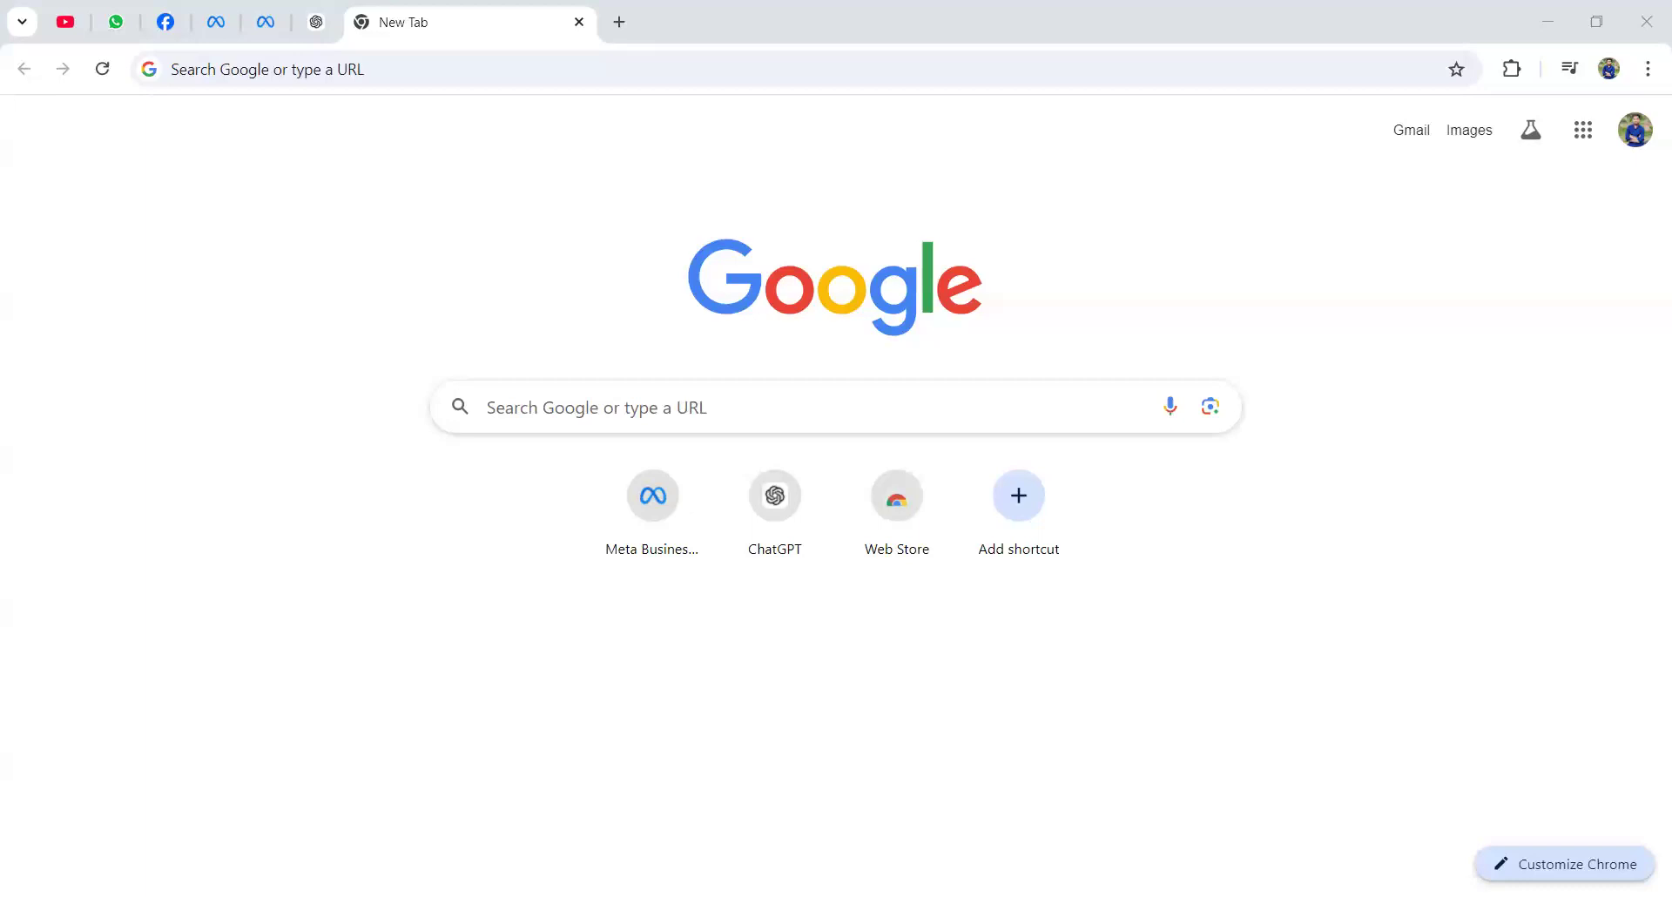
# - Switch to Chrome and change the active Facebook profile to the Skillverse Academy page
pyautogui.hotkey('alt', 'Tab')
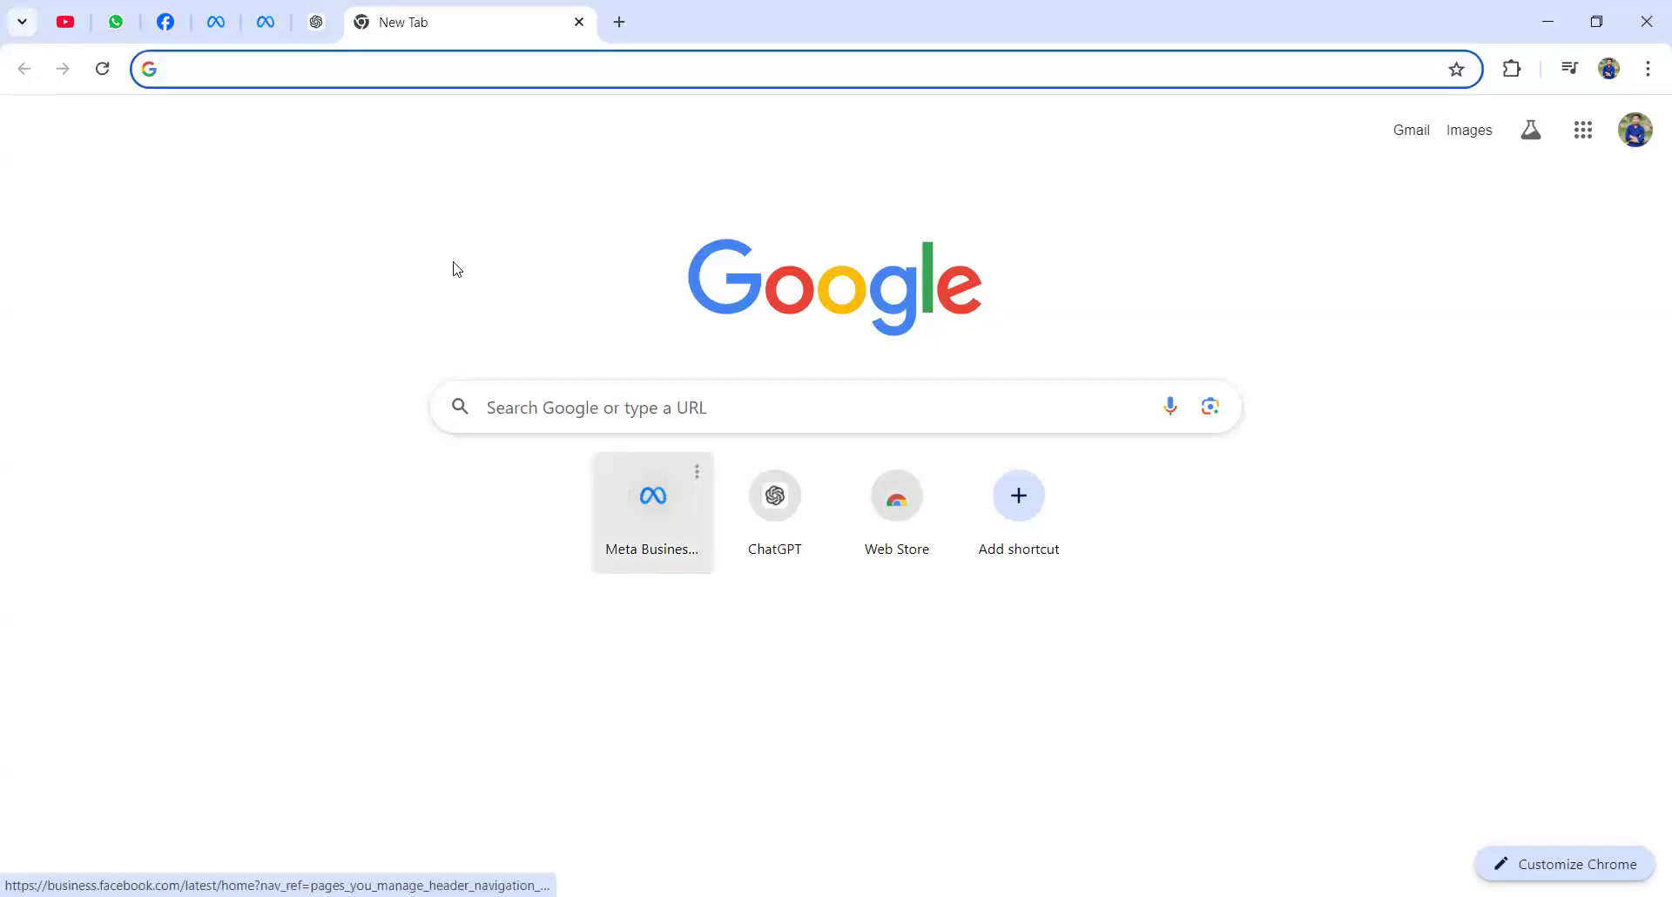
pyautogui.click(165, 22)
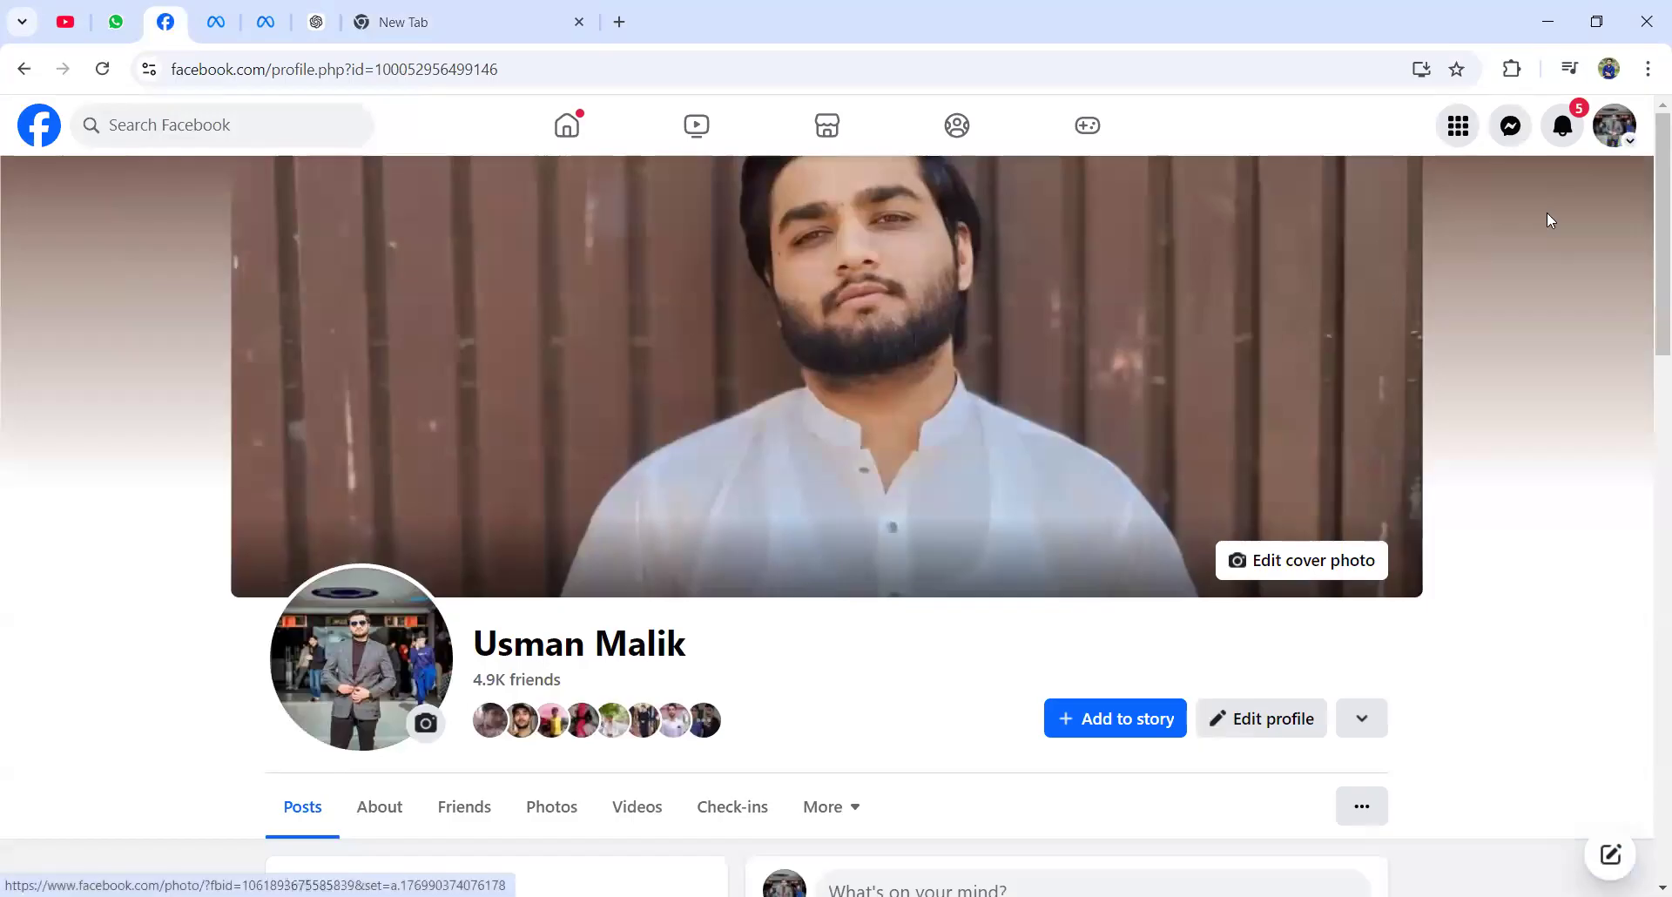
pyautogui.click(1623, 142)
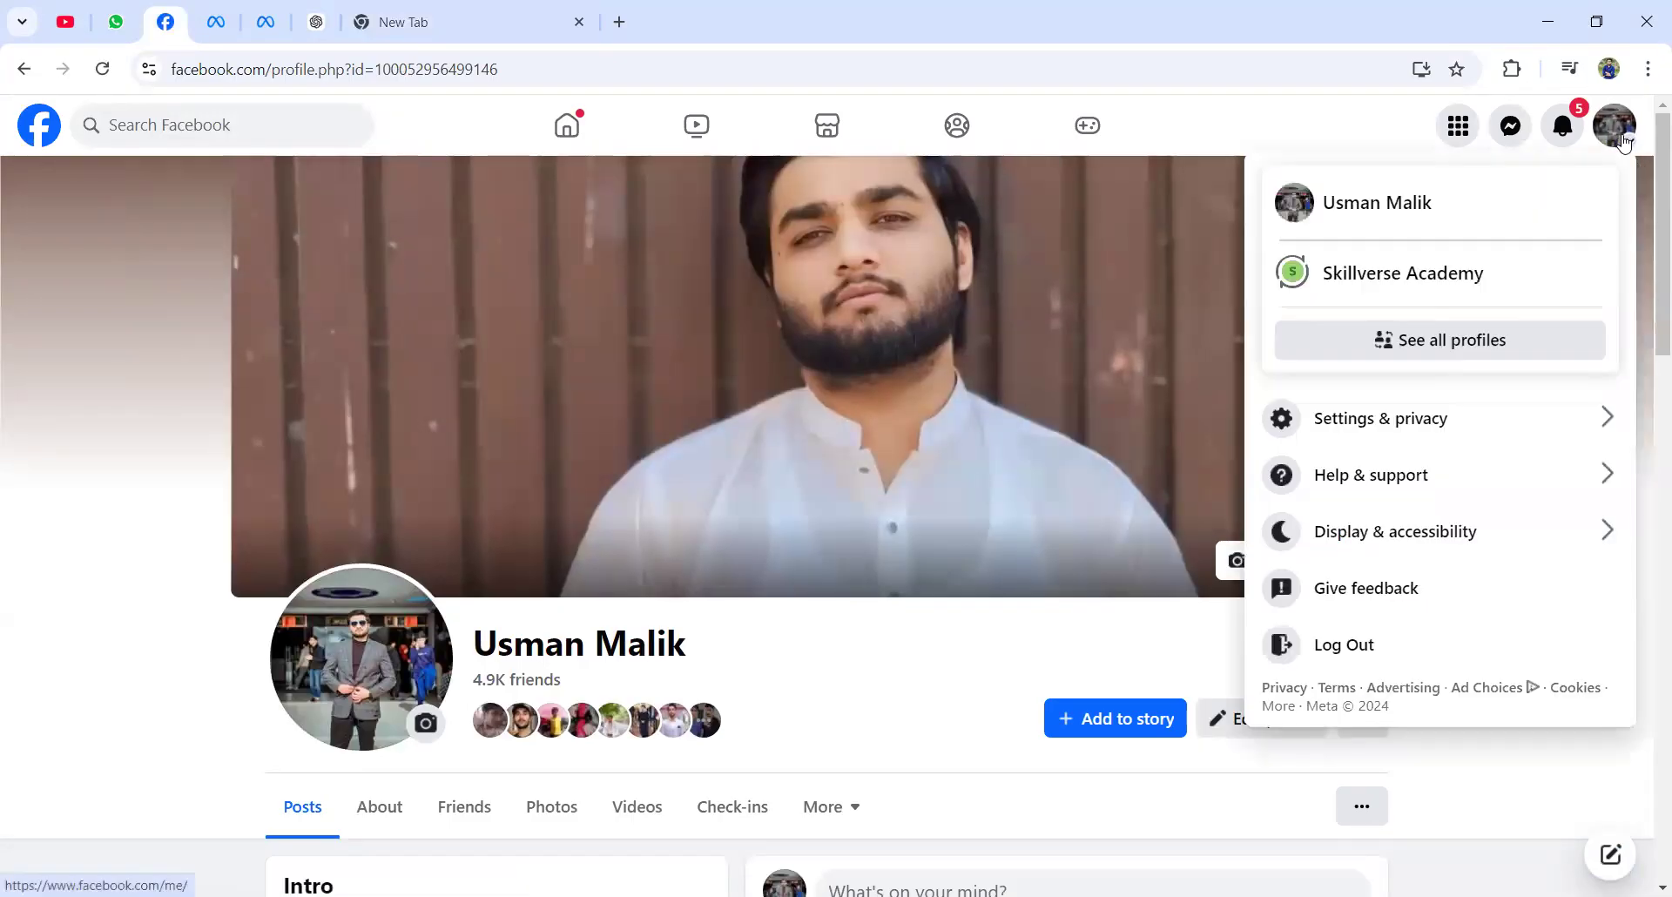
pyautogui.click(1412, 277)
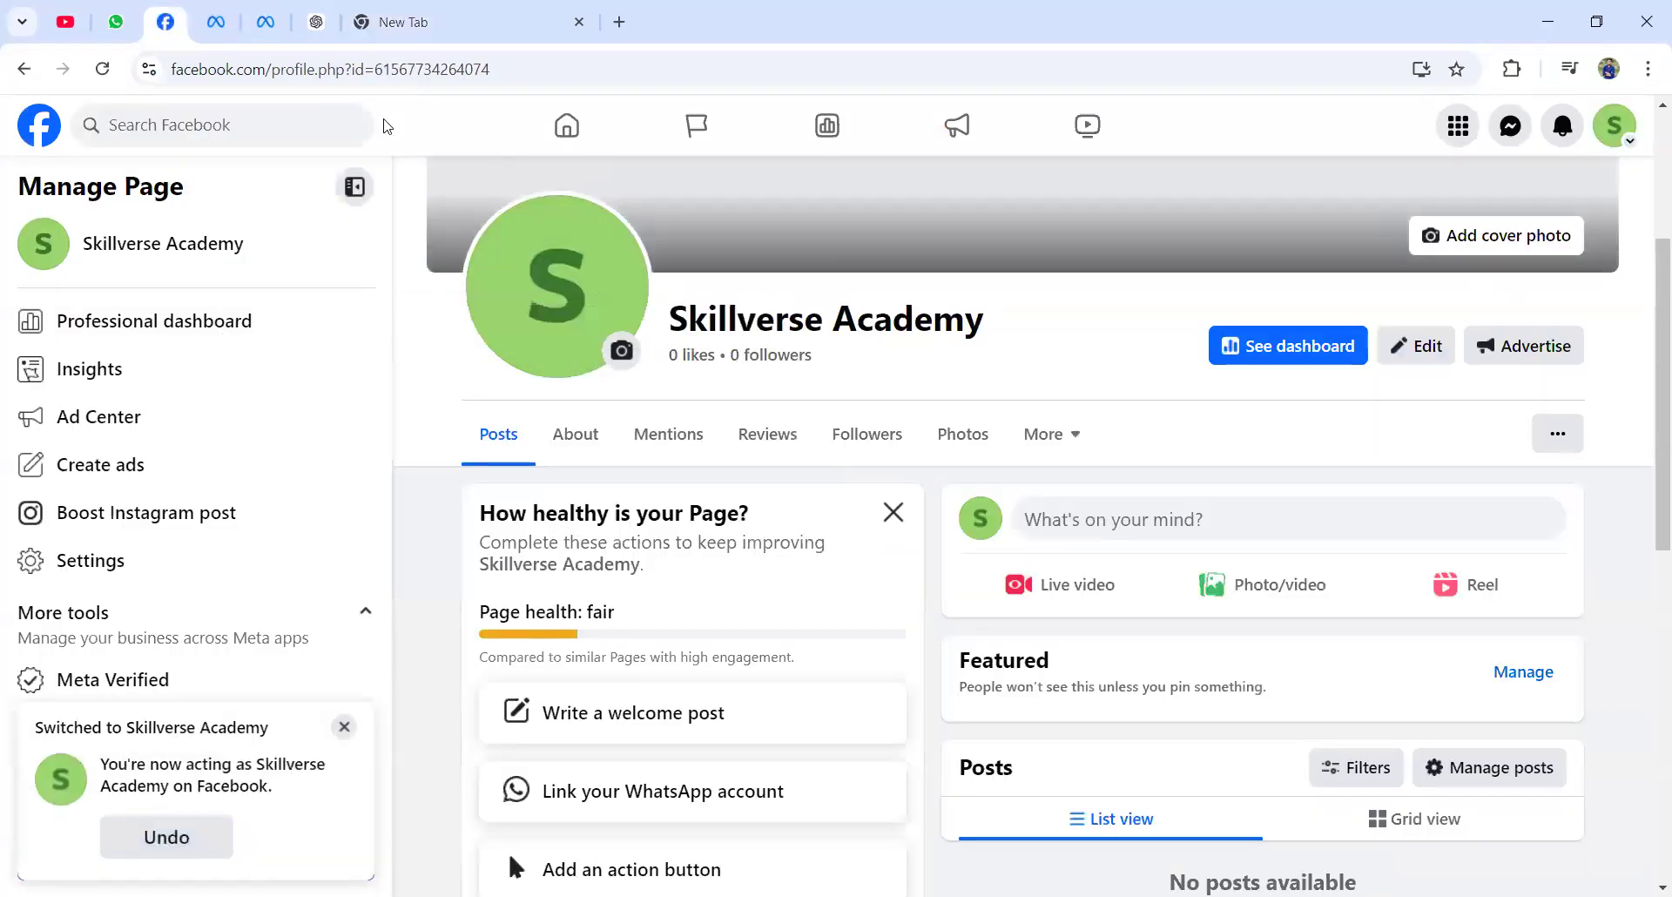
# - Go to Ads Manager in the browser and start a new auction campaign with the Engagement objective
pyautogui.click(215, 24)
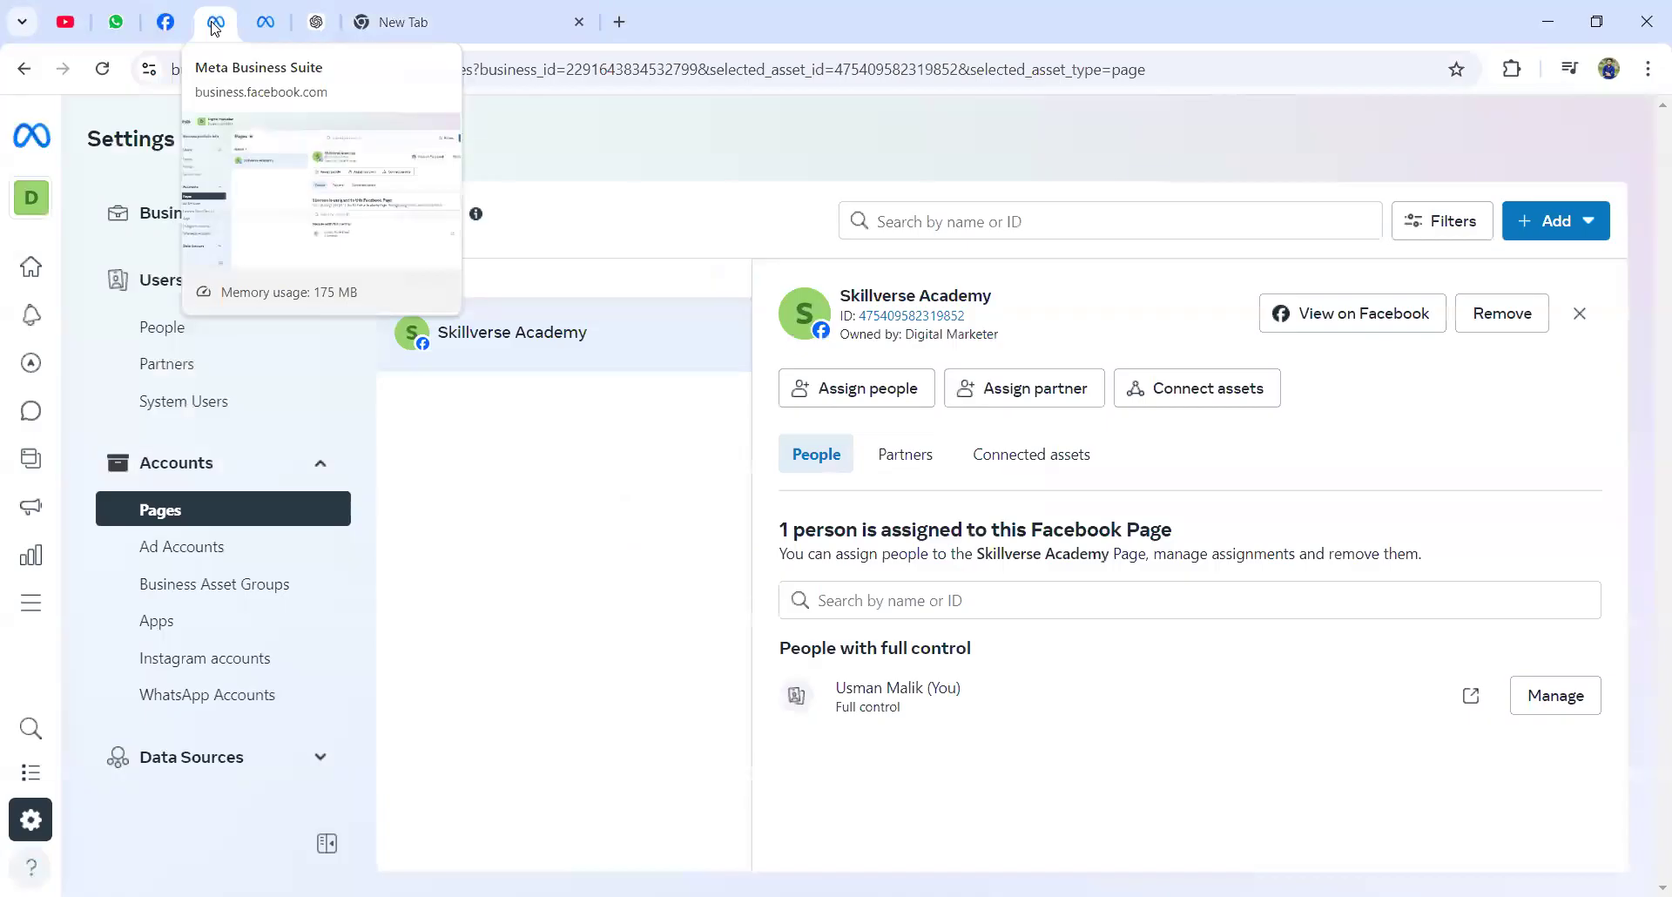
pyautogui.click(265, 23)
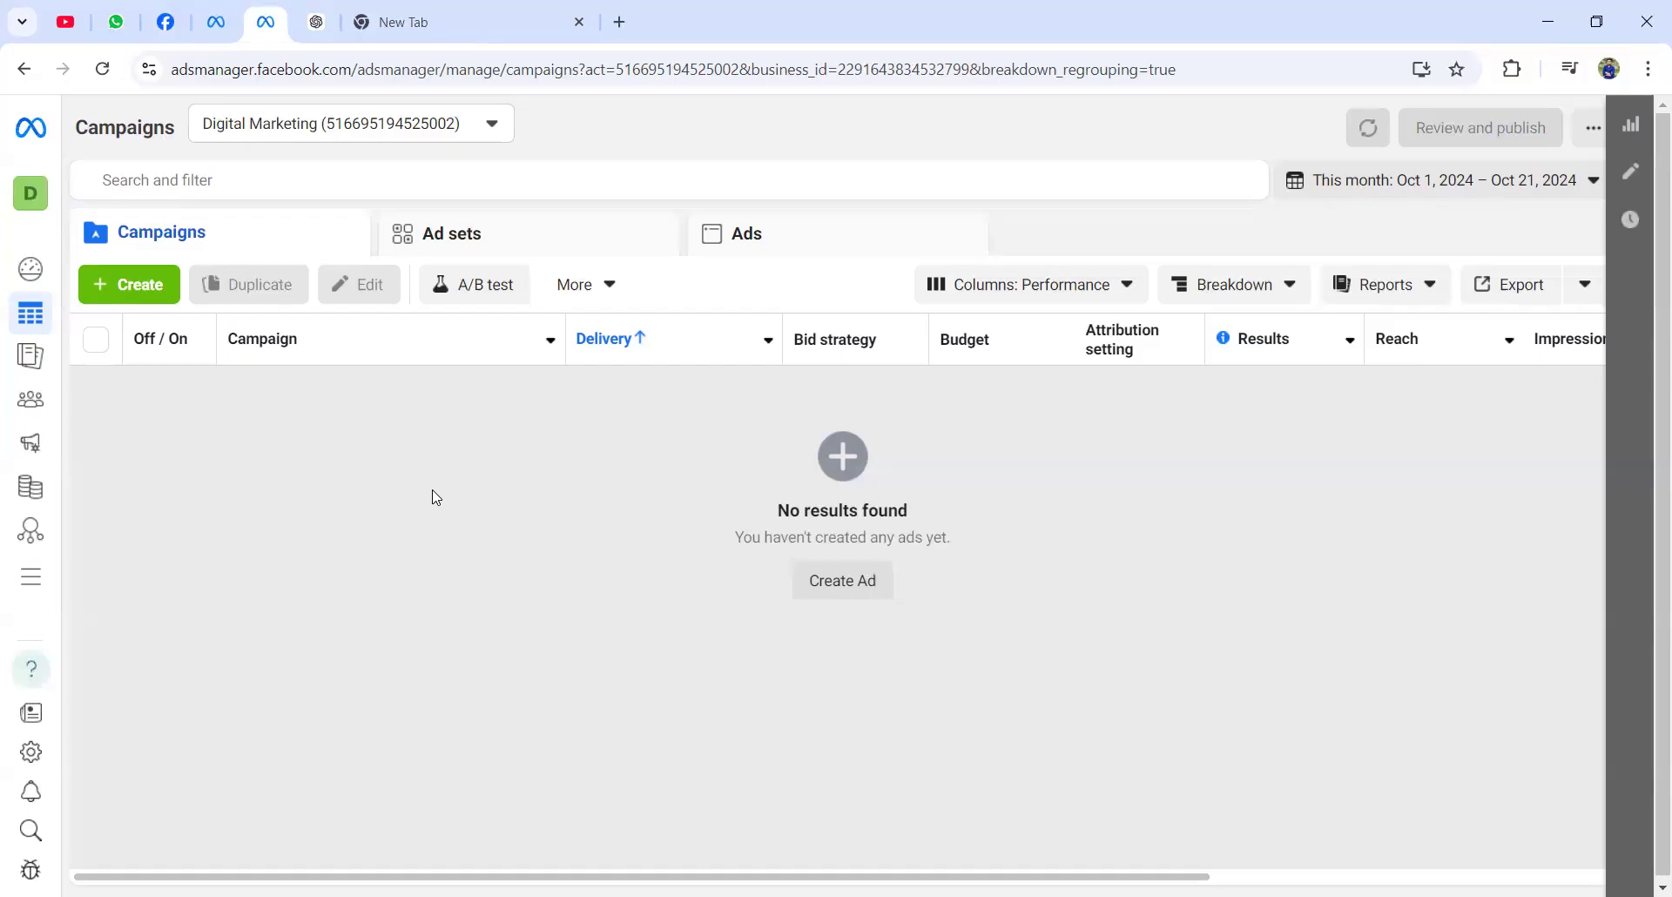
pyautogui.click(129, 287)
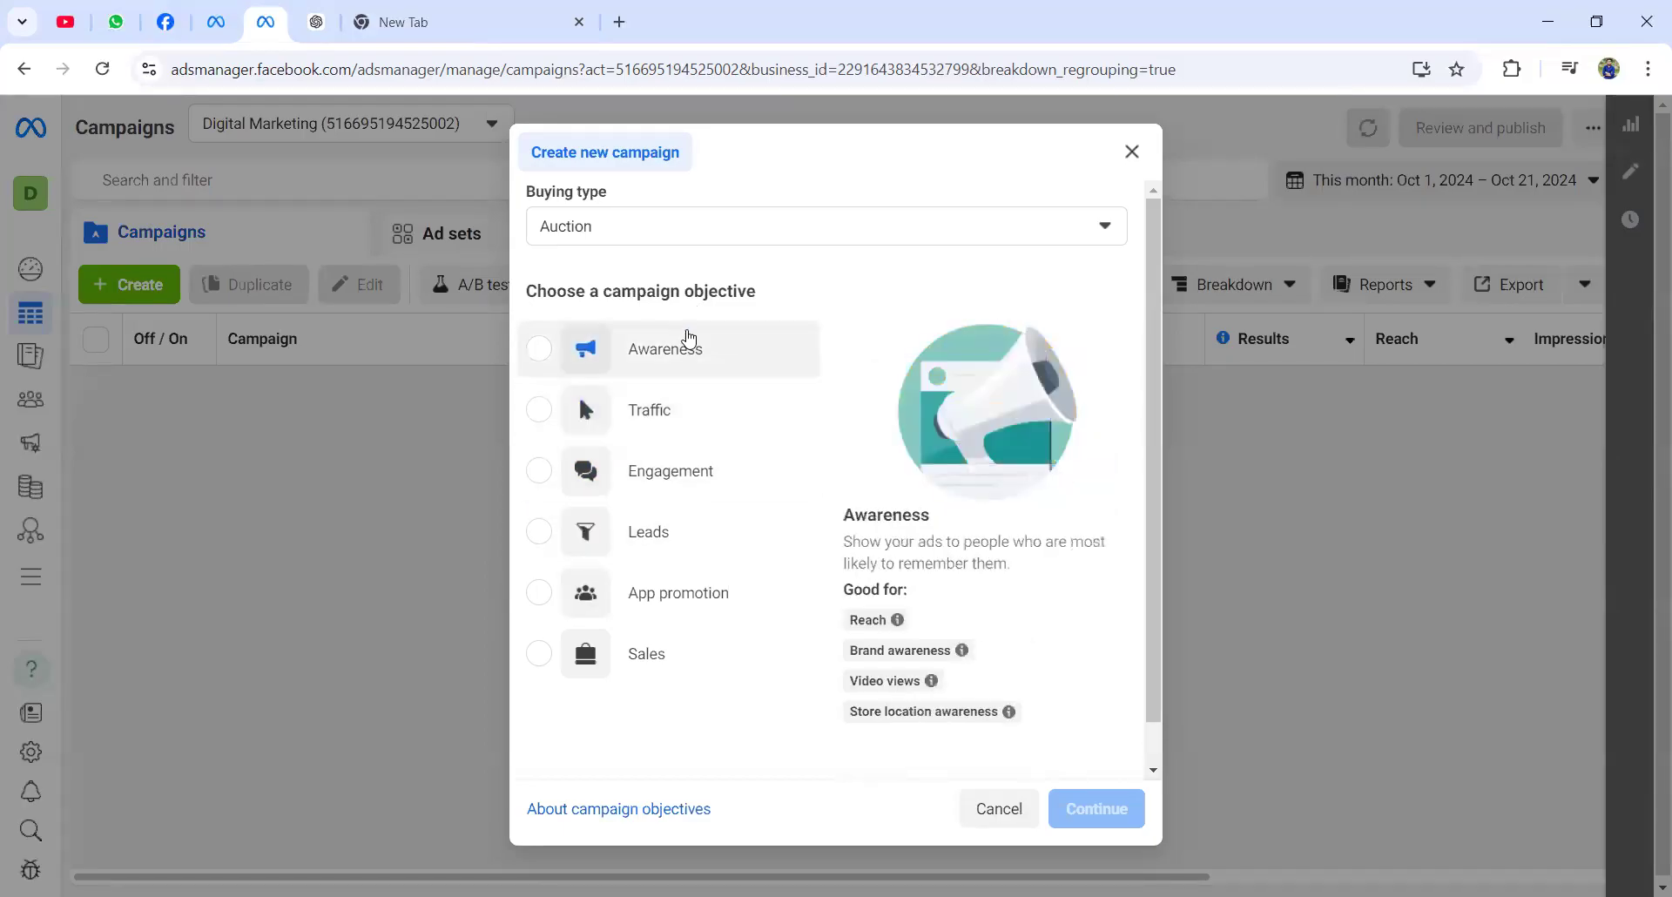
pyautogui.click(695, 478)
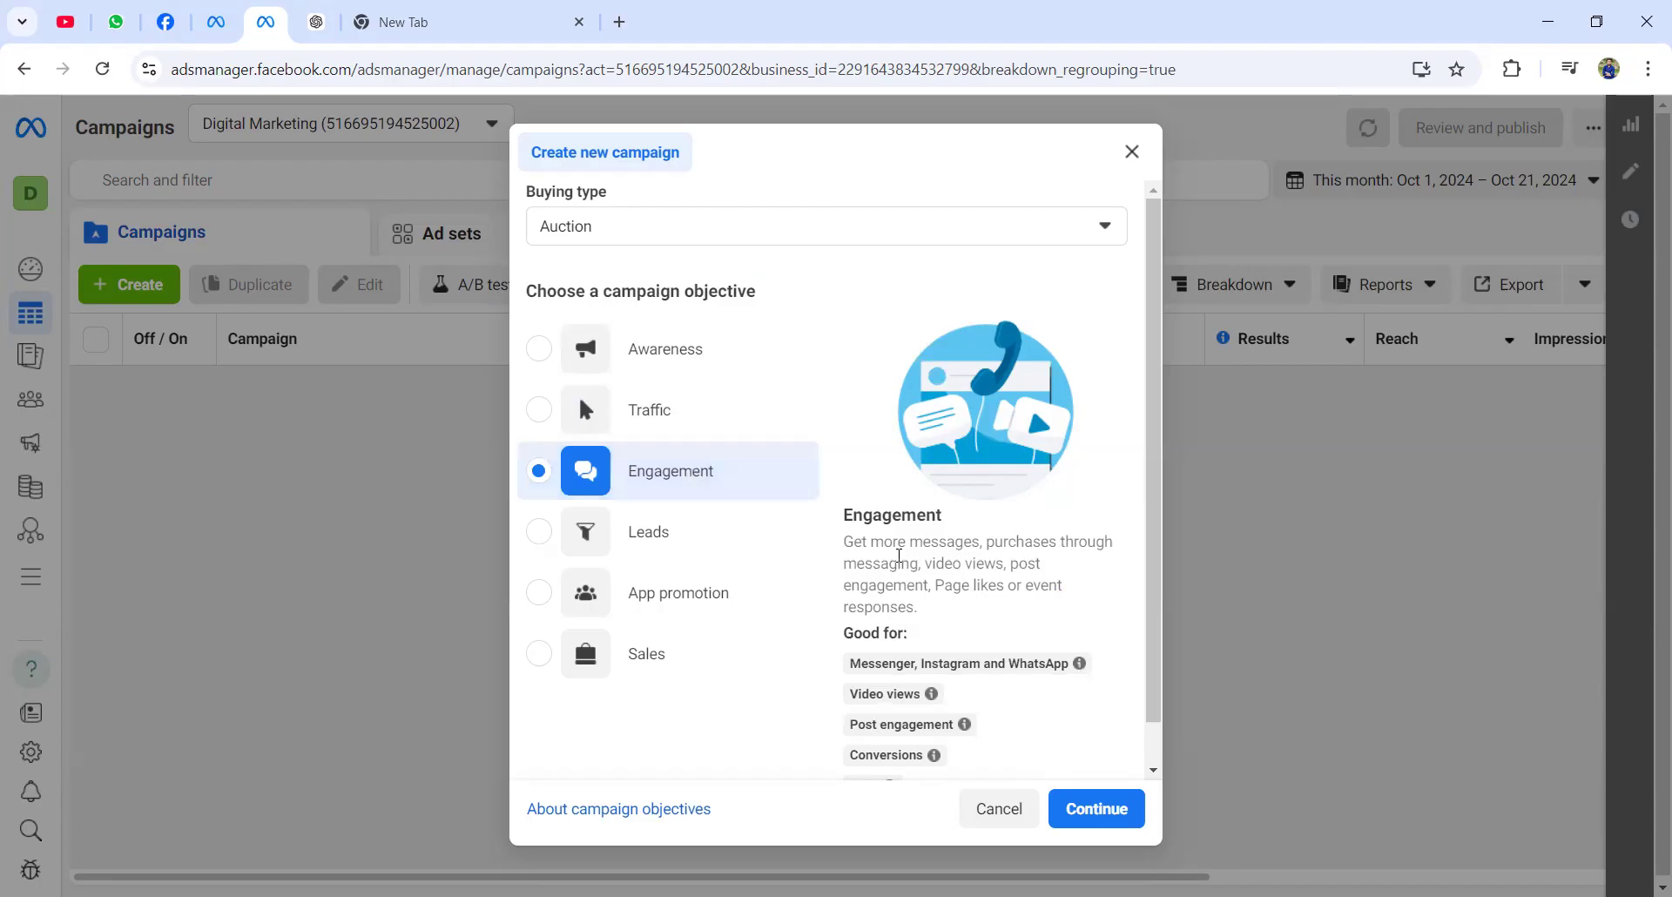
# - Examine what the Engagement objective is good for, reading the explanations for messaging apps, video views, post engagement, conversions and calls
pyautogui.scroll(-1, 928, 579)
pyautogui.moveTo(905, 613)
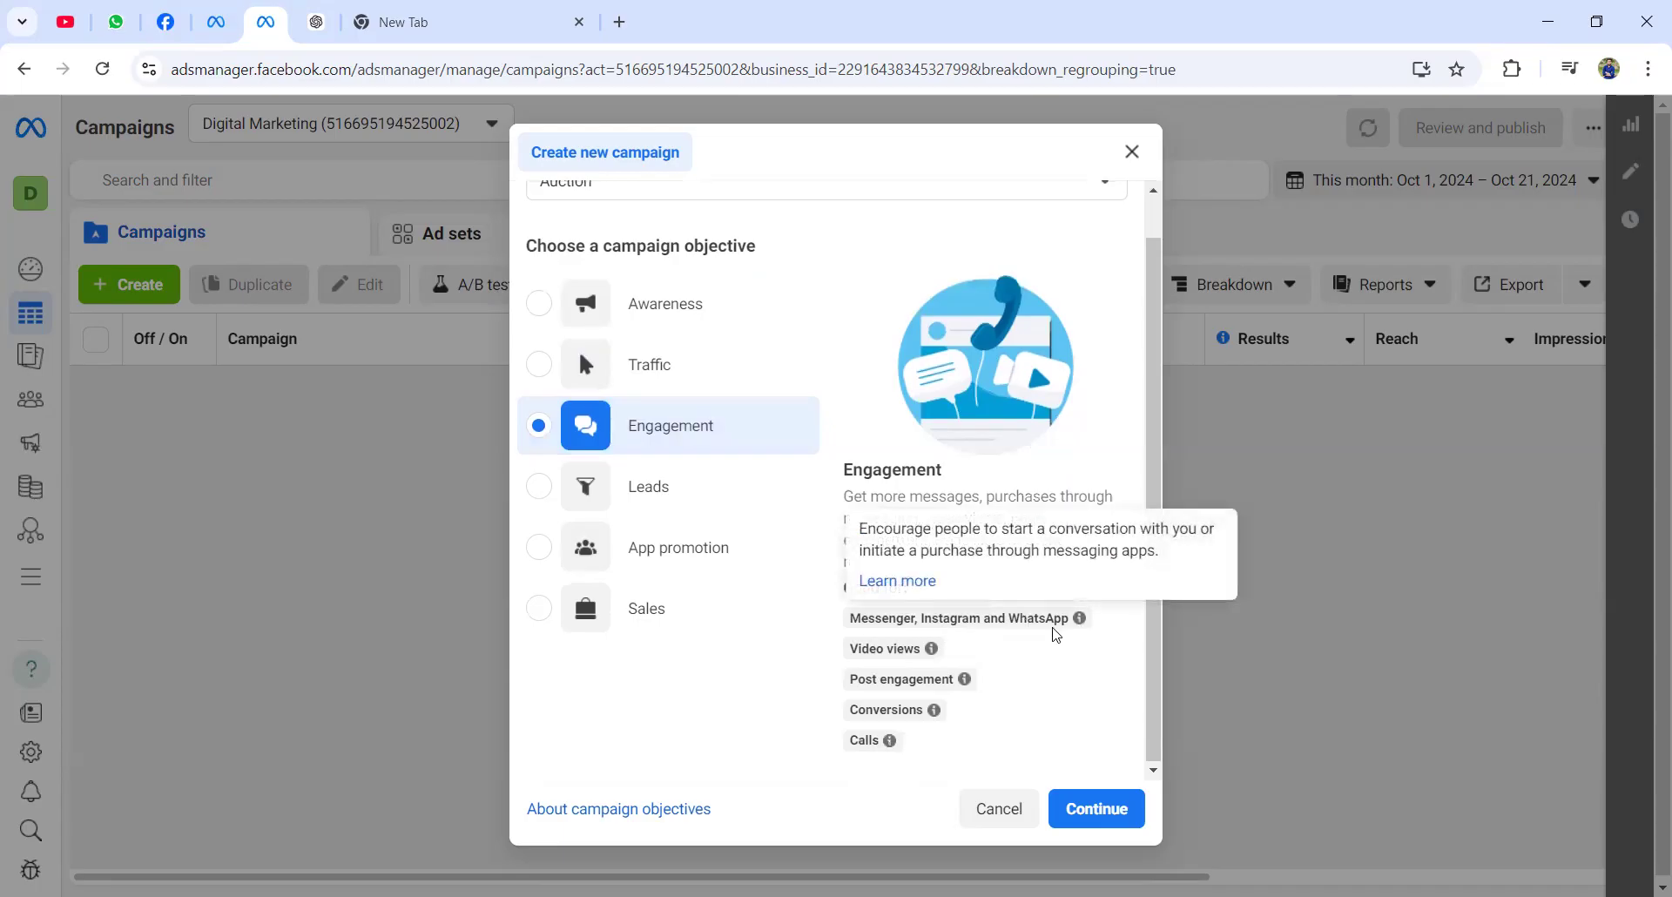
pyautogui.moveTo(959, 624)
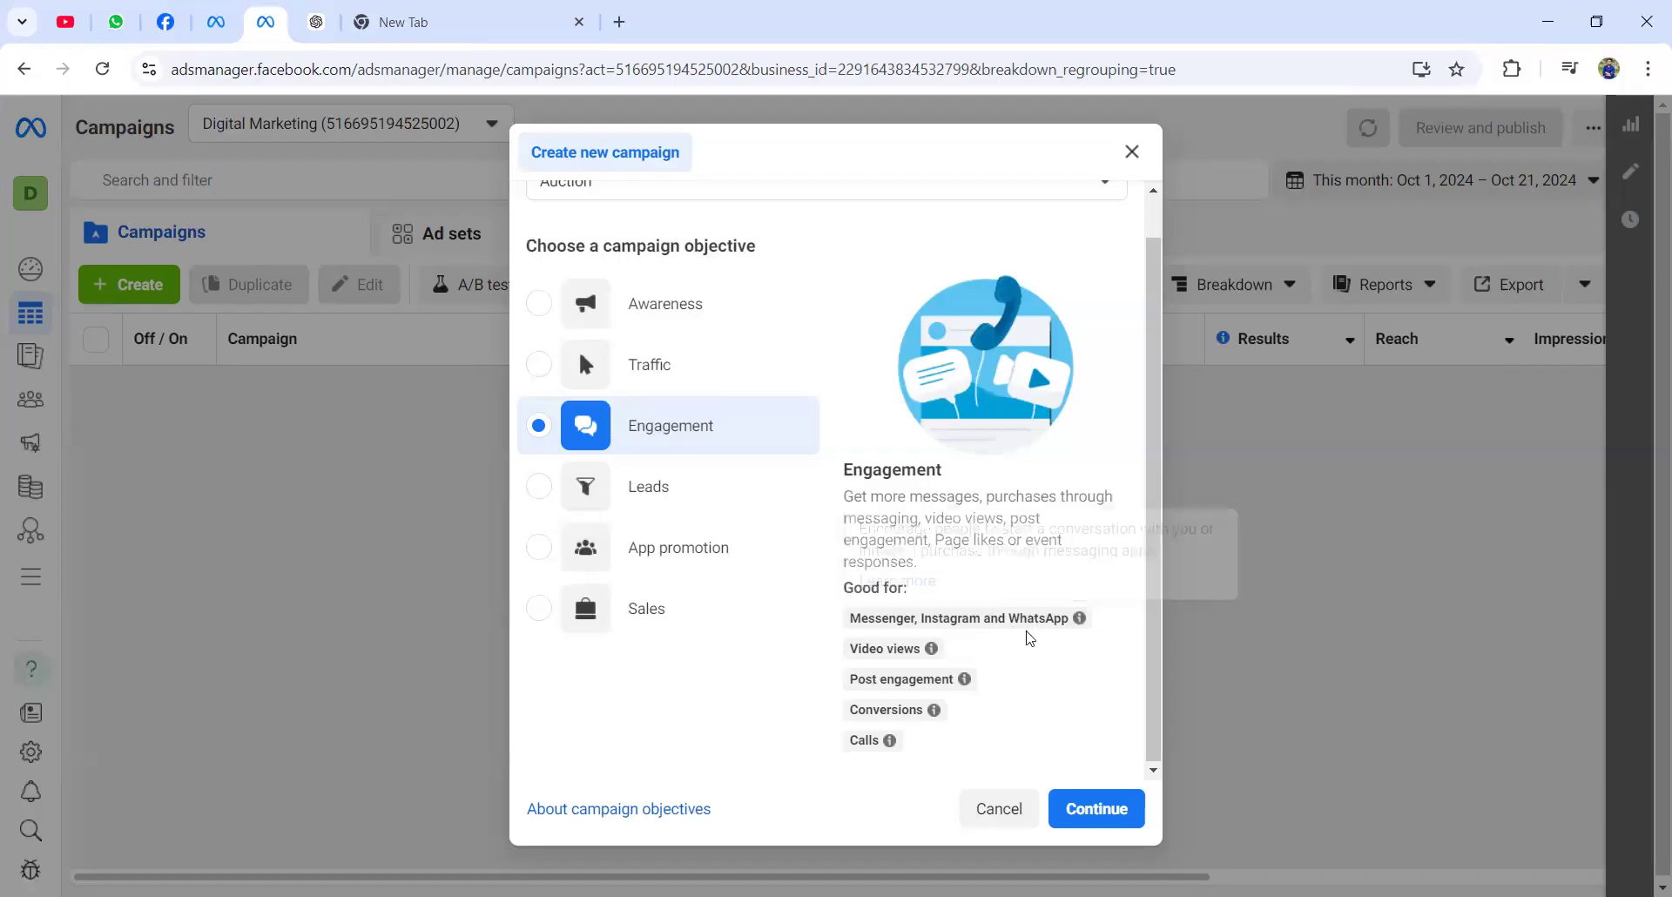
pyautogui.moveTo(1035, 628)
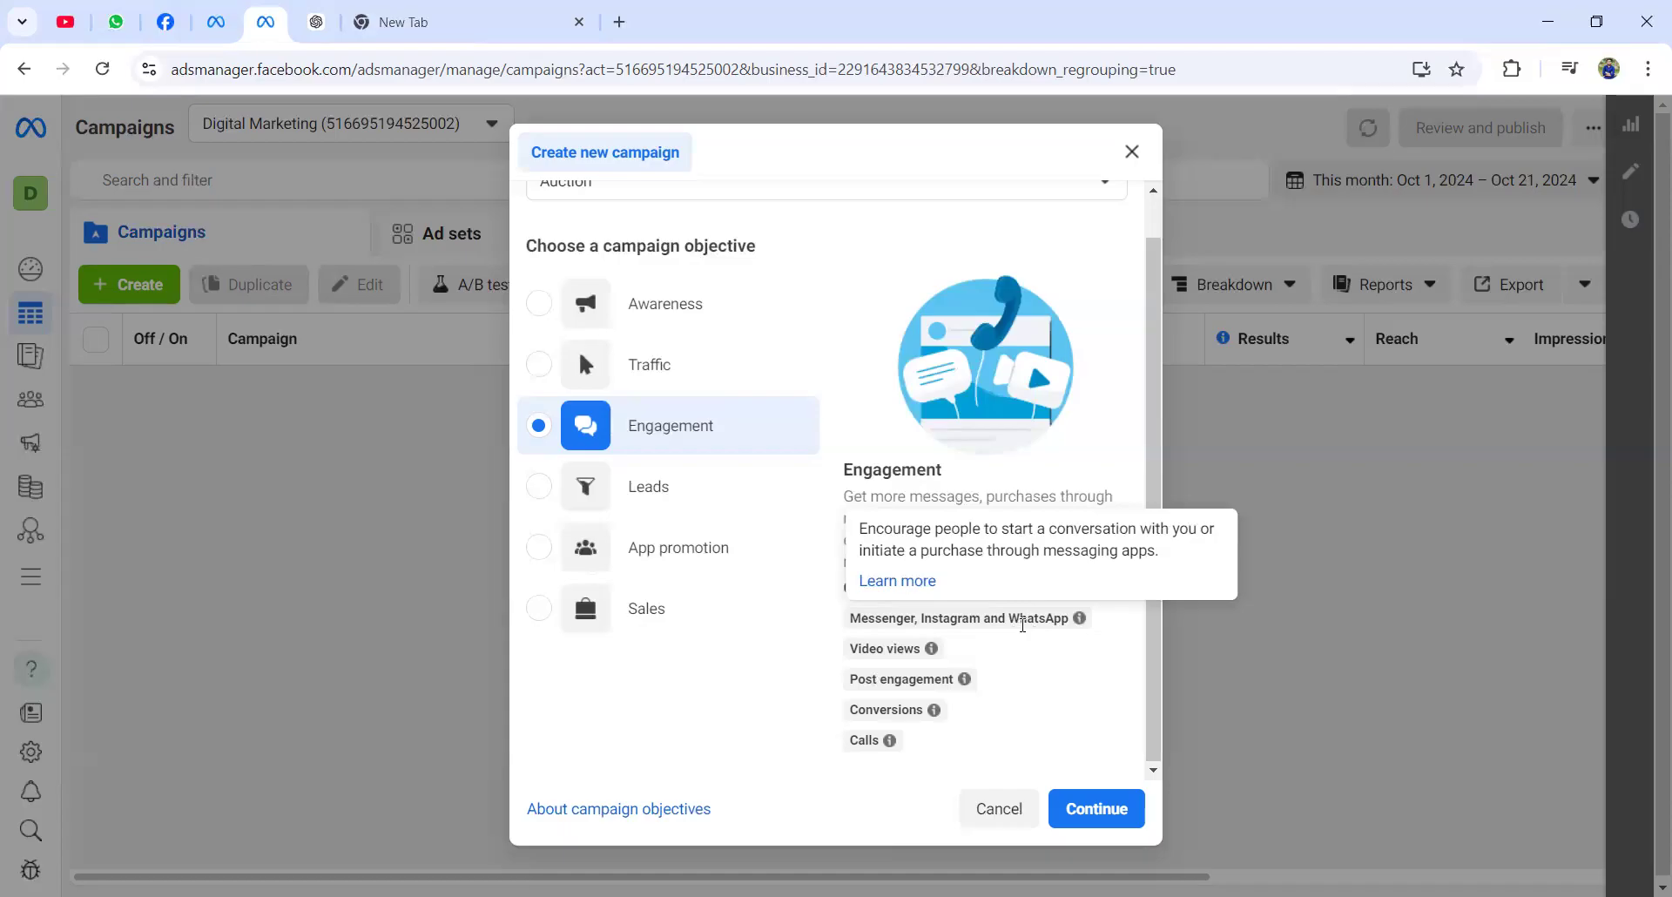
pyautogui.moveTo(906, 651)
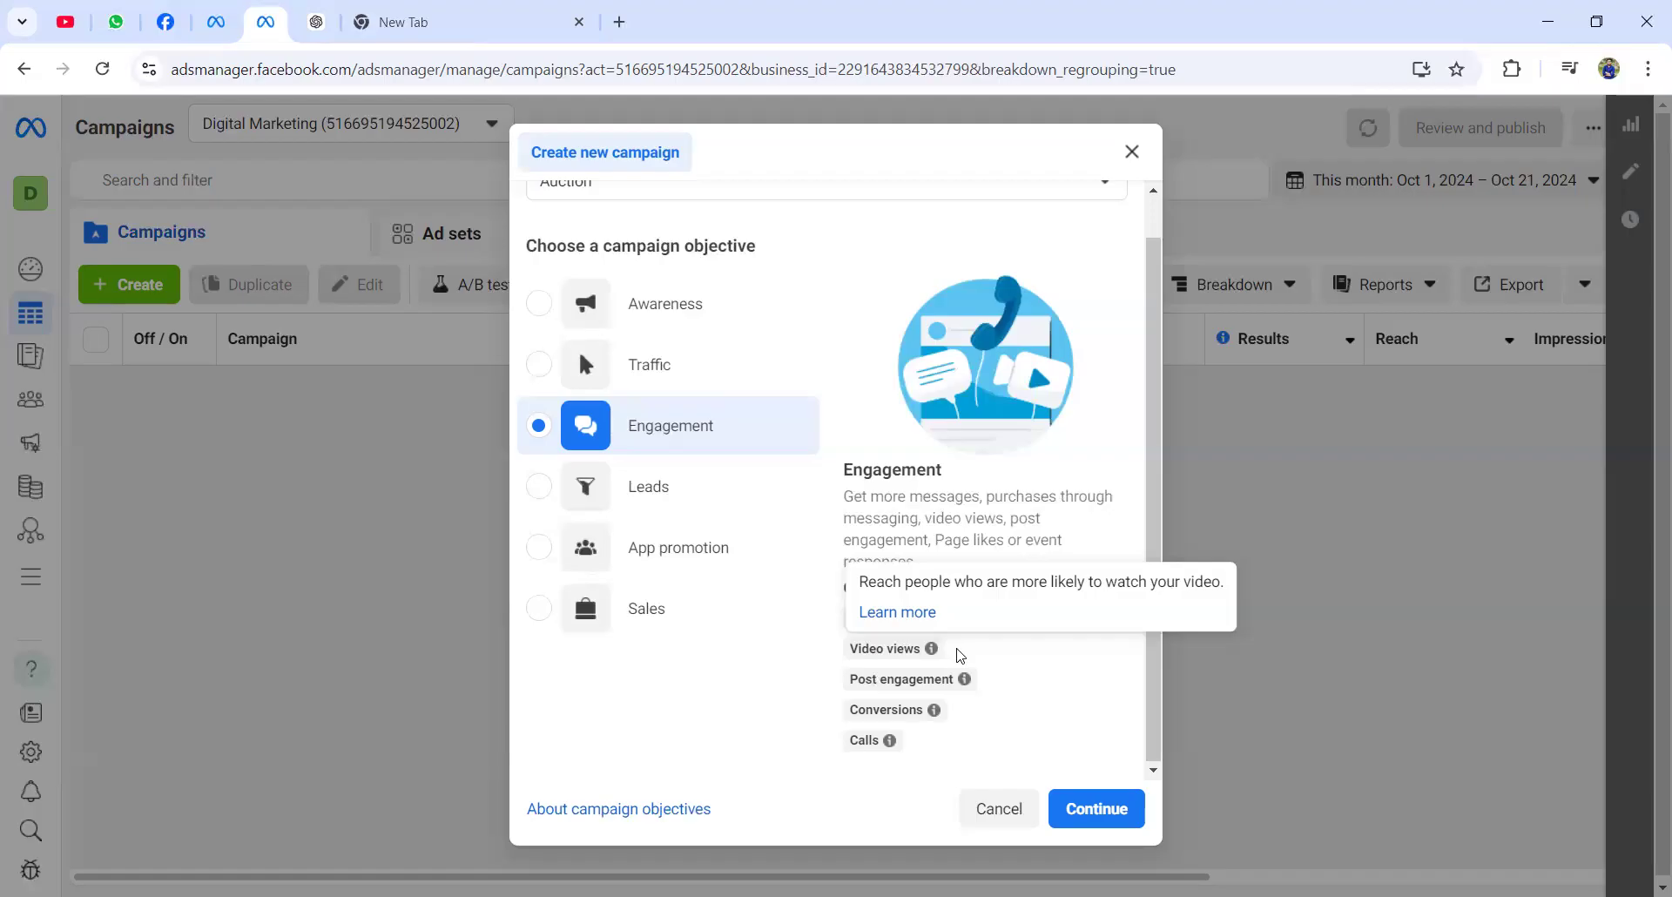
pyautogui.moveTo(963, 680)
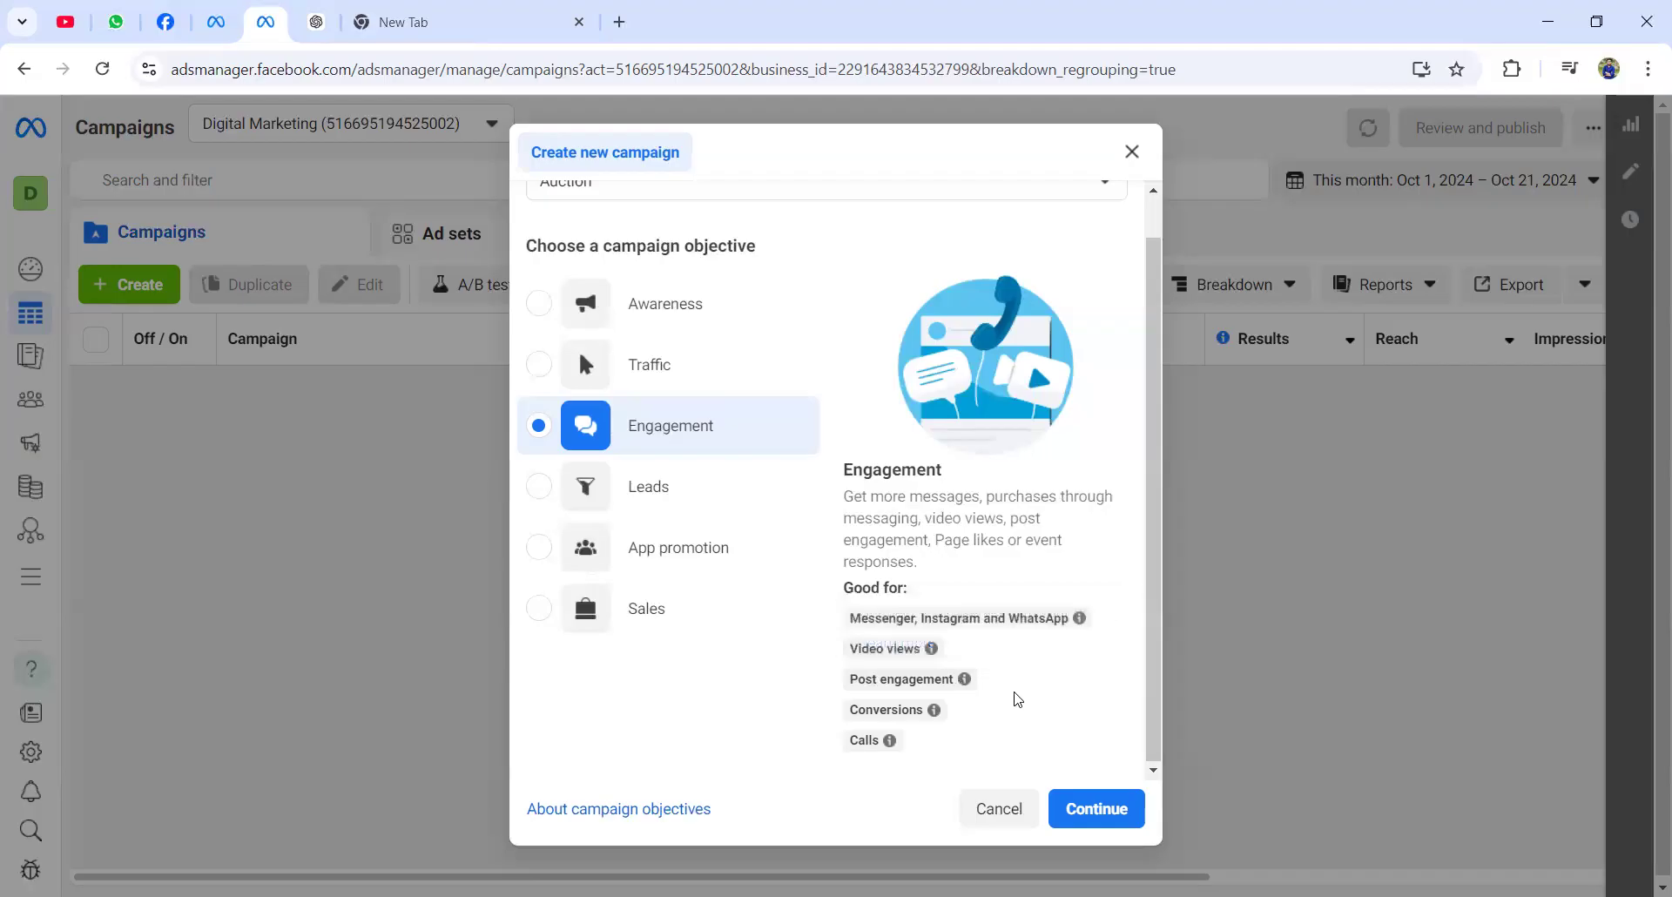
pyautogui.moveTo(935, 685)
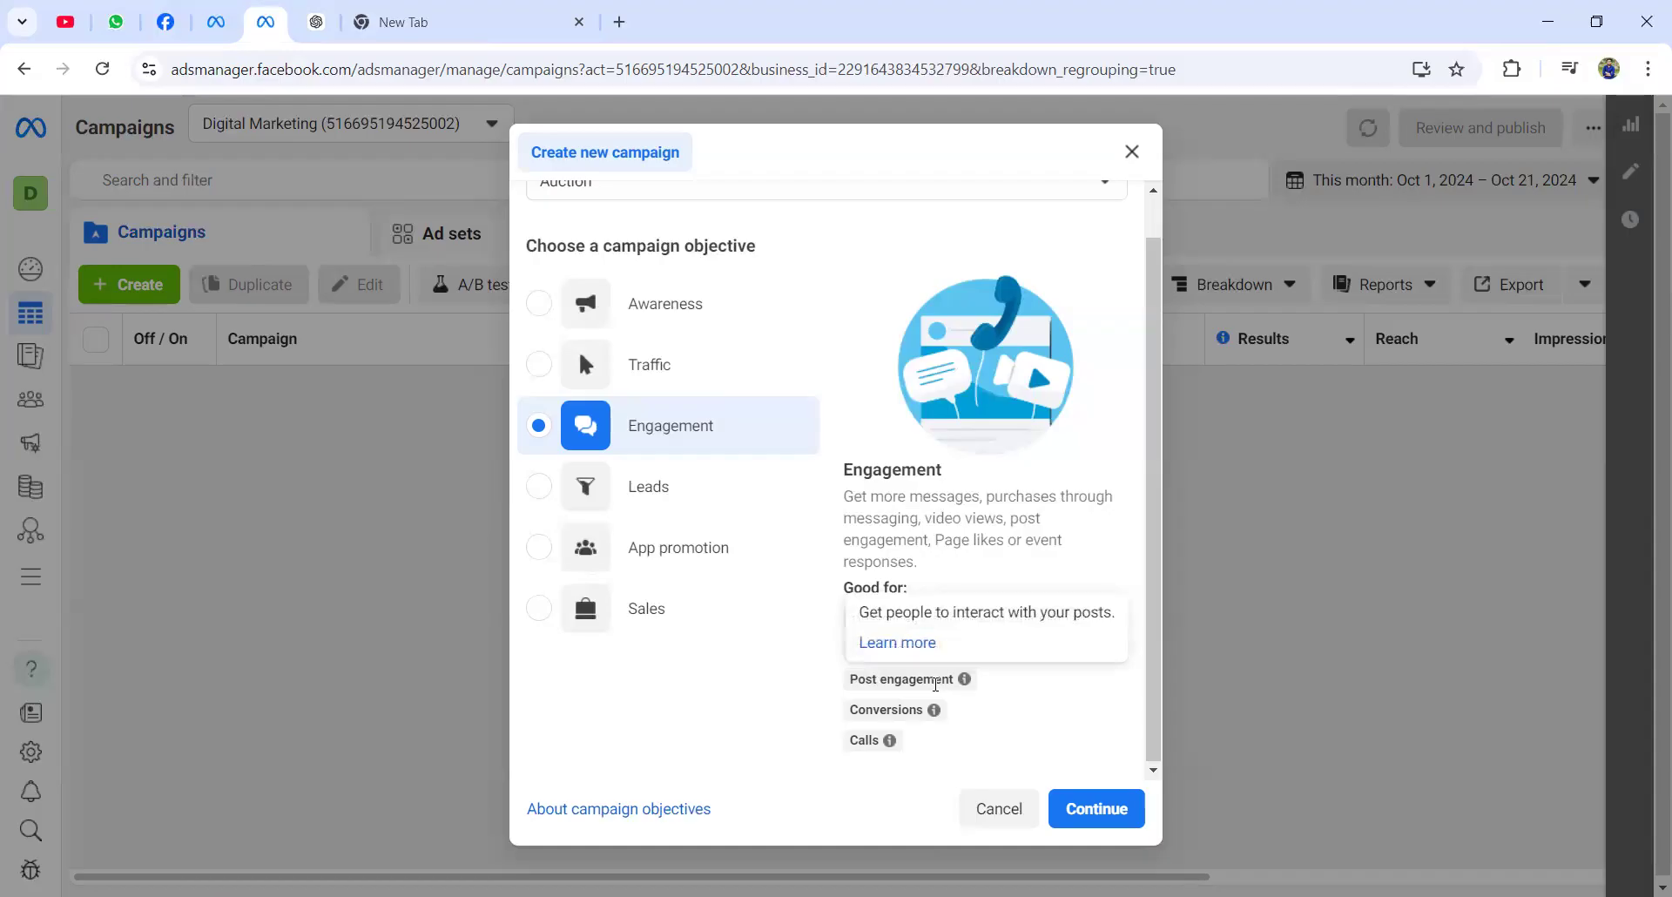
pyautogui.moveTo(906, 713)
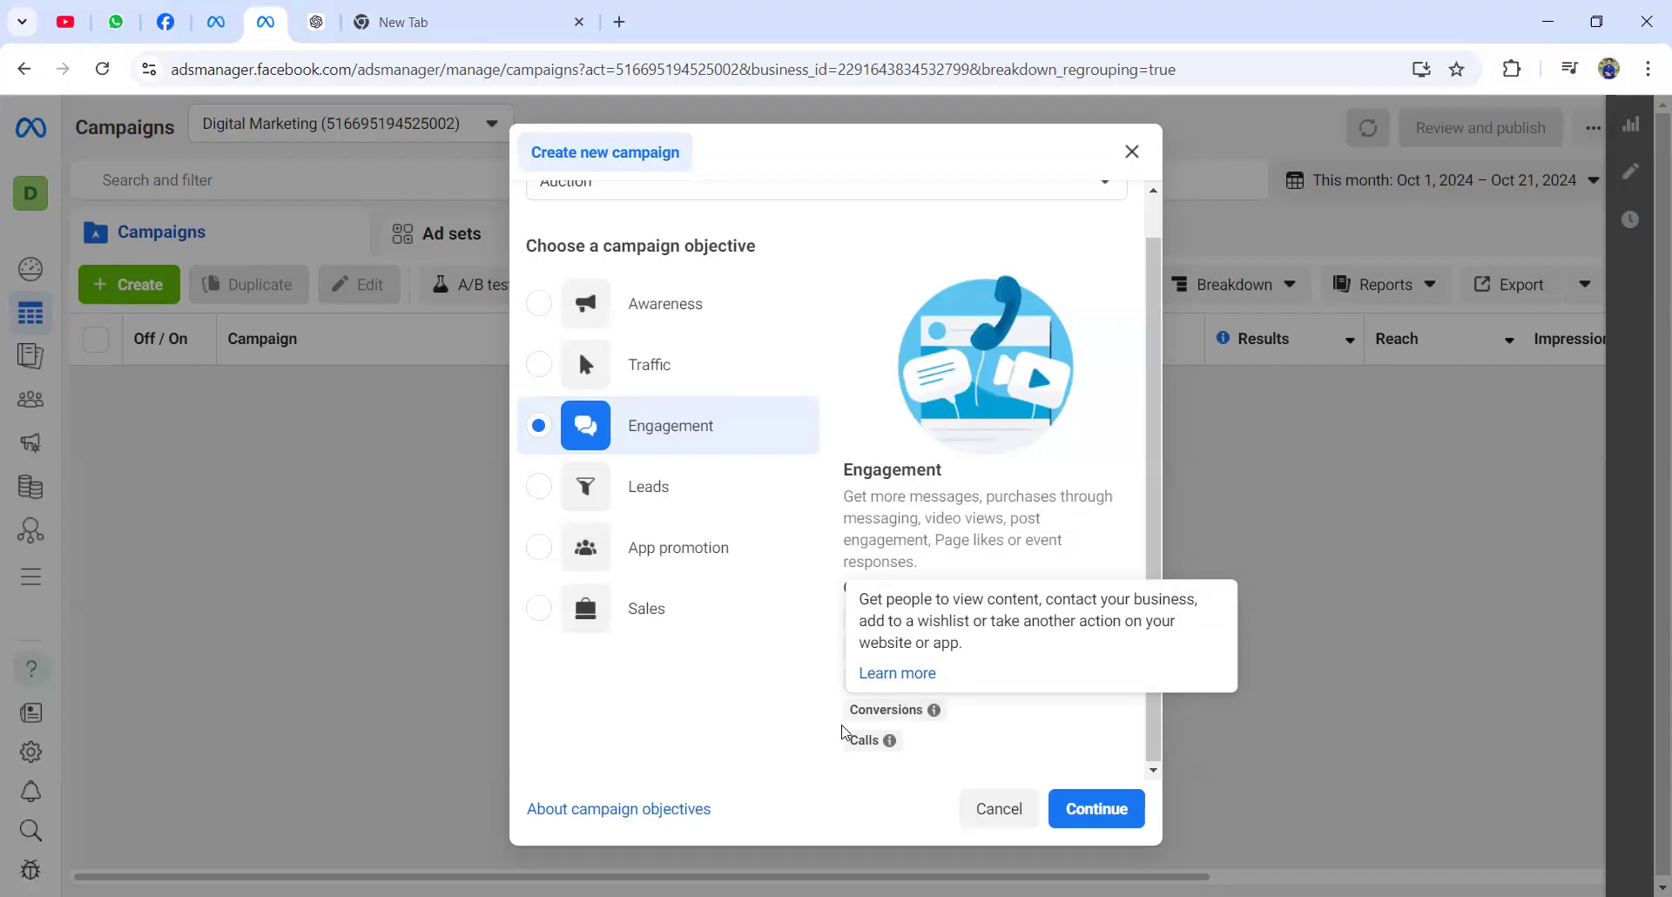
pyautogui.moveTo(876, 739)
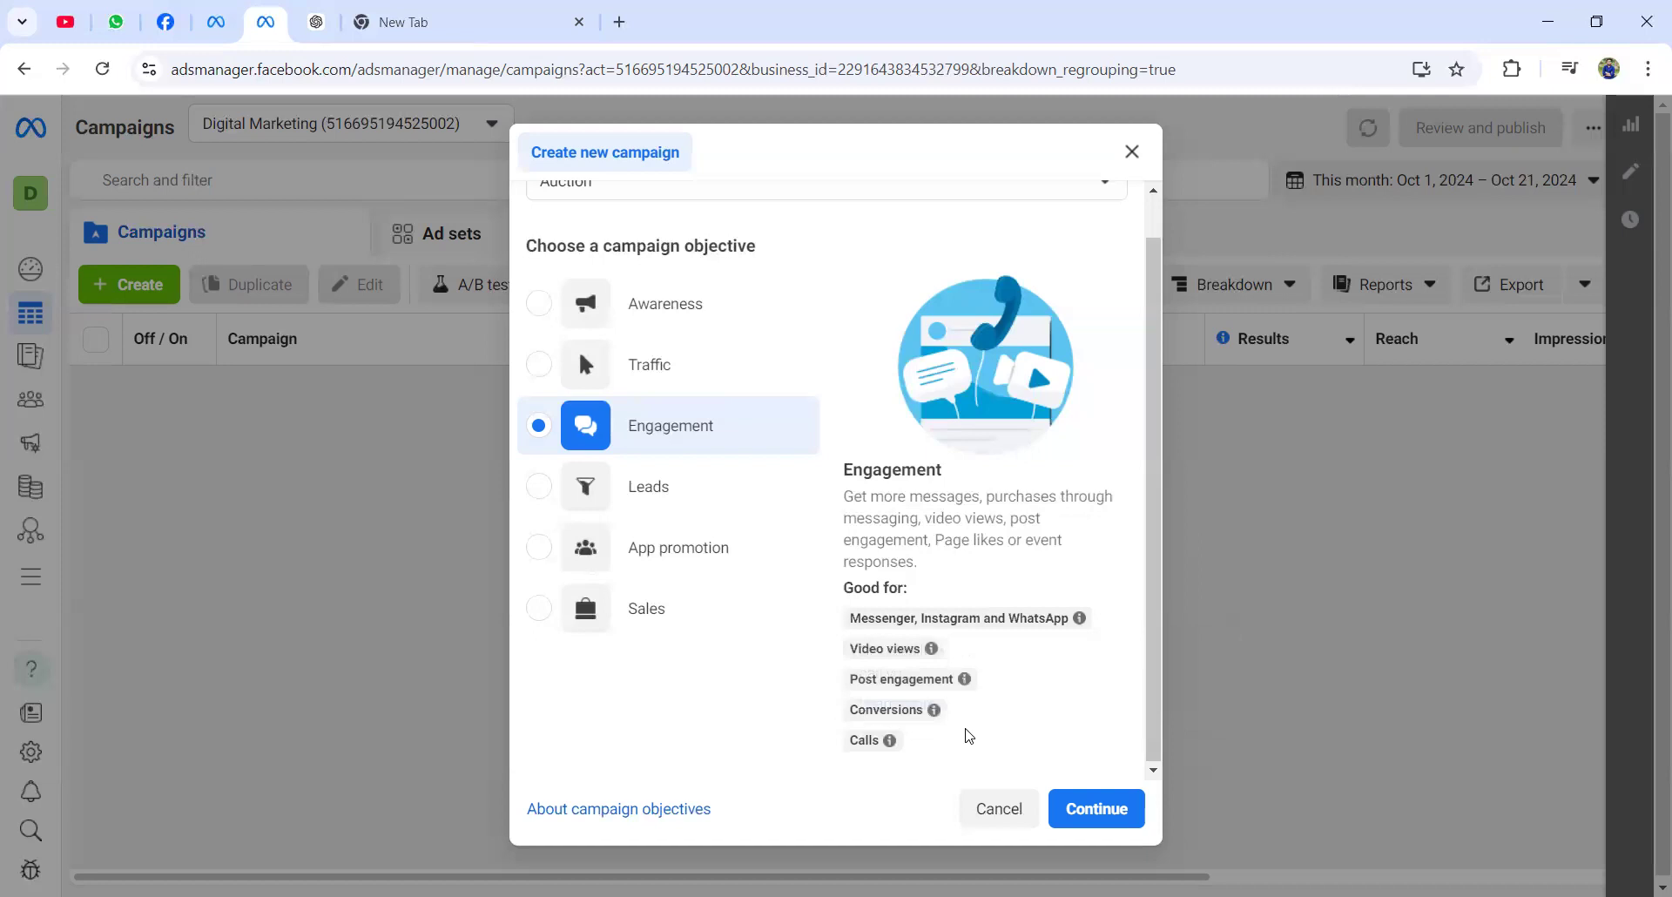
# - Continue with the Engagement objective and create the draft using the Manual engagement campaign setup
pyautogui.click(1080, 812)
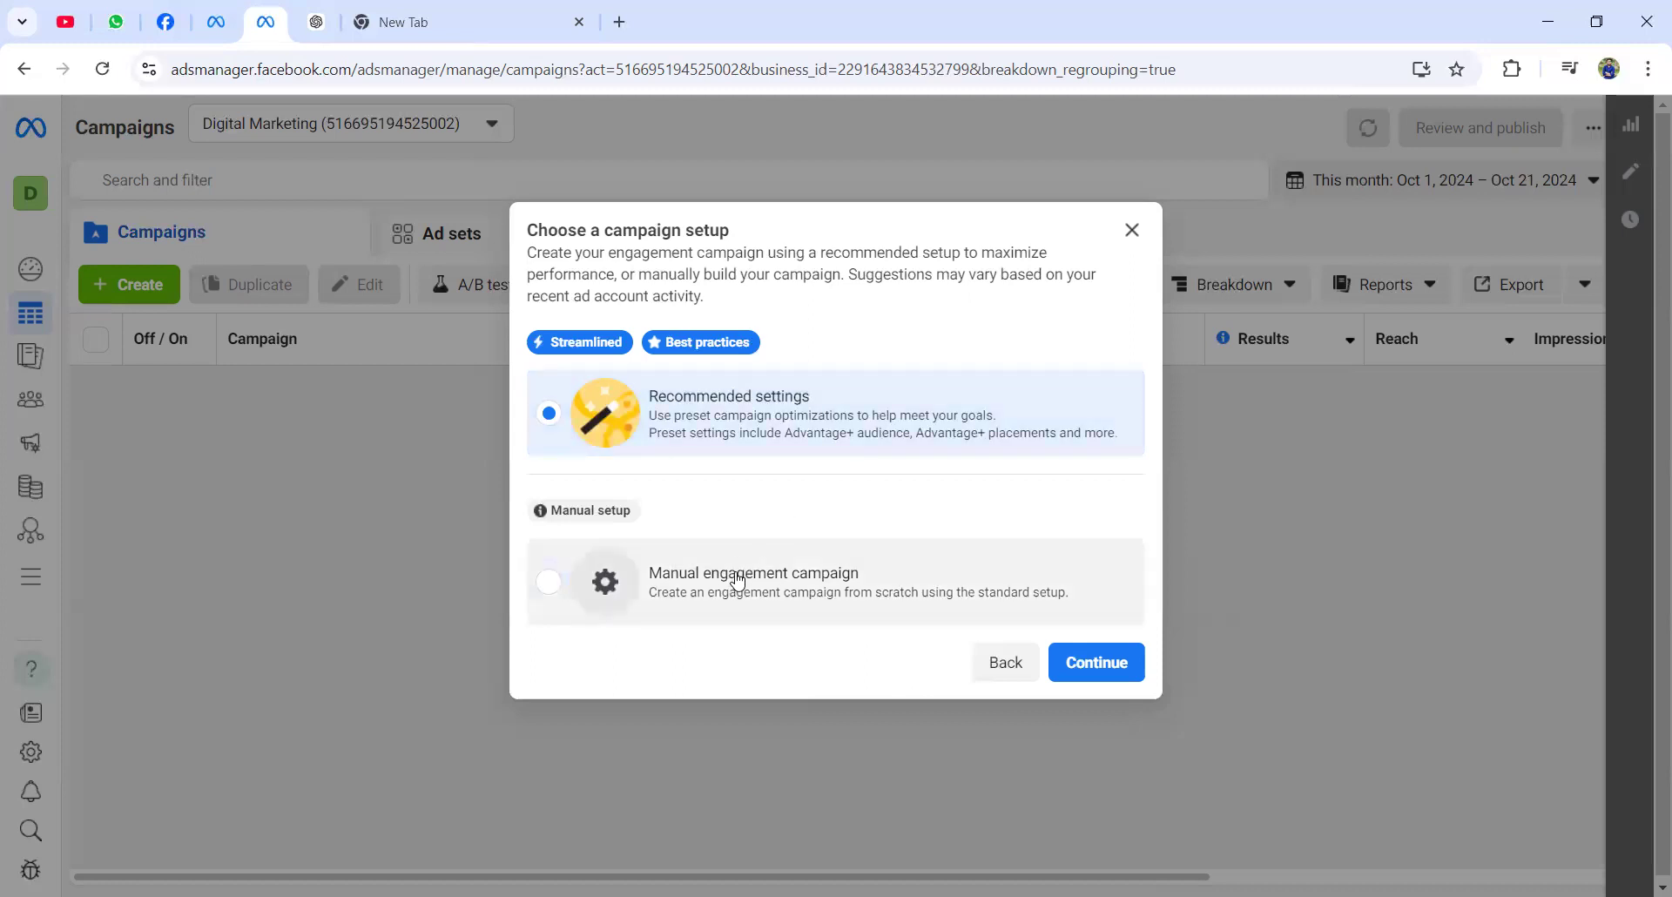
pyautogui.click(549, 581)
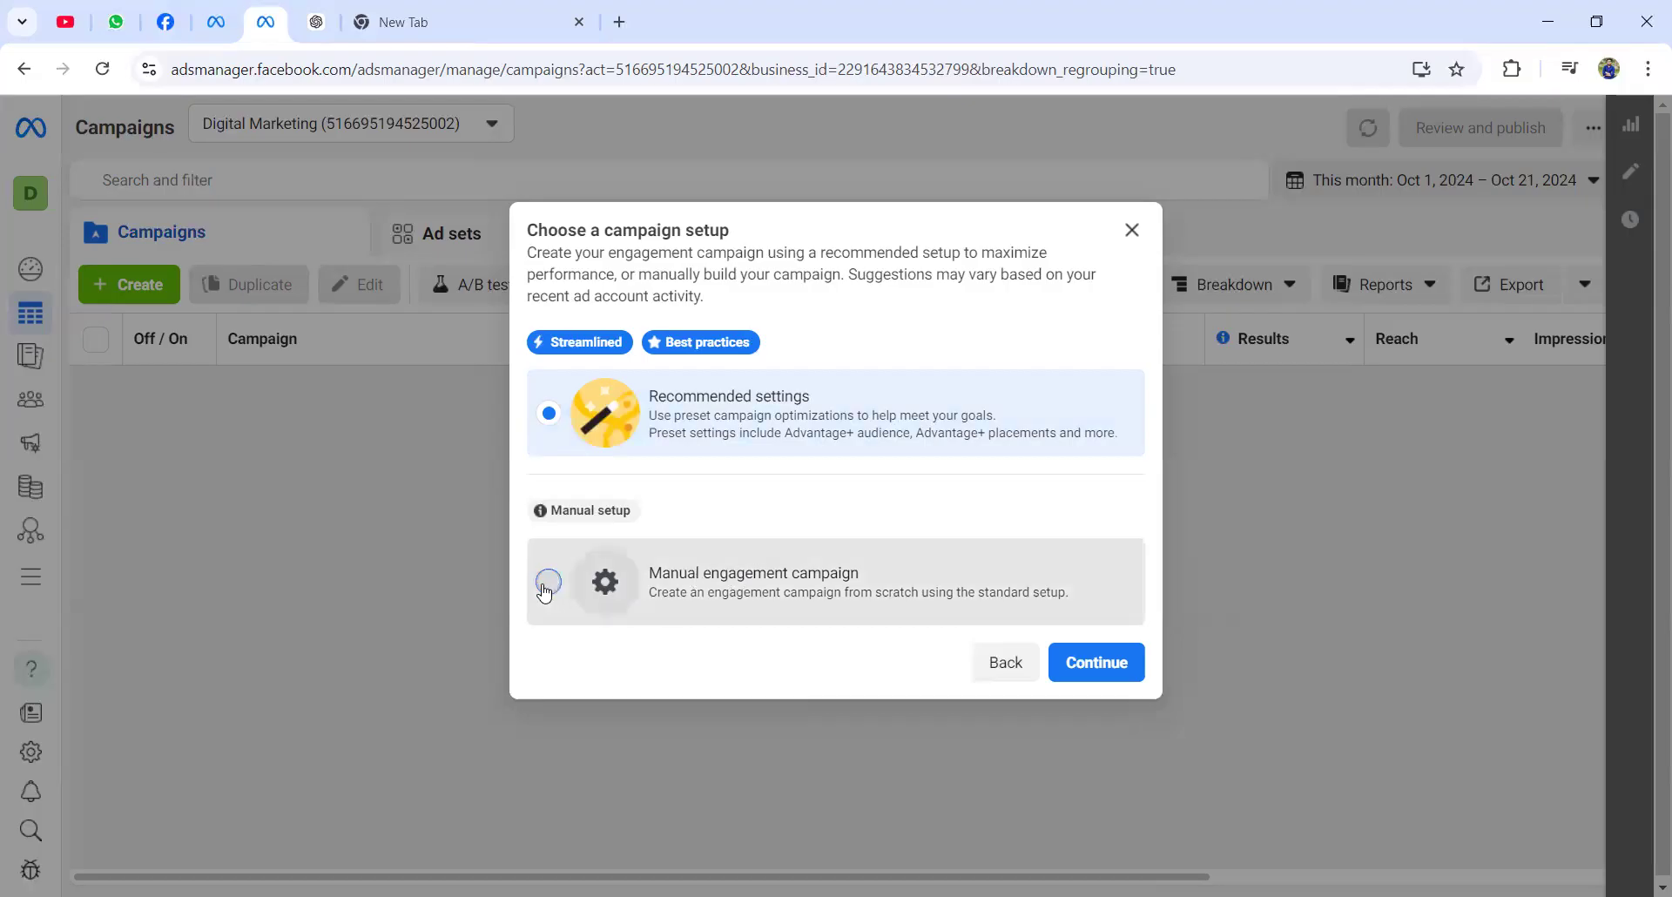
pyautogui.click(1099, 663)
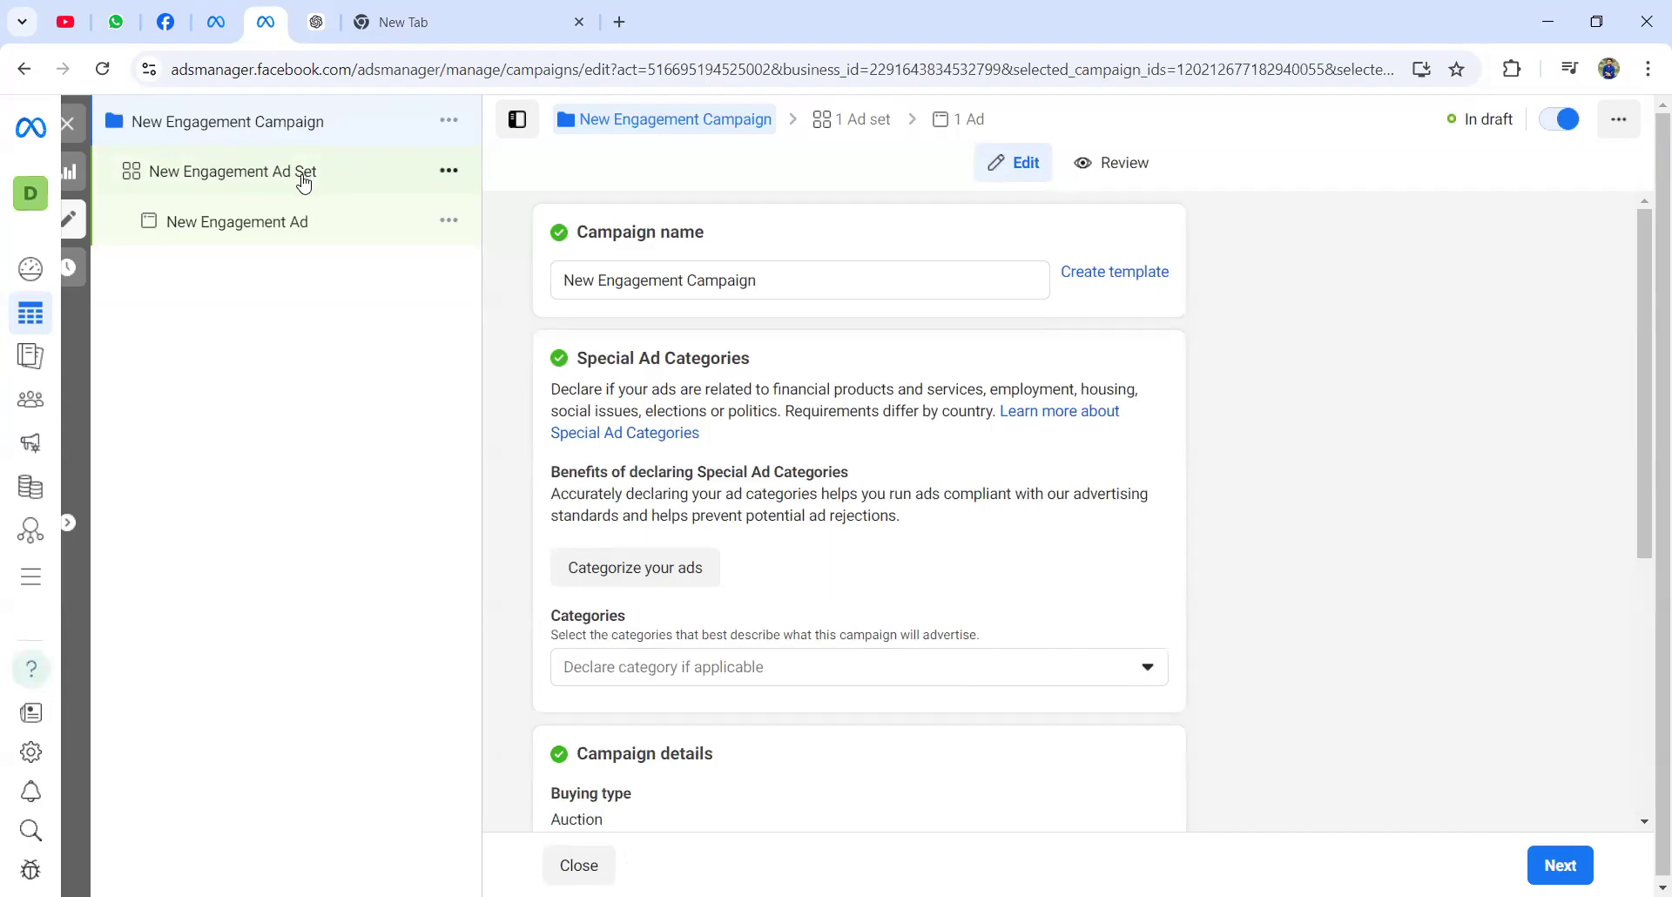
# - Shorten the campaign's name to Campaign and the ad set's name to Ad Set
pyautogui.moveTo(688, 280); pyautogui.dragTo(490, 293)
pyautogui.press('BackSpace')
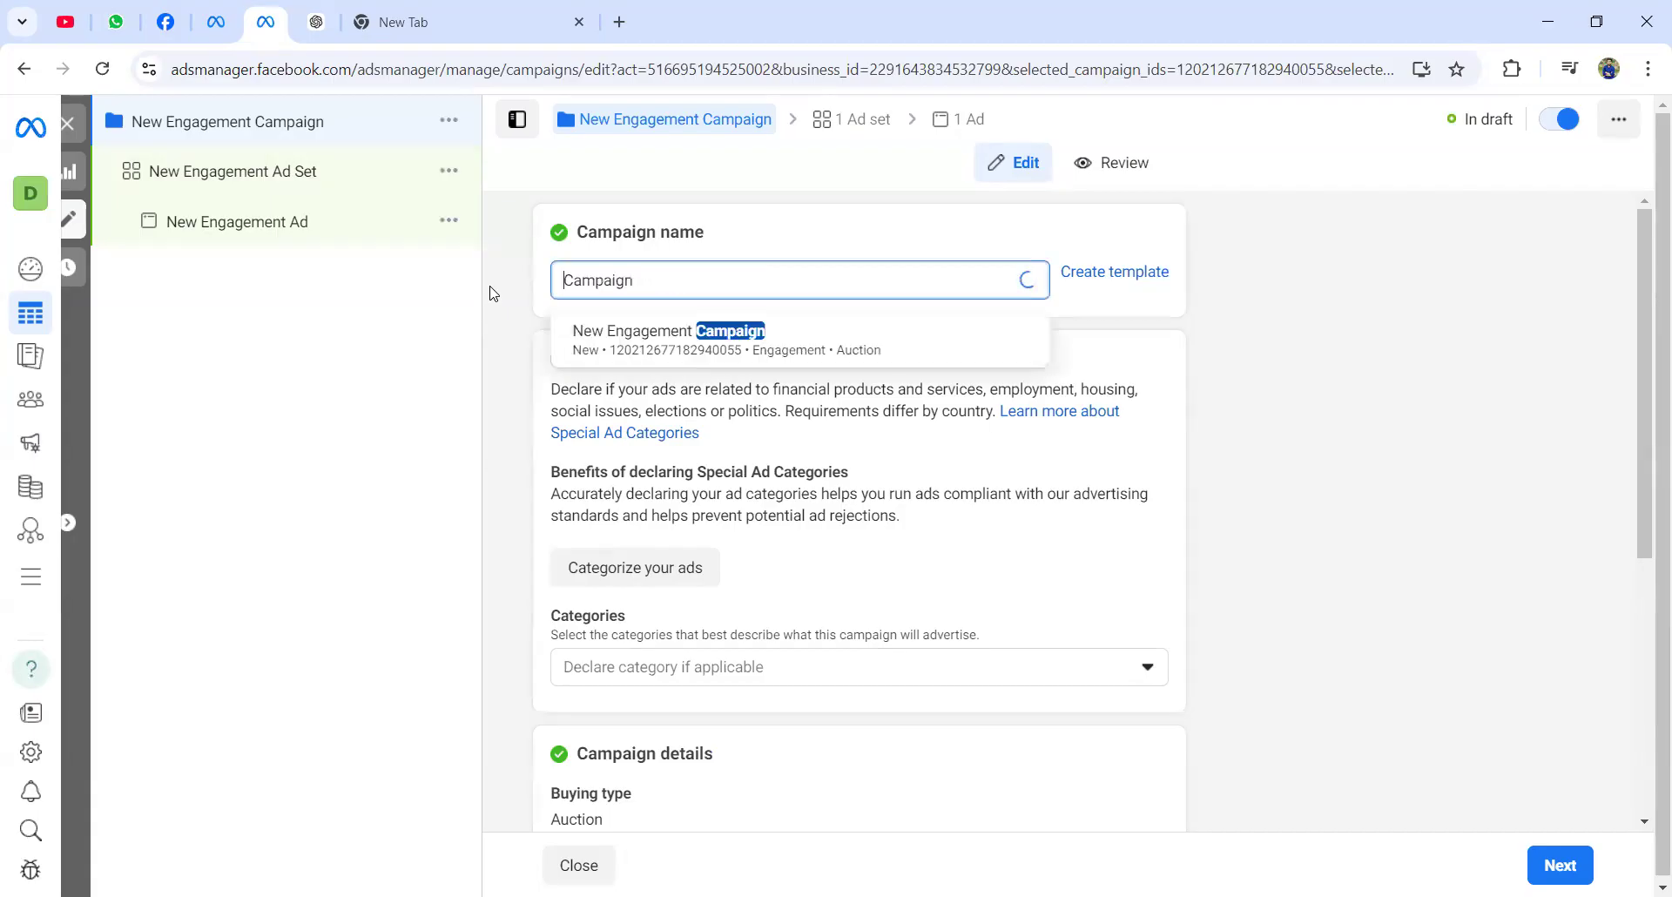
pyautogui.click(270, 174)
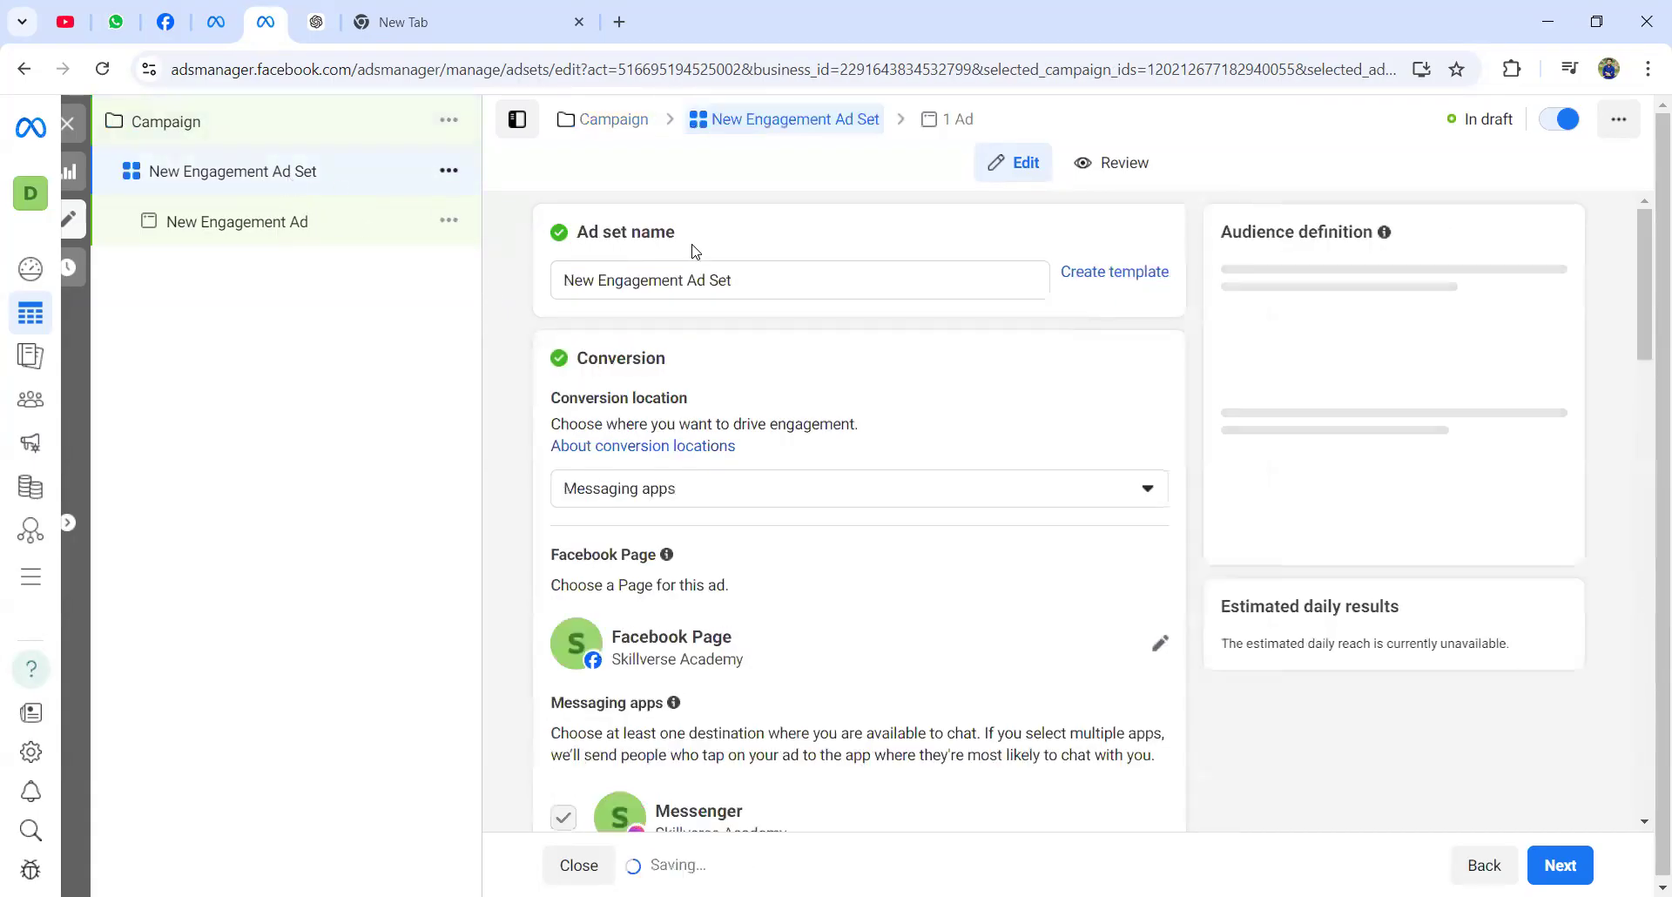
pyautogui.moveTo(691, 278); pyautogui.dragTo(321, 269)
pyautogui.press('BackSpace')
# - Shorten the name of the ad inside the ad set to Ad
pyautogui.click(268, 242)
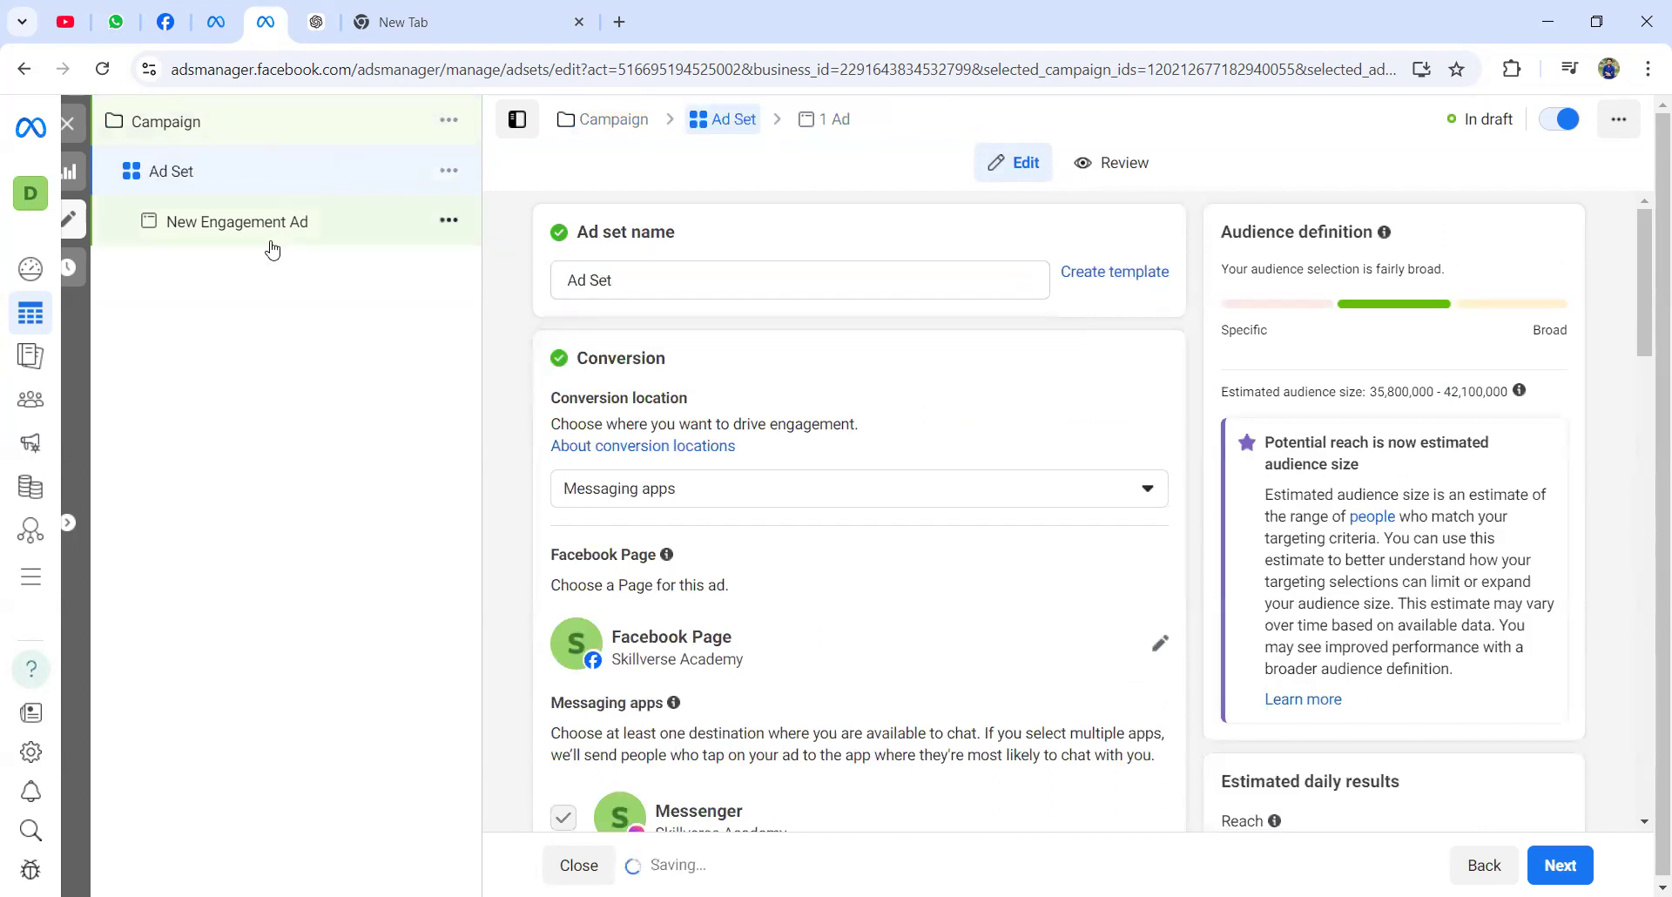
pyautogui.click(685, 280)
pyautogui.hotkey('shift', 'Home')
pyautogui.press('BackSpace')
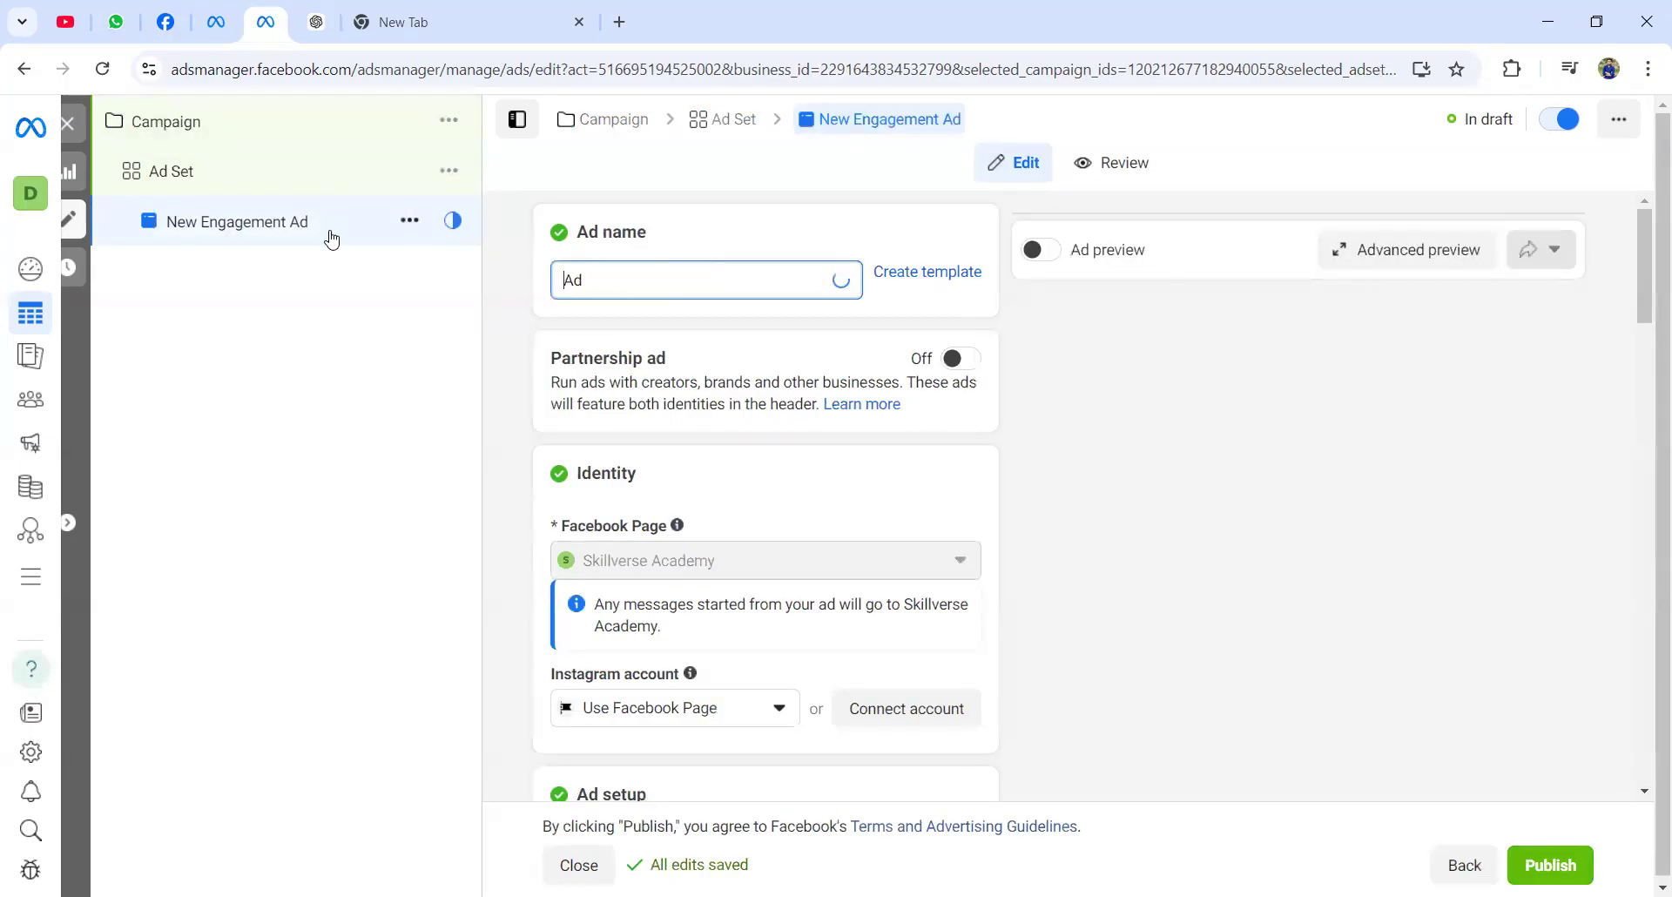
# - Return to the campaign level and rename the campaign Demo Campaign
pyautogui.click(235, 123)
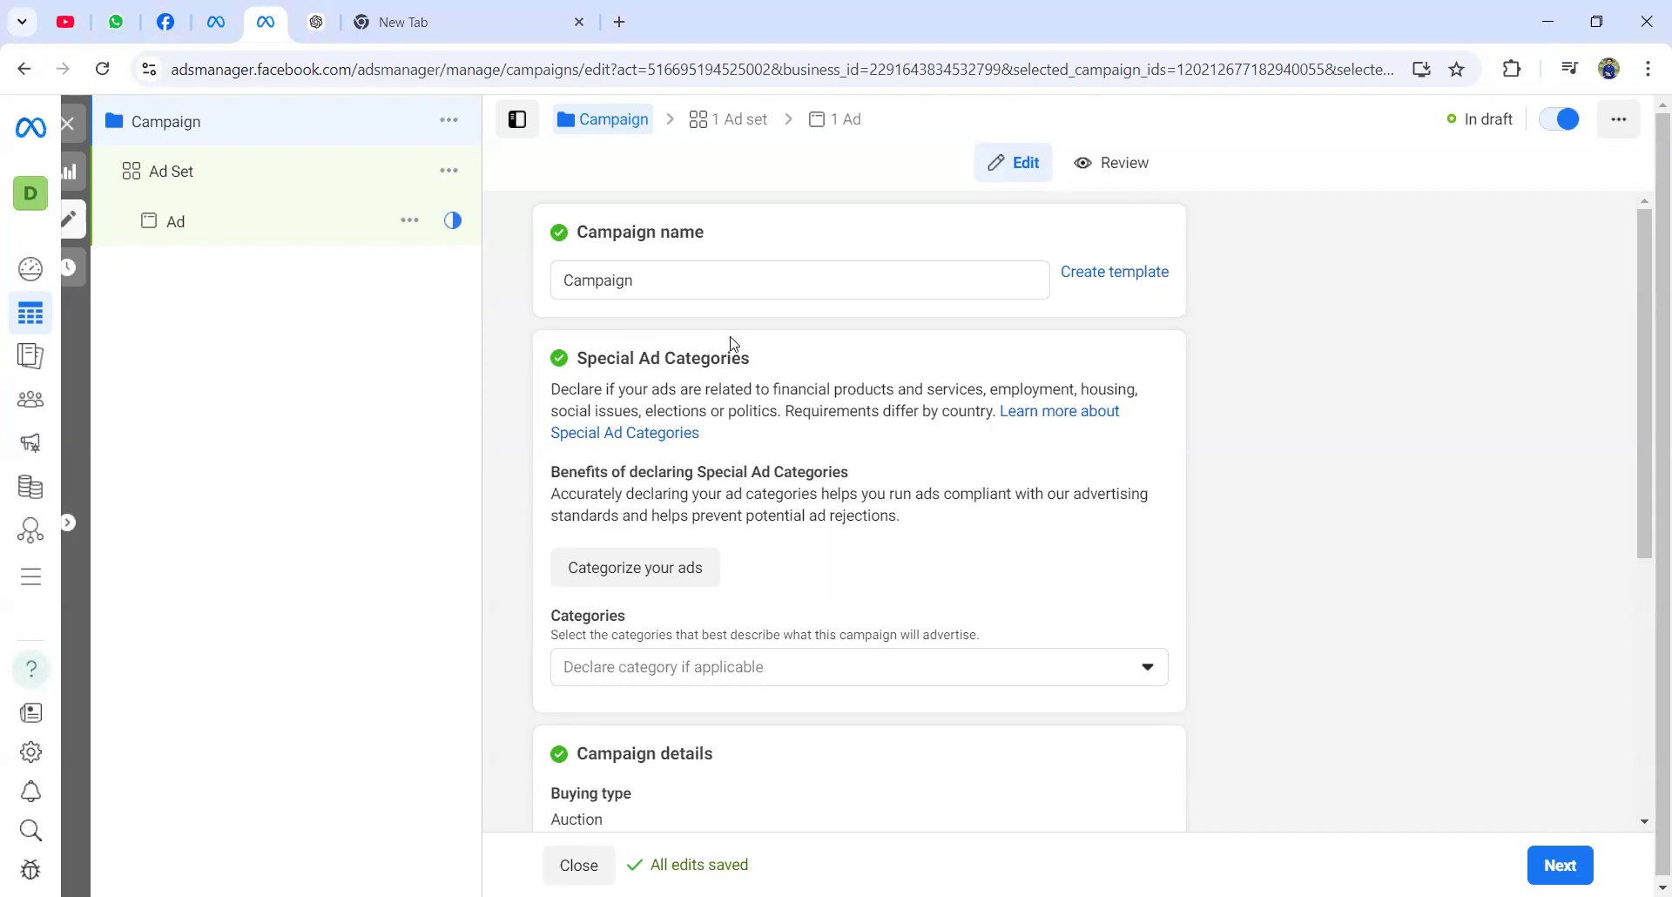
pyautogui.click(568, 277)
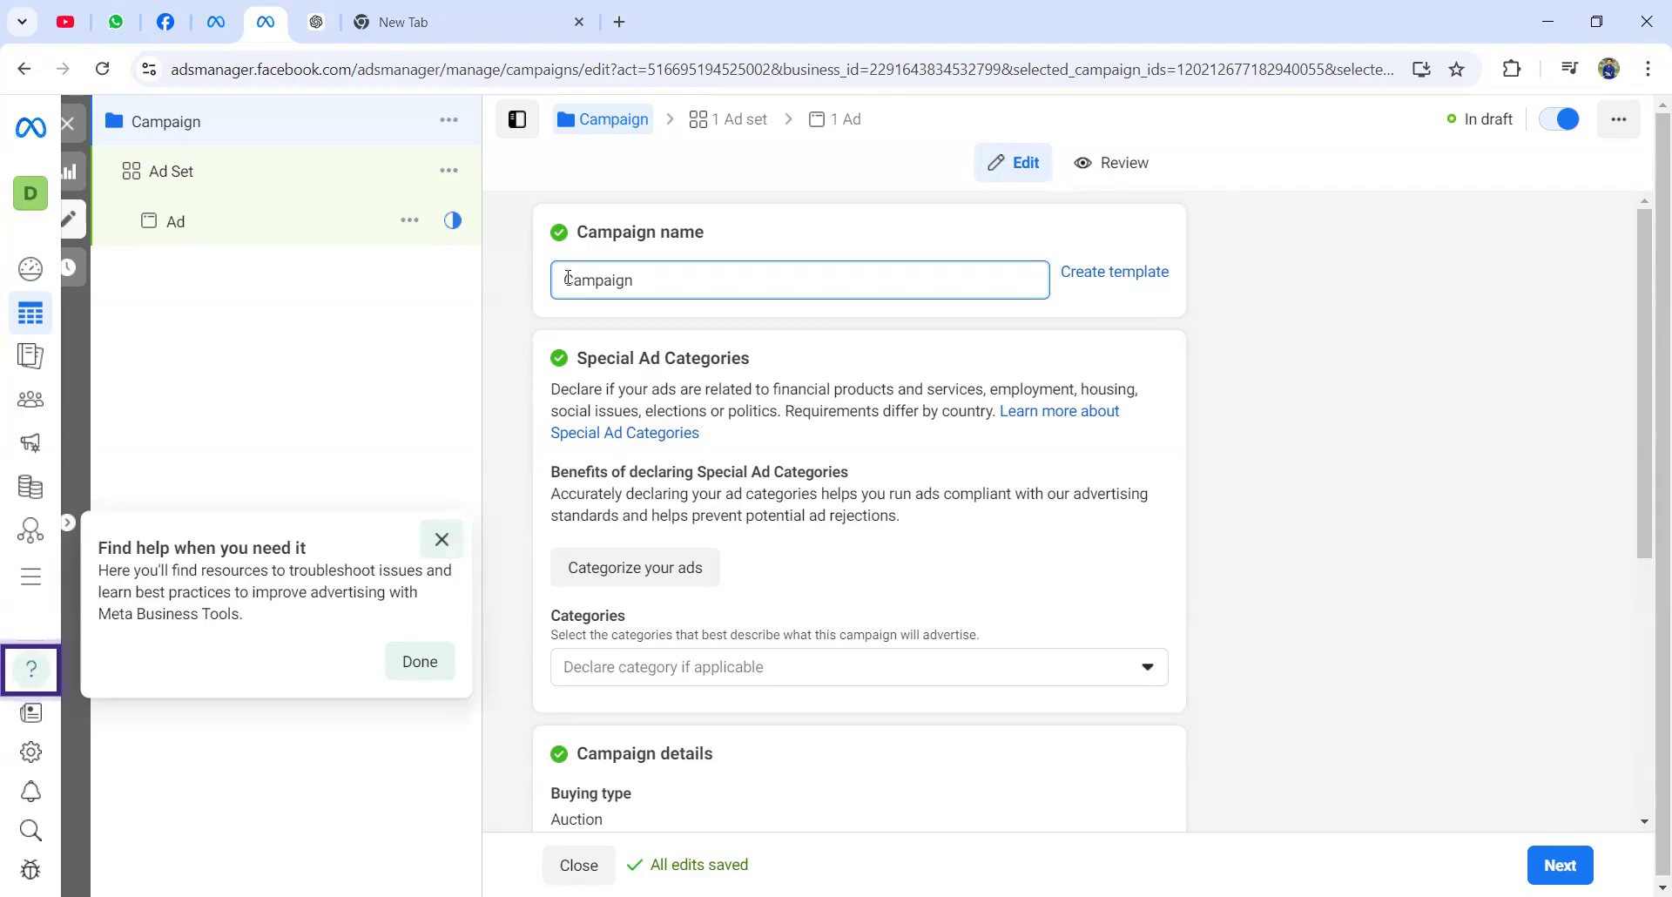
pyautogui.write('Demo')
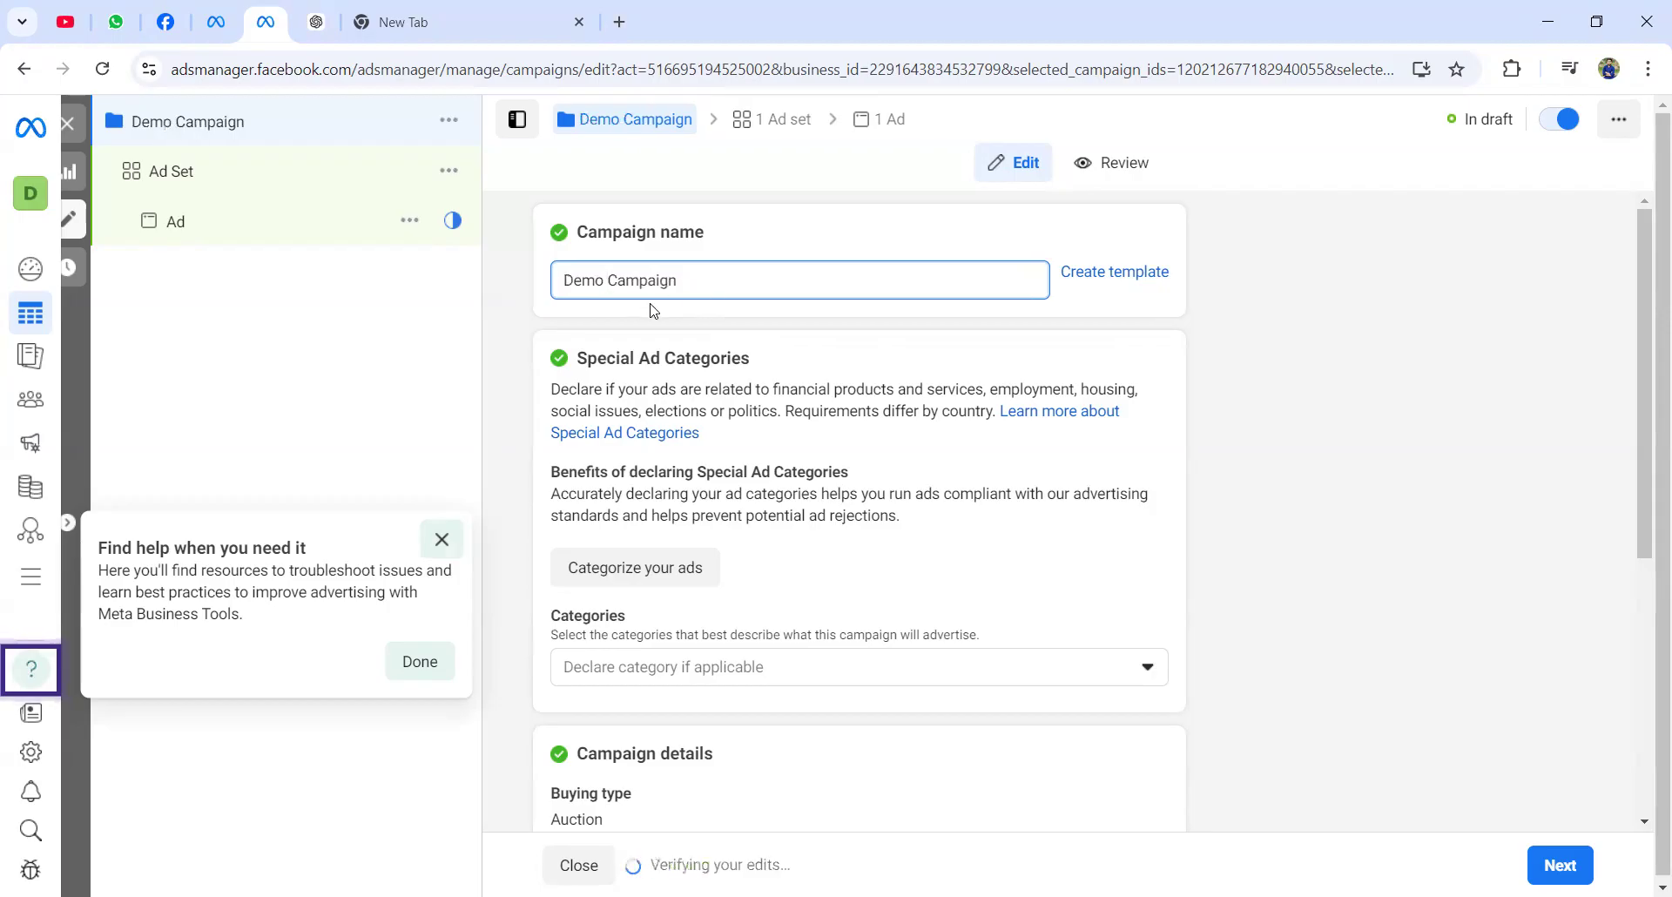
# - Keep the remaining campaign settings at their defaults, continue to the ad set settings and dismiss the help tip
pyautogui.scroll(-2, 730, 485)
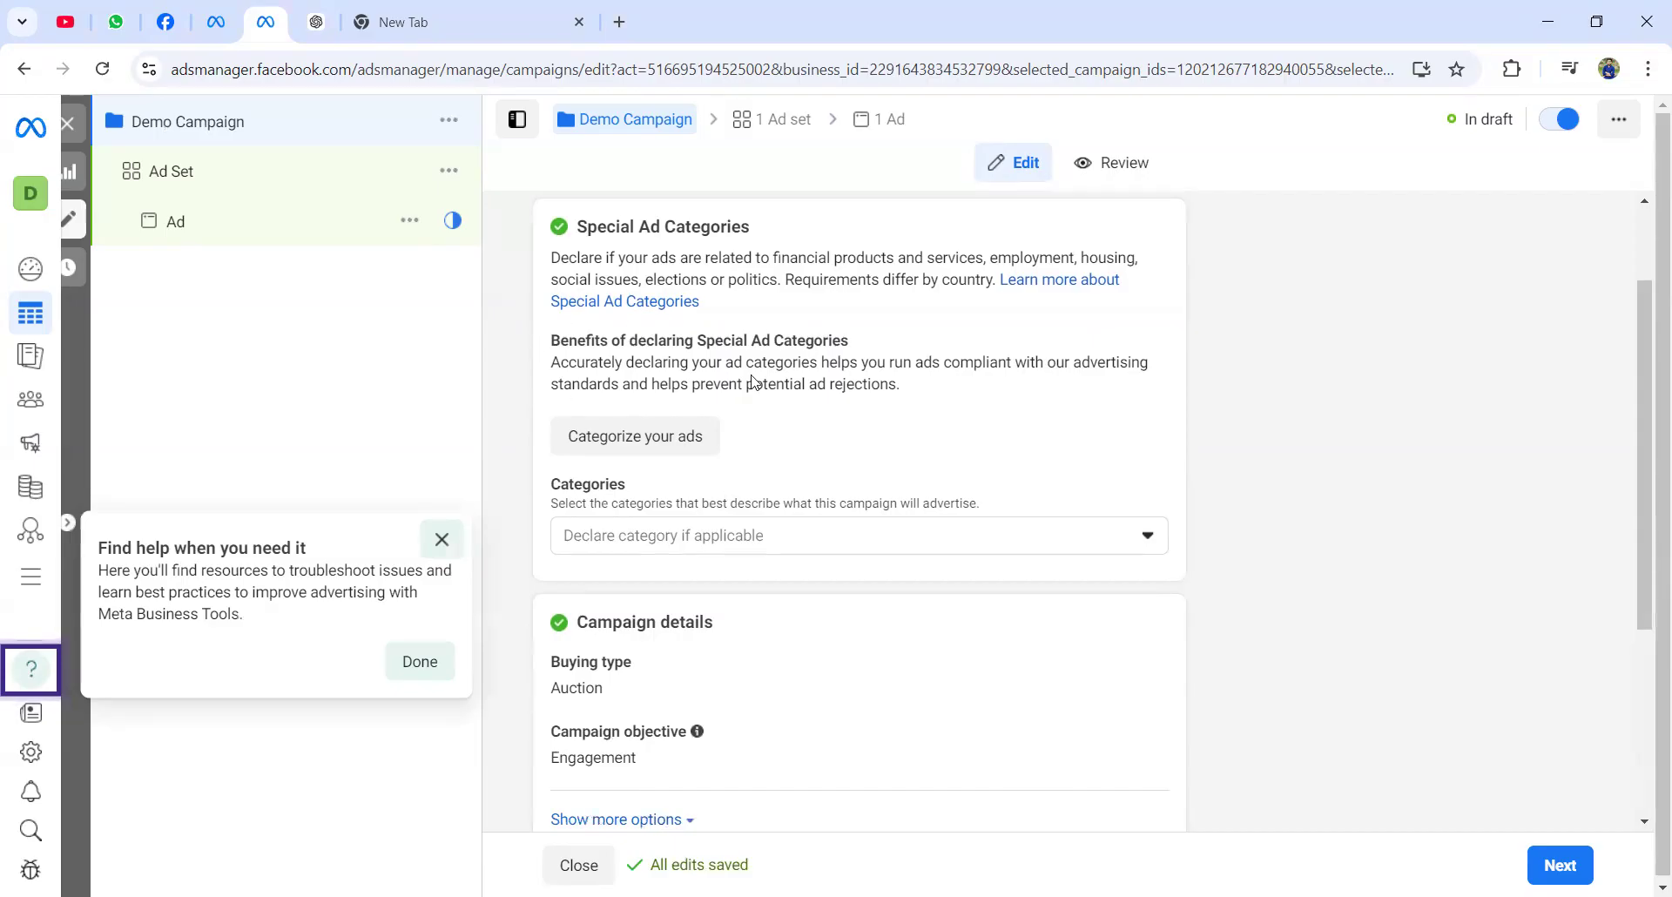
pyautogui.scroll(-4, 840, 496)
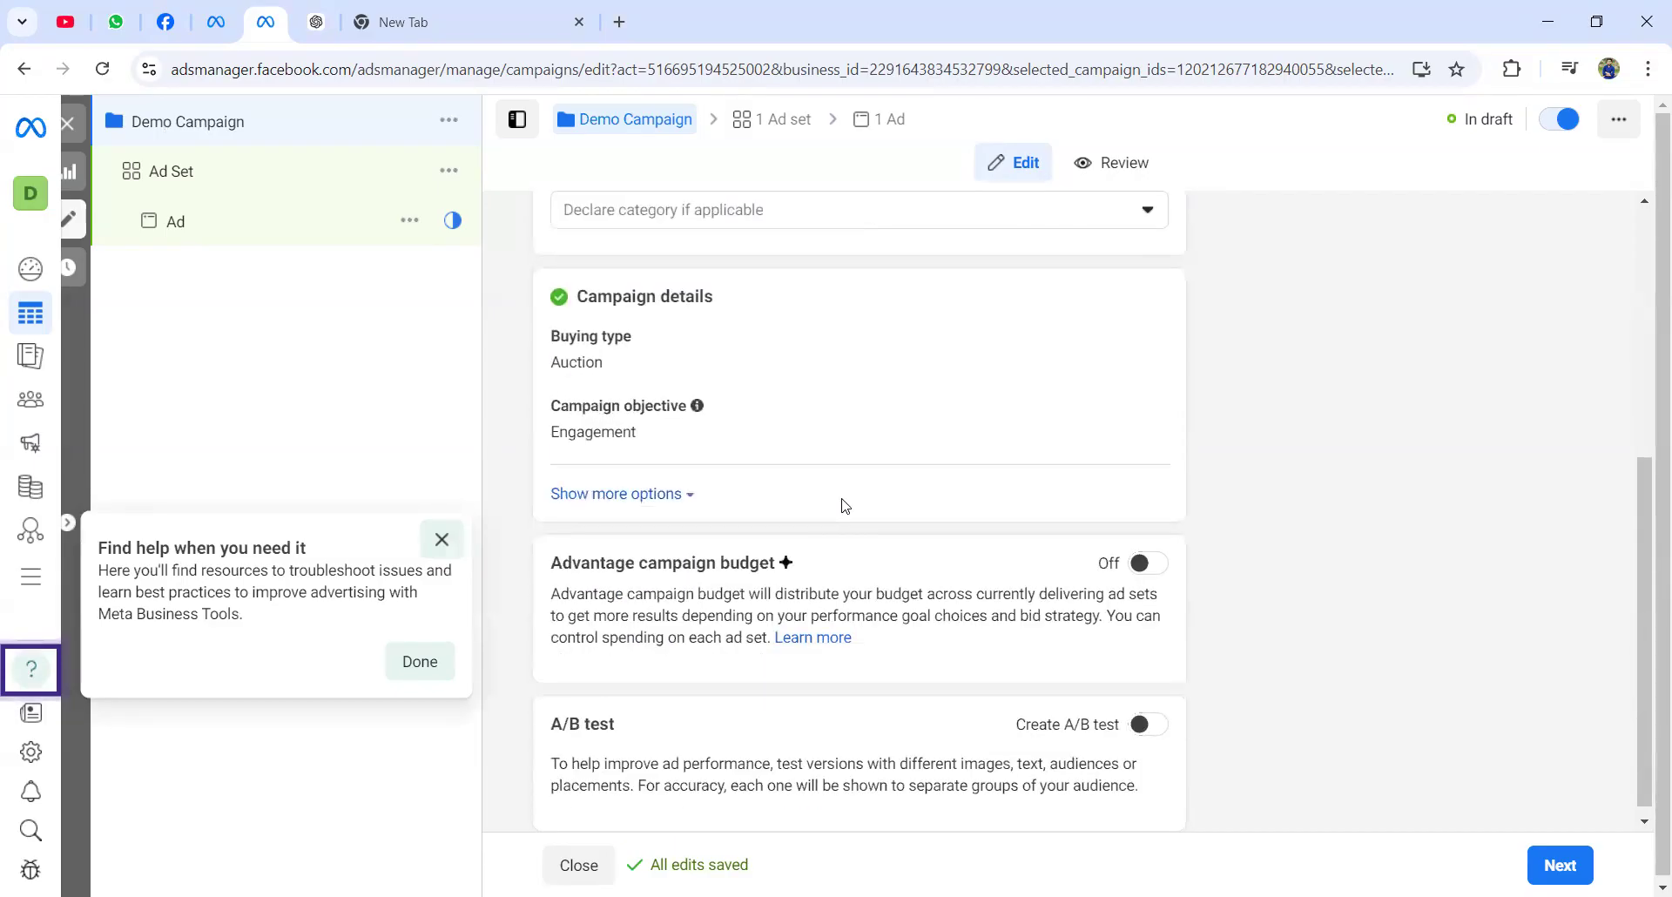
pyautogui.scroll(-1, 862, 376)
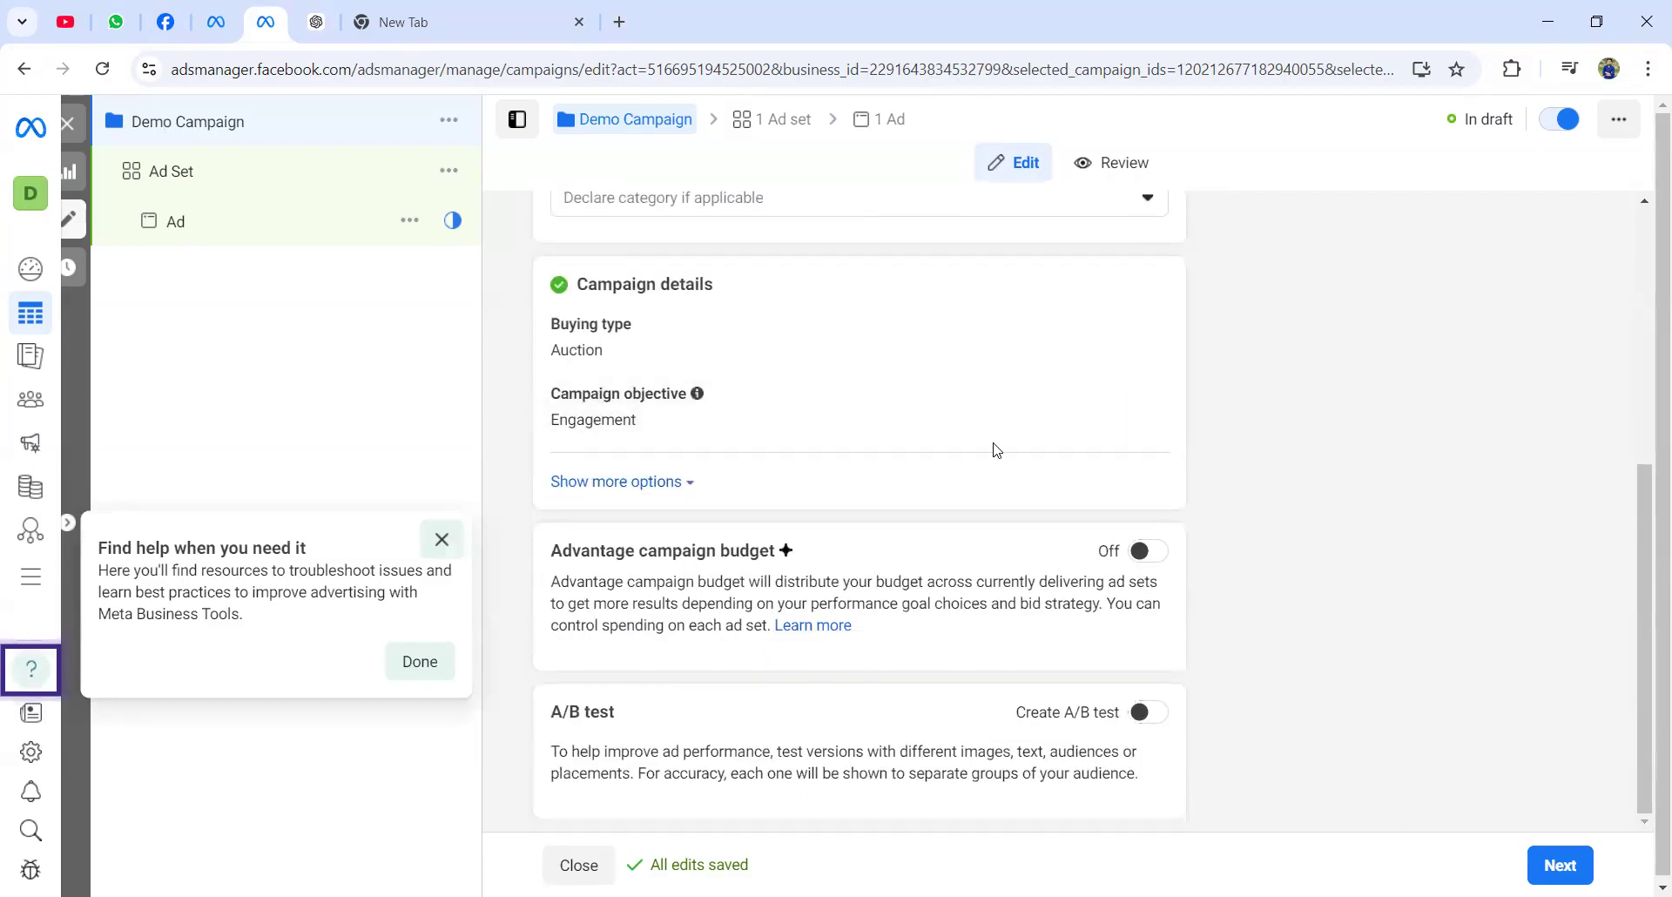
pyautogui.click(1559, 864)
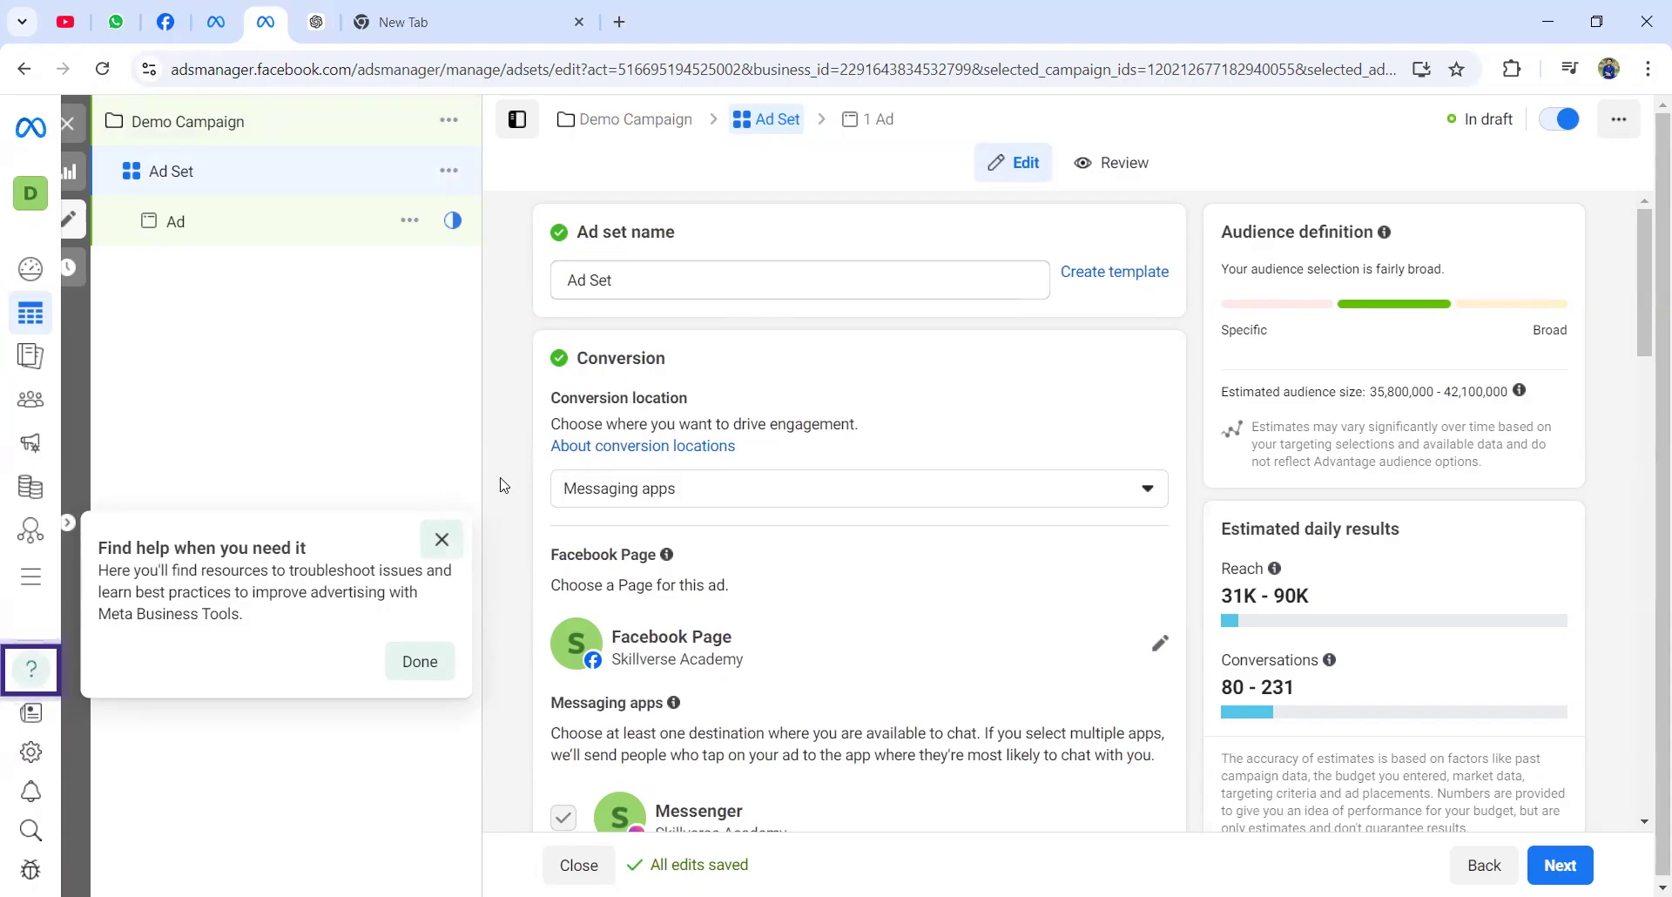
pyautogui.click(442, 539)
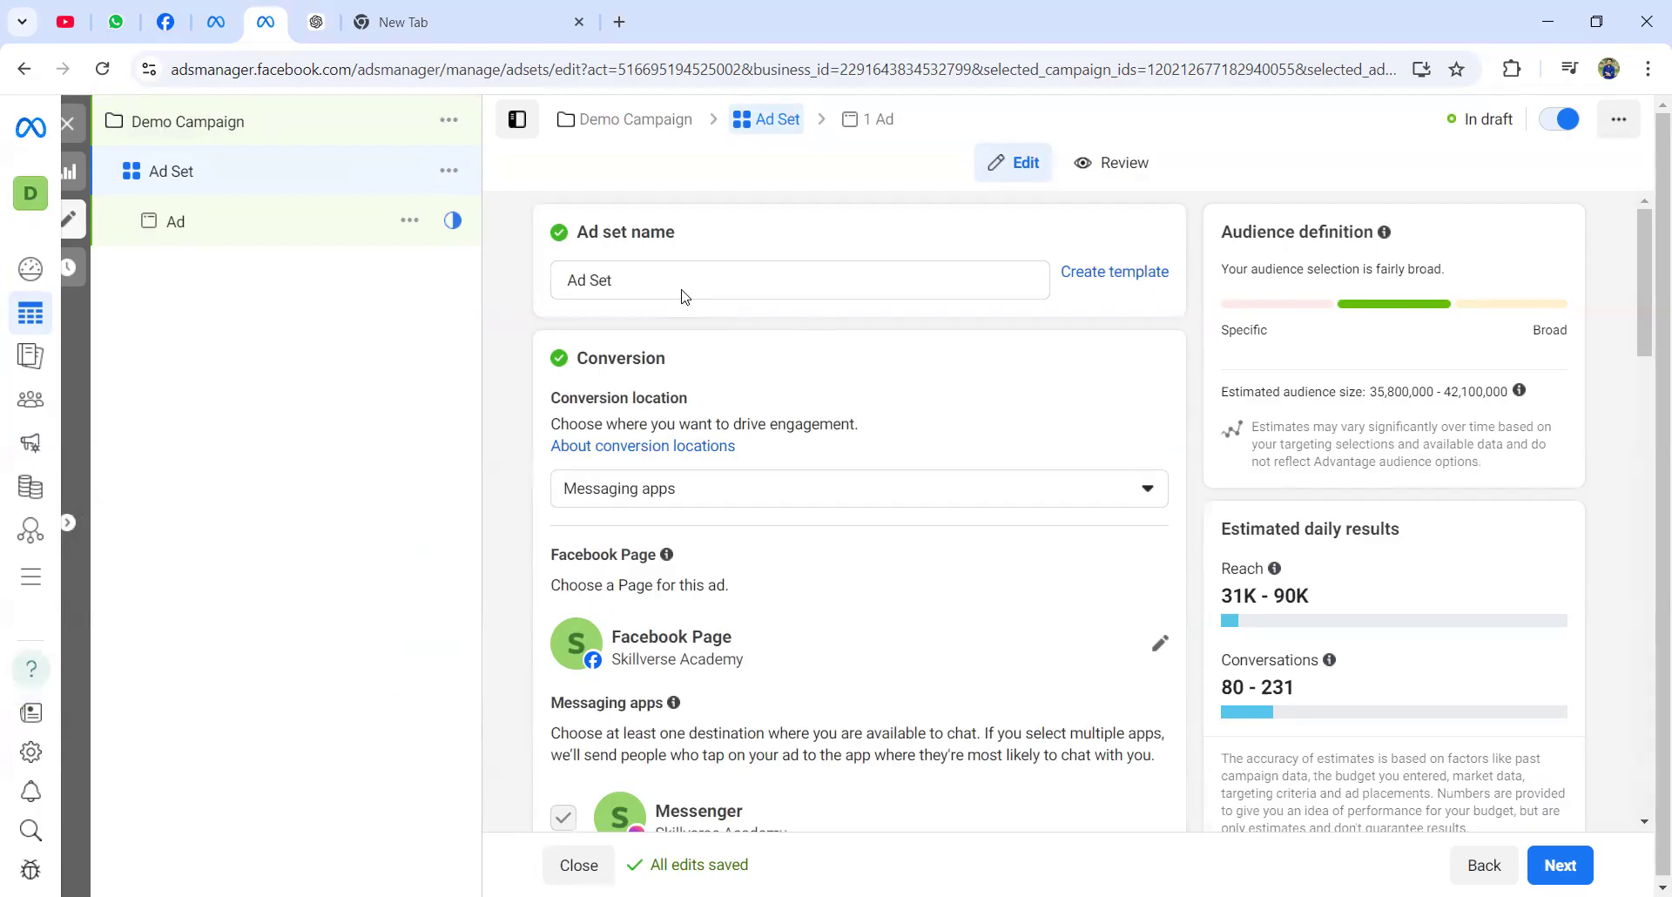
# - Review the ad set's conversion location options, keep Messaging apps, and view the messaging app destinations
pyautogui.click(705, 492)
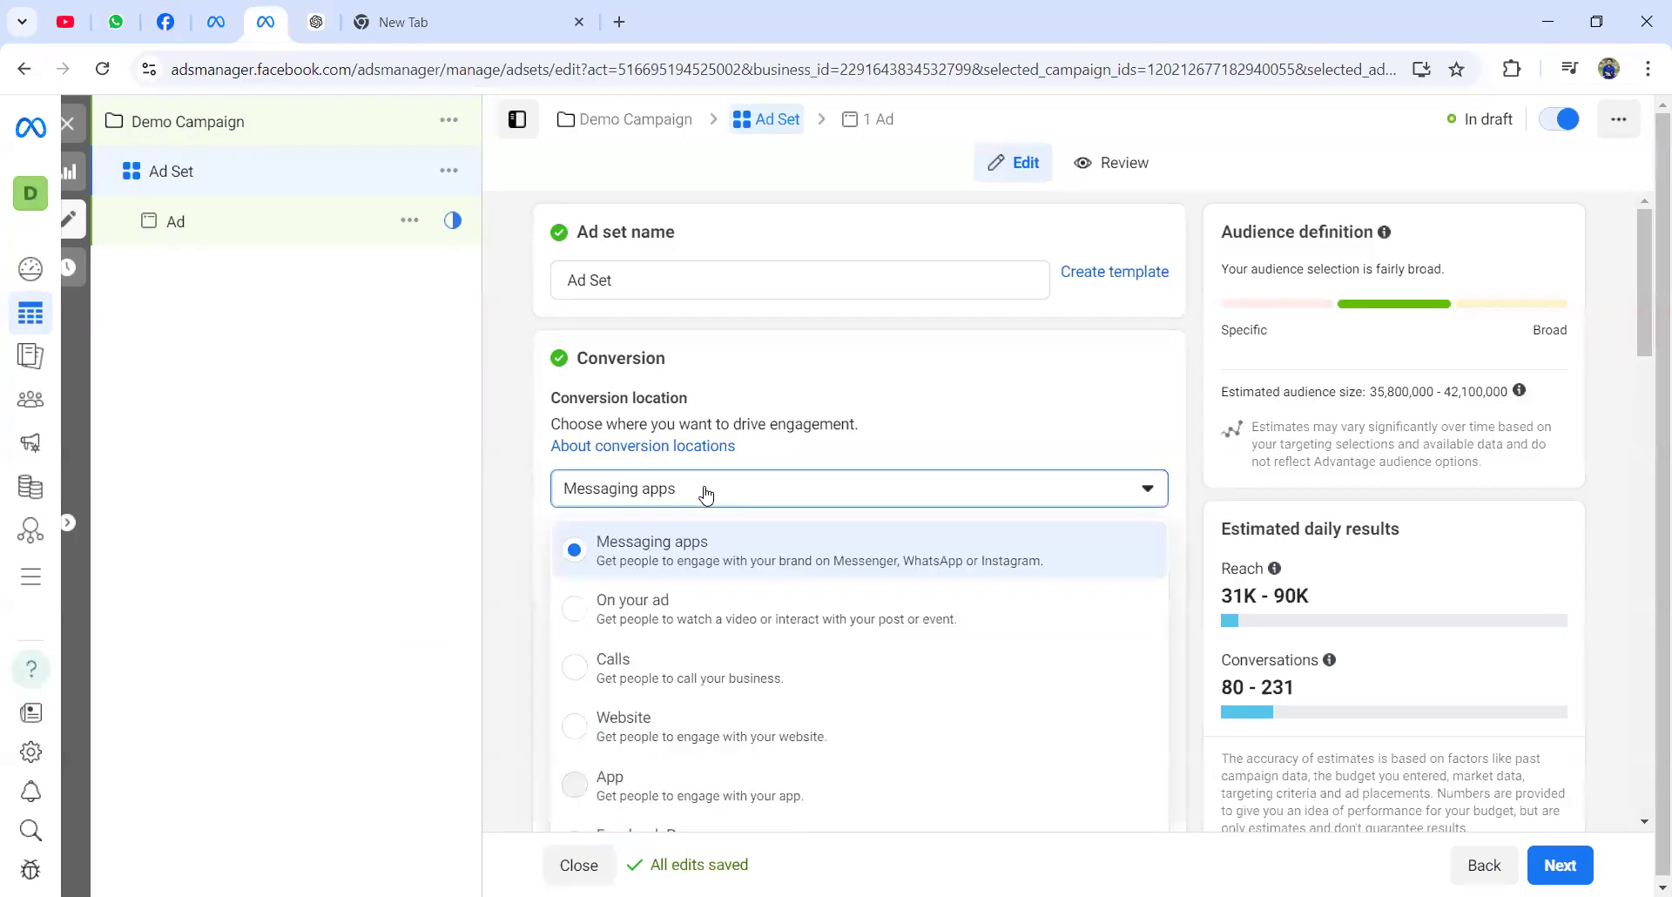
pyautogui.scroll(-3, 774, 555)
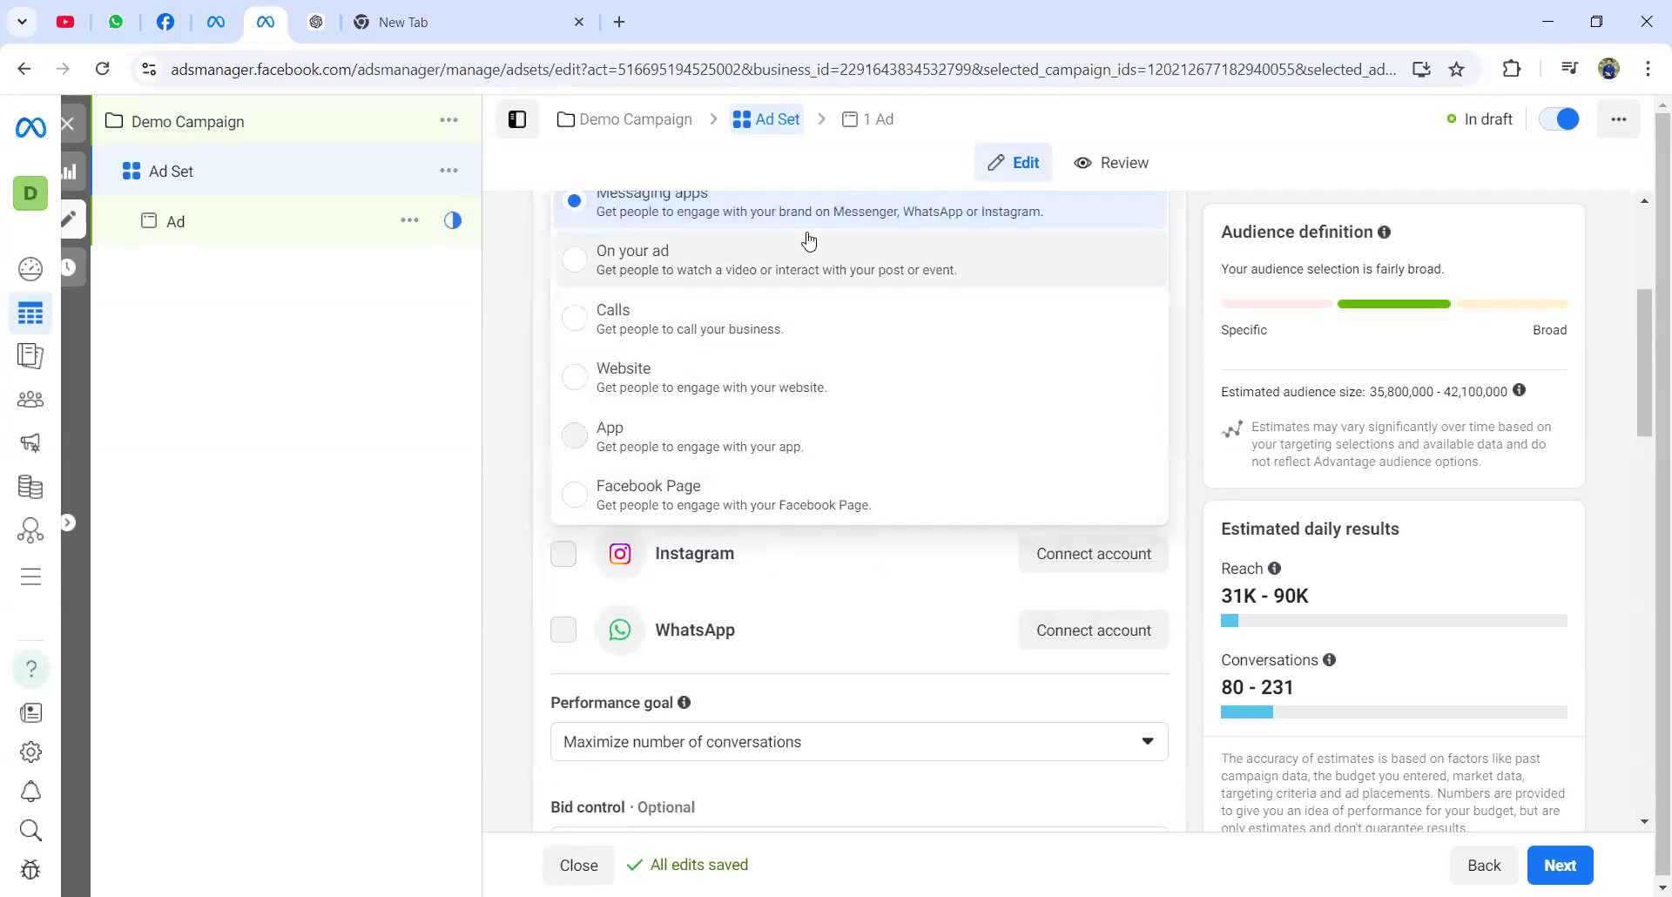
pyautogui.scroll(3, 995, 523)
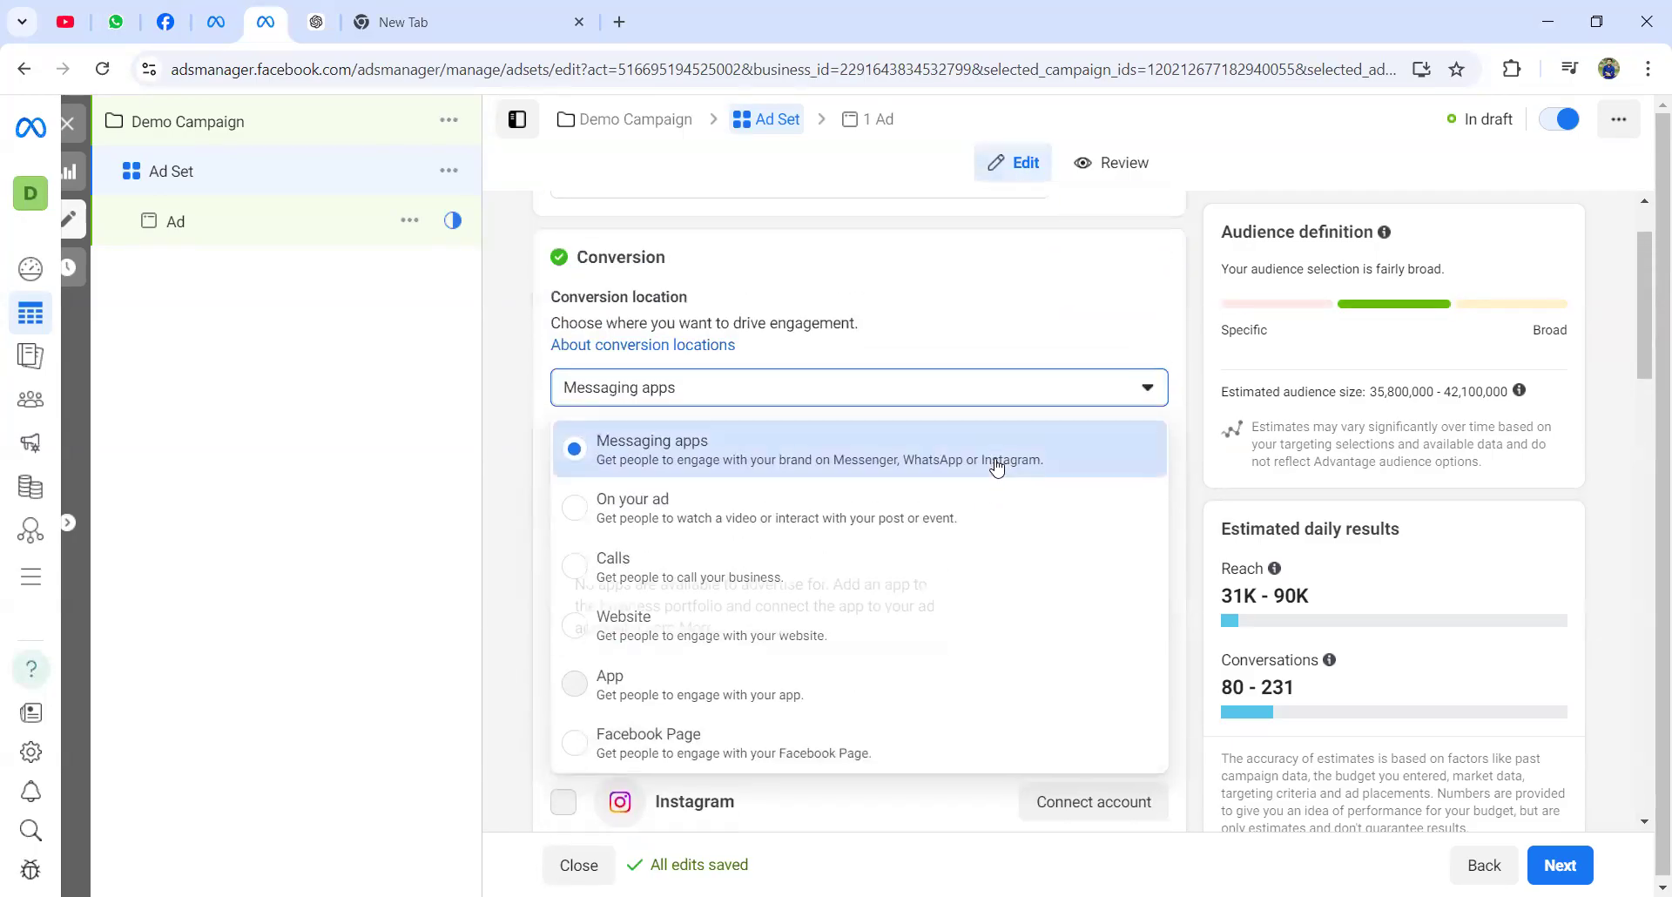
pyautogui.click(1156, 407)
pyautogui.scroll(-4, 911, 480)
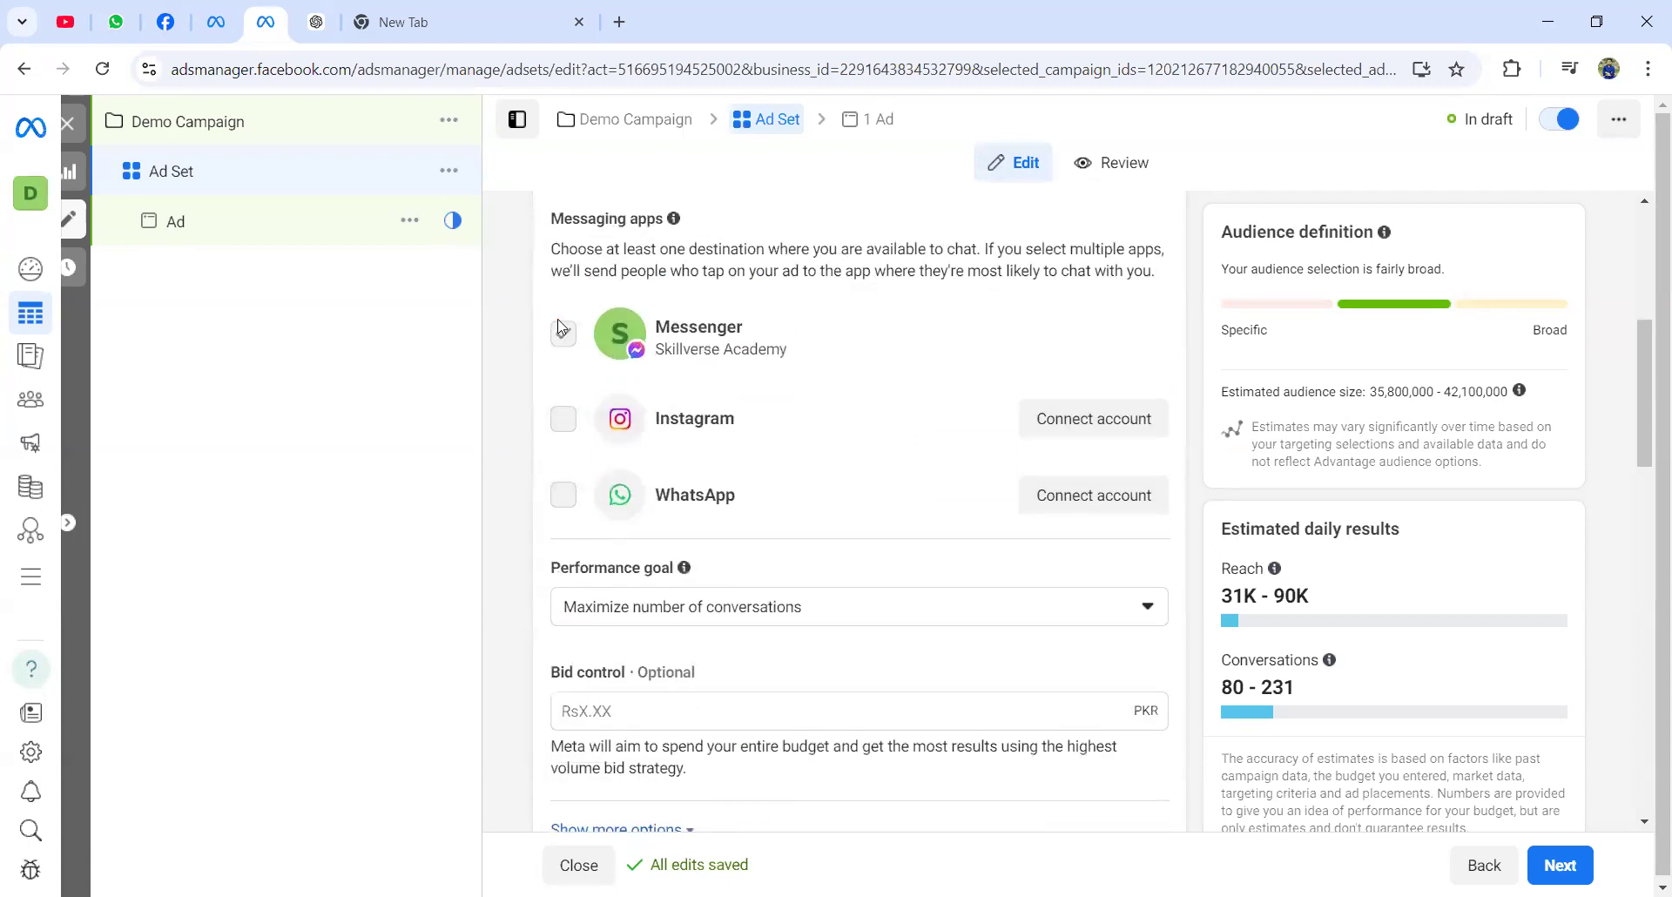
# - Review the ad set's messaging app destinations, performance goal and optional bid control settings
pyautogui.moveTo(579, 482)
pyautogui.moveTo(566, 332)
pyautogui.moveTo(640, 507)
pyautogui.scroll(-3, 926, 463)
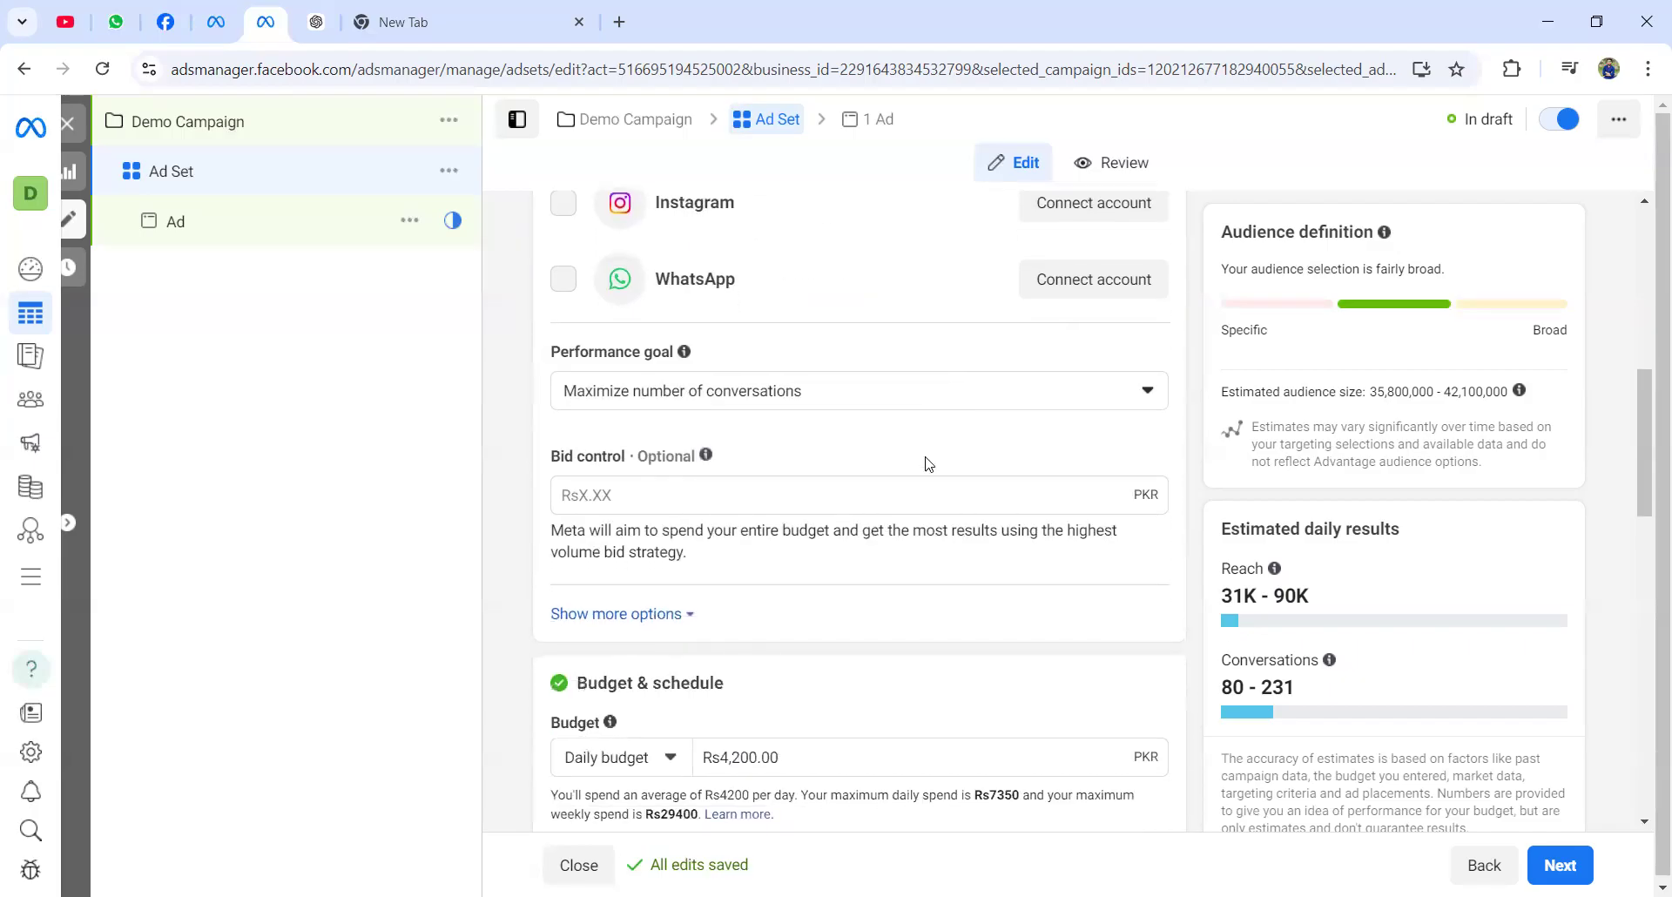
pyautogui.click(901, 406)
pyautogui.click(901, 406)
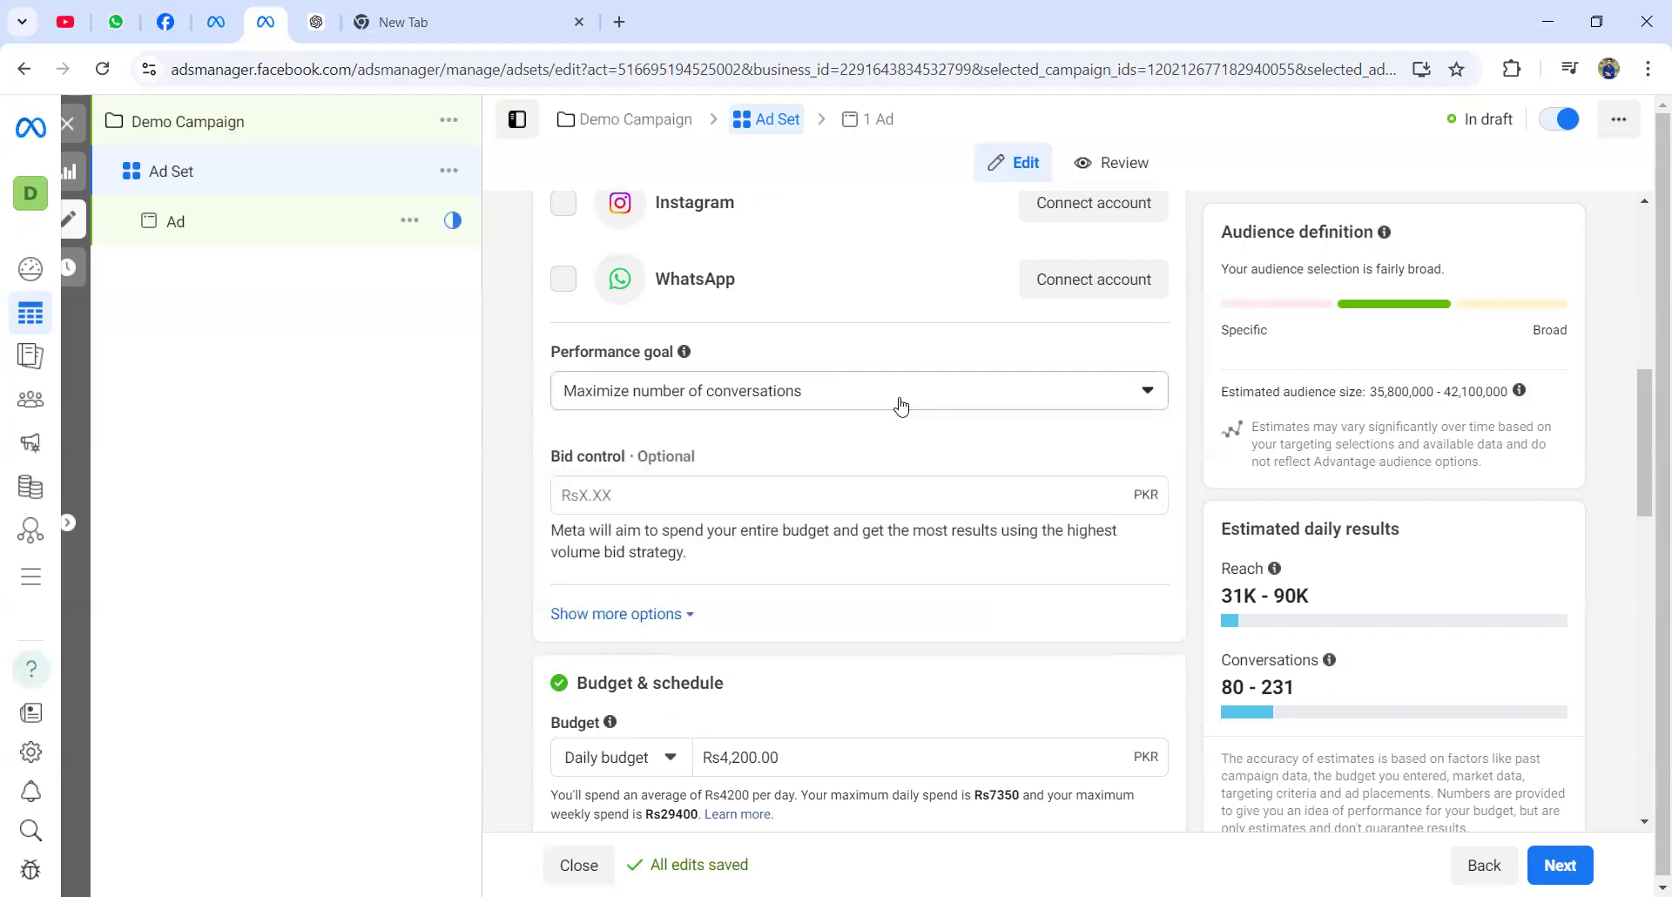
pyautogui.scroll(-1, 747, 477)
pyautogui.scroll(-2, 745, 477)
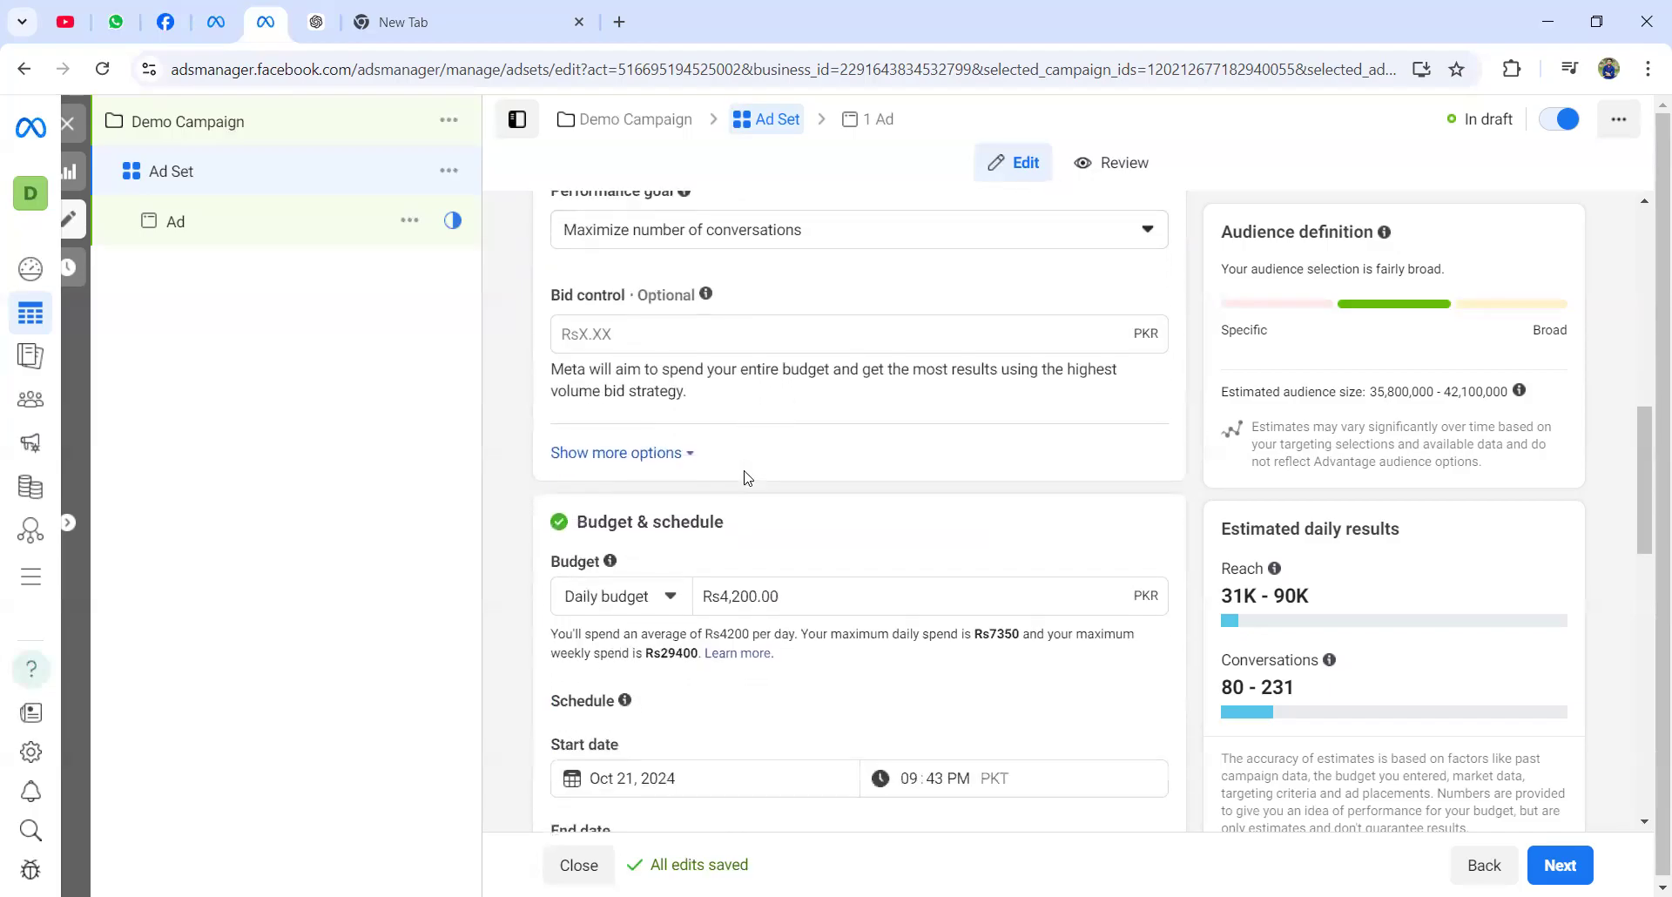
# - Try a daily budget of Rs200 for the ad set and correct it to Rs280
pyautogui.scroll(1, 746, 378)
pyautogui.scroll(-2, 747, 378)
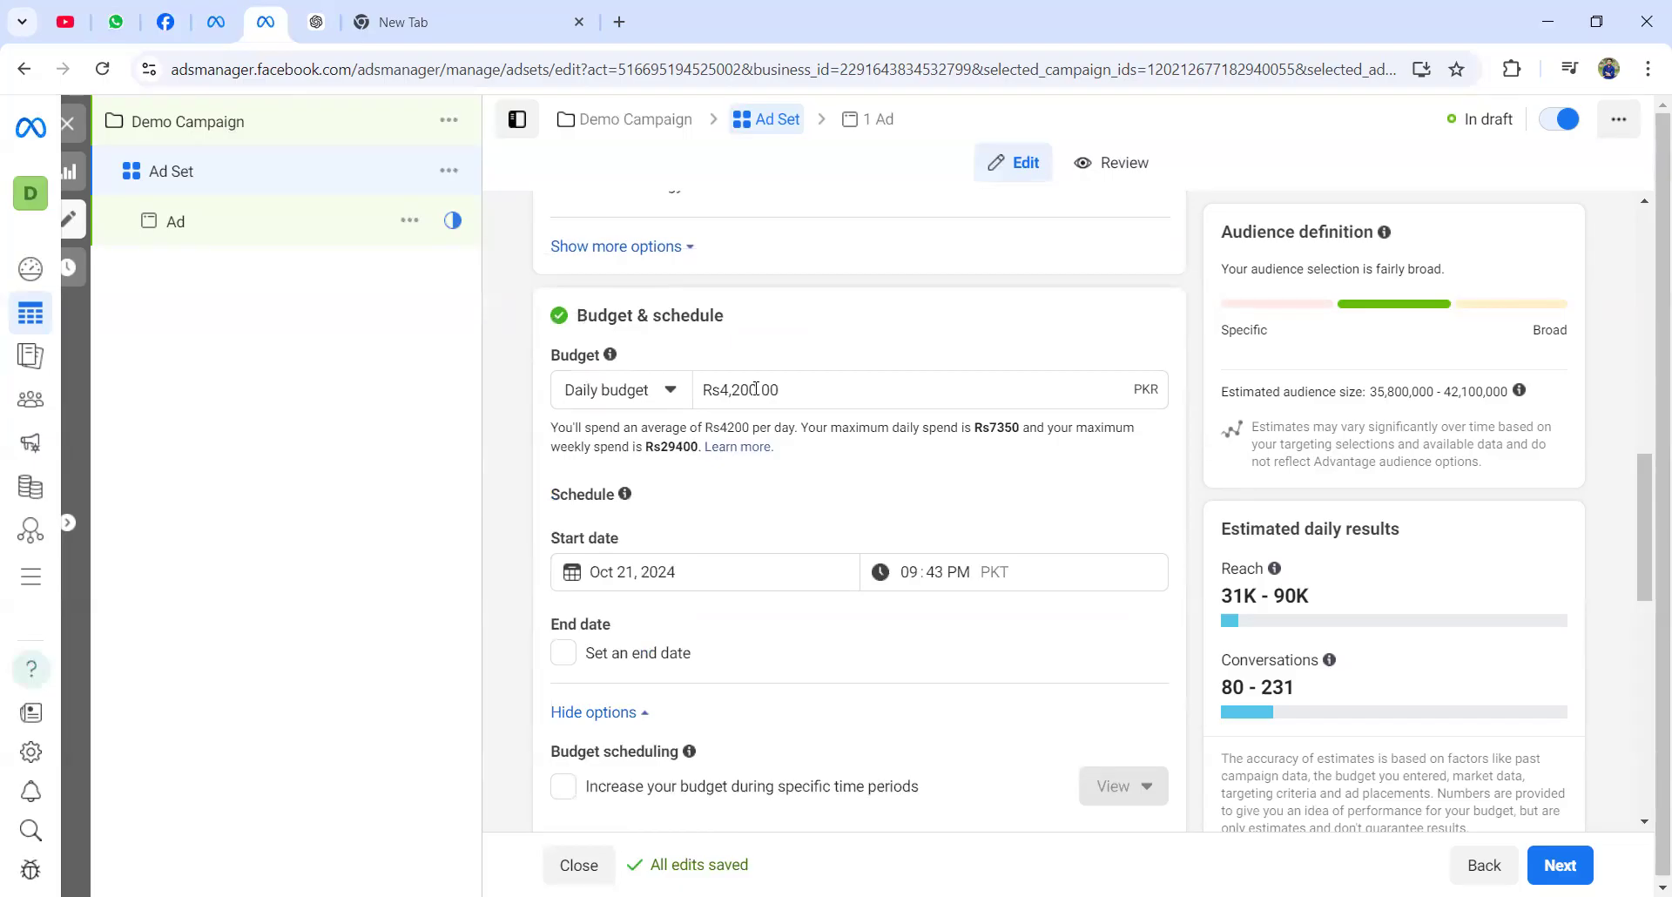
pyautogui.click(796, 394)
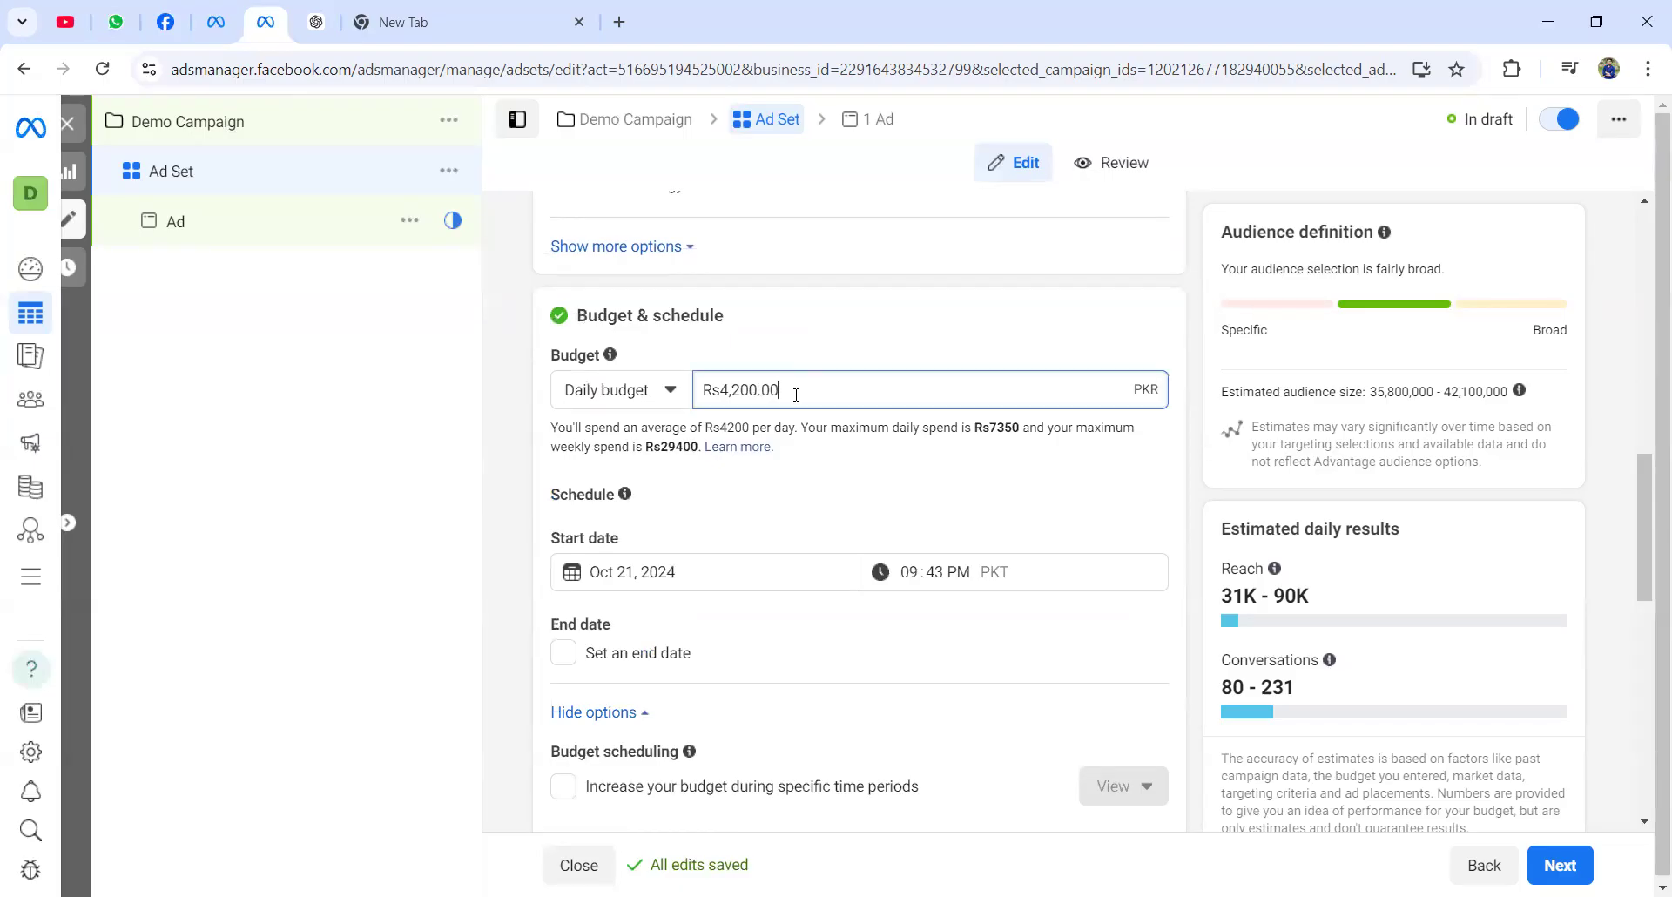
pyautogui.press('BackSpace')
pyautogui.press('BackSpace')
pyautogui.press('BackSpace')
pyautogui.press('BackSpace')
pyautogui.press('BackSpace')
pyautogui.press('BackSpace')
pyautogui.press('BackSpace')
pyautogui.press('BackSpace')
pyautogui.write('200')
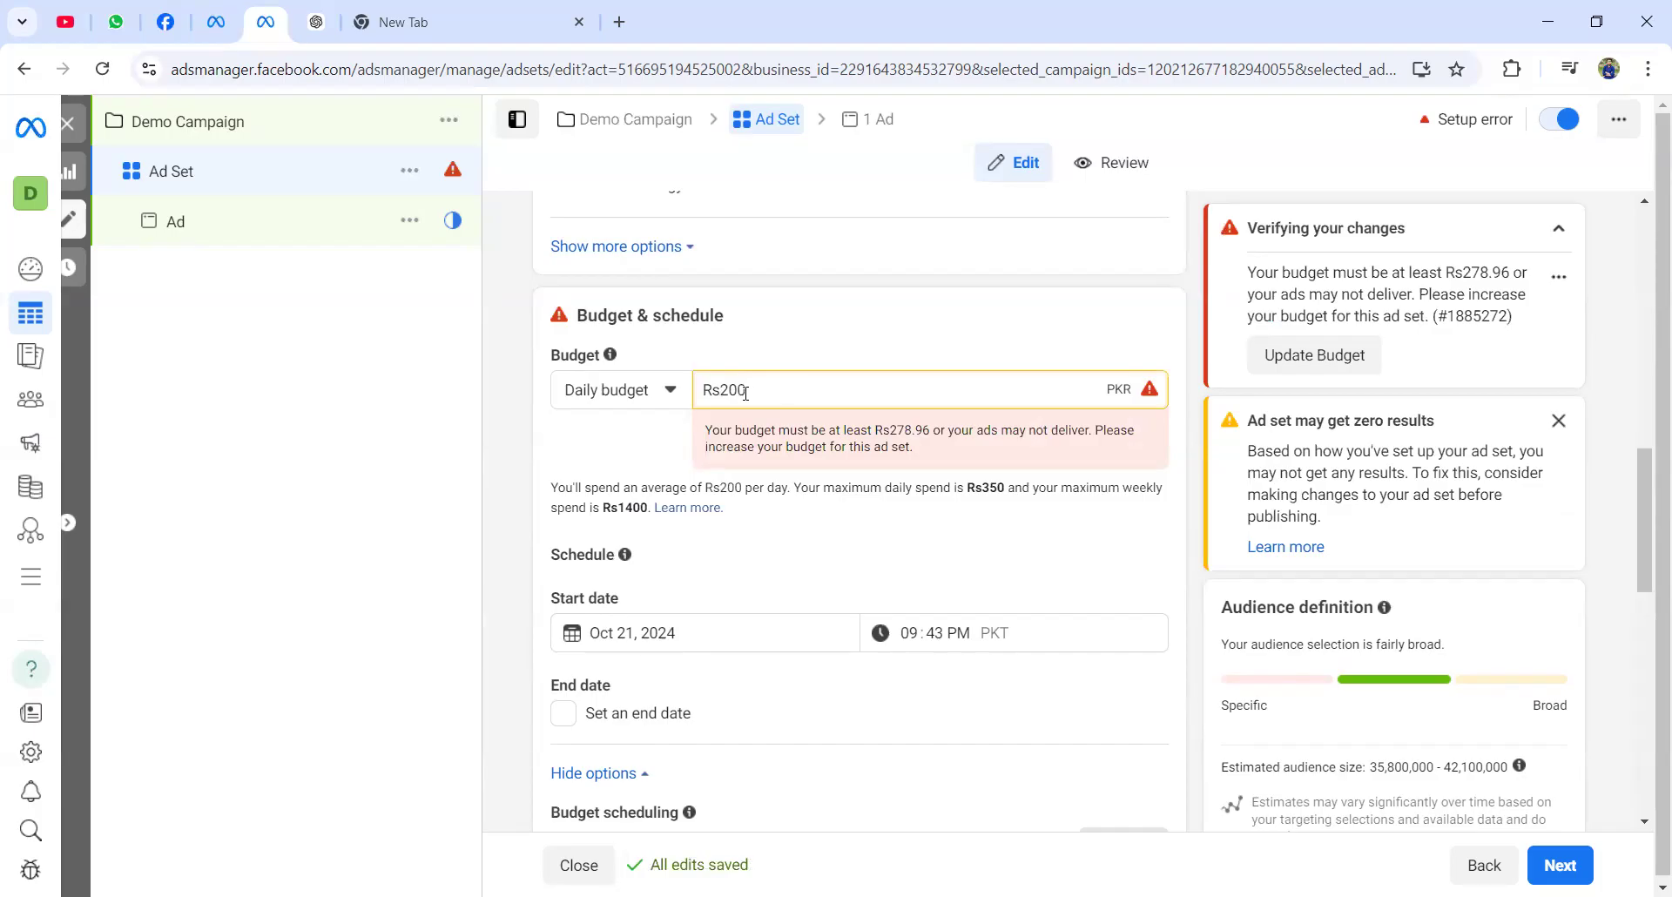
pyautogui.write('8')
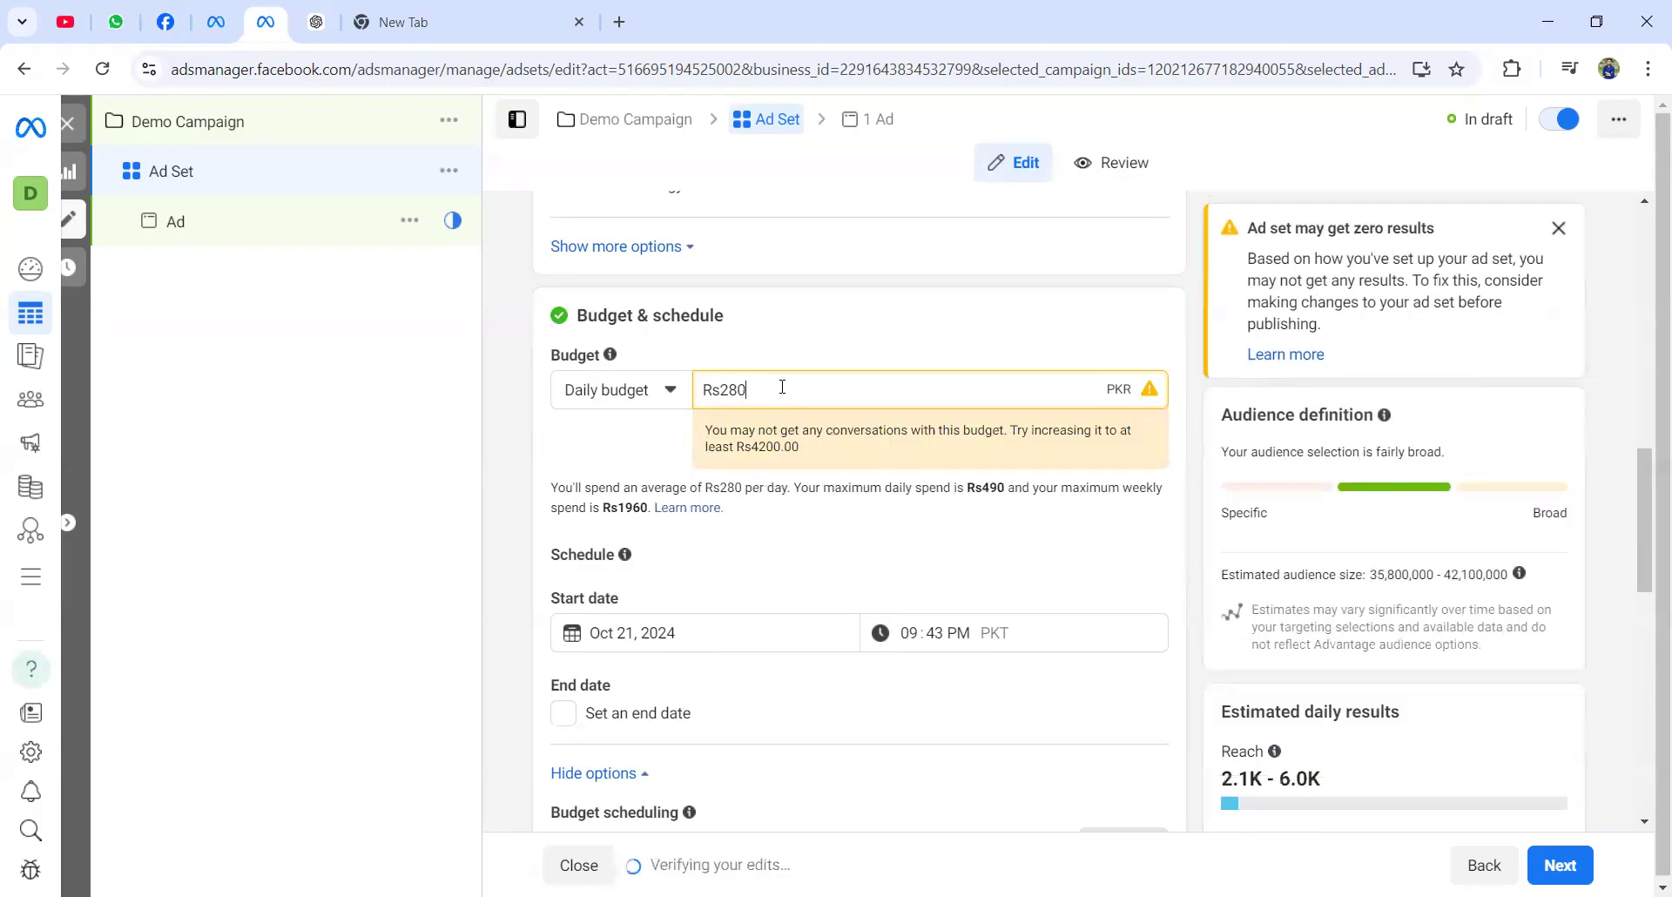
# - Enable an end date in the ad set's schedule, leaving the date itself blank
pyautogui.scroll(-2, 782, 387)
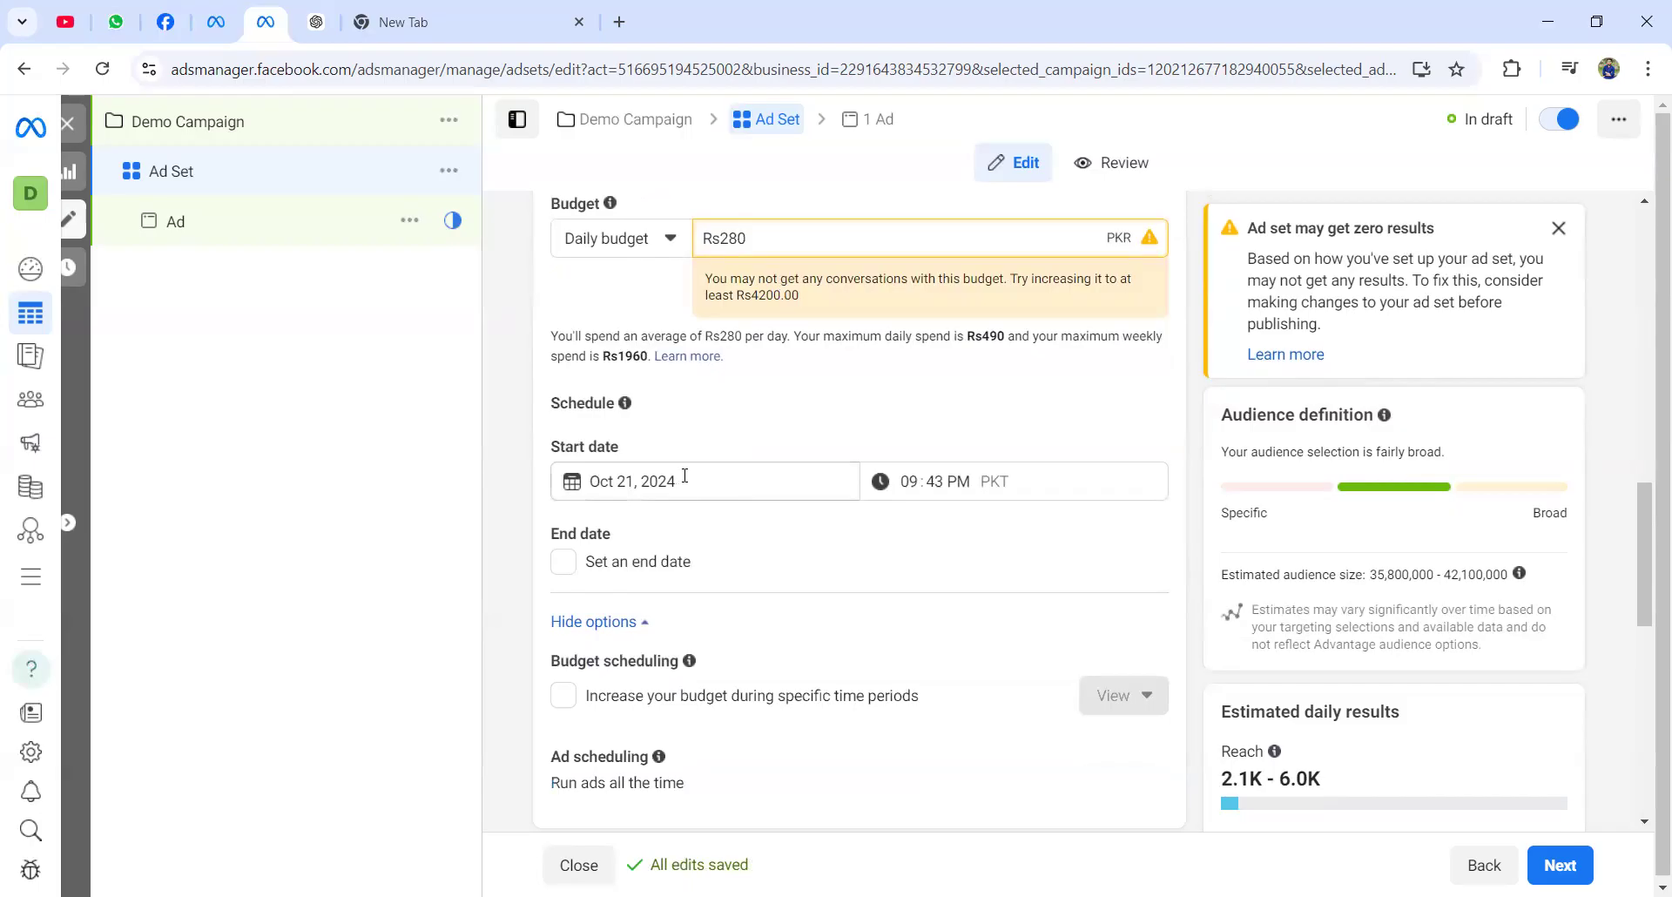
pyautogui.click(564, 562)
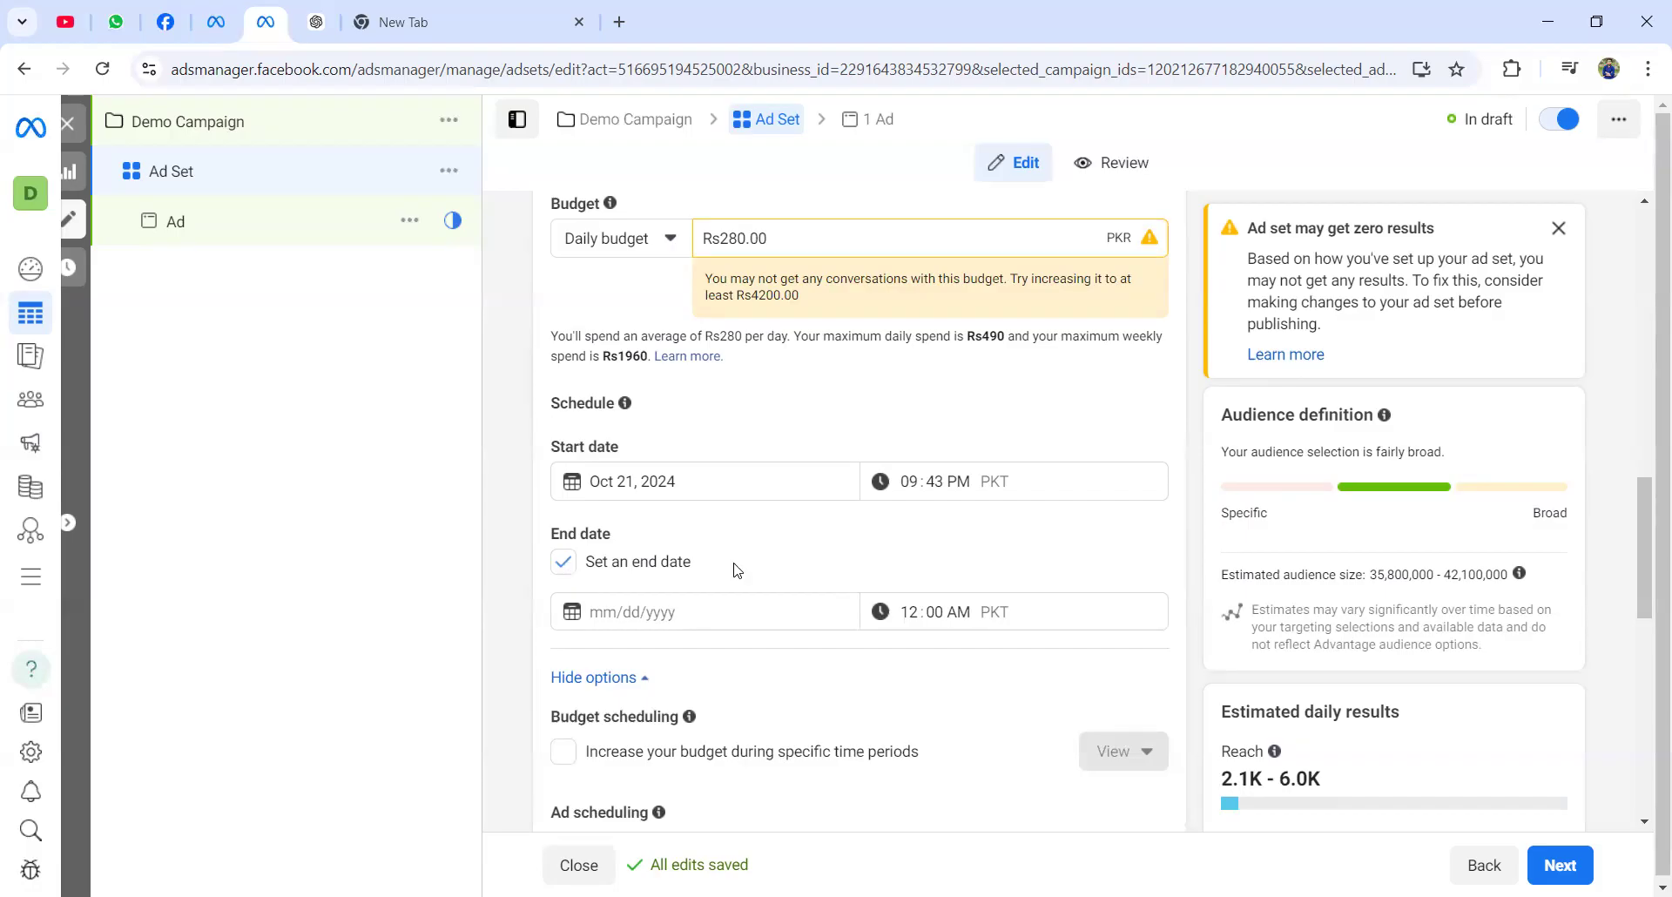
pyautogui.scroll(-3, 736, 570)
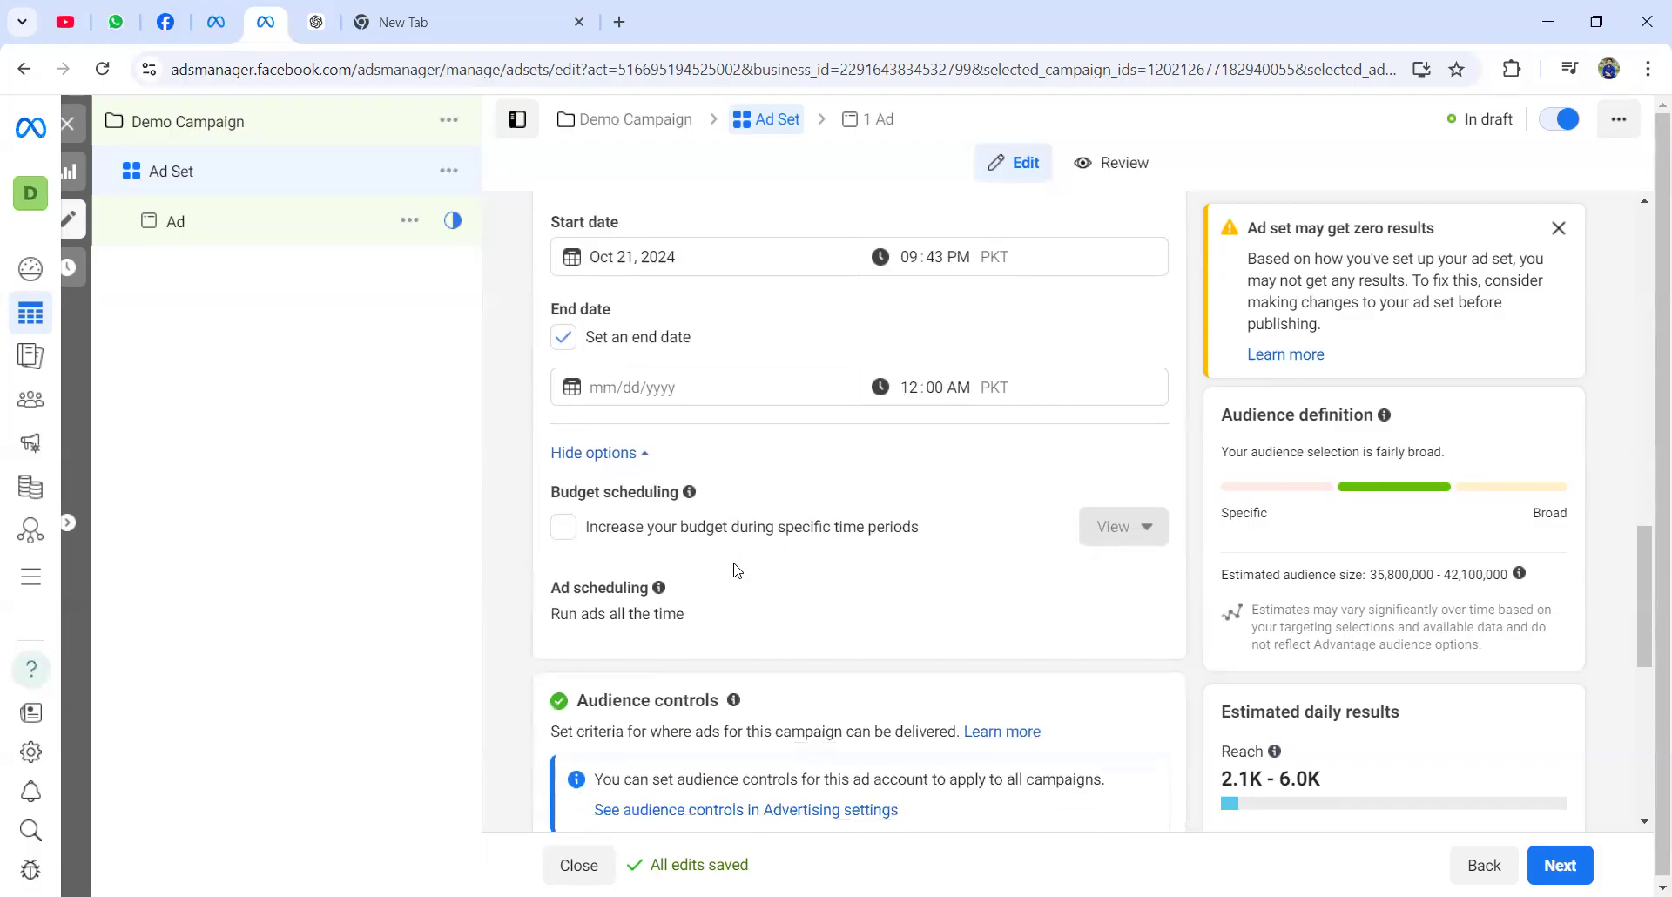
# - Open the included locations in the audience controls for editing and activate the location search
pyautogui.scroll(-3, 828, 583)
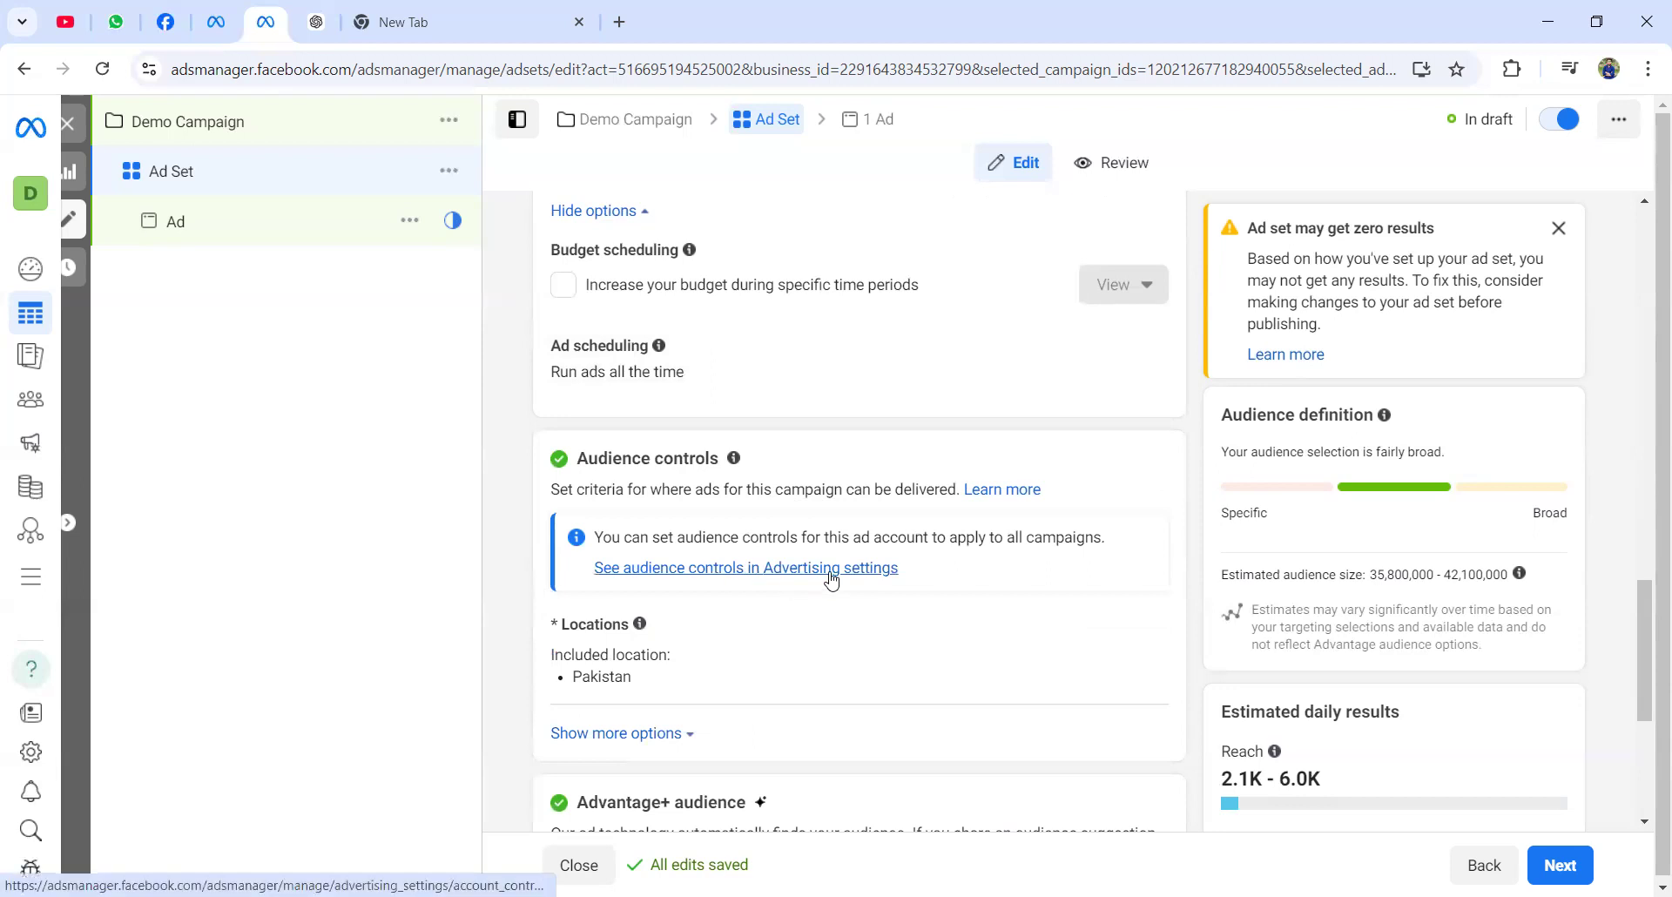
pyautogui.scroll(-1, 832, 579)
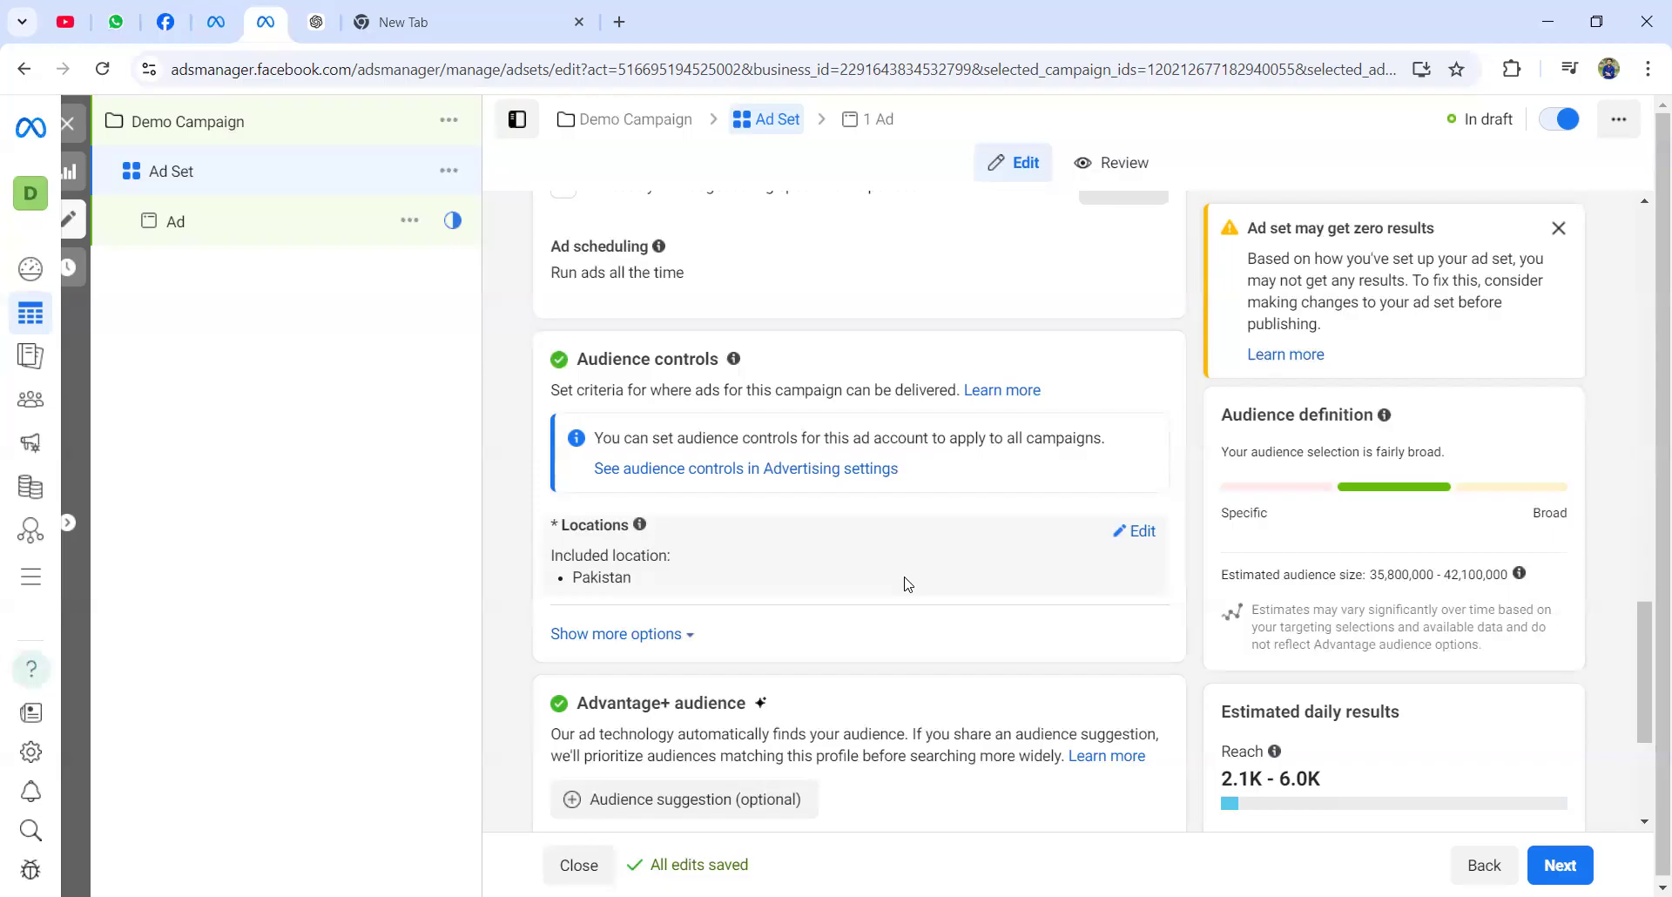
pyautogui.click(1142, 531)
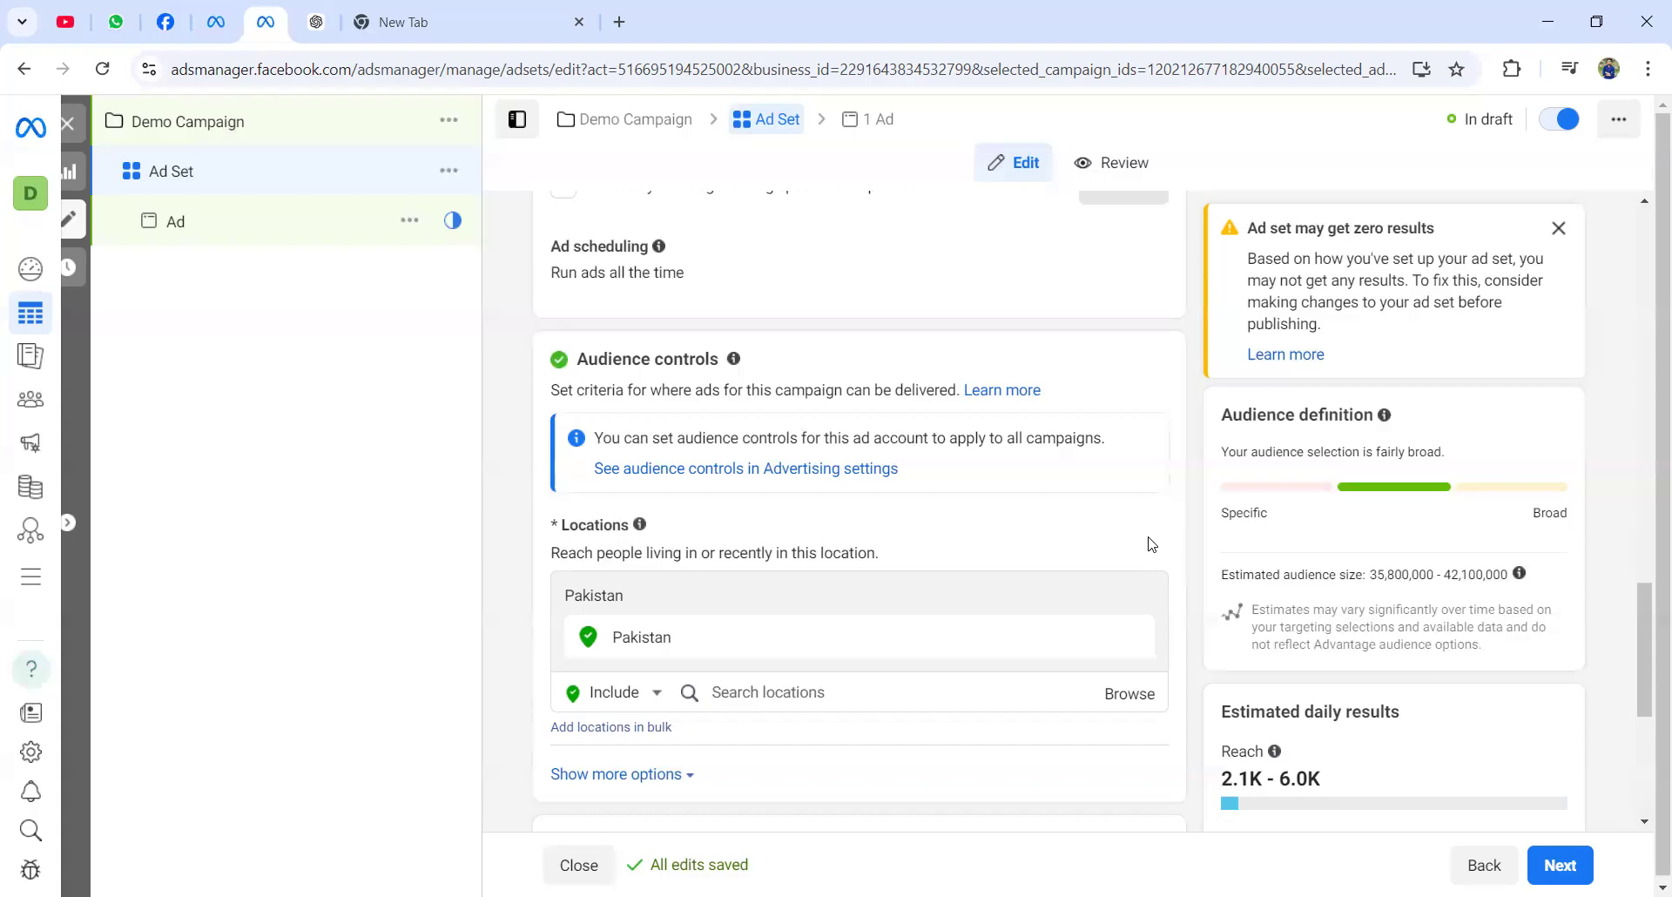
pyautogui.click(794, 693)
pyautogui.scroll(-3, 794, 692)
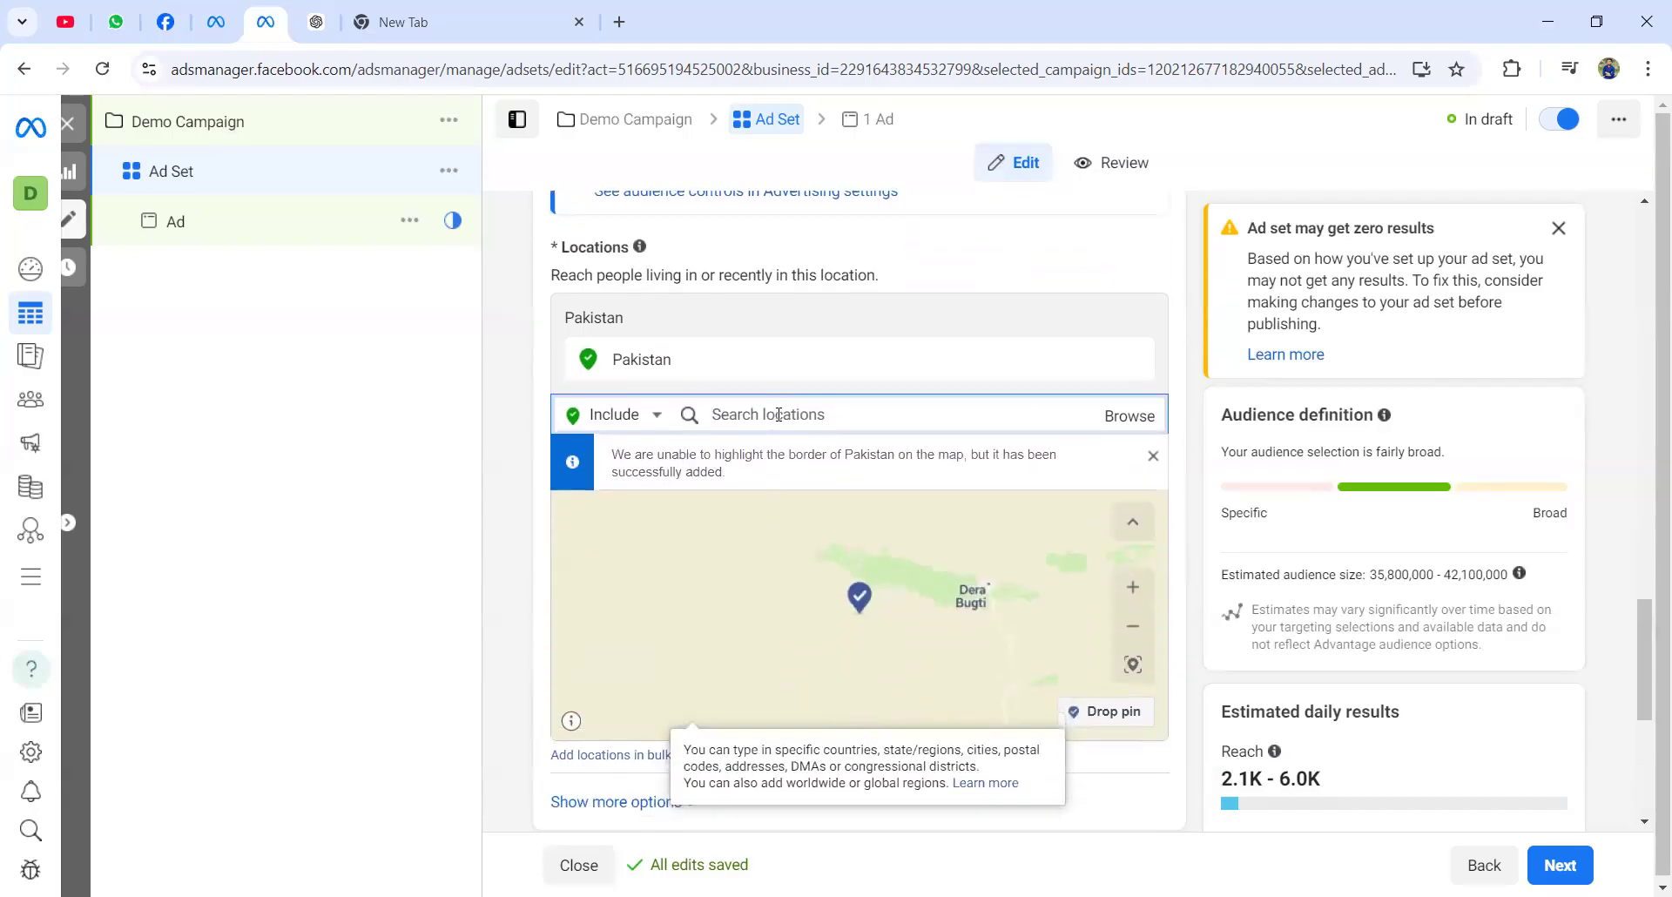
# - Switch to the empty browser tab and search Google for top 10 big cities of pakistan
pyautogui.click(485, 39)
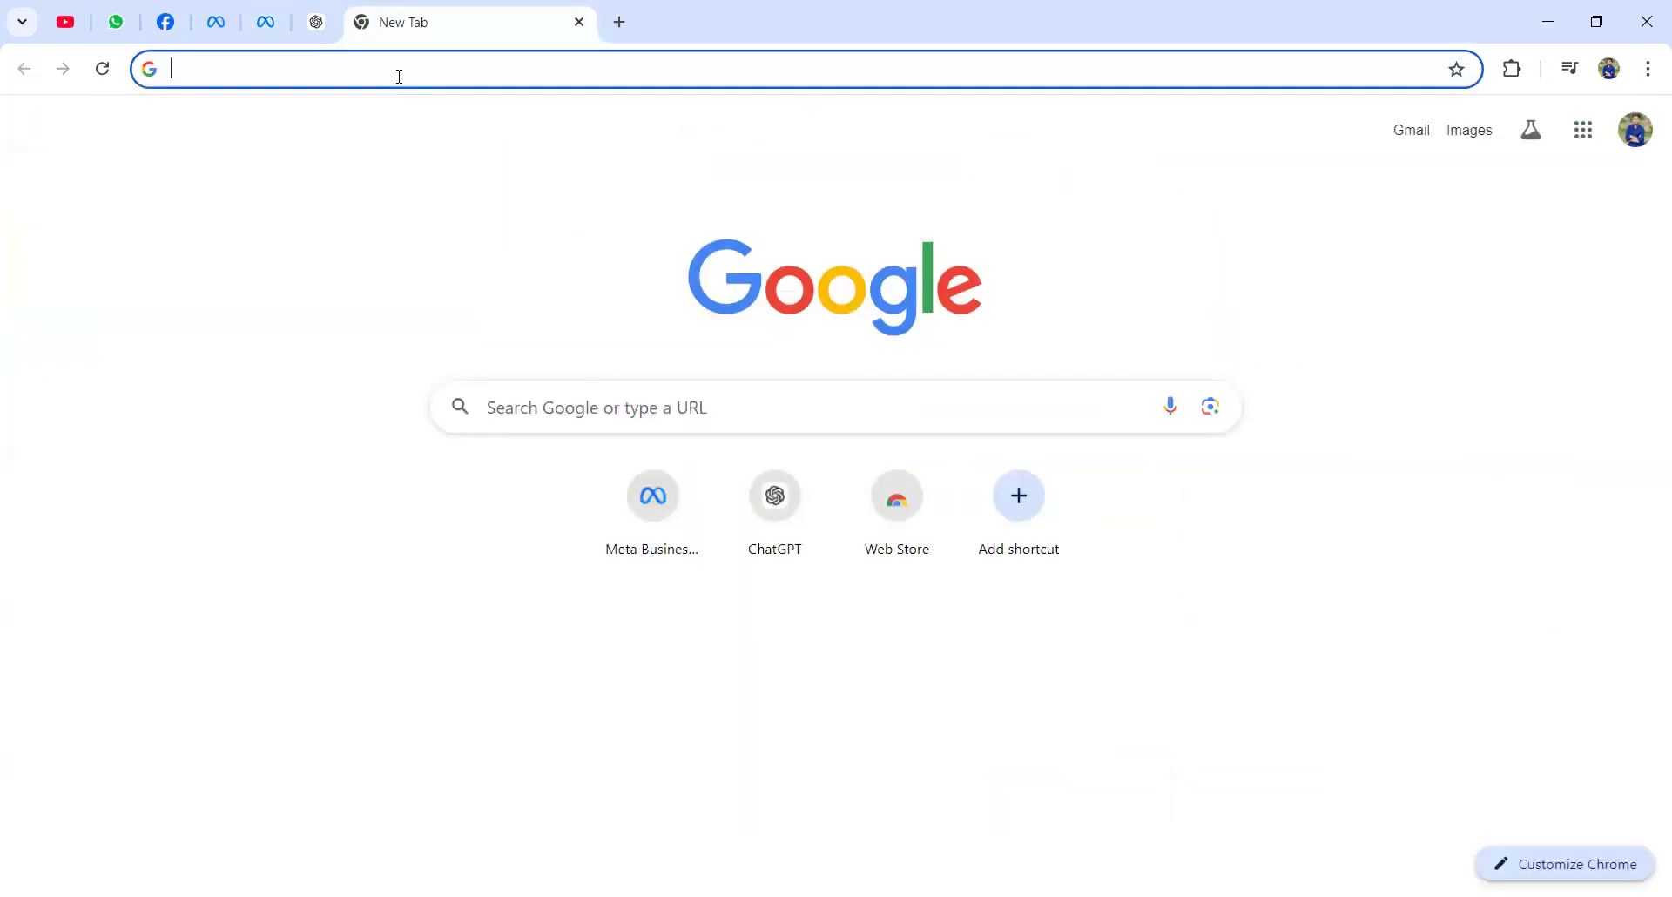
pyautogui.write('Top')
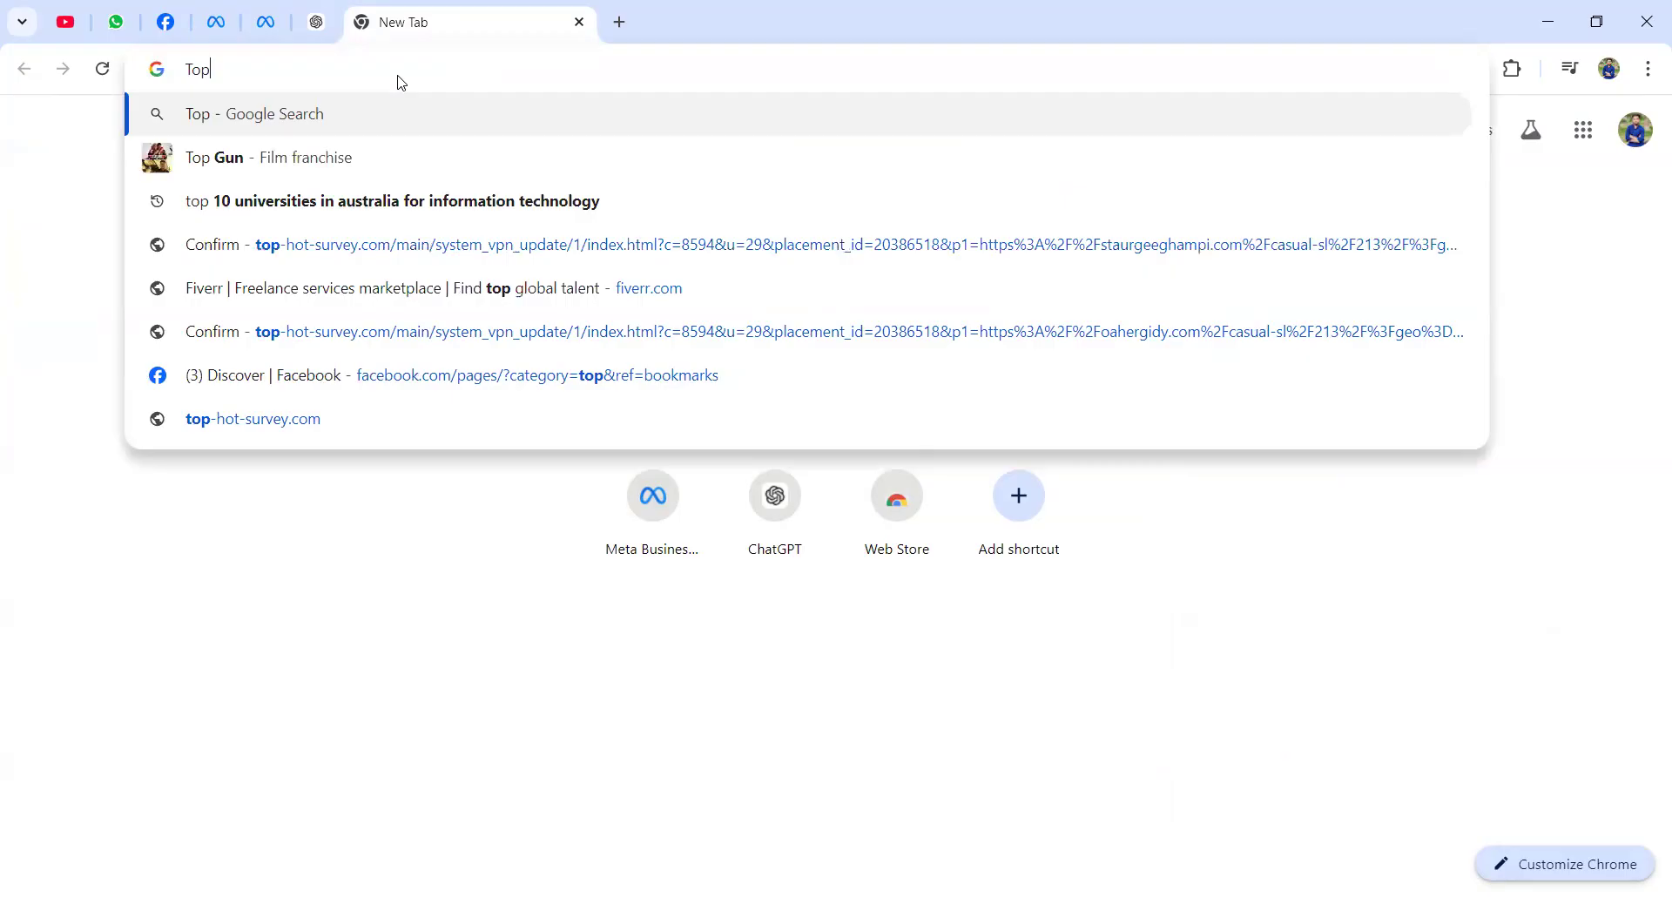
pyautogui.write(' 10 ')
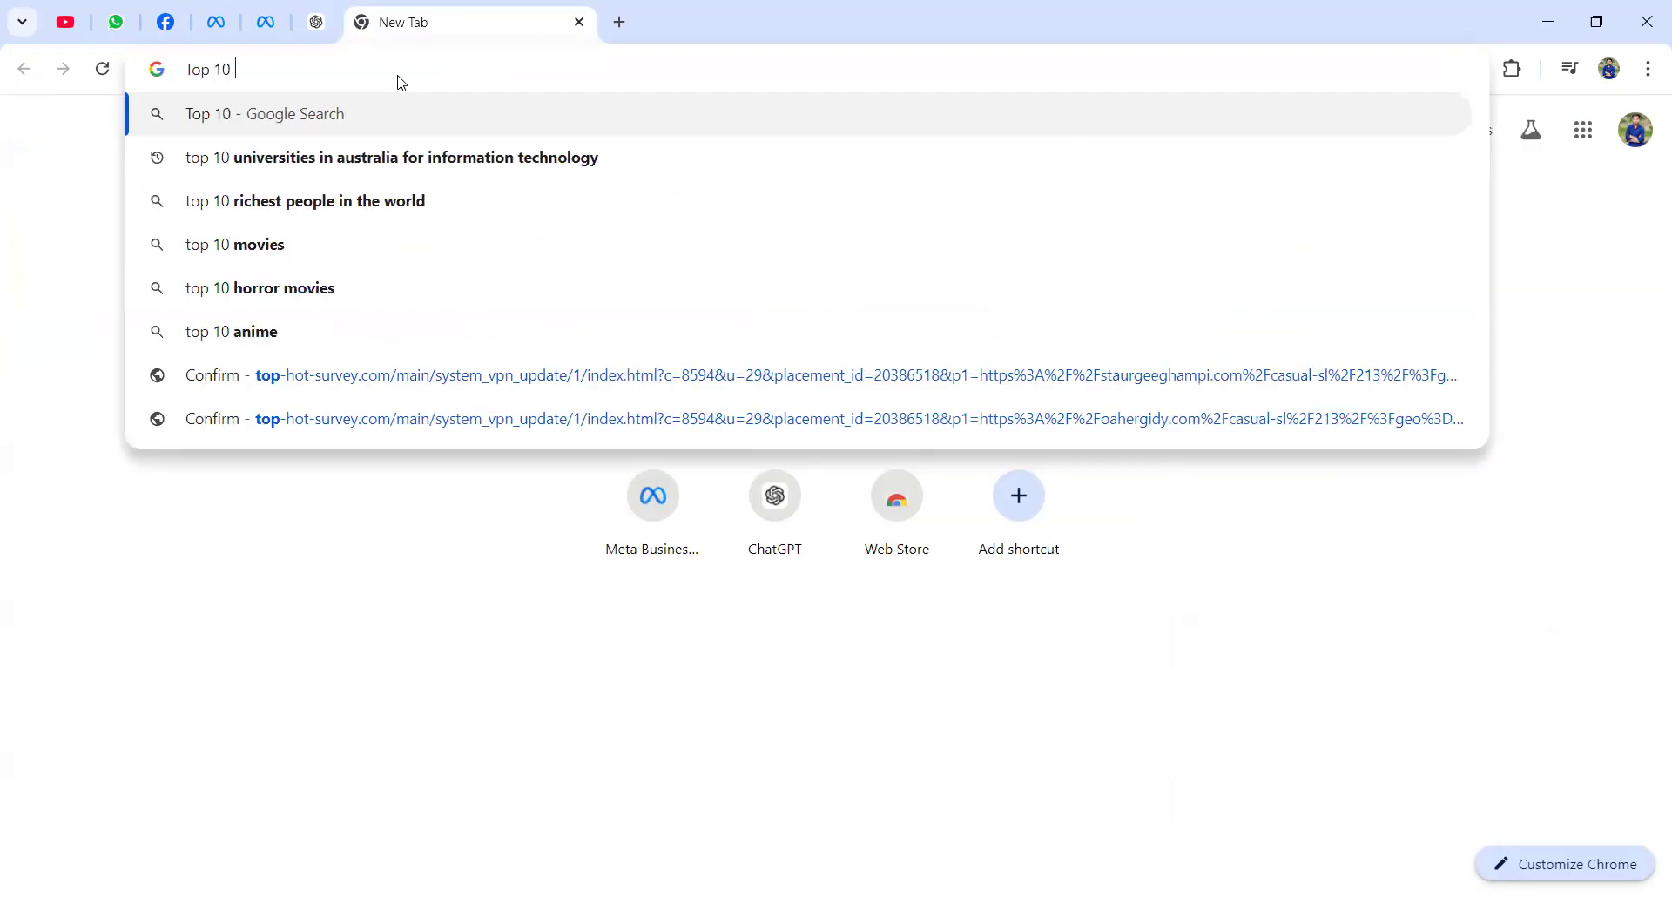
pyautogui.write('big ')
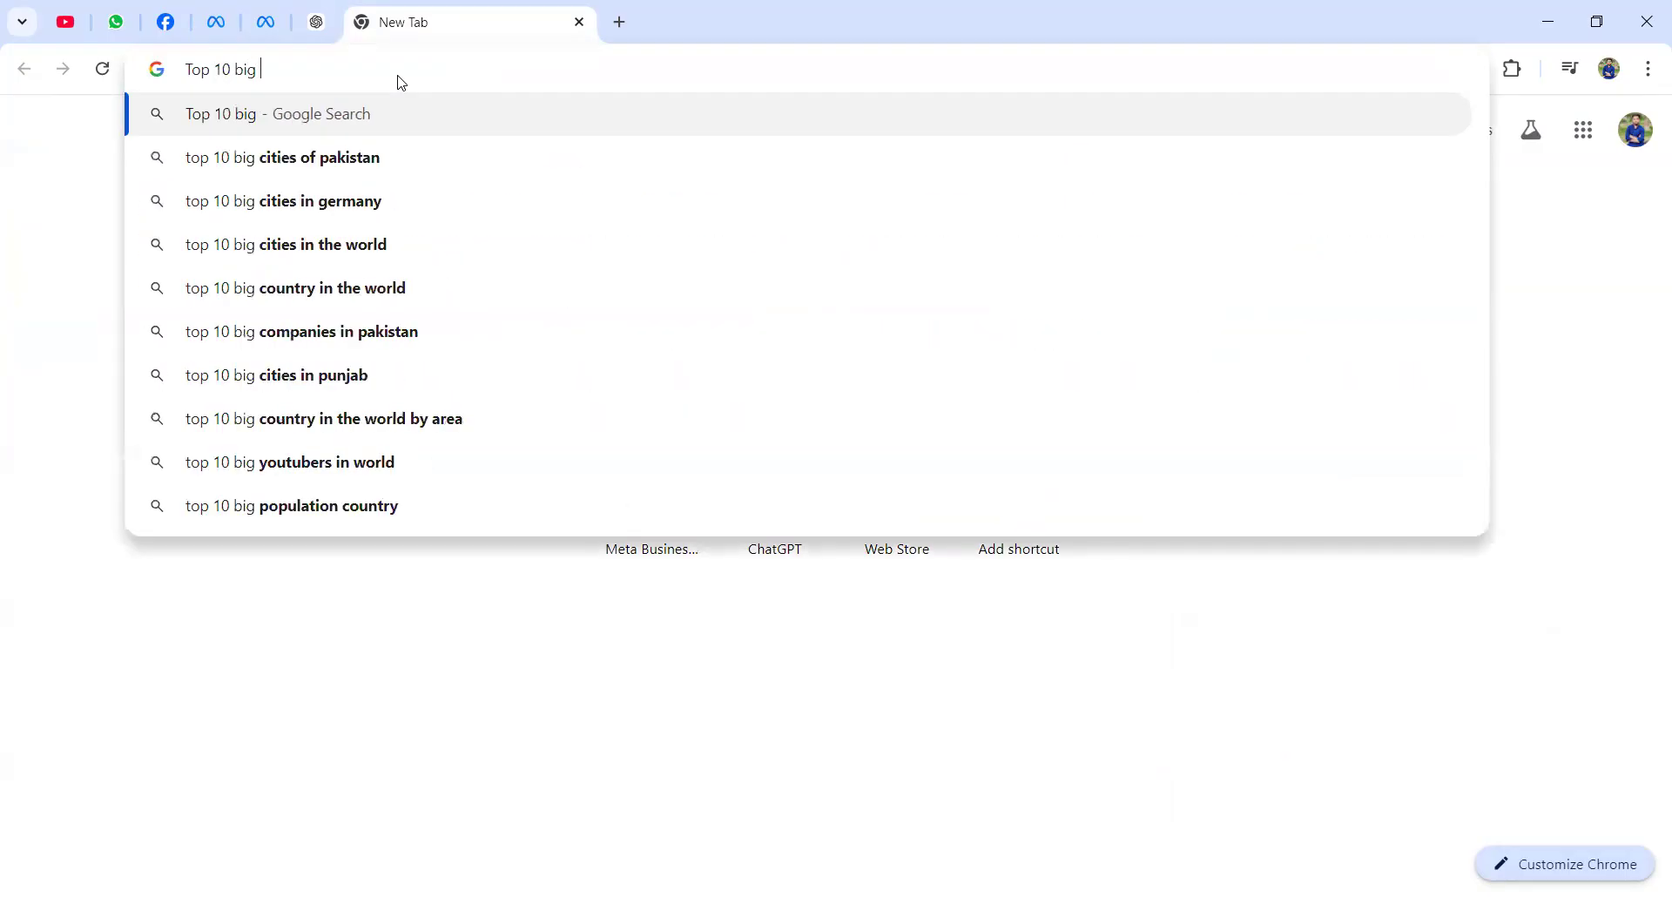
pyautogui.write('citites')
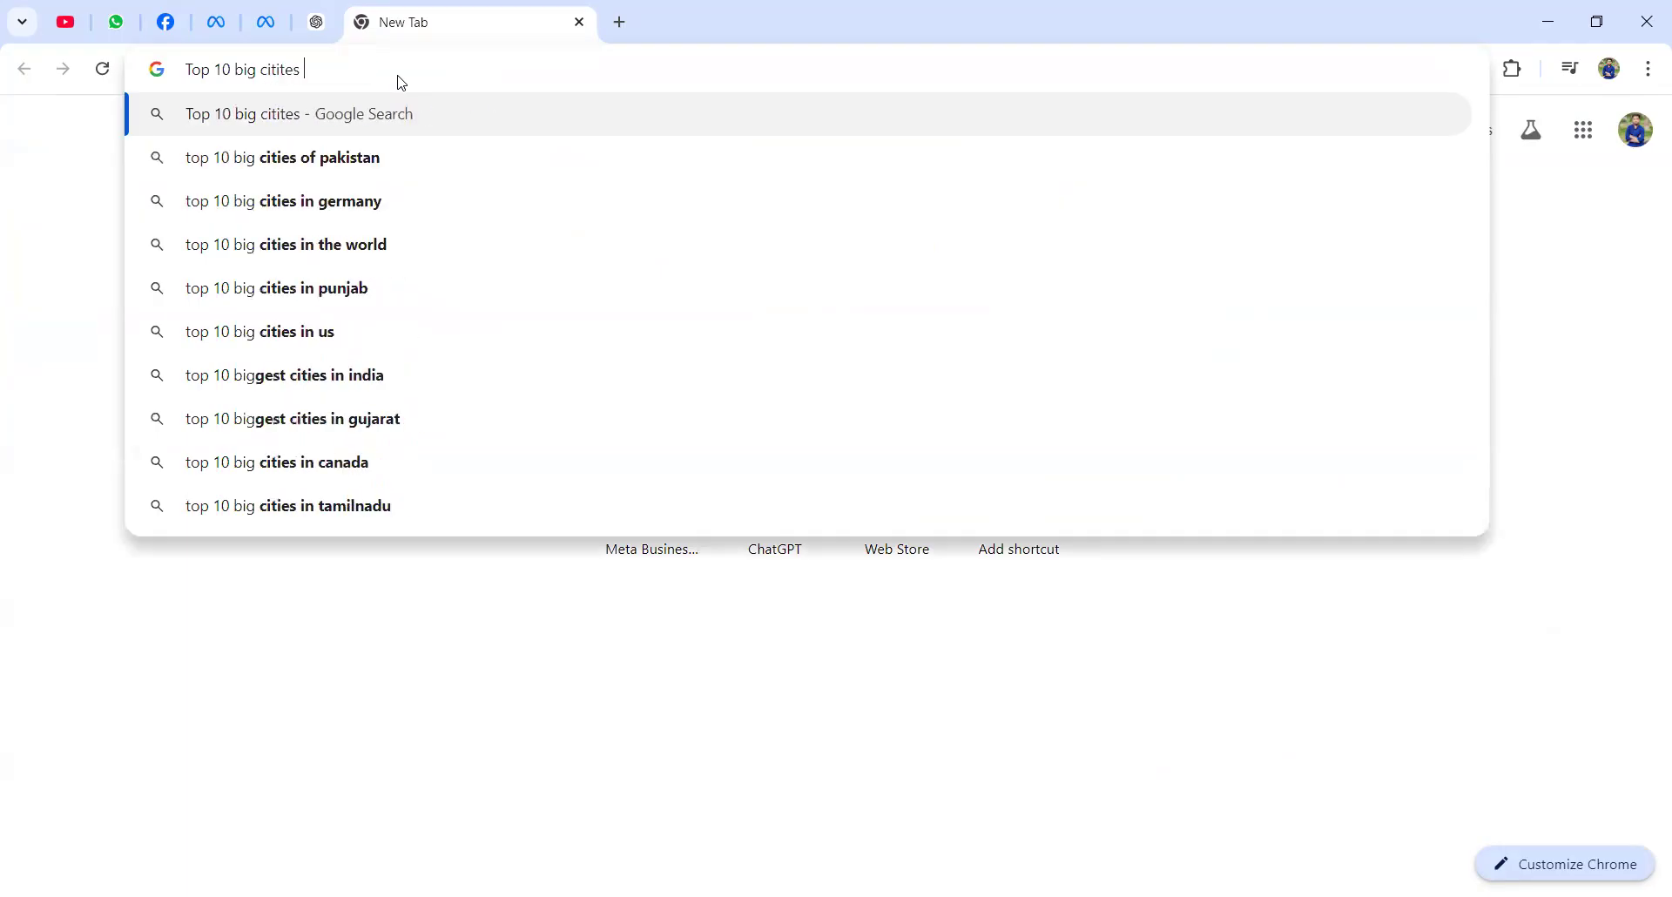
pyautogui.click(346, 161)
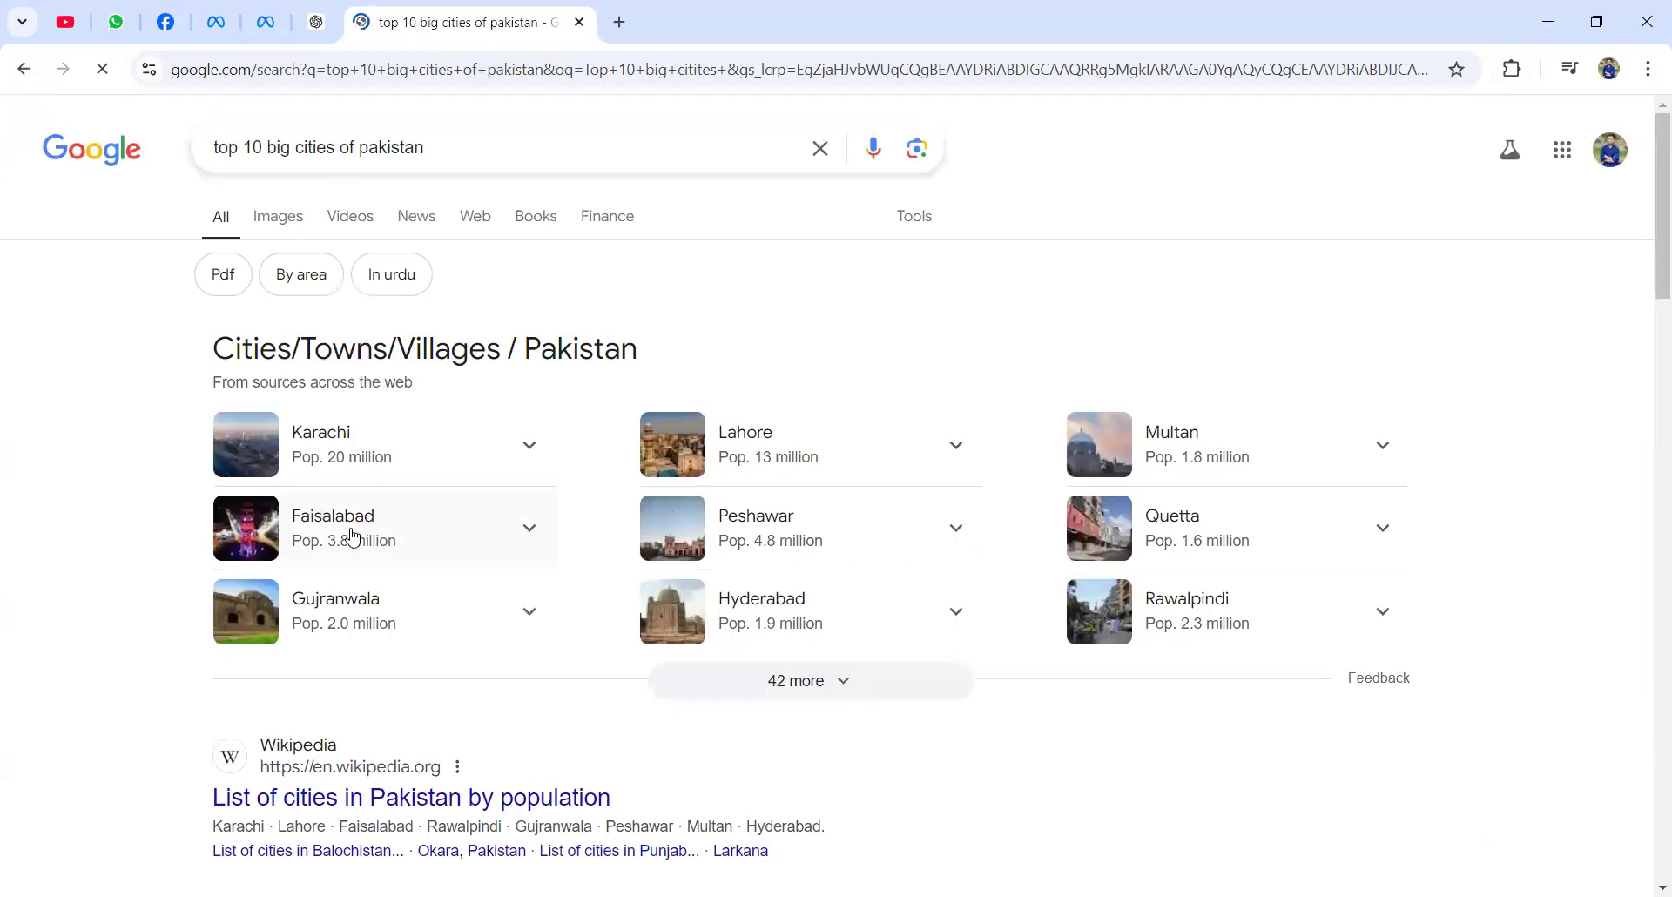
# - Open Wikipedia's List of cities in Pakistan by population and examine the table of top-ranked cities
pyautogui.scroll(-2, 530, 568)
pyautogui.click(351, 637)
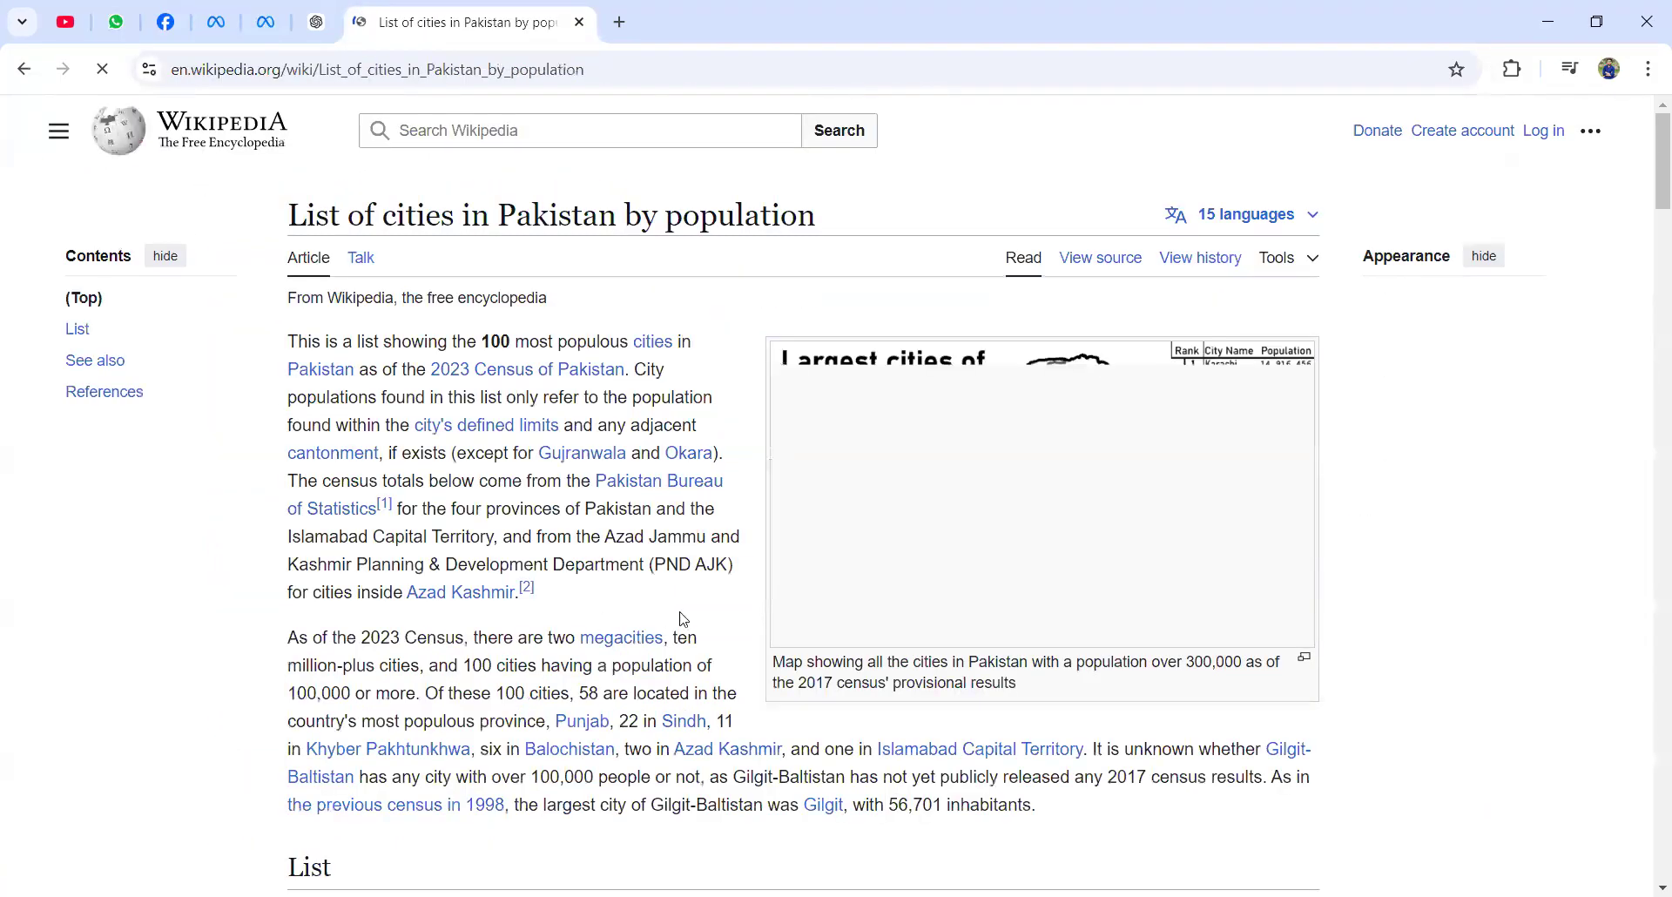
pyautogui.scroll(-5, 727, 621)
pyautogui.scroll(-4, 727, 622)
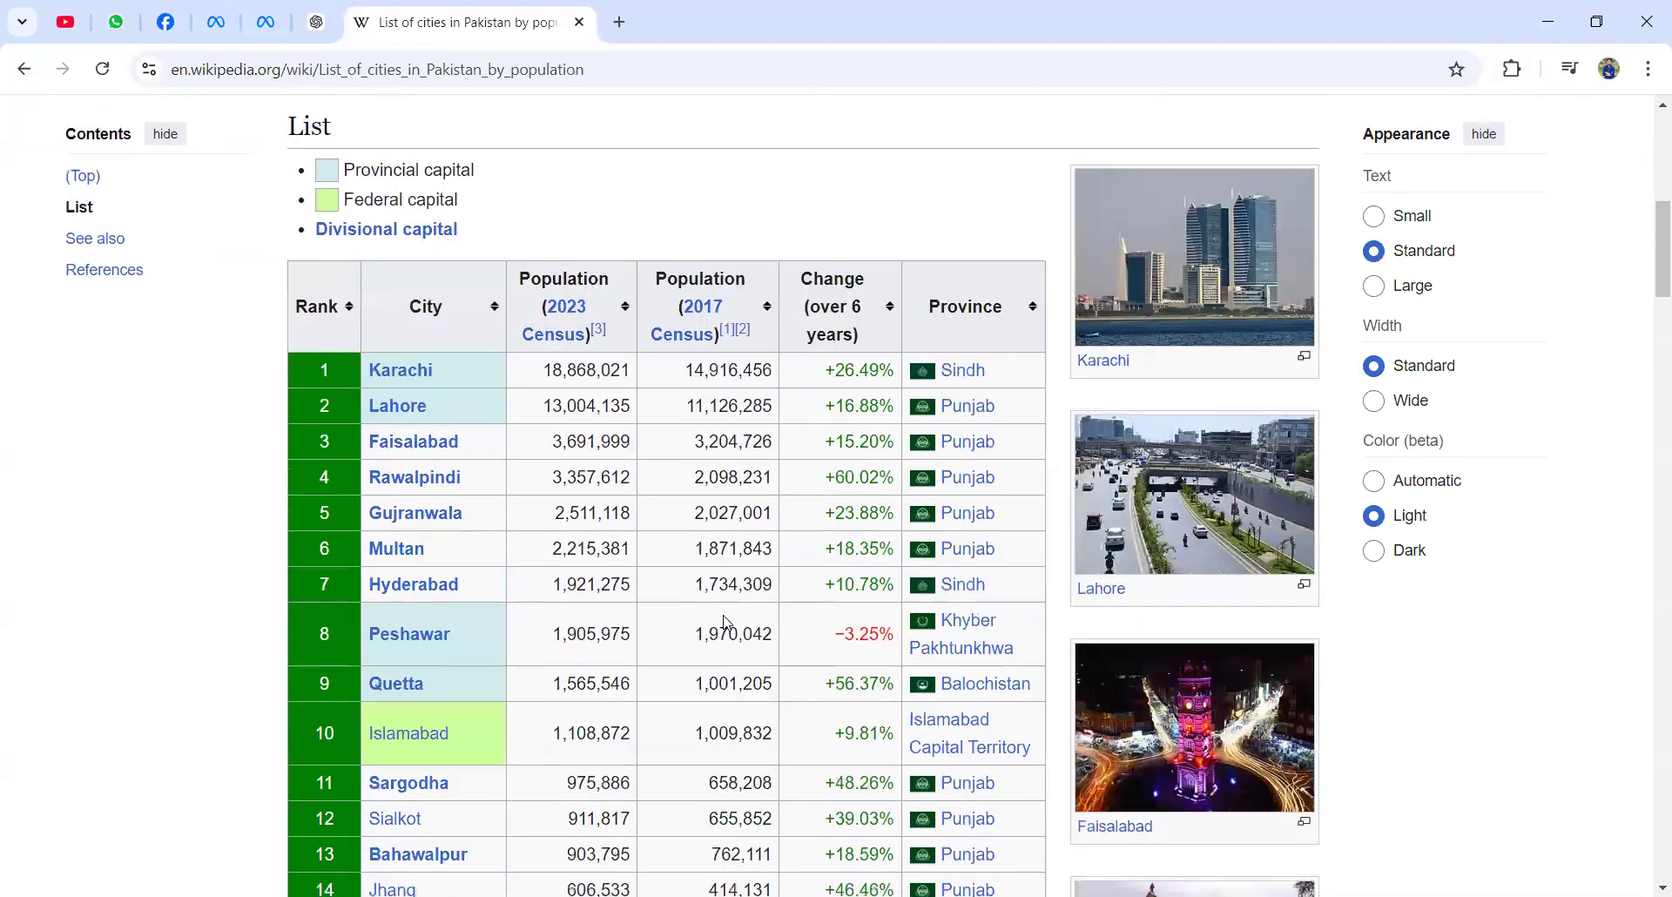
pyautogui.scroll(1, 727, 624)
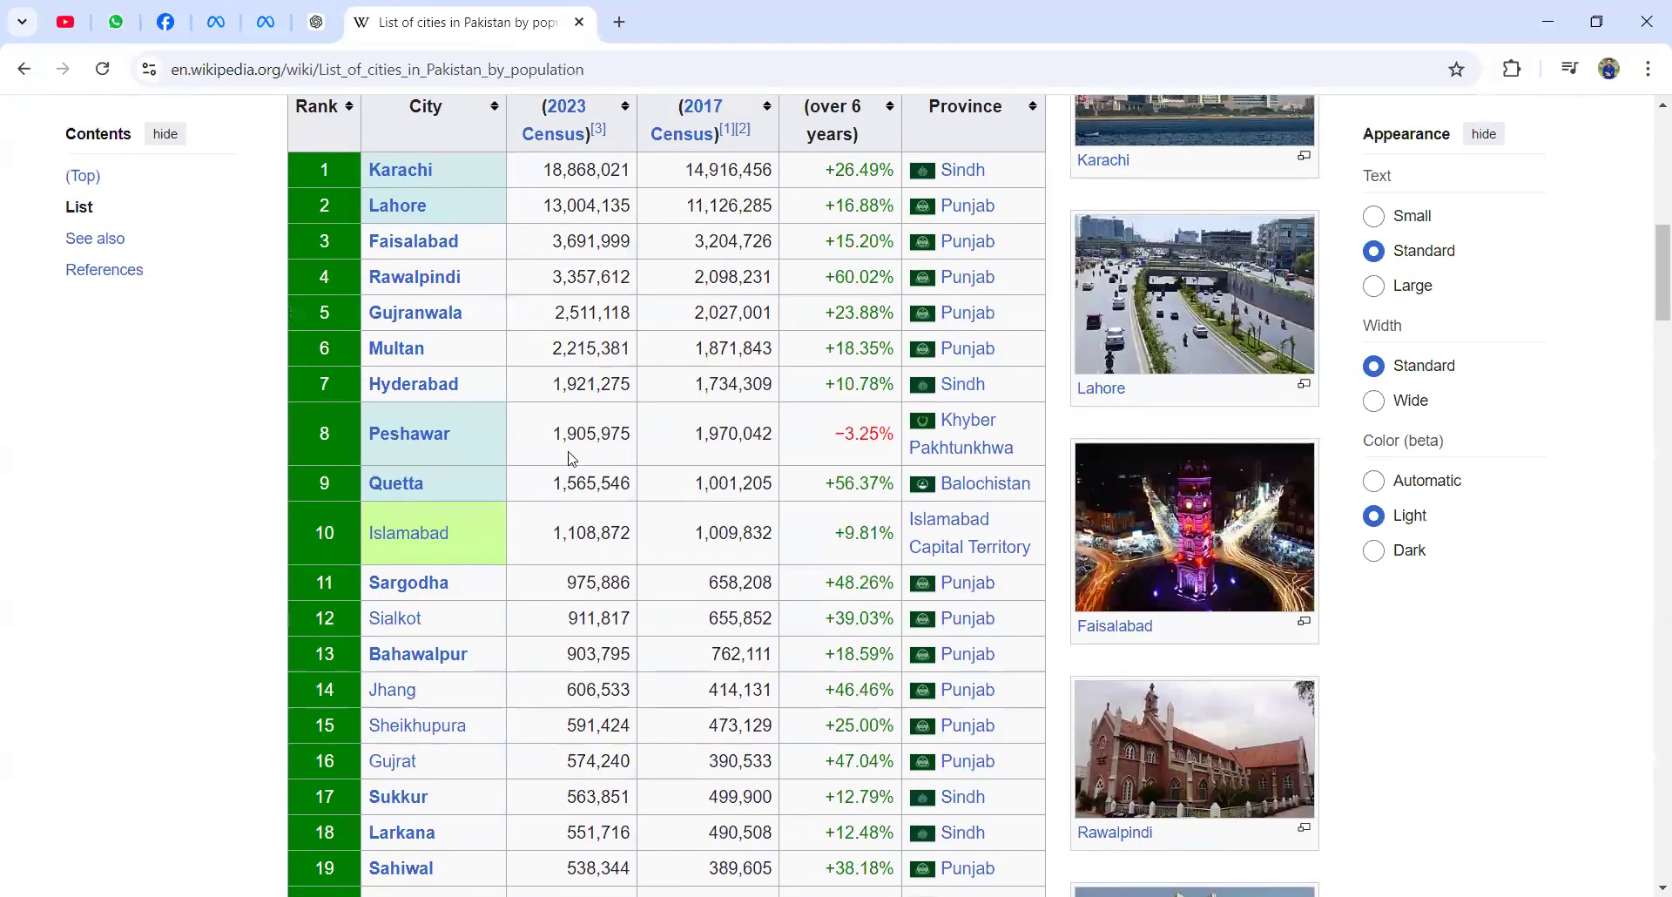
pyautogui.scroll(-4, 709, 378)
pyautogui.scroll(4, 710, 379)
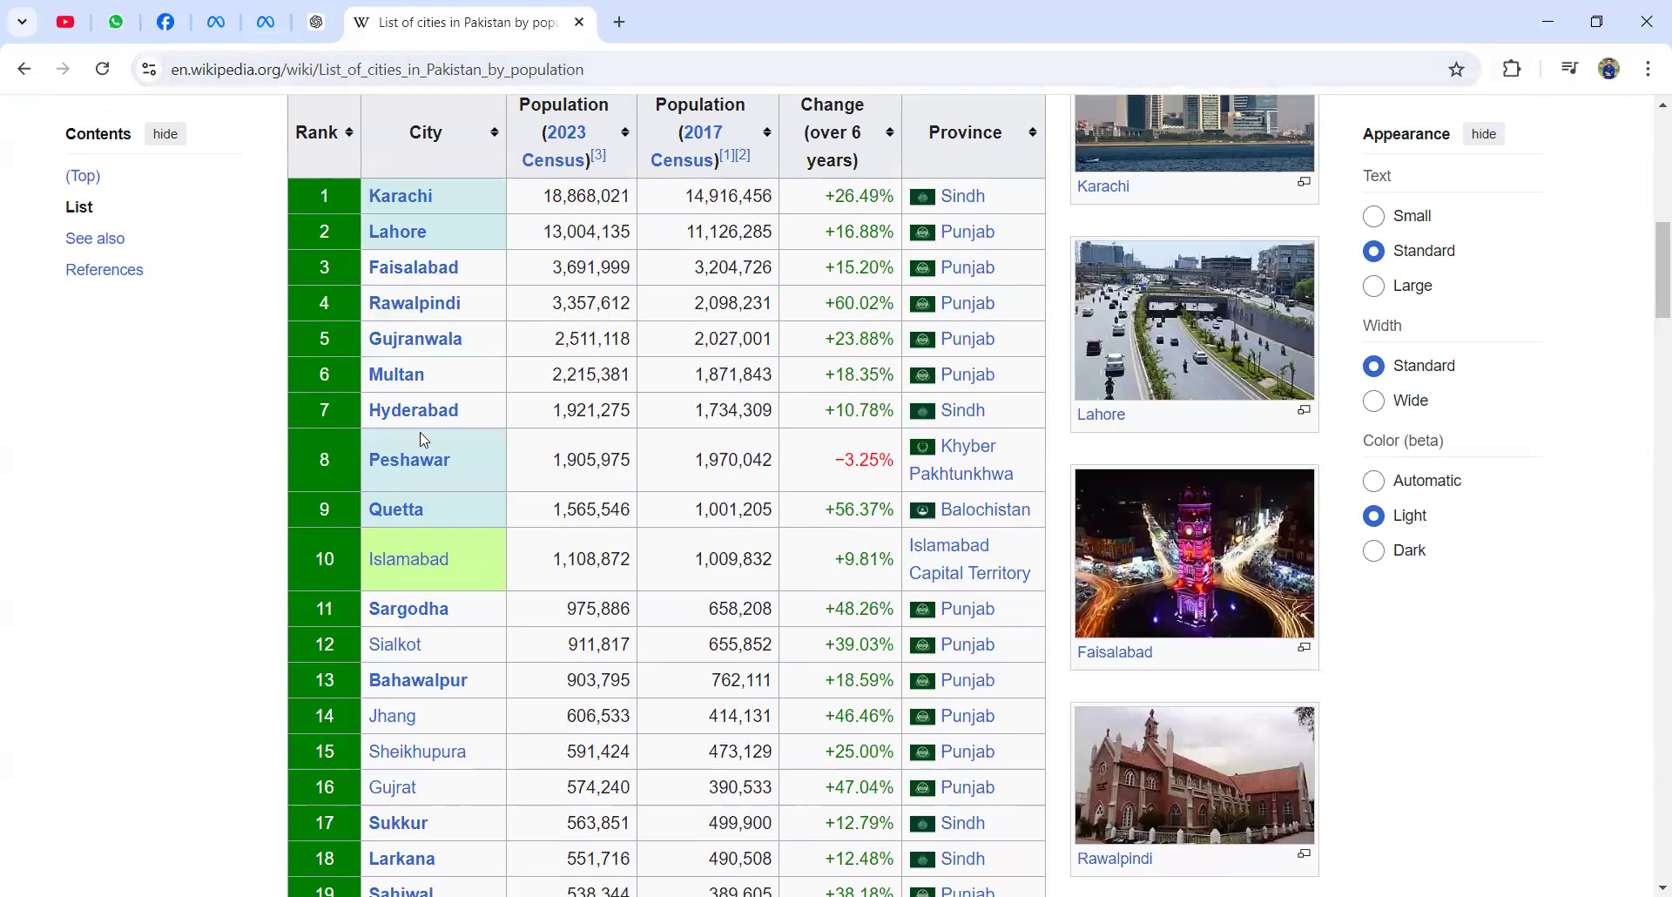
# - Return to Meta Ads Manager and include Lahore, Punjab, Pakistan as the audience location
pyautogui.click(266, 21)
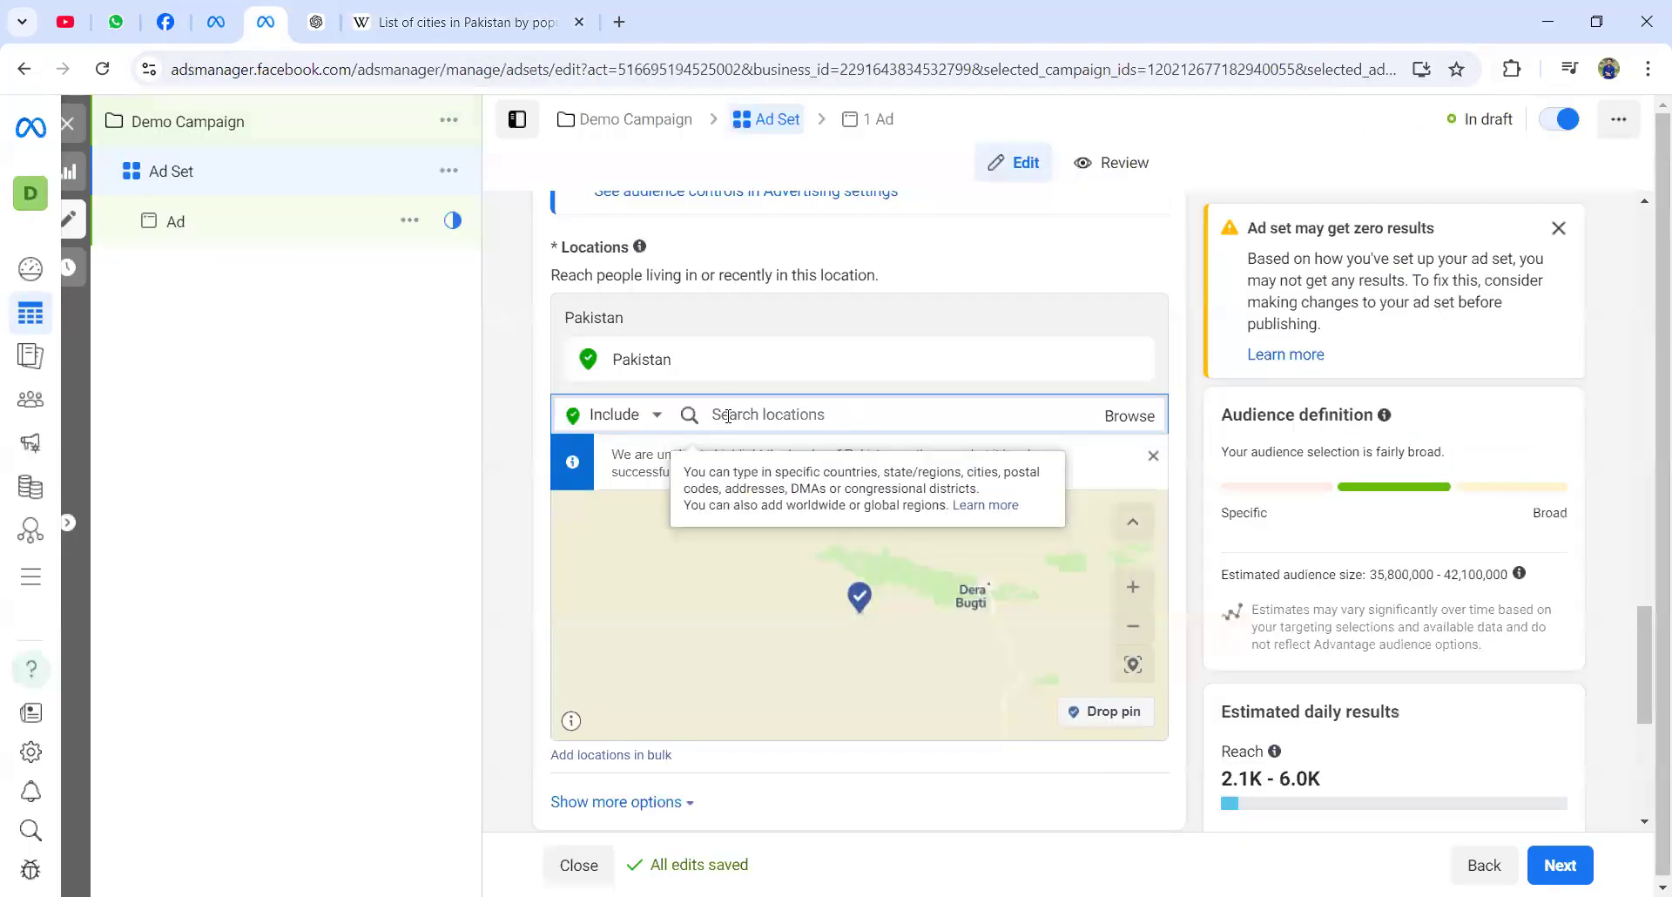
pyautogui.write('LA')
pyautogui.press('BackSpace')
pyautogui.write('ahore')
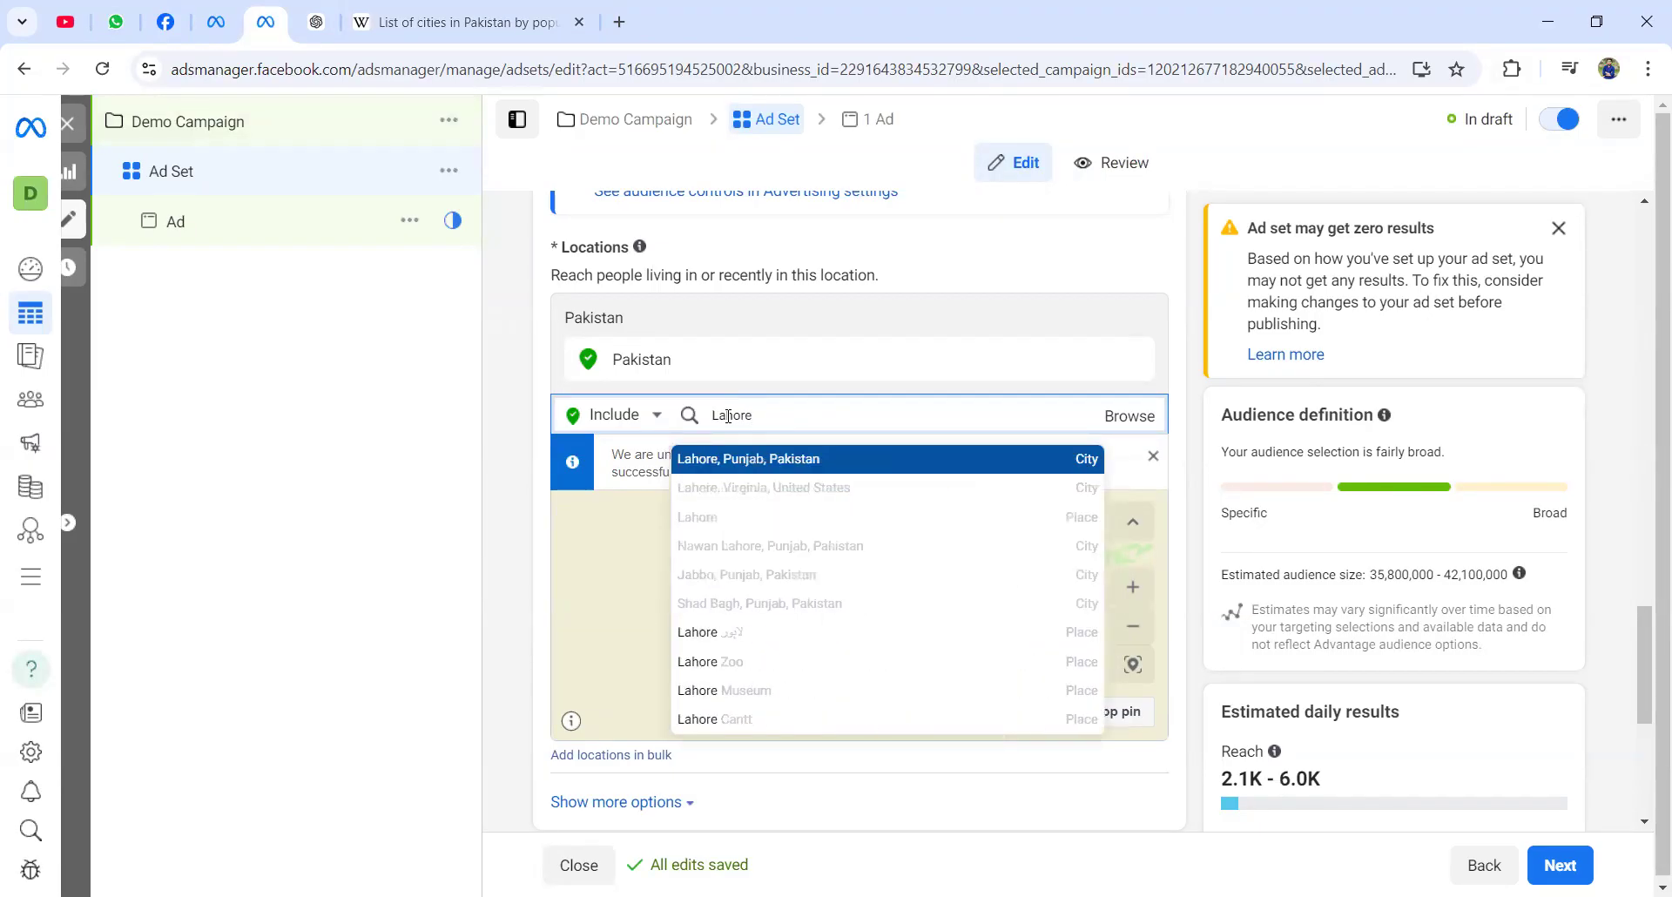
pyautogui.click(773, 458)
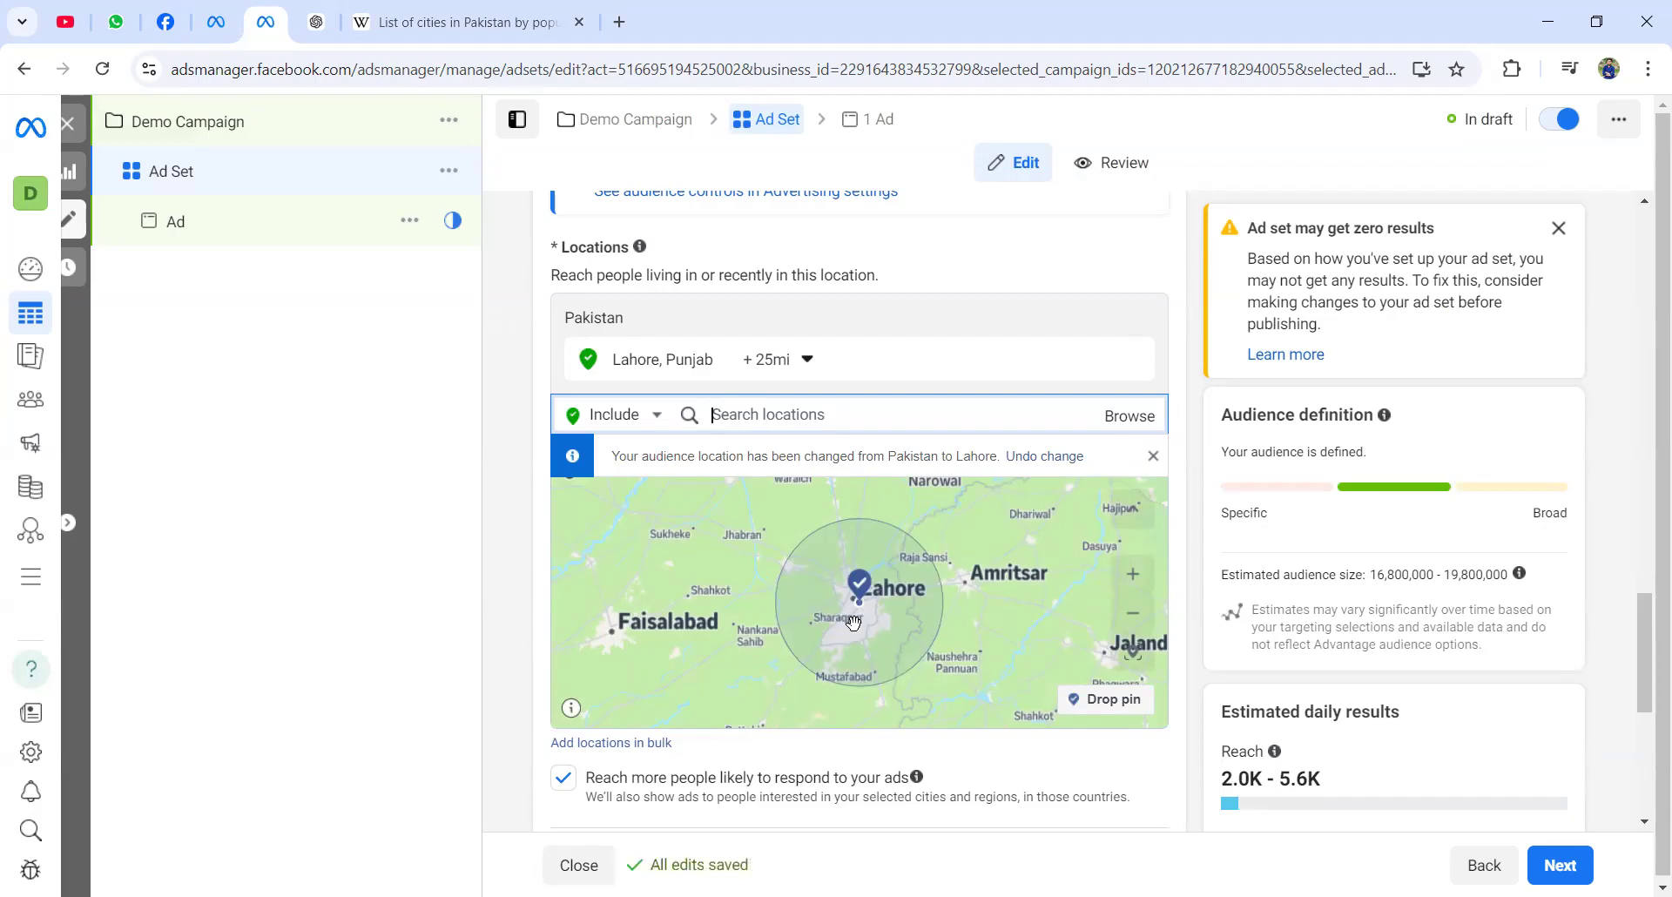
# - Examine the radius around Lahore on the location map at different scales
pyautogui.scroll(-1, 859, 616)
pyautogui.scroll(1, 854, 623)
pyautogui.scroll(1, 853, 624)
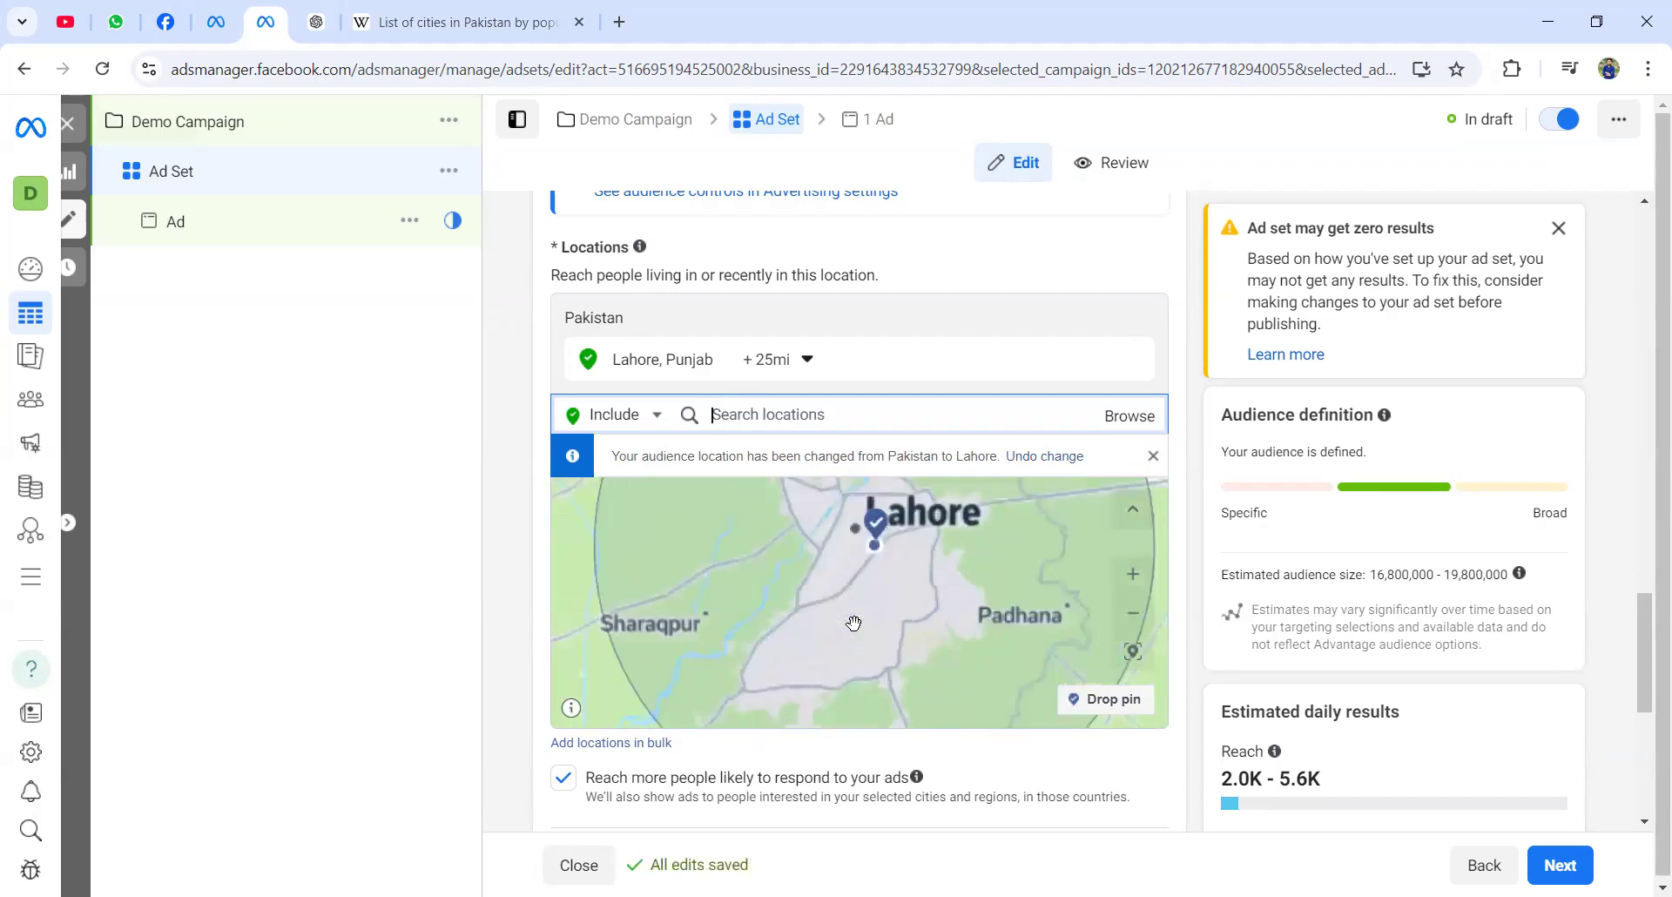
pyautogui.scroll(-1, 853, 623)
pyautogui.scroll(1, 853, 624)
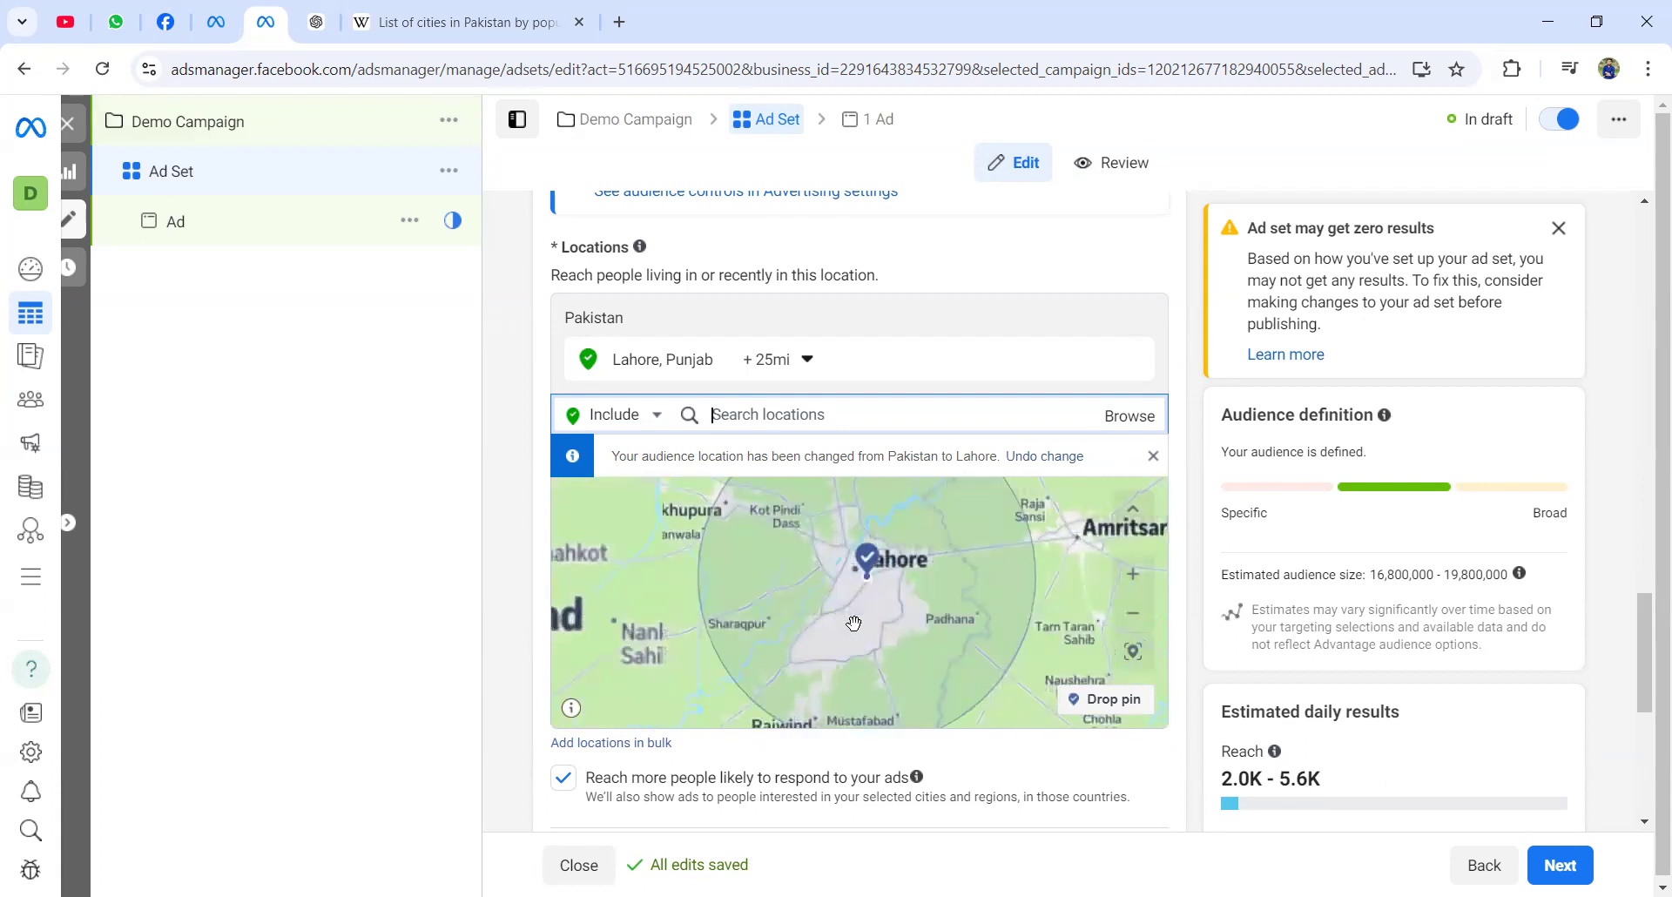
pyautogui.scroll(-3, 854, 624)
pyautogui.scroll(3, 853, 624)
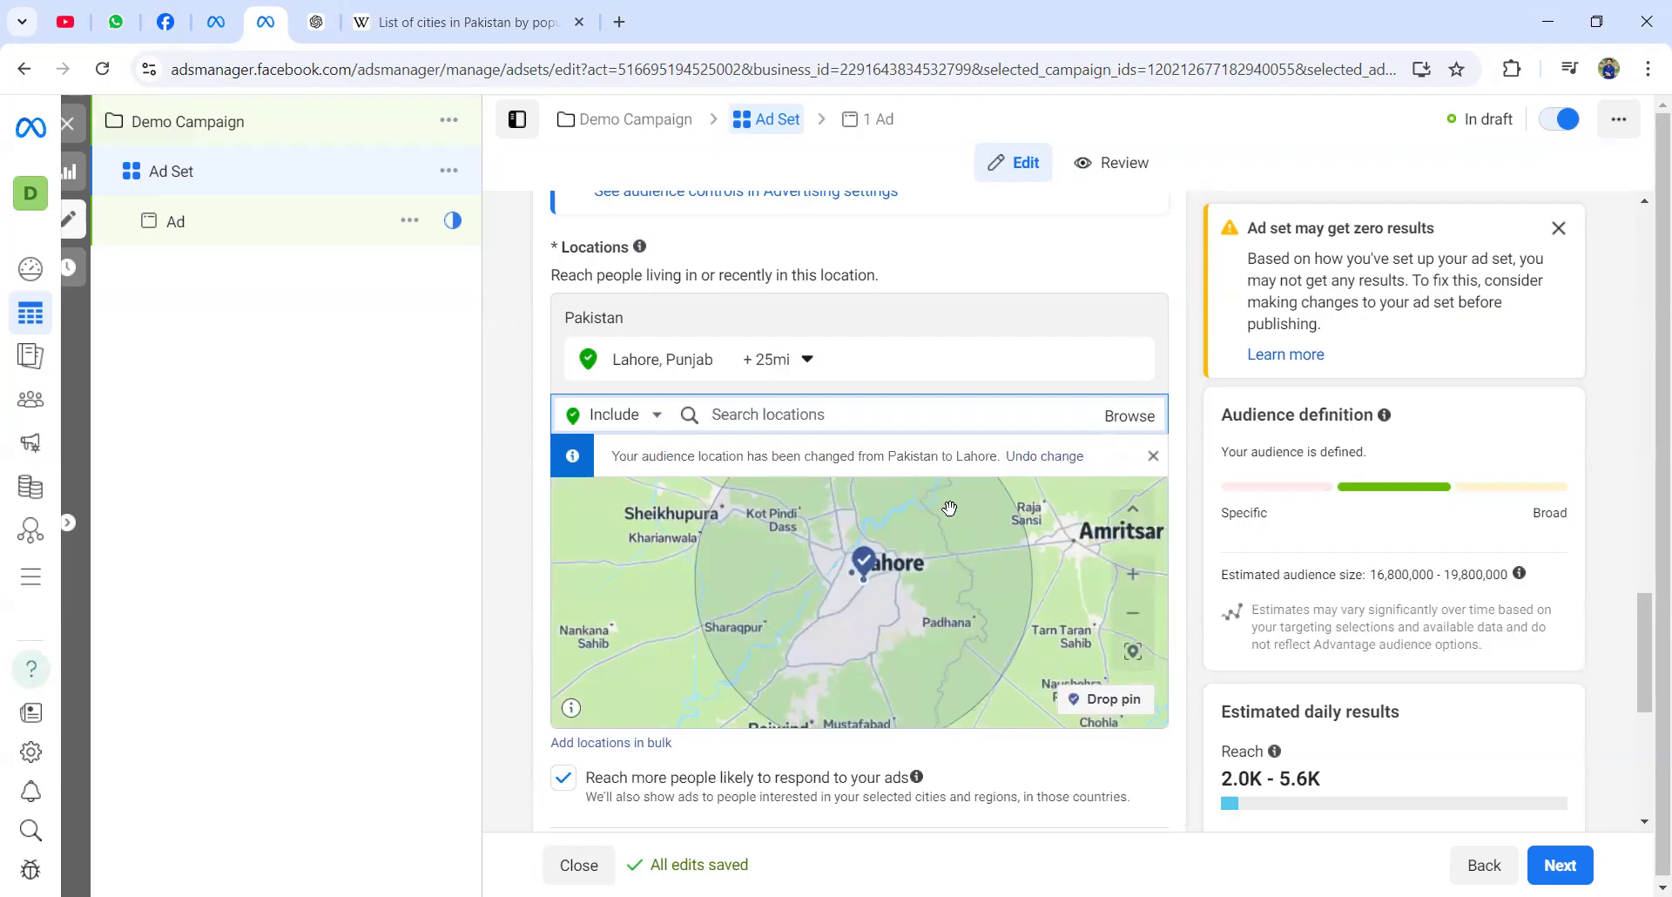
pyautogui.scroll(-3, 872, 644)
pyautogui.scroll(3, 872, 644)
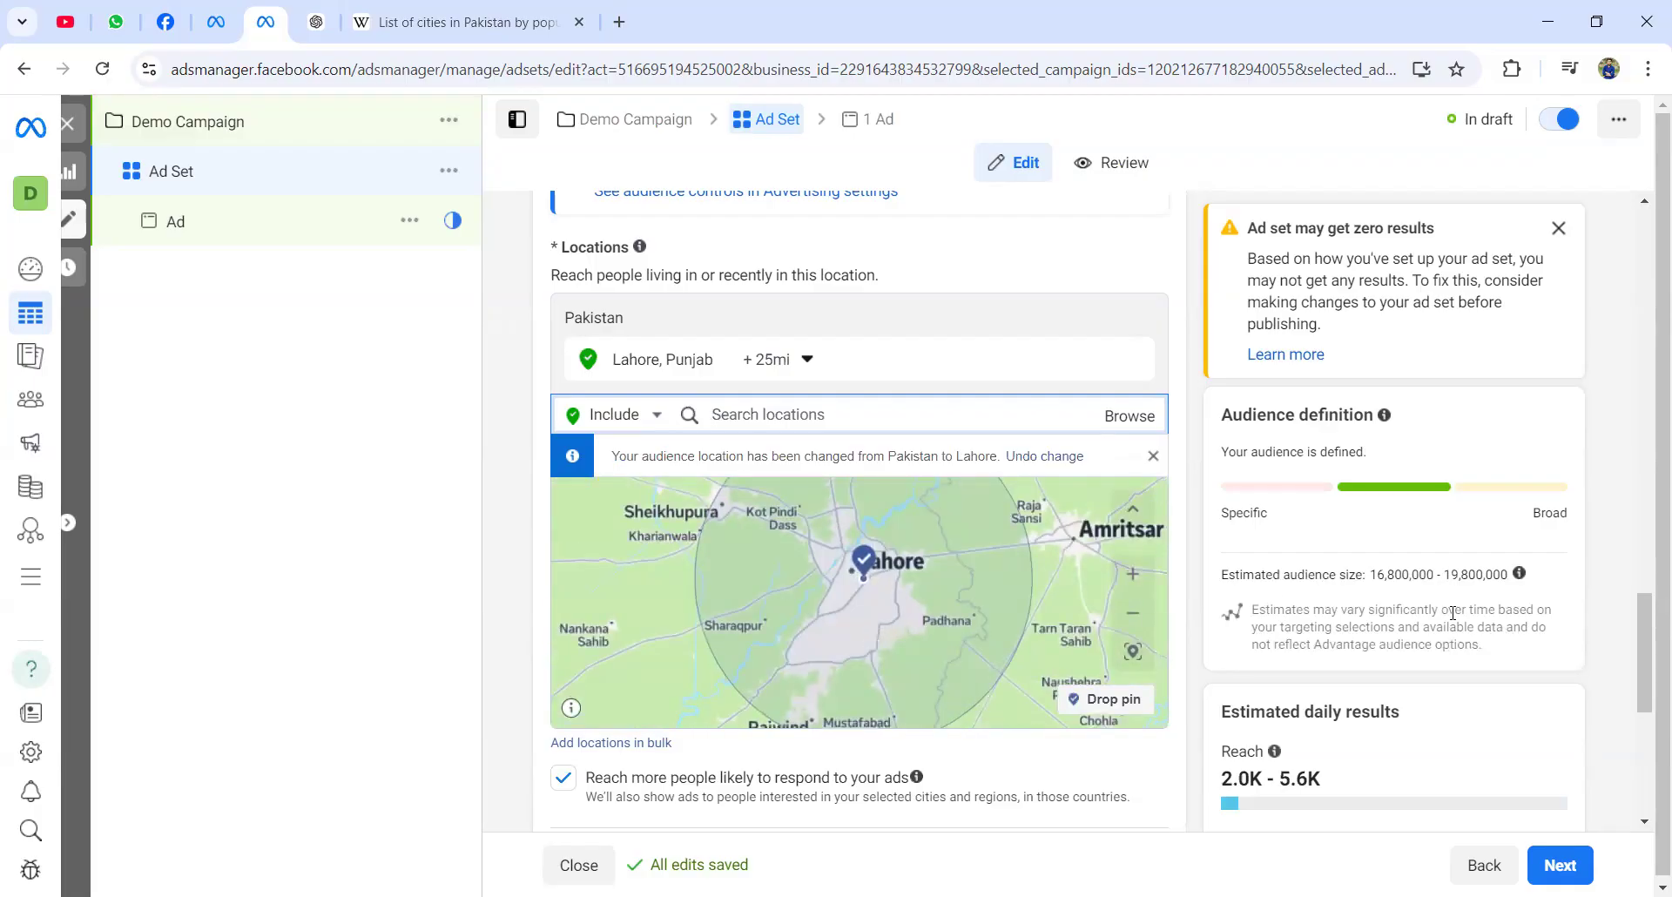
# - Expand the additional audience control options below the location map
pyautogui.moveTo(1646, 667); pyautogui.dragTo(1646, 700)
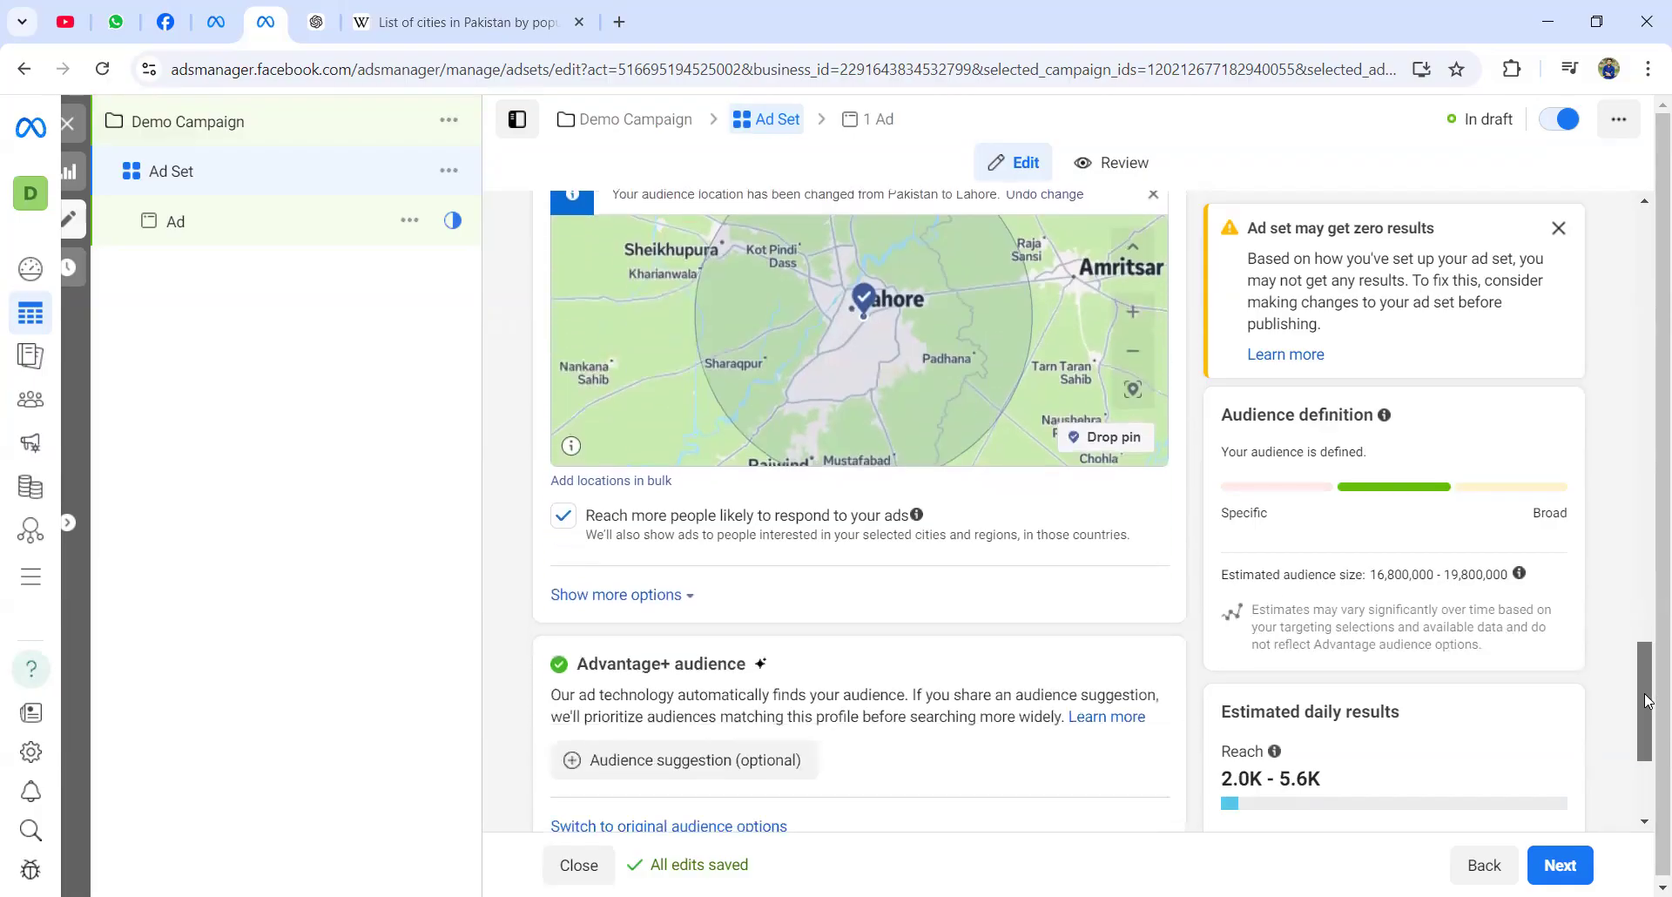
pyautogui.click(669, 601)
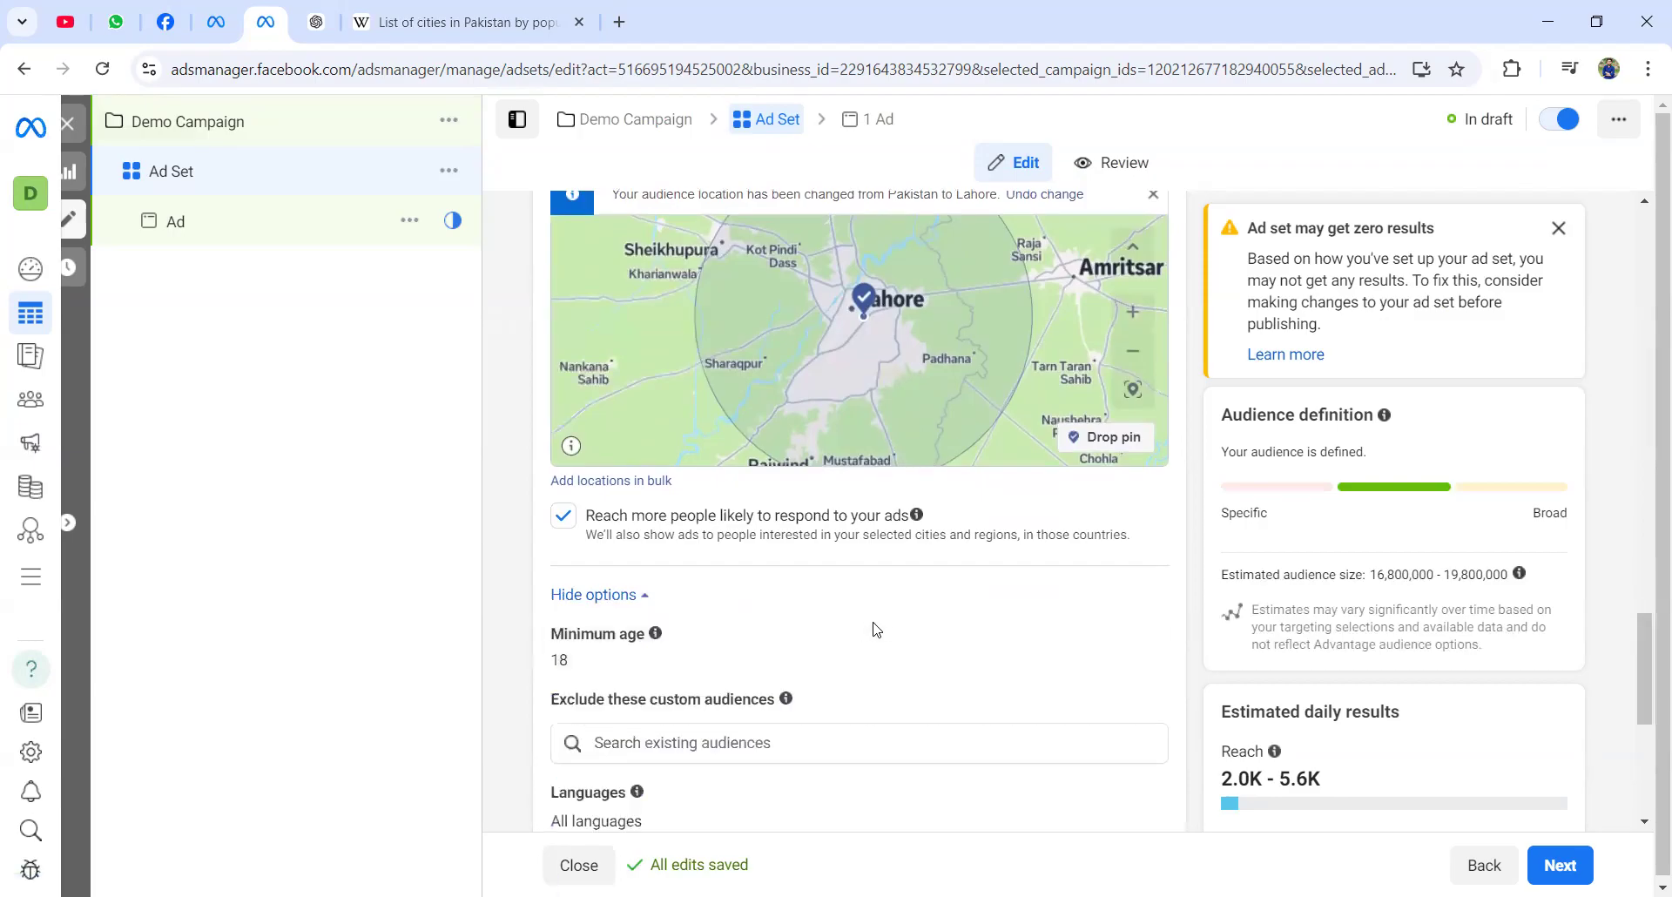
# - Include Karachi, Sindh, Pakistan as an additional audience location
pyautogui.moveTo(1646, 642); pyautogui.dragTo(1648, 591)
pyautogui.click(820, 456)
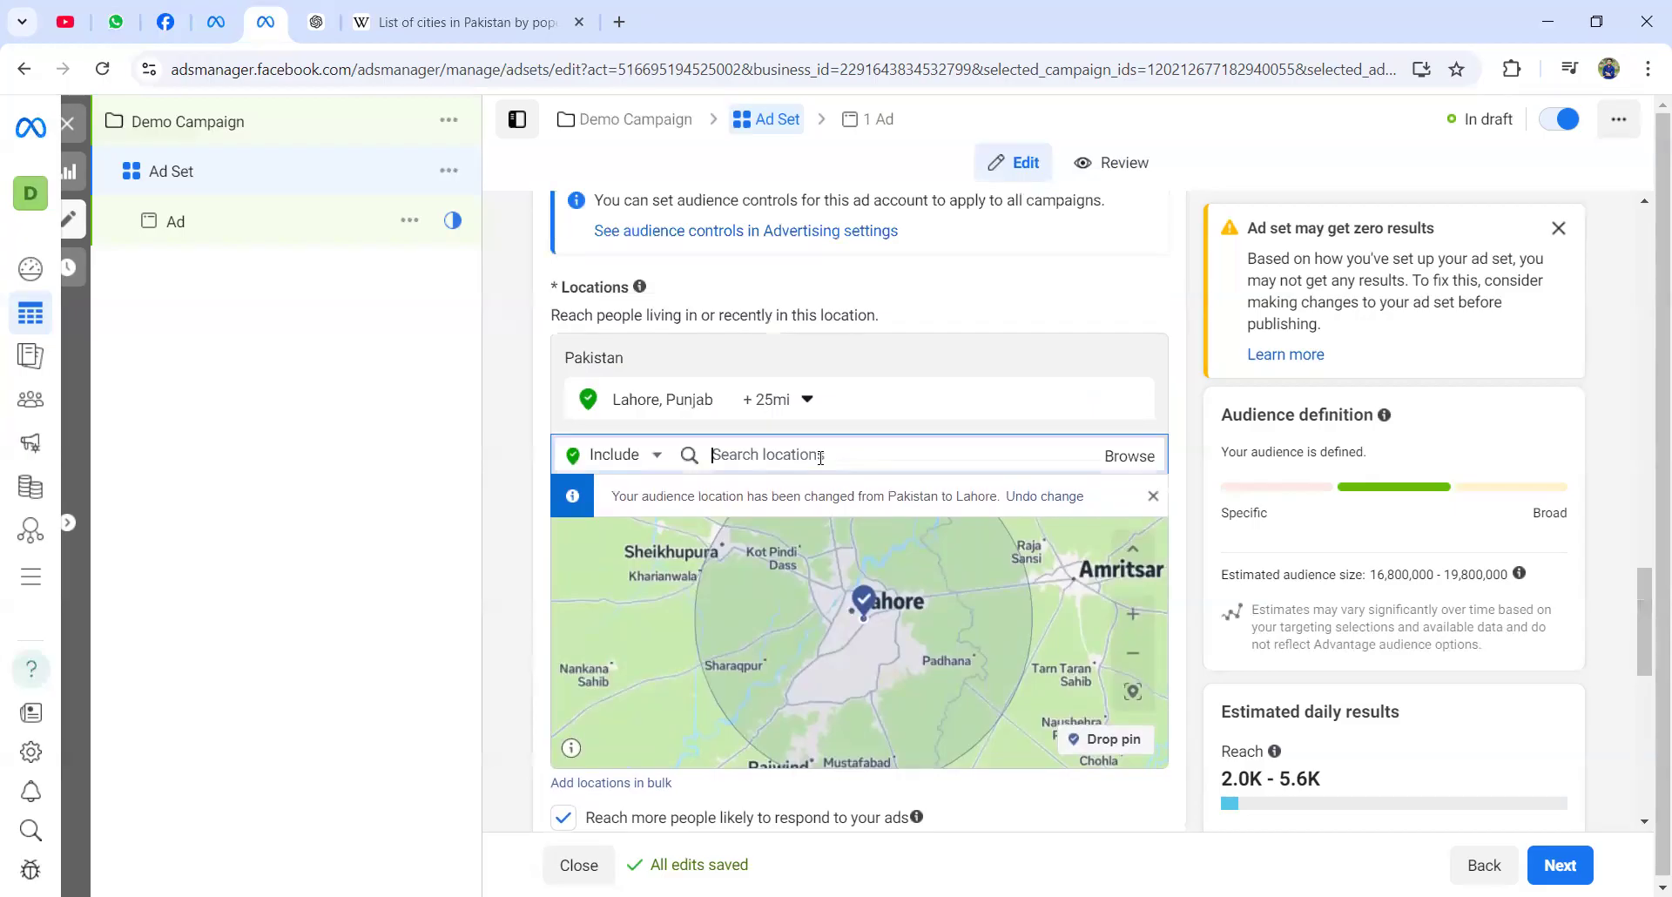
pyautogui.write('Karachi')
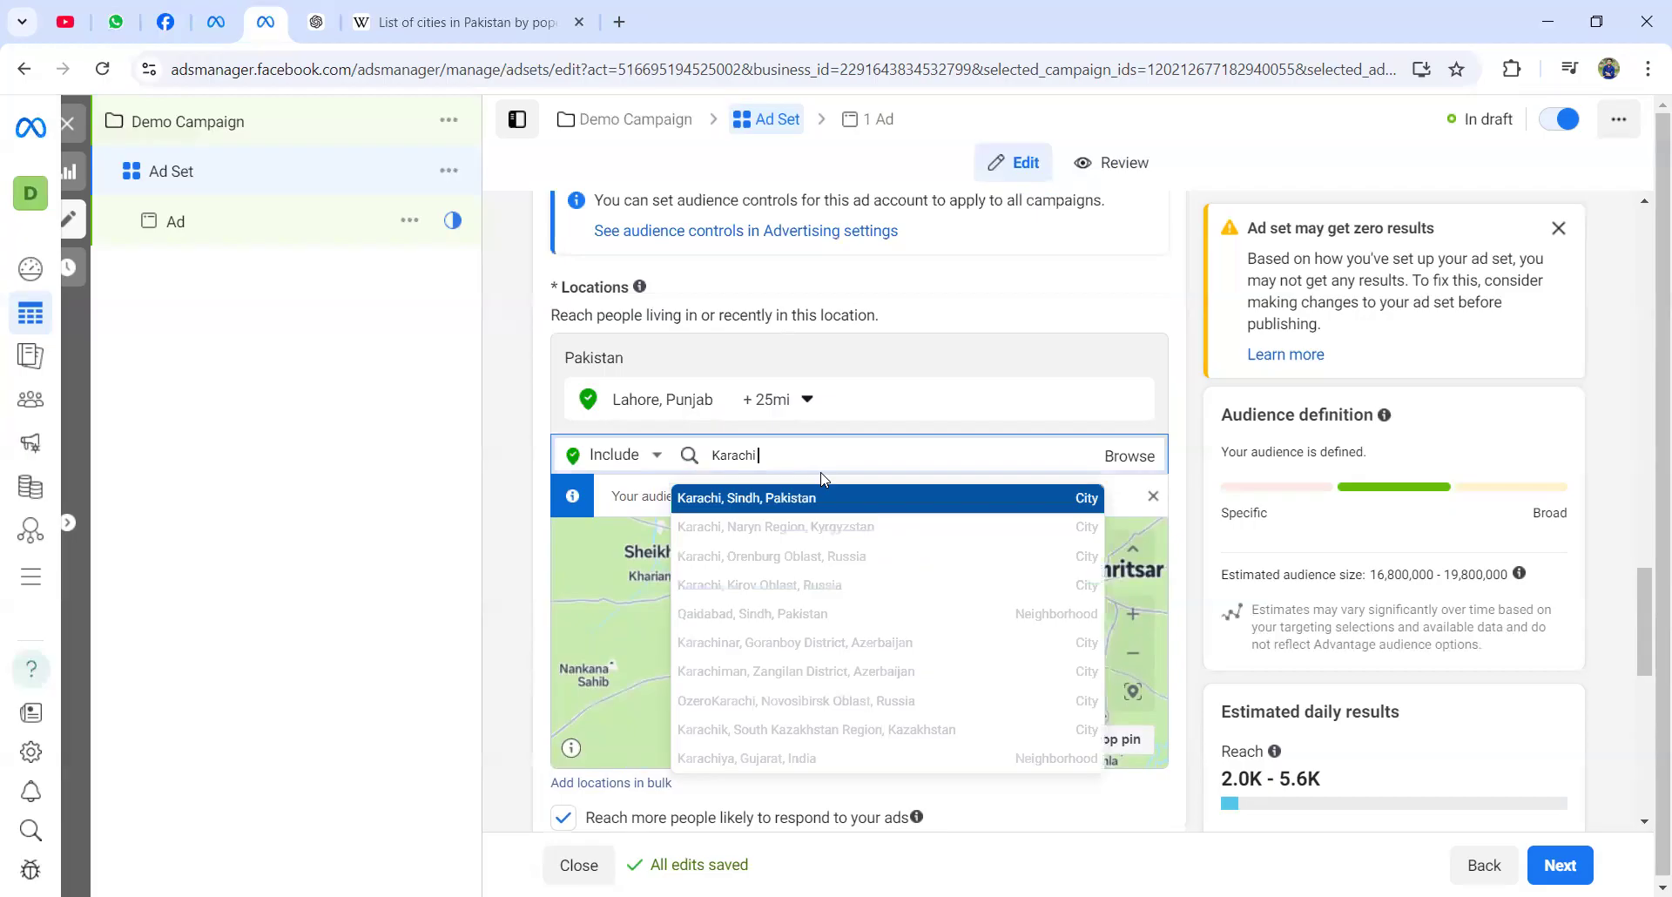
pyautogui.click(823, 497)
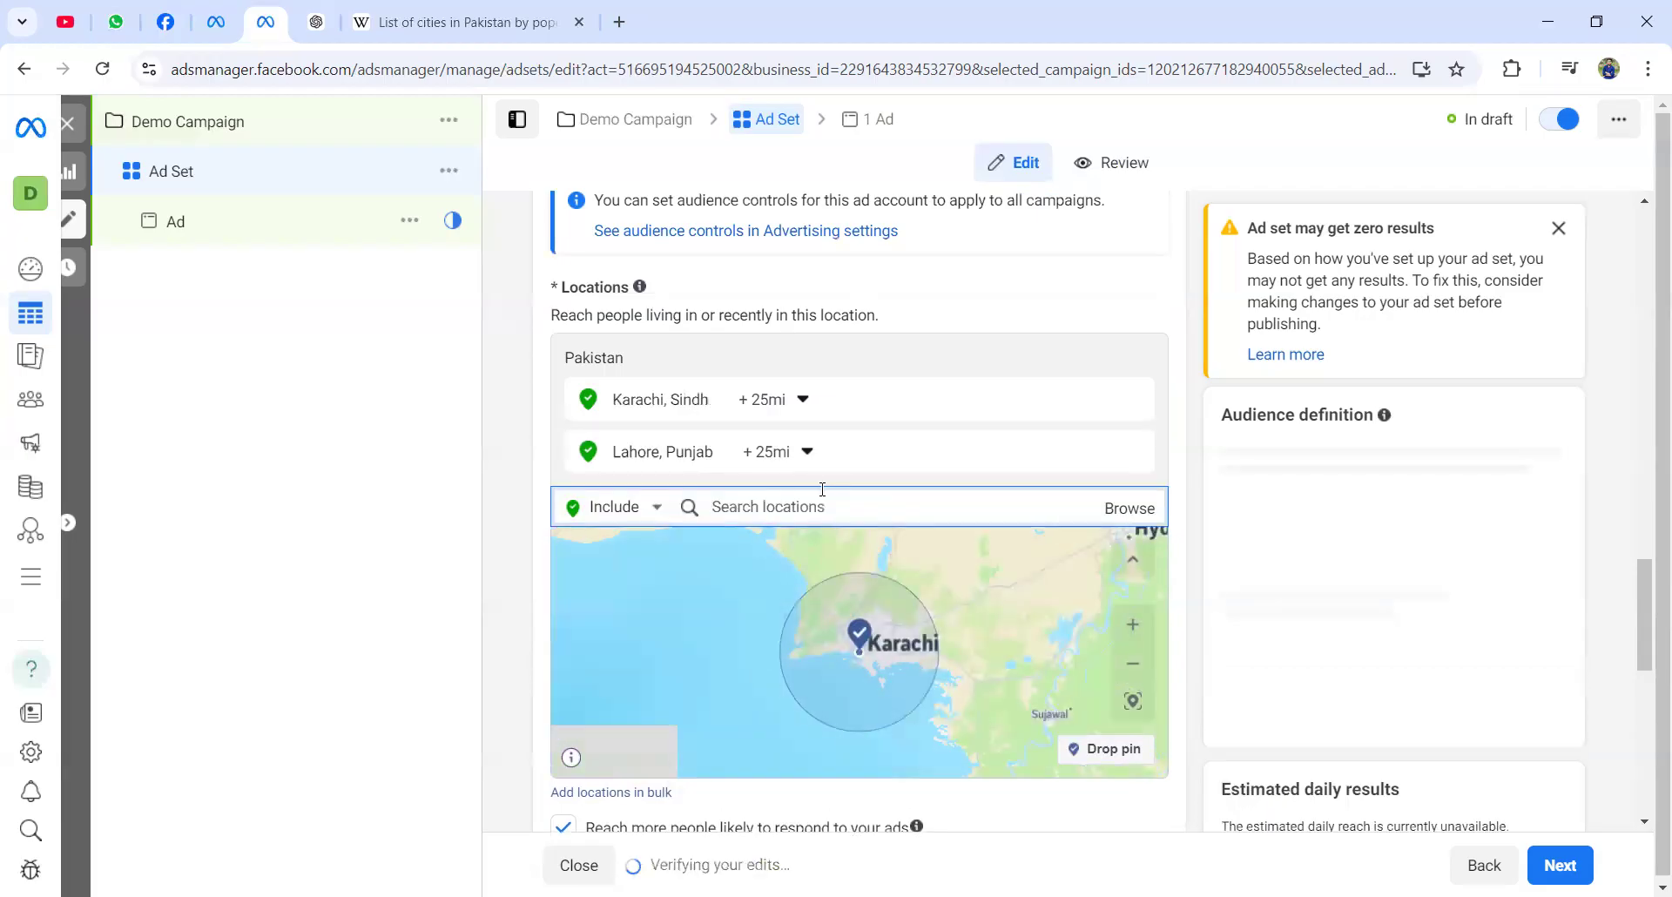
# - Reduce the targeting radius around both Karachi and Lahore to 10 mi
pyautogui.click(804, 406)
pyautogui.click(804, 403)
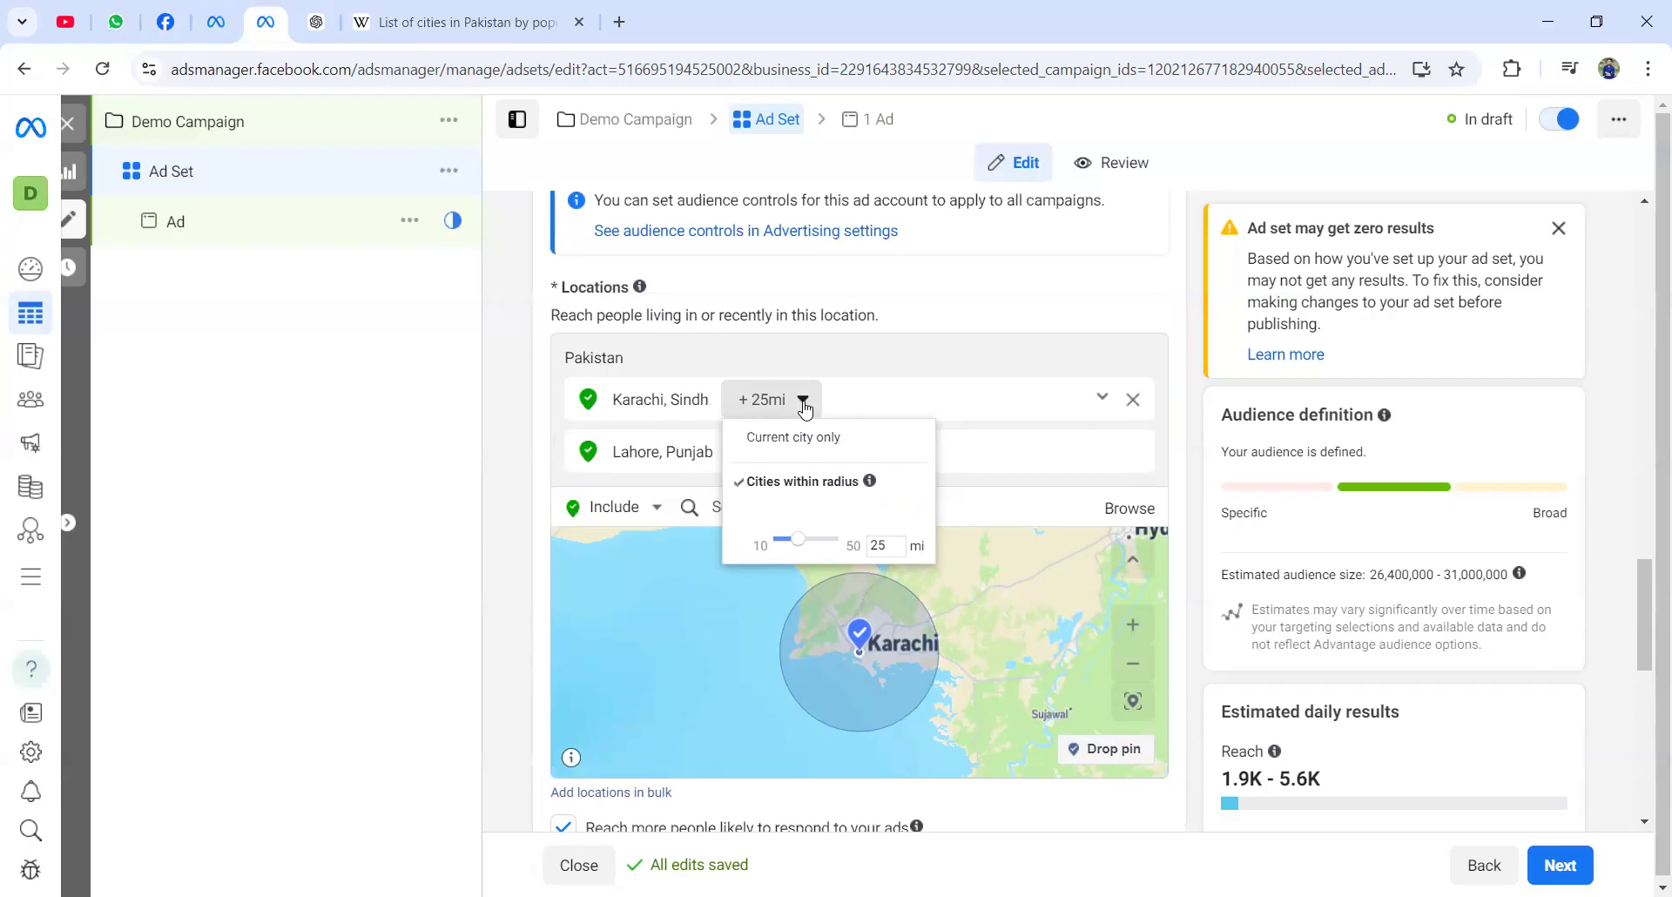
pyautogui.moveTo(794, 541); pyautogui.dragTo(754, 538)
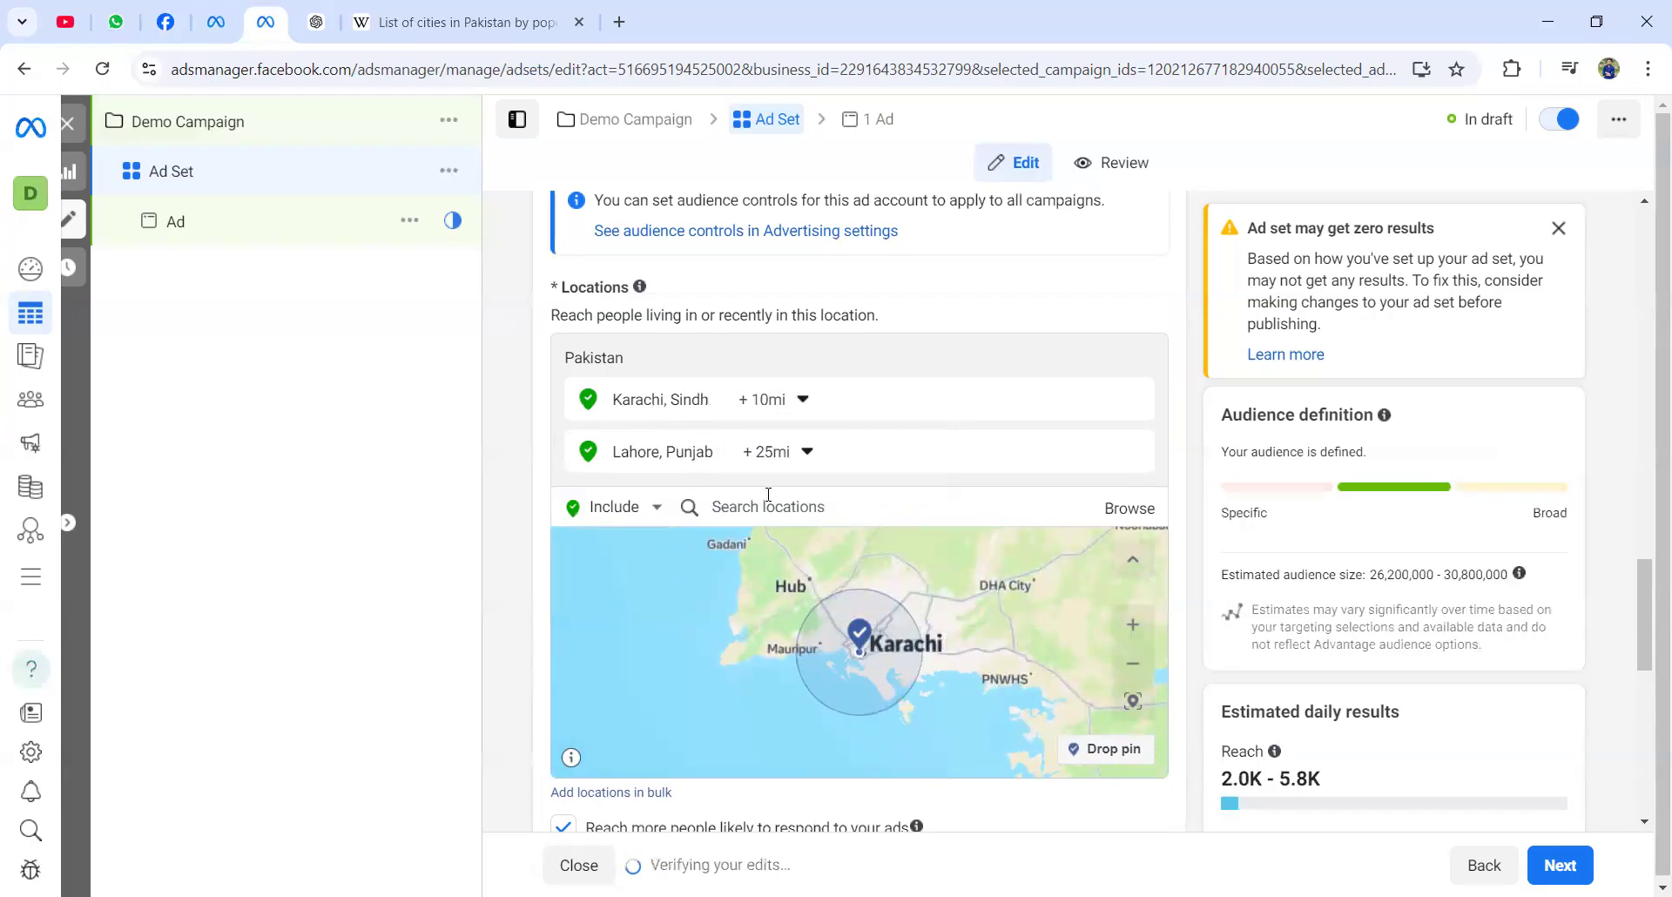
pyautogui.click(805, 456)
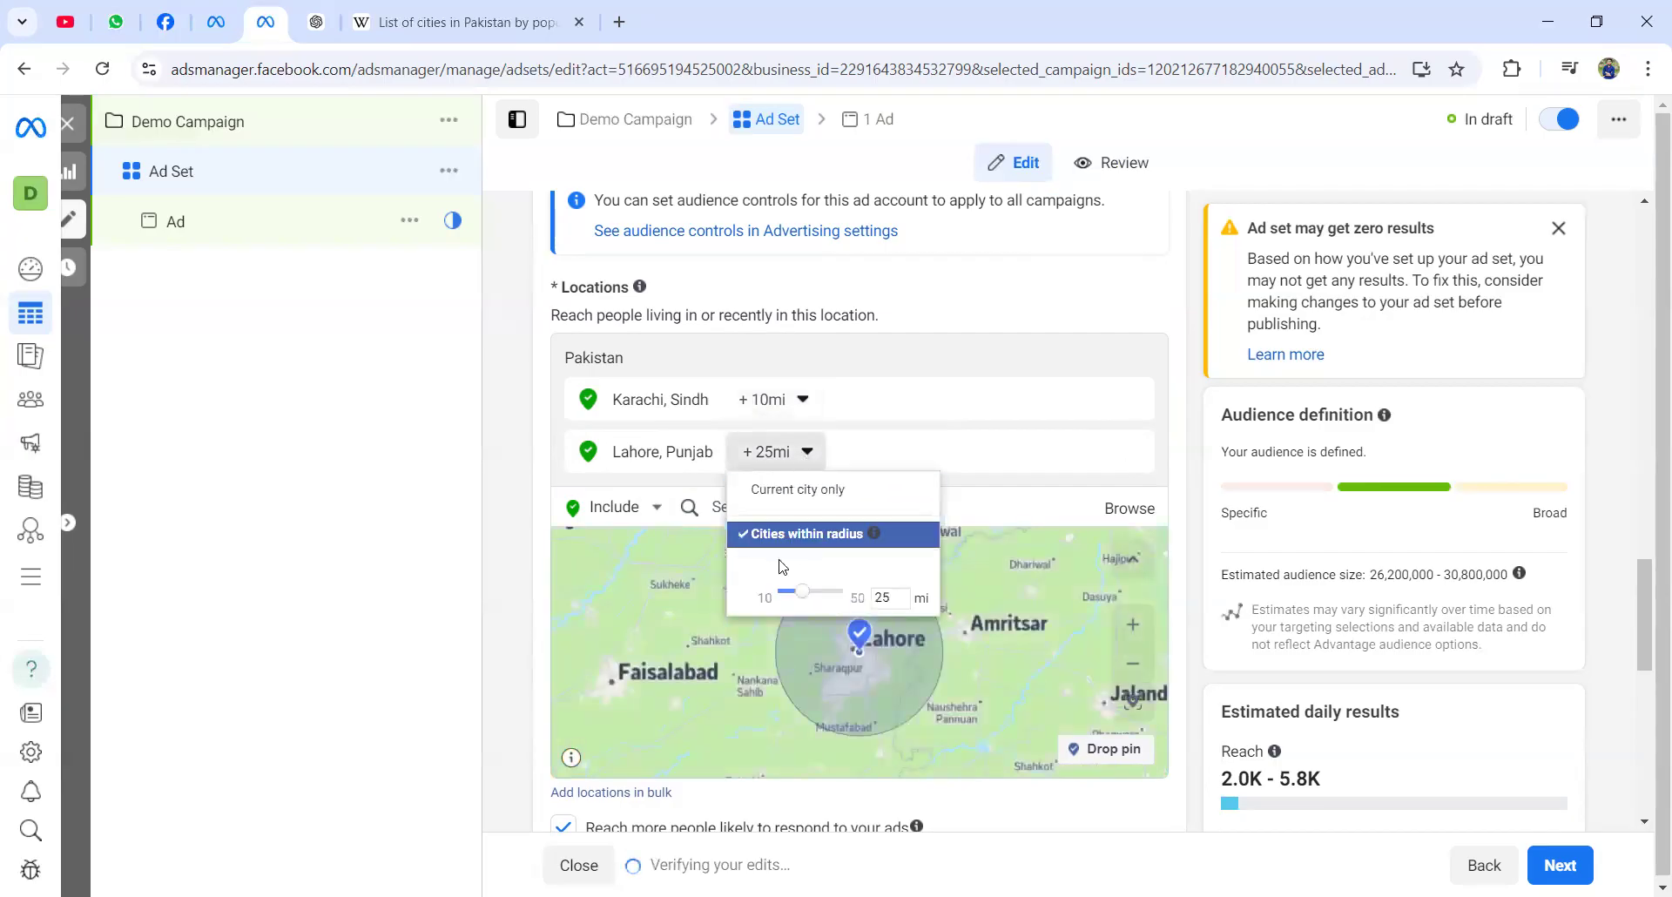
pyautogui.moveTo(800, 591); pyautogui.dragTo(771, 586)
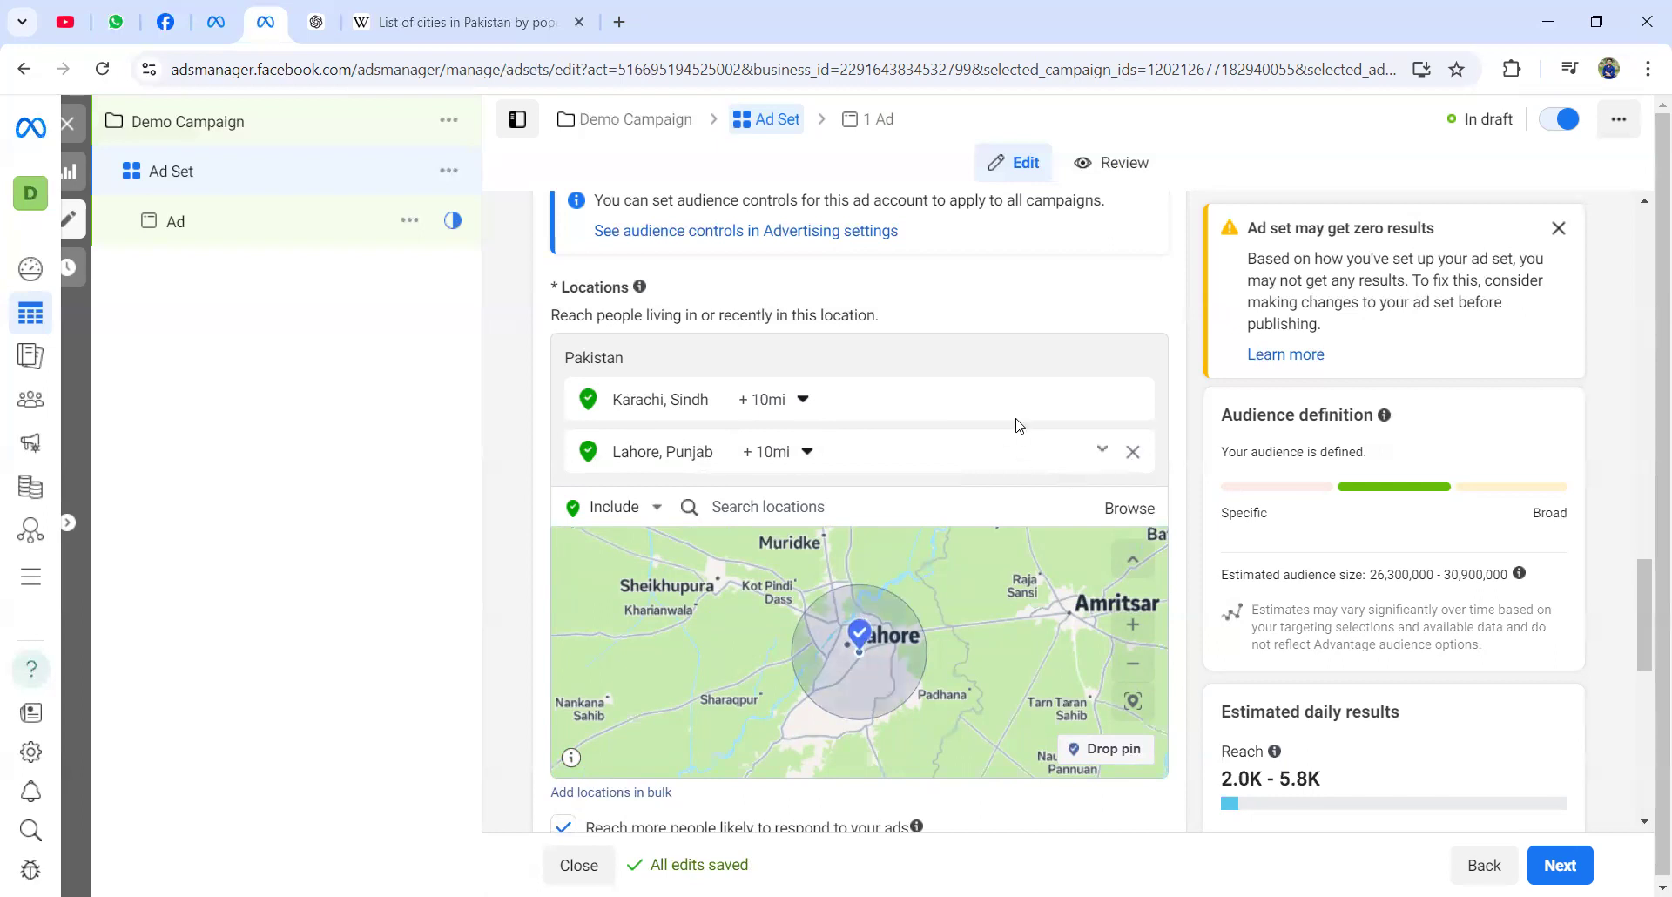
# - Review the ad set's budget and schedule settings, the estimated daily results and the included audience locations
pyautogui.scroll(4, 1019, 426)
pyautogui.scroll(6, 1018, 426)
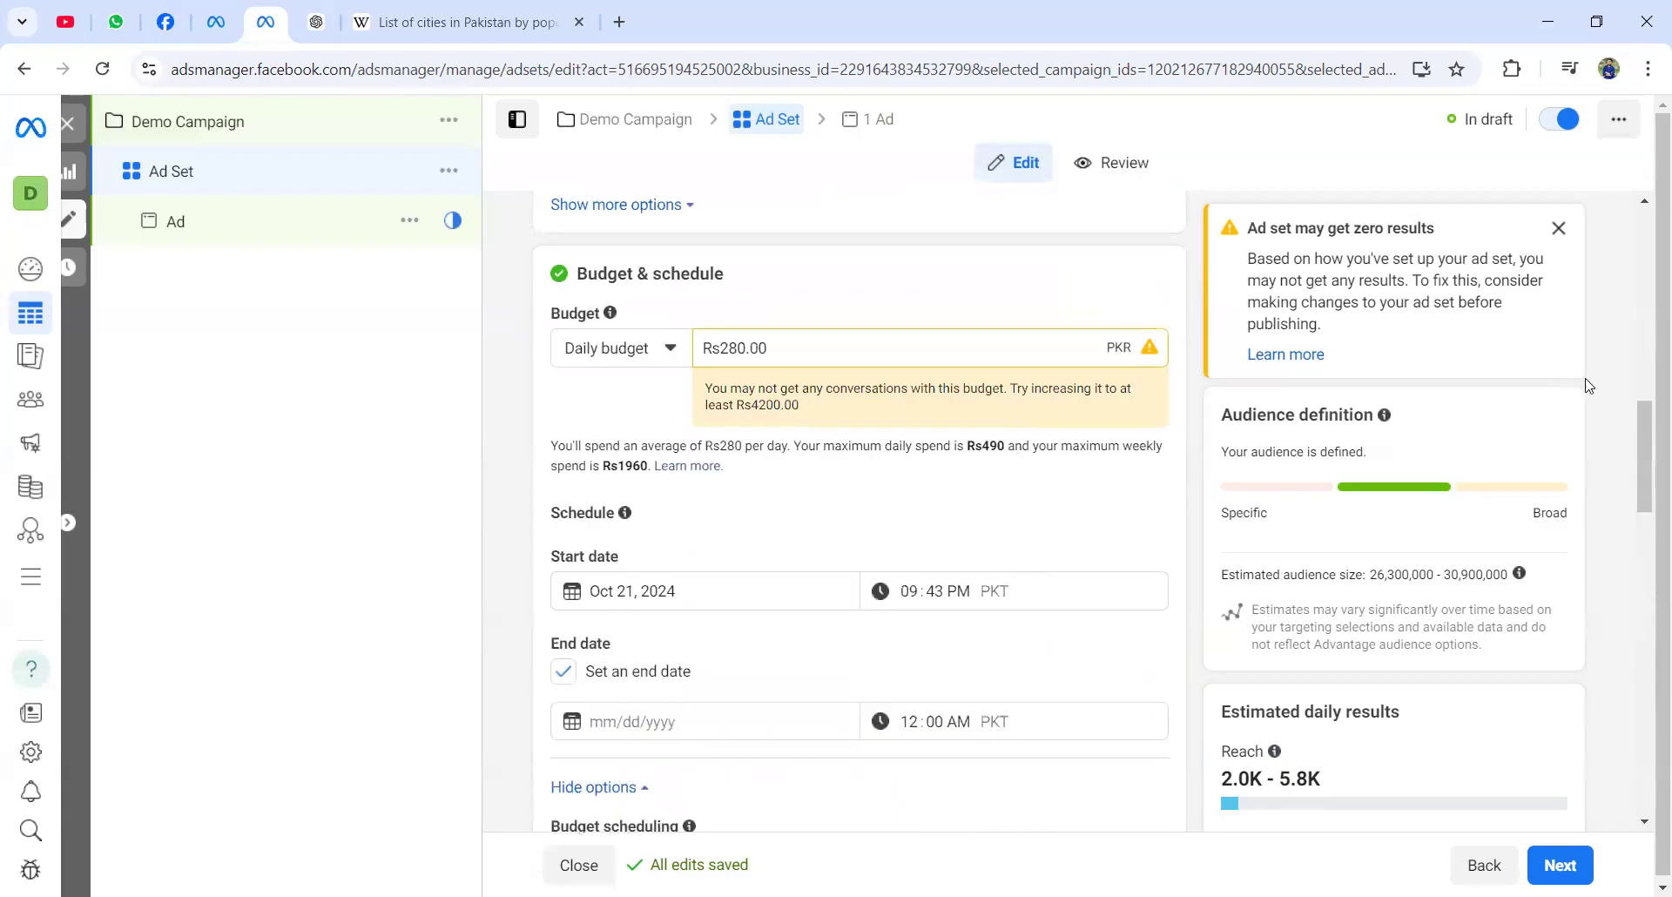
pyautogui.scroll(-1, 1643, 421)
pyautogui.scroll(2, 1644, 421)
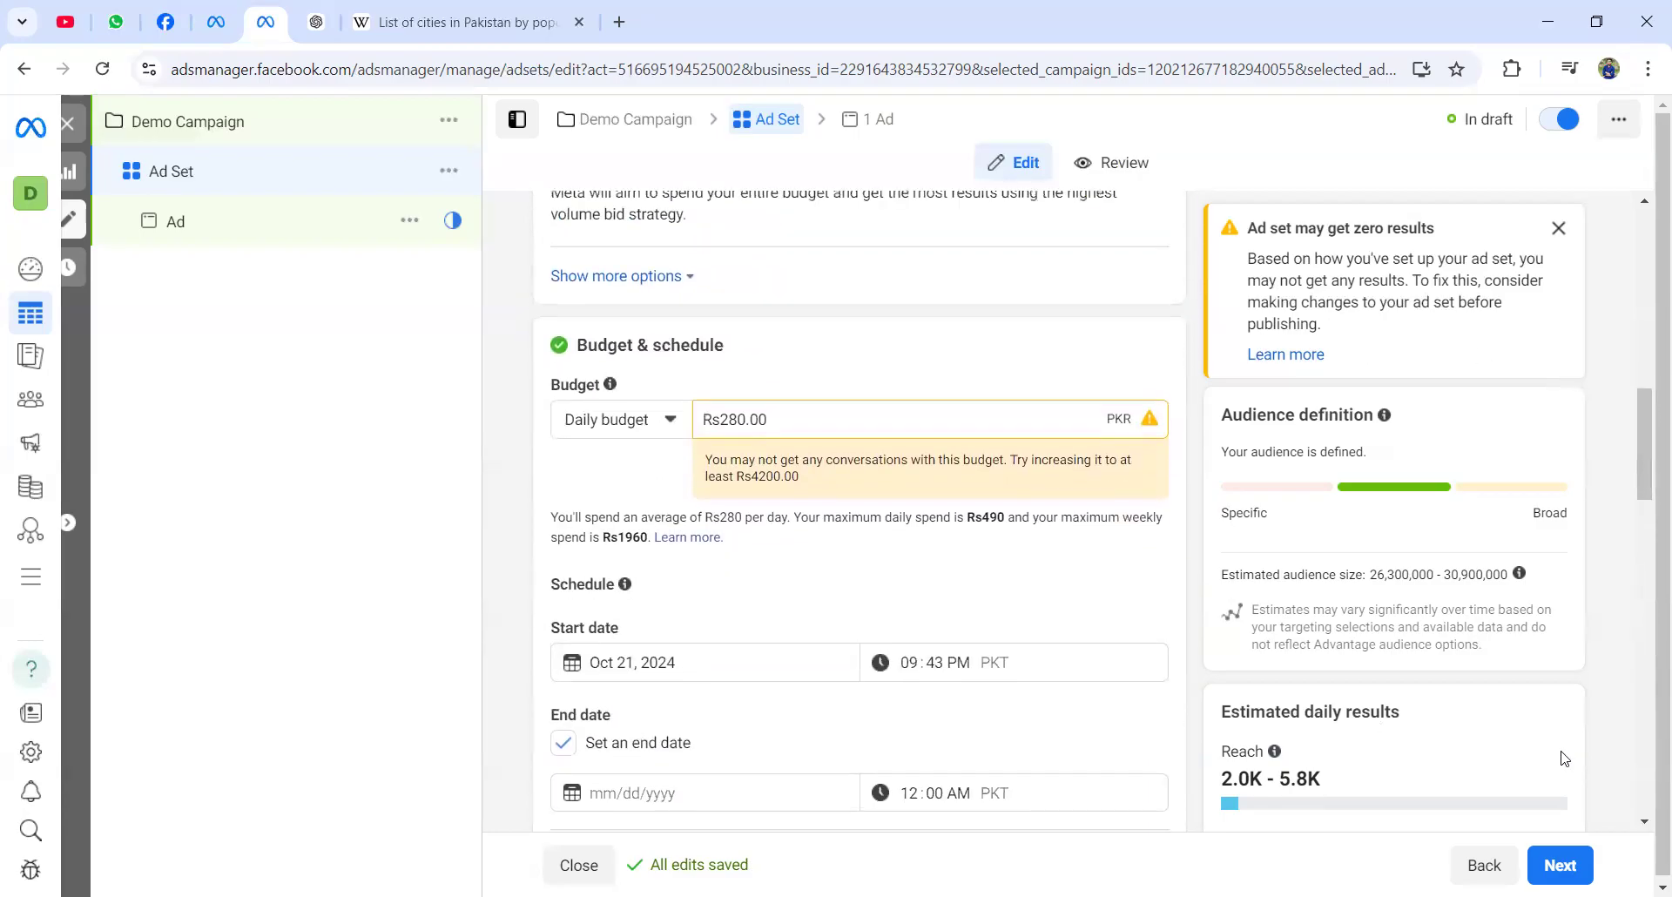
pyautogui.click(1644, 821)
pyautogui.scroll(-5, 1644, 823)
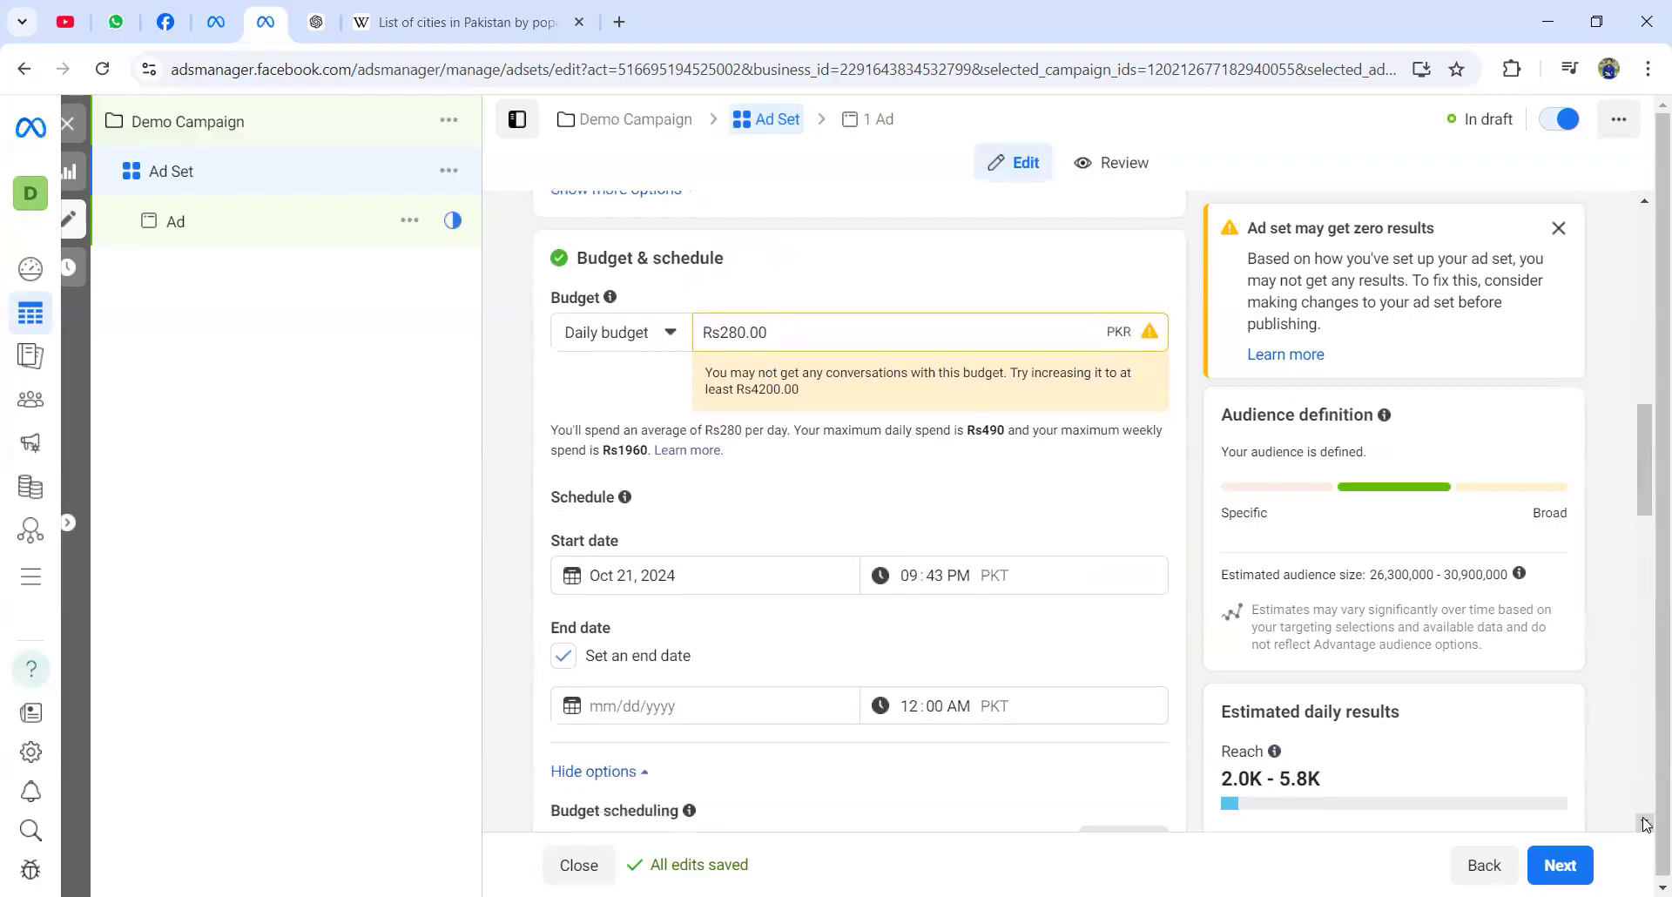
pyautogui.scroll(-1, 1646, 477)
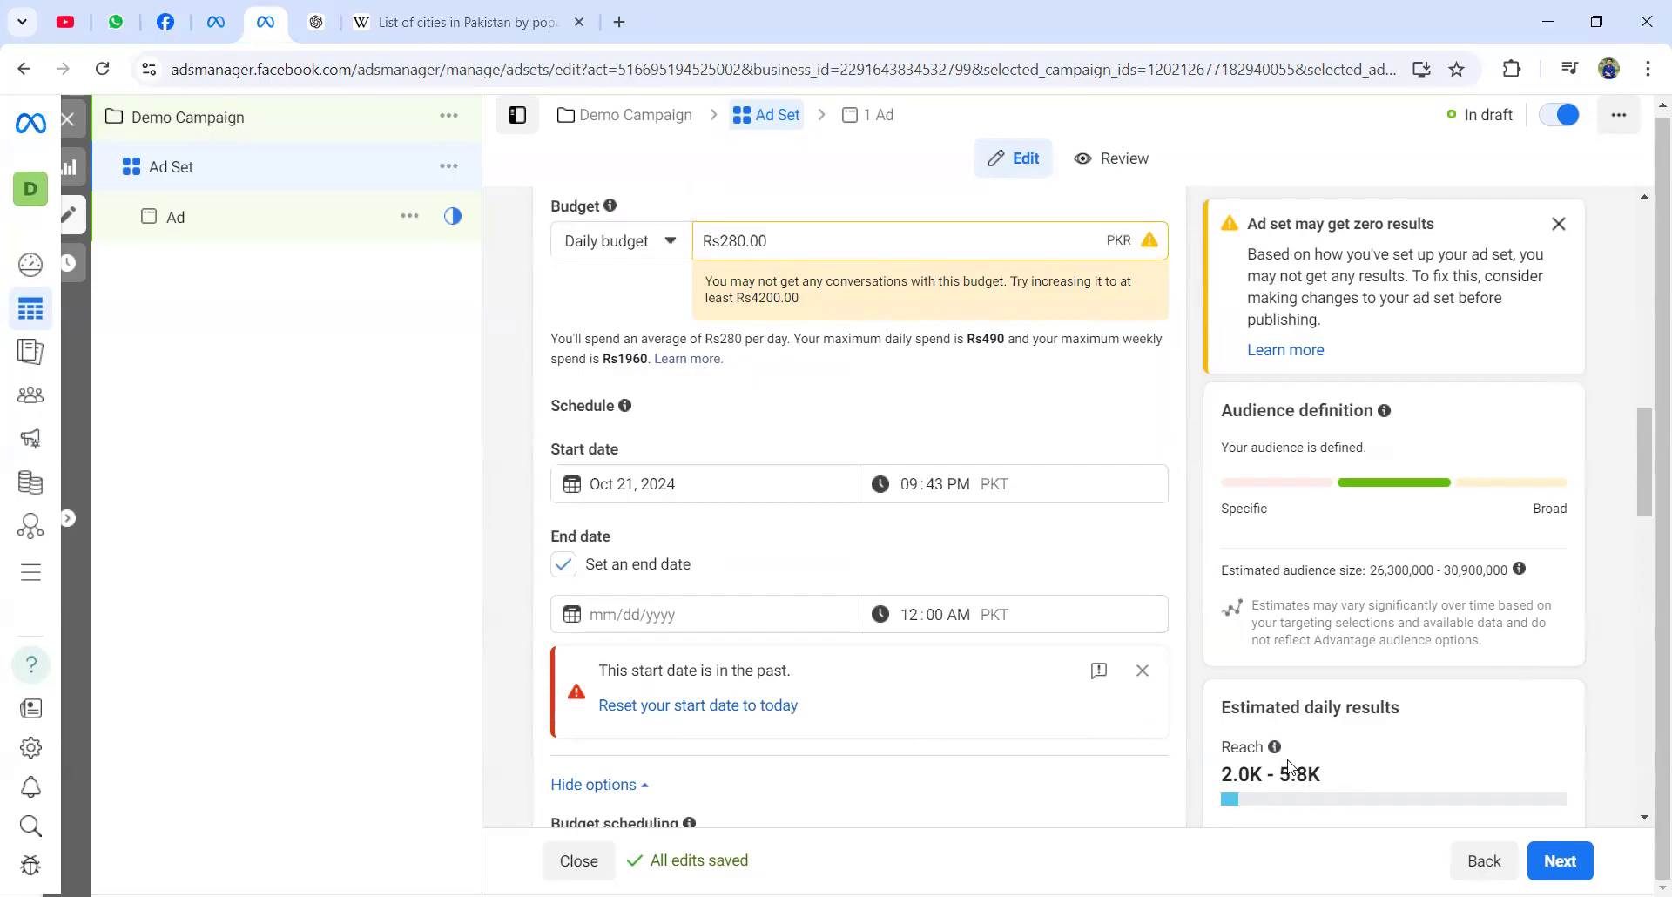
pyautogui.scroll(-2, 812, 620)
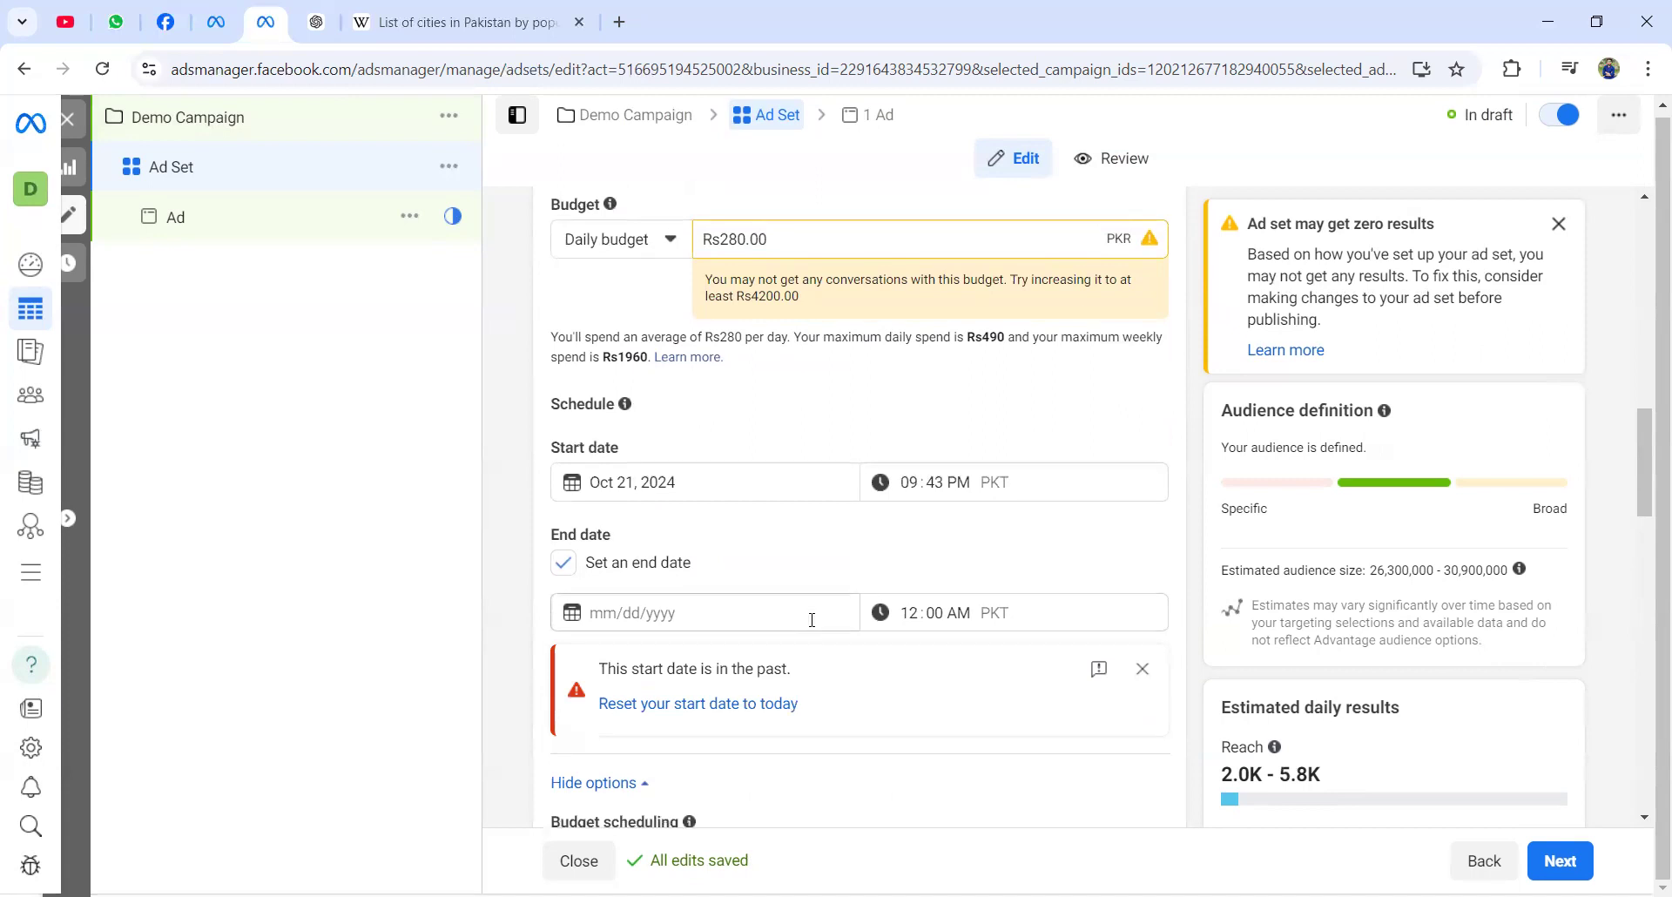
pyautogui.scroll(-5, 812, 620)
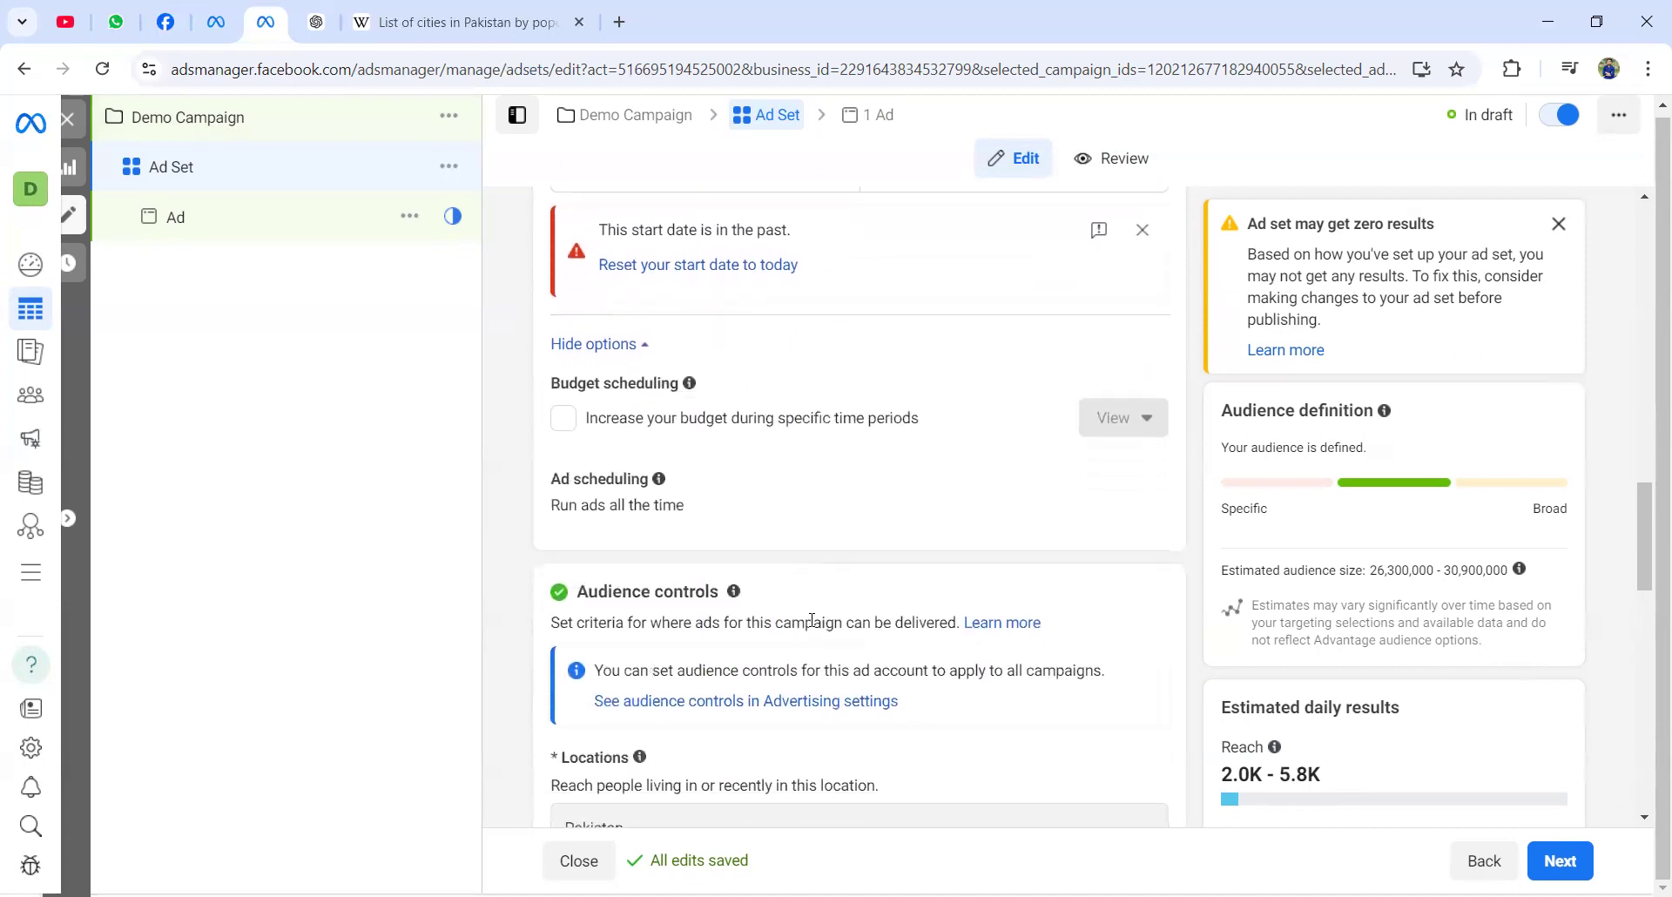
pyautogui.scroll(-3, 811, 620)
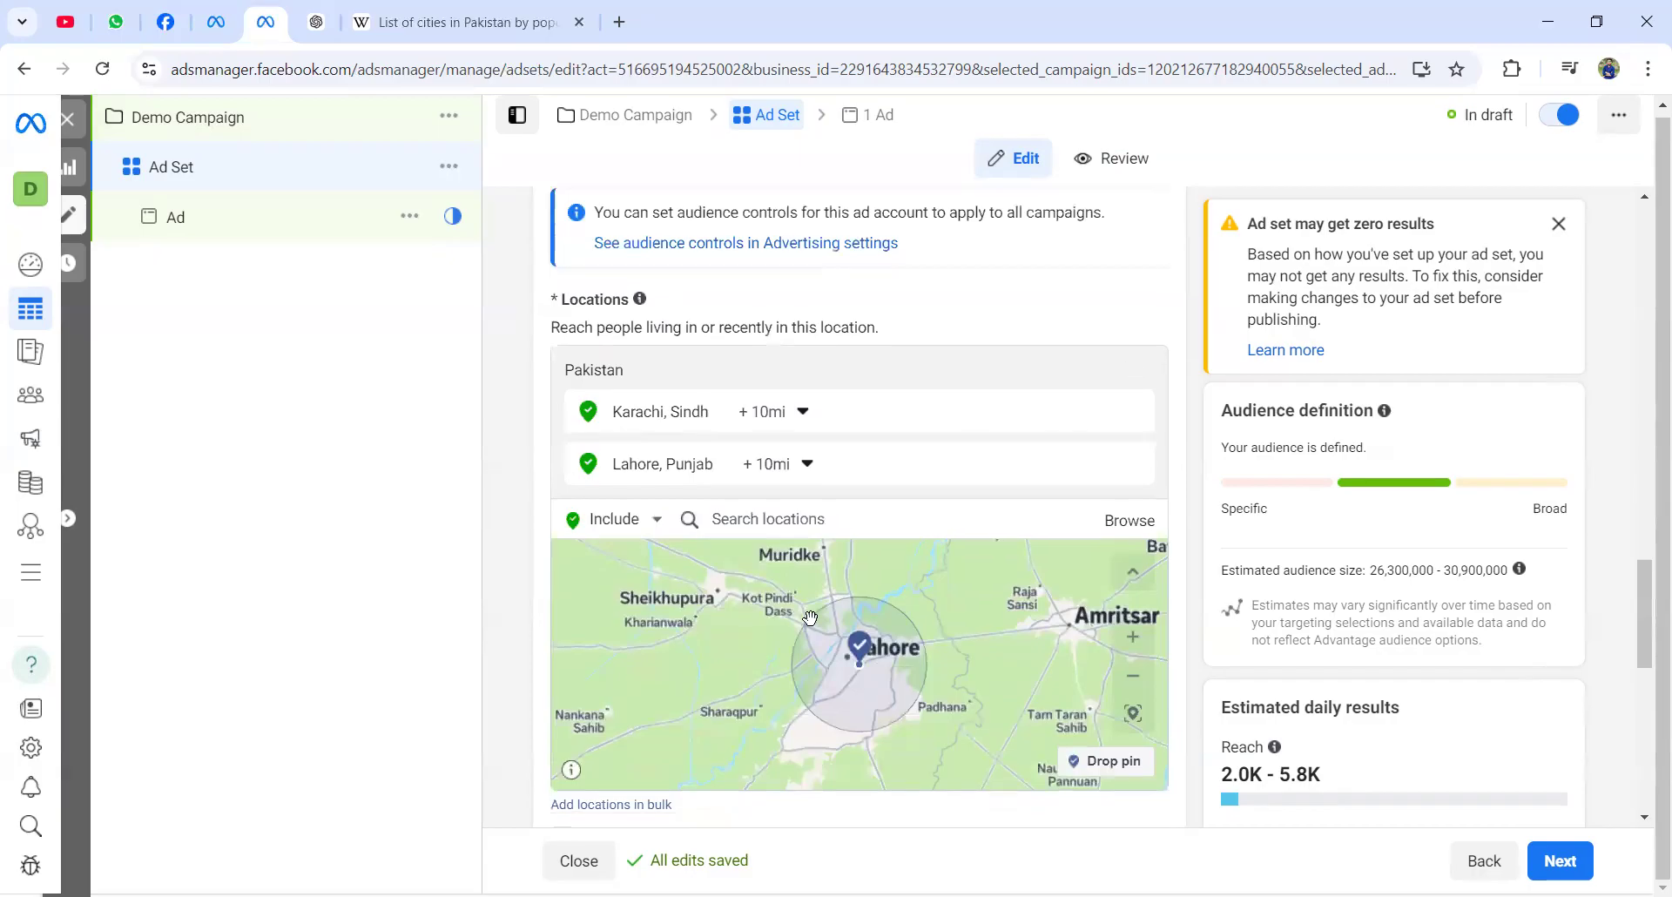
pyautogui.scroll(-1, 810, 618)
pyautogui.scroll(-1, 886, 680)
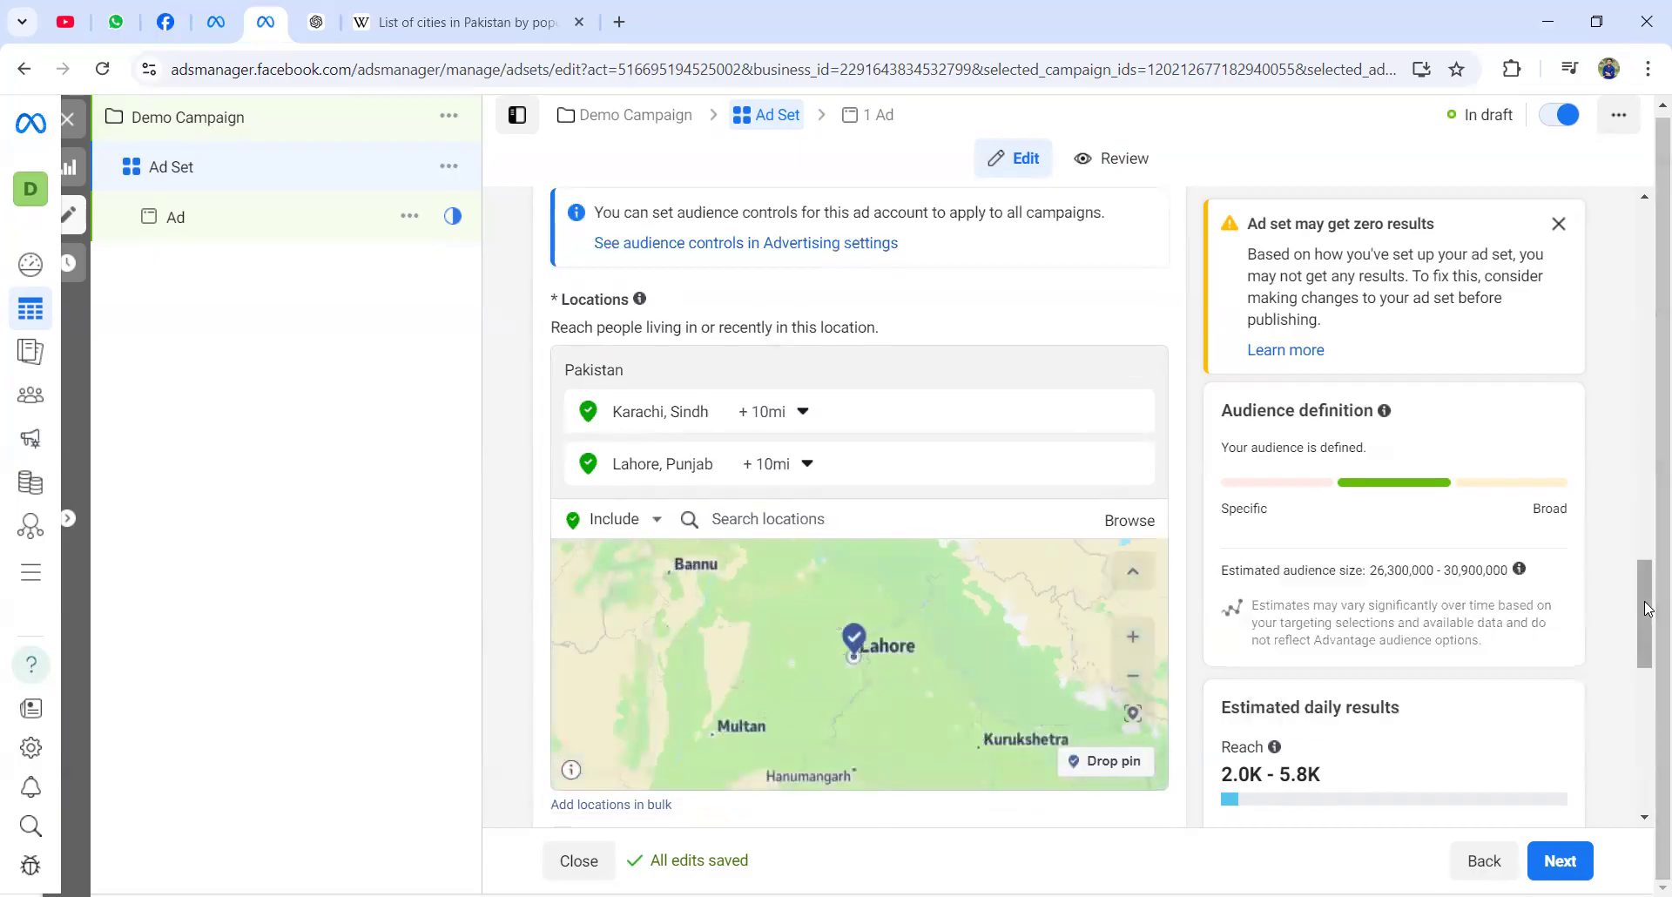
# - Limit the audience languages to Urdu in the audience controls
pyautogui.moveTo(1648, 608); pyautogui.dragTo(1648, 690)
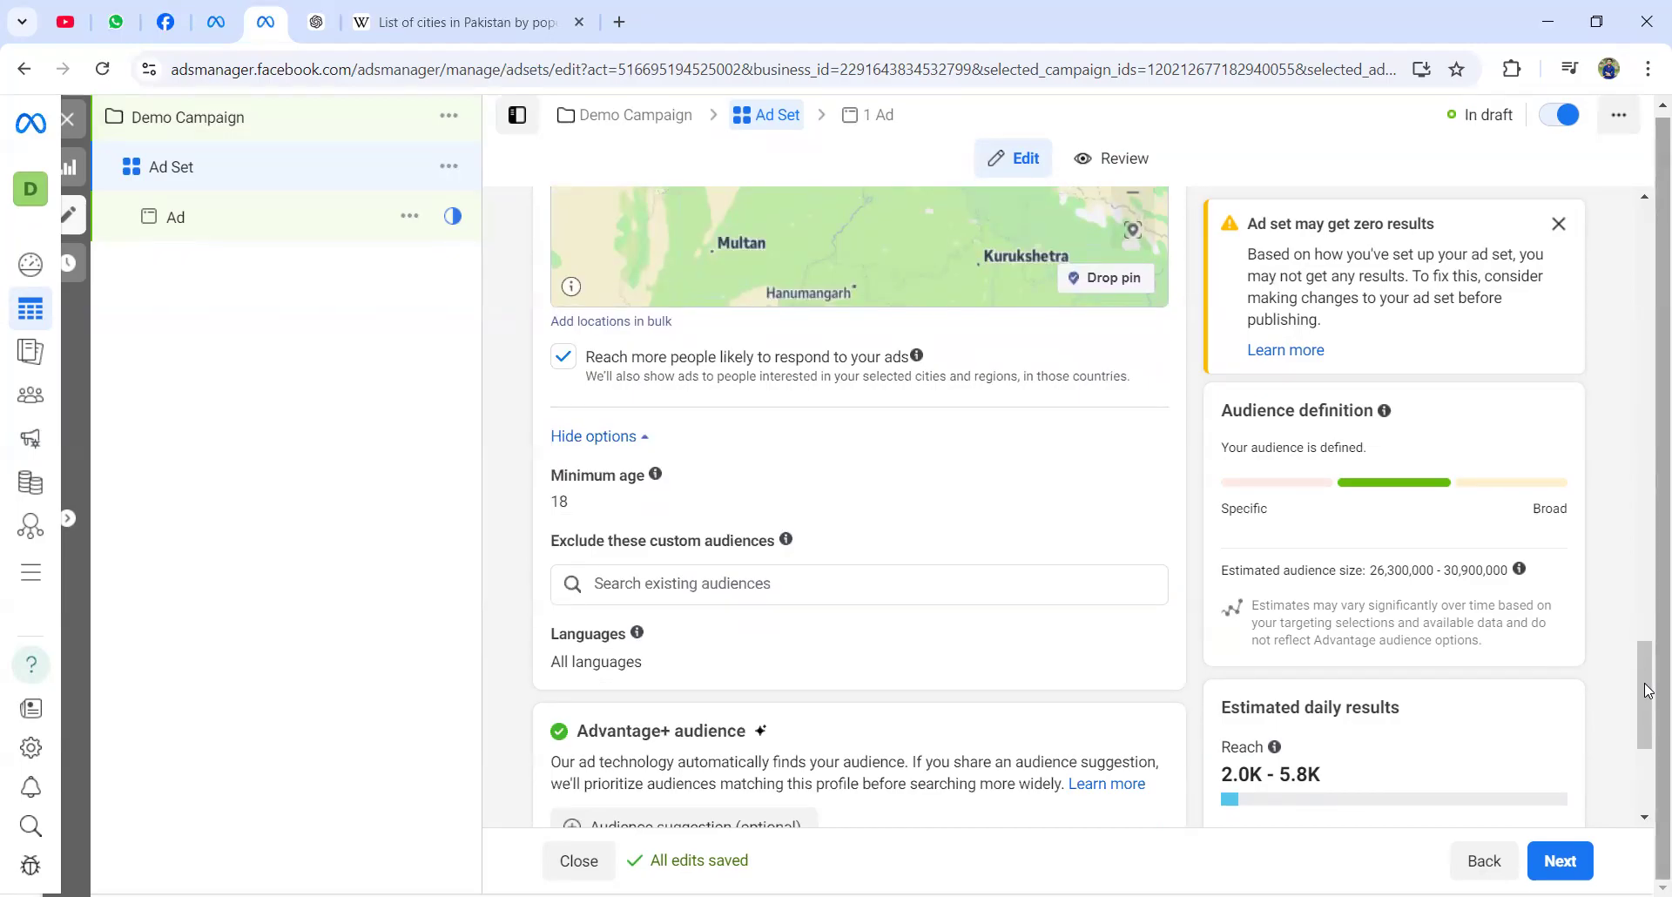
pyautogui.moveTo(1070, 672)
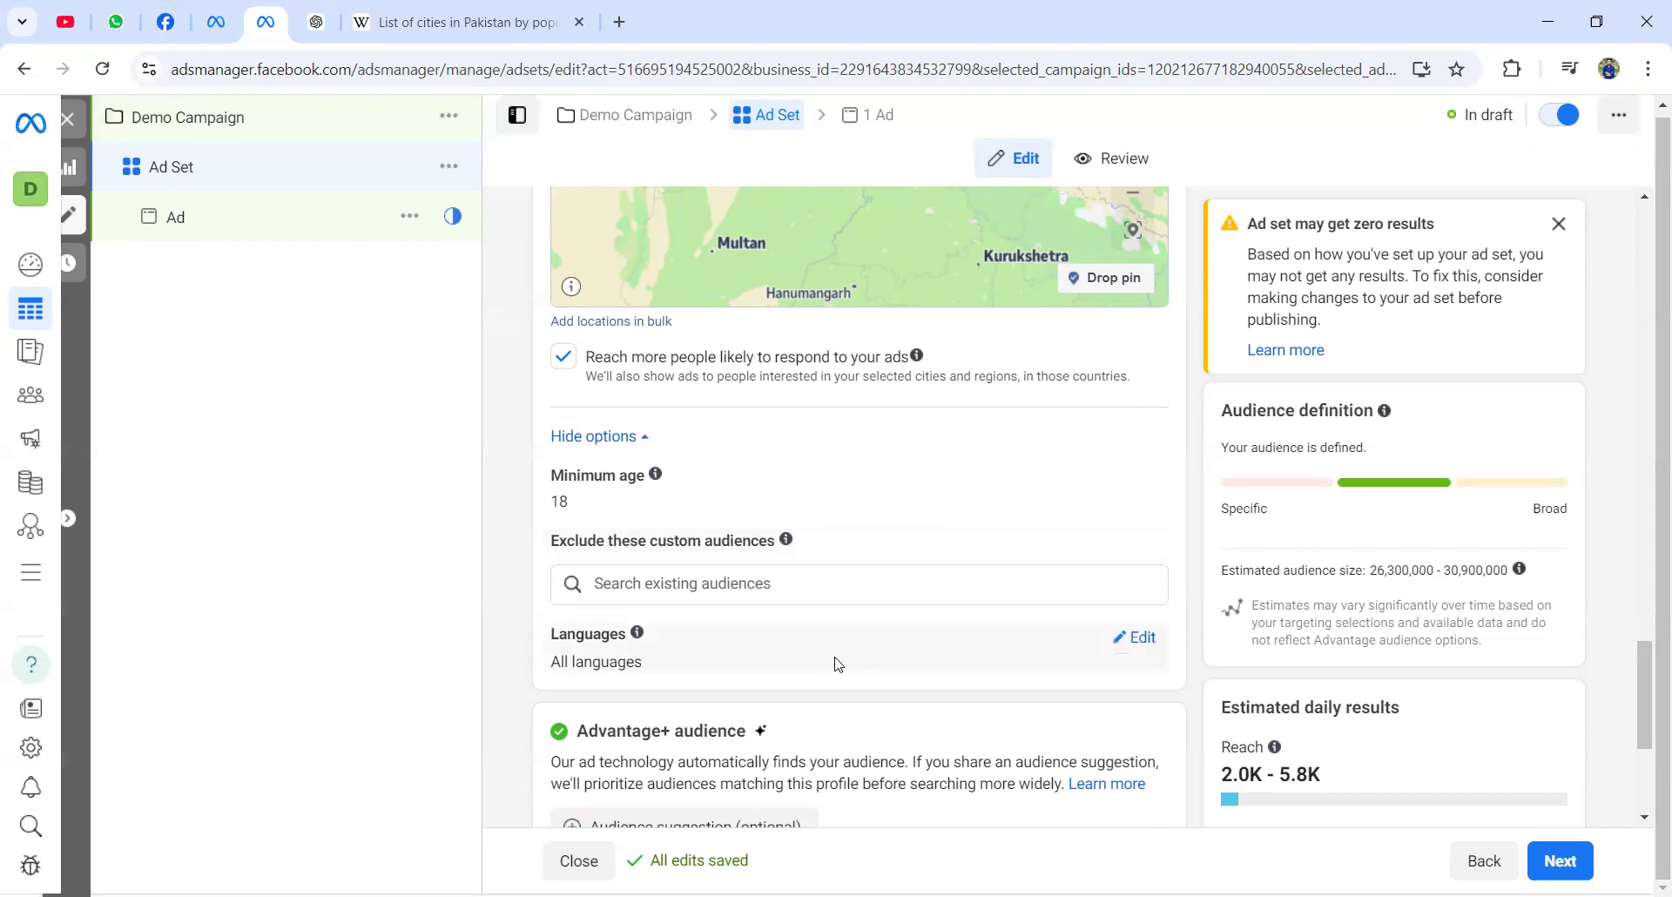
pyautogui.scroll(-2, 833, 662)
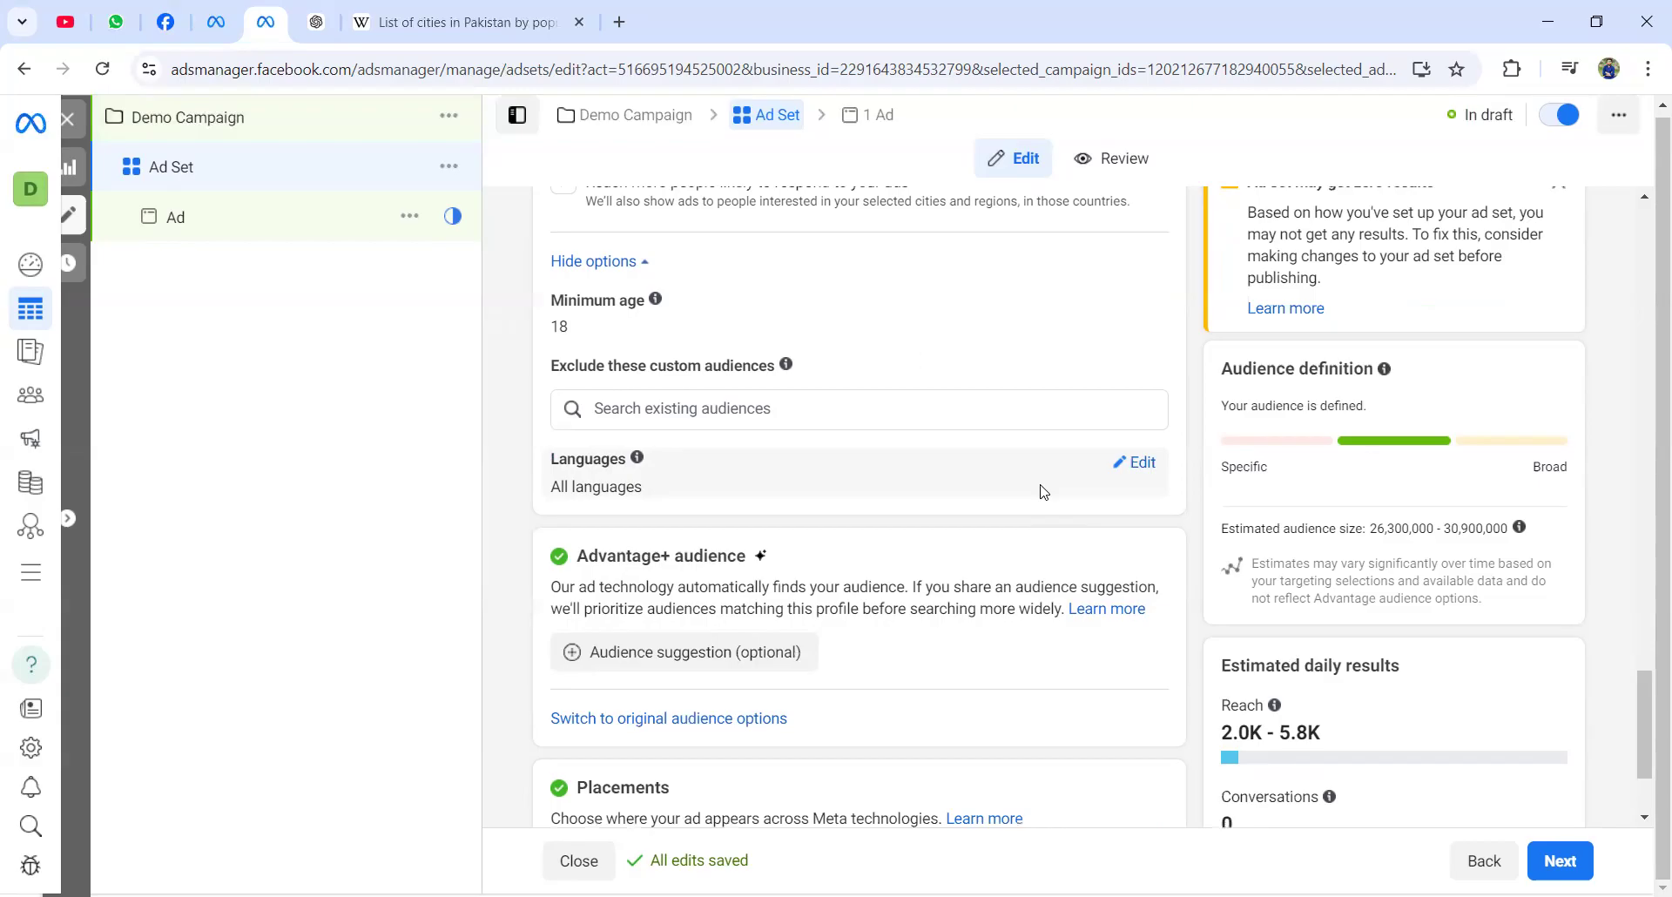
pyautogui.click(1134, 462)
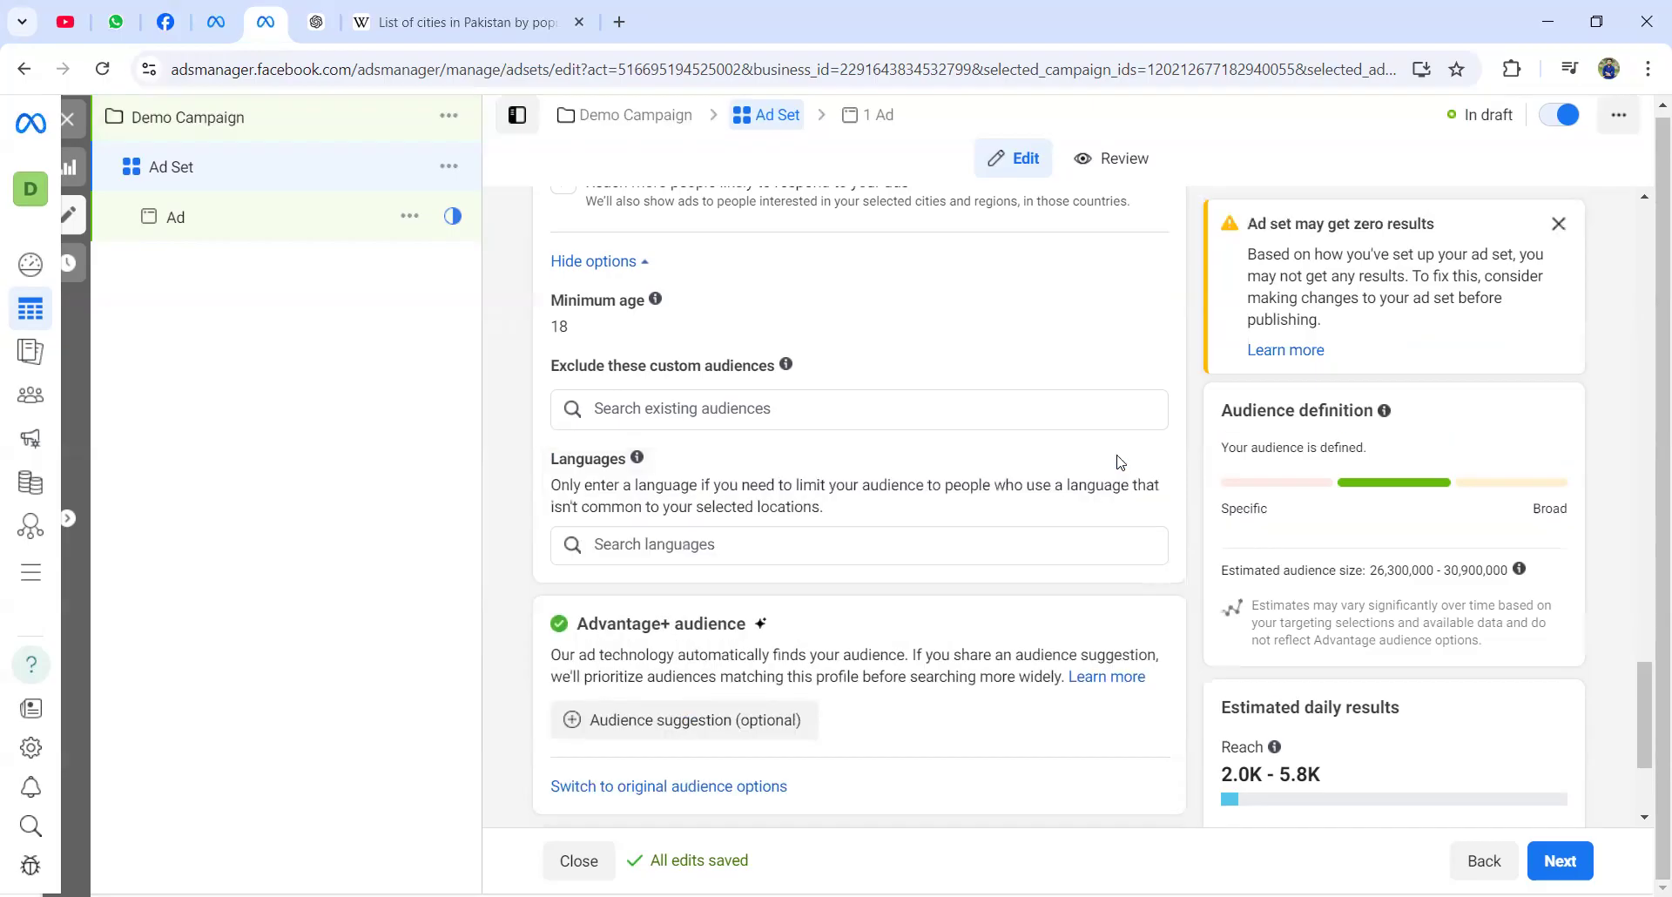
pyautogui.click(789, 546)
pyautogui.write('uru')
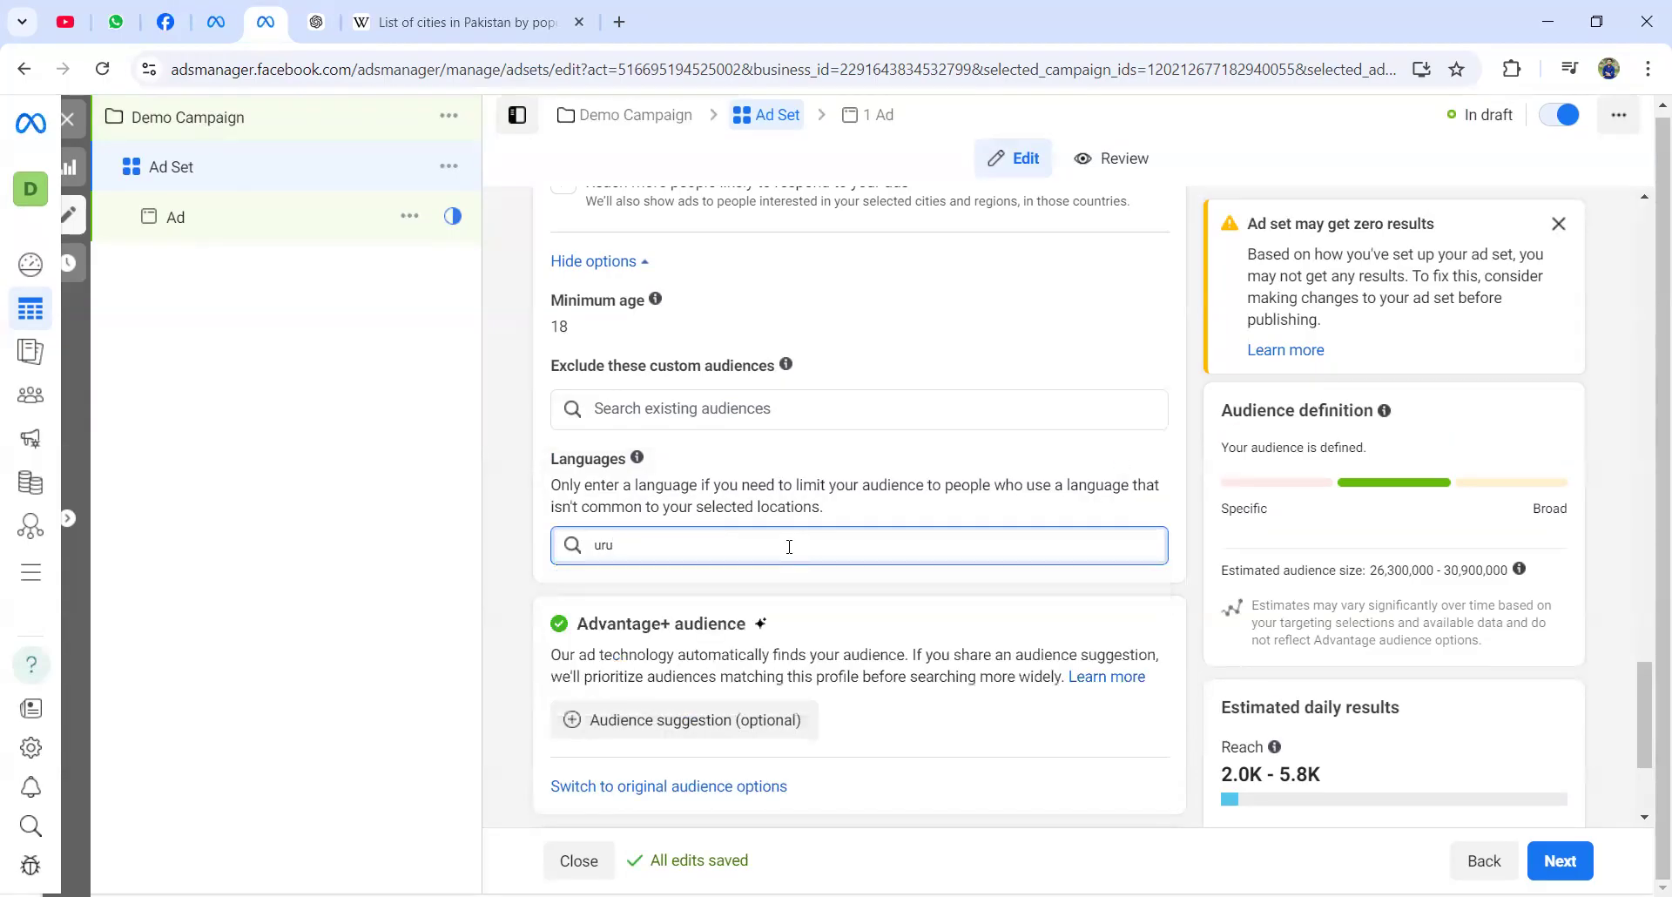
pyautogui.press('BackSpace')
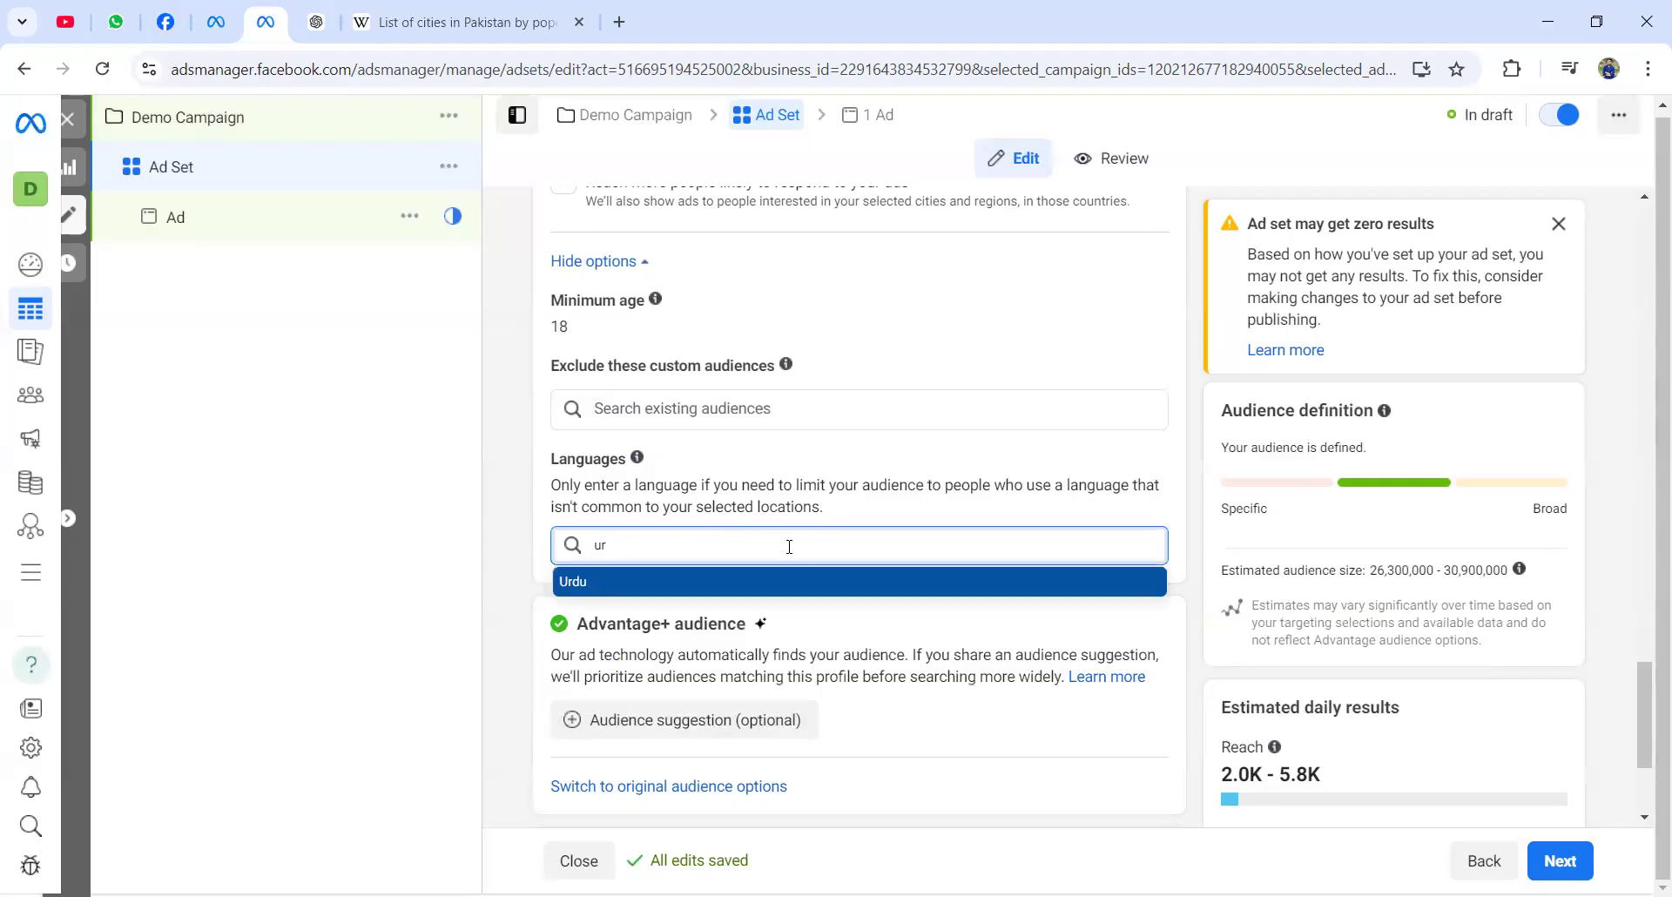
pyautogui.press('Return')
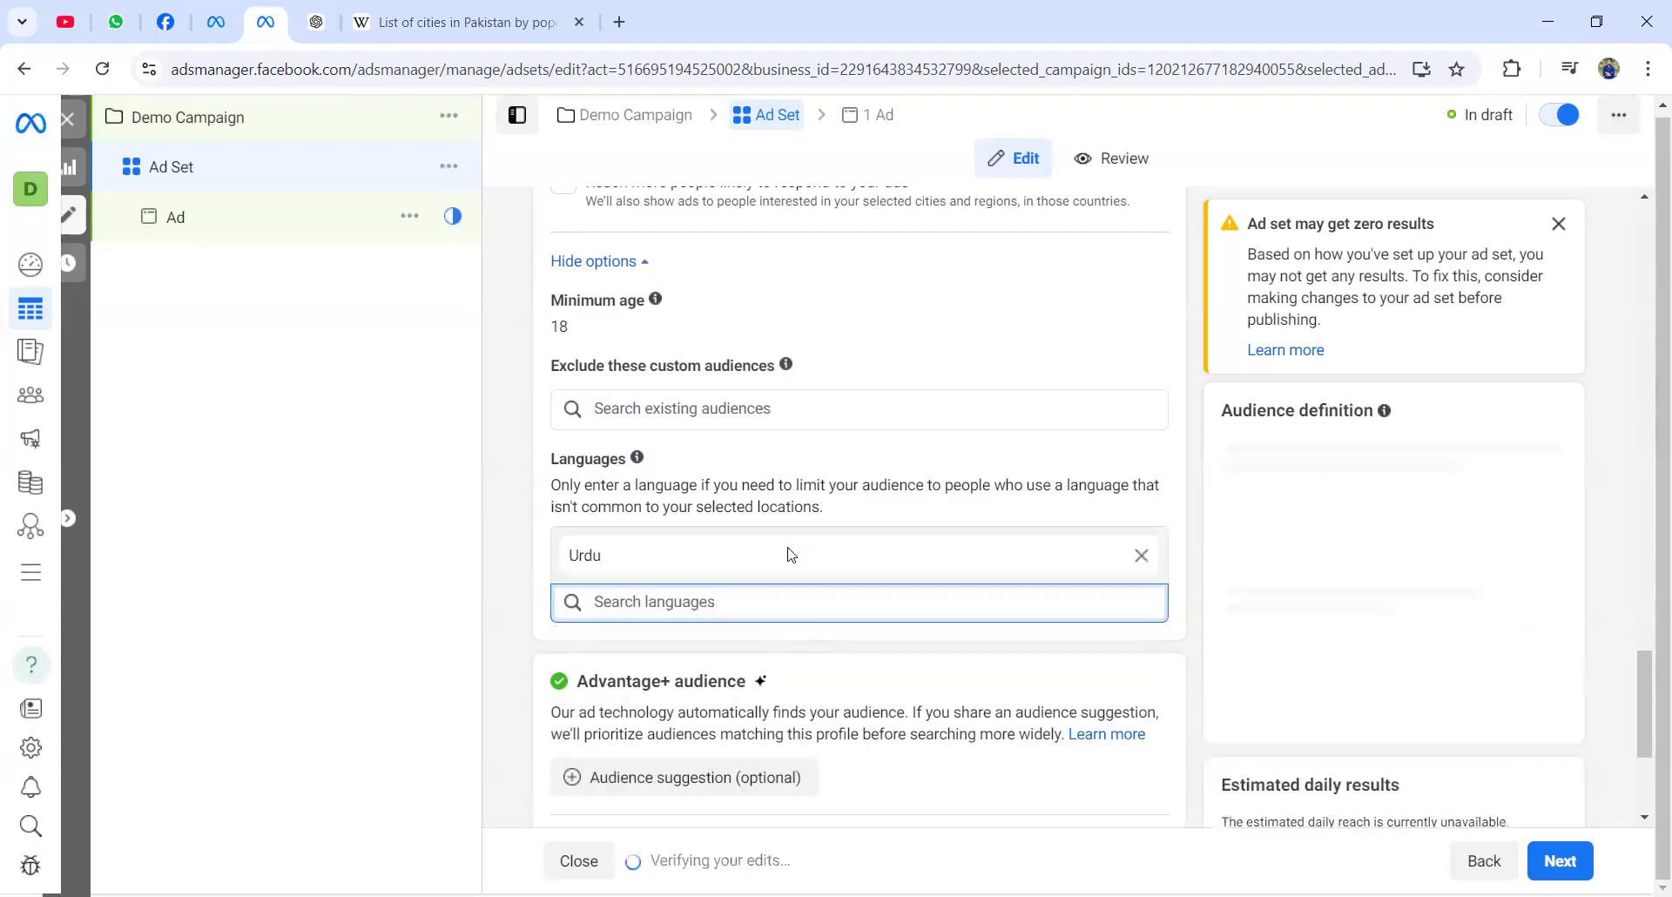
# - Switch from Advantage+ audience to the original audience options and confirm using the original audience
pyautogui.scroll(-2, 810, 638)
pyautogui.moveTo(812, 640)
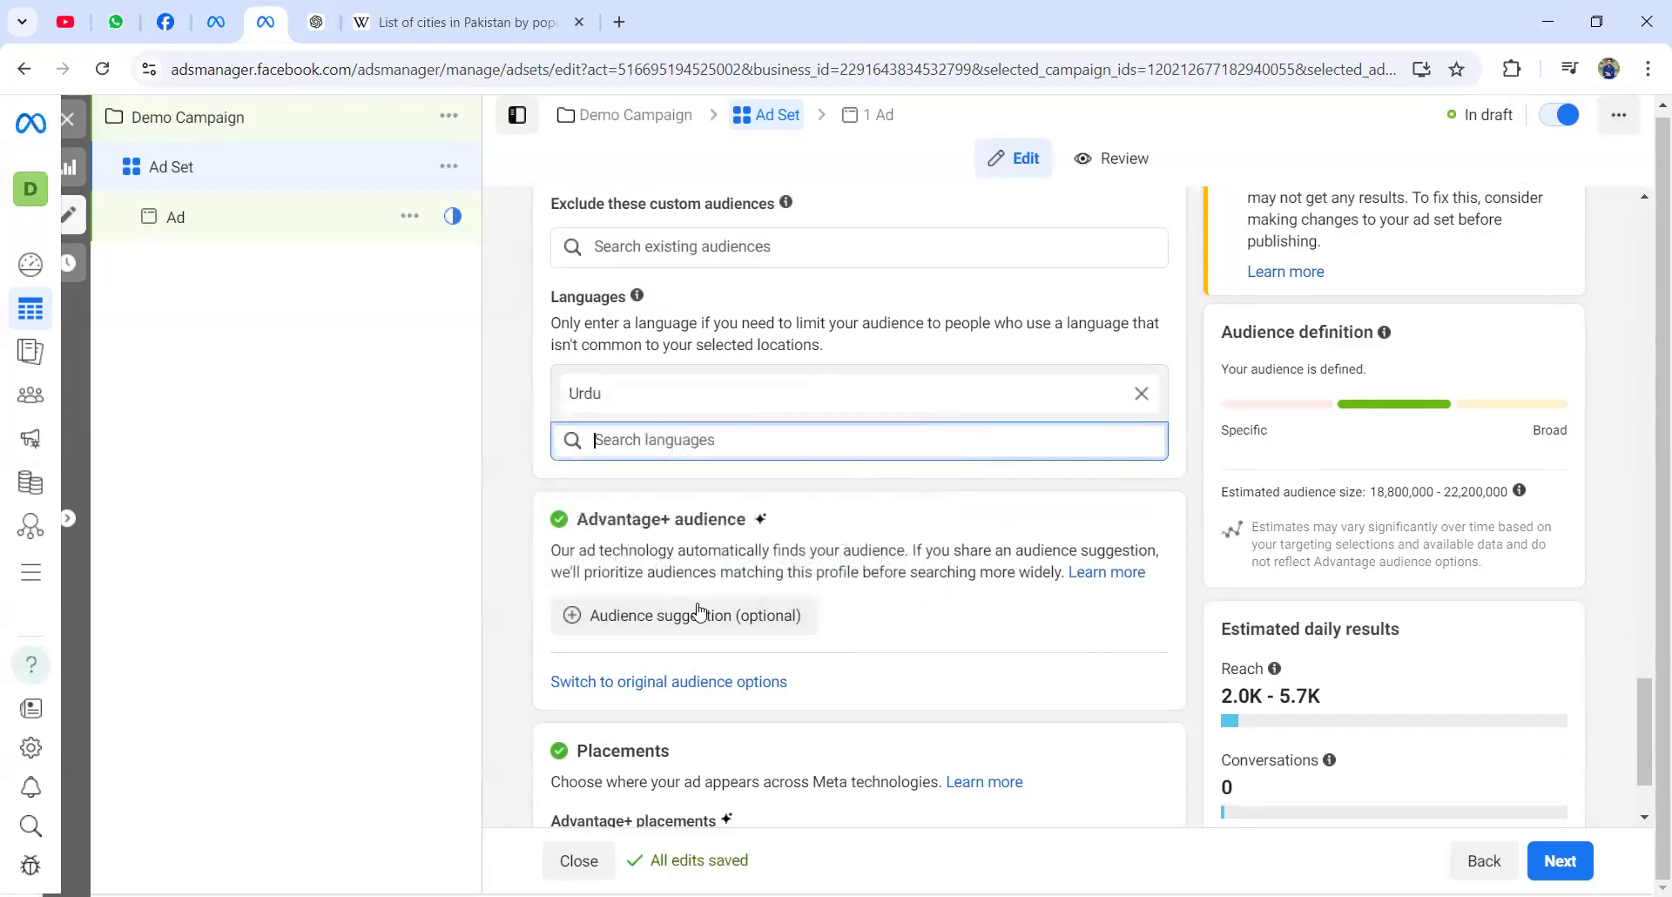
pyautogui.moveTo(709, 618)
pyautogui.click(674, 681)
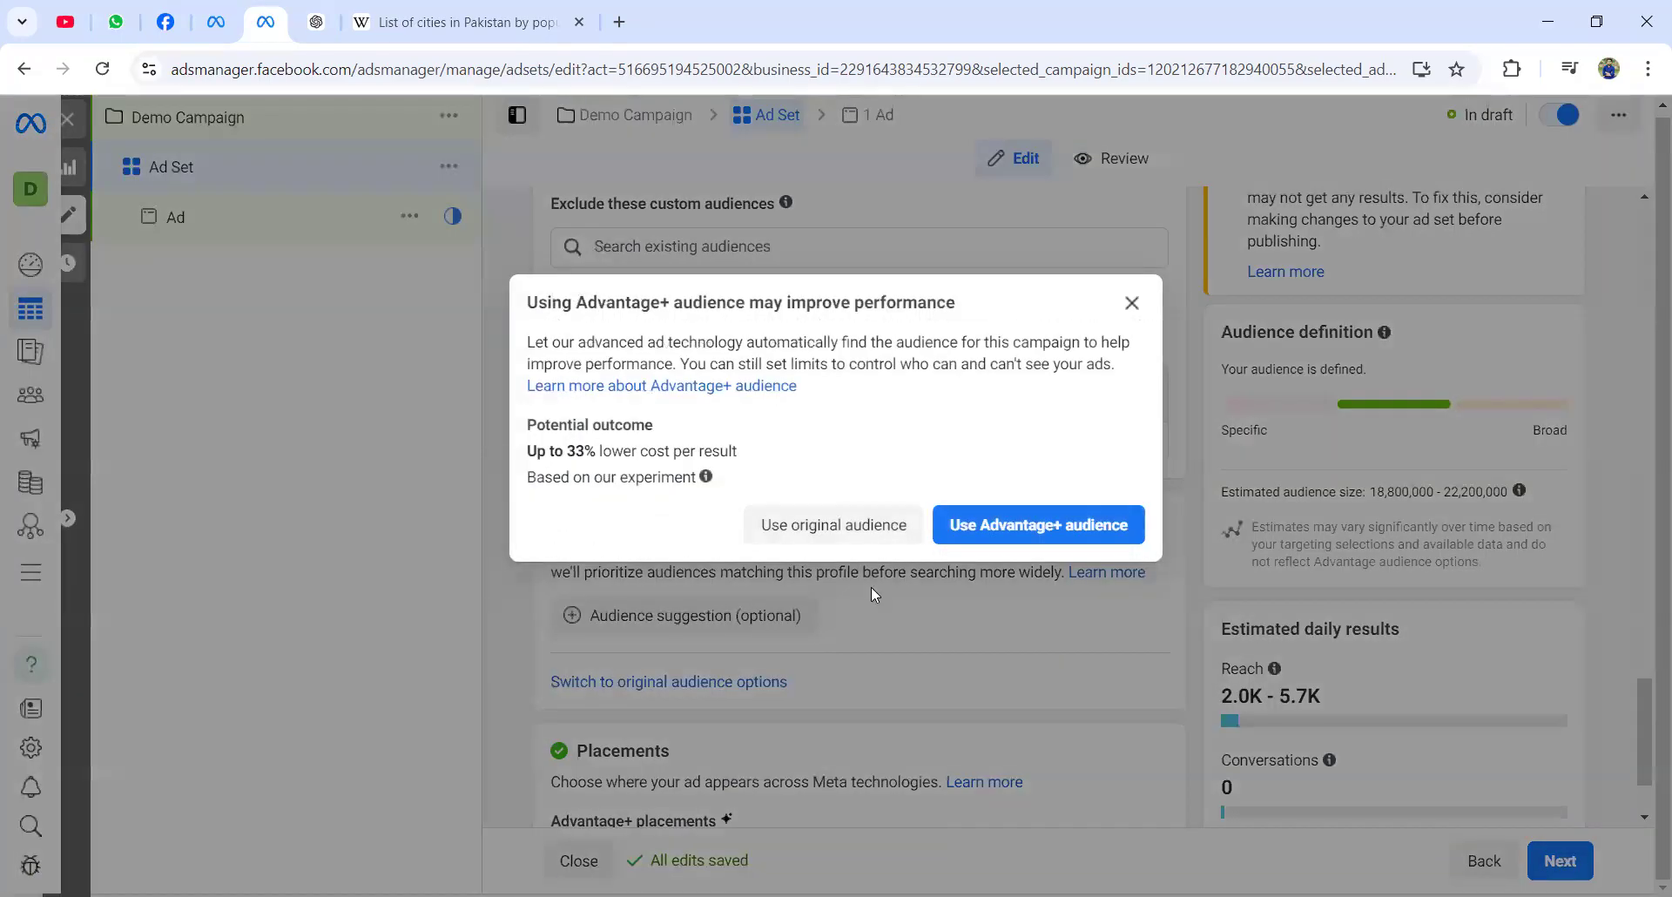
pyautogui.click(834, 529)
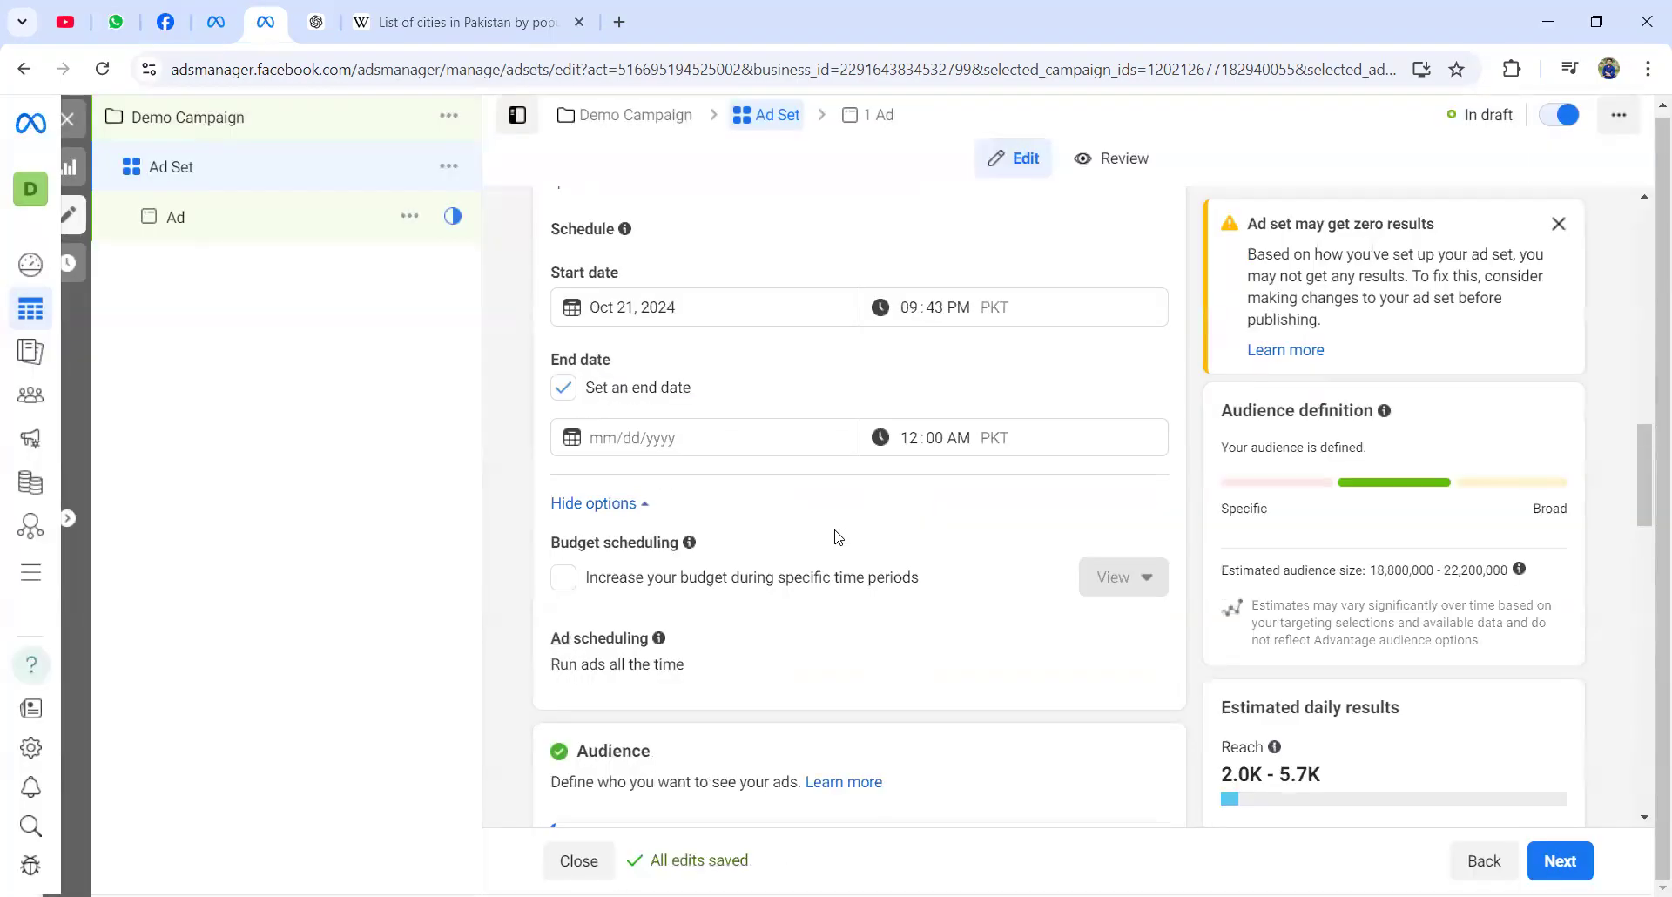
# - Set the audience age range to 20–45 in the ad set's original audience options
pyautogui.scroll(-4, 838, 535)
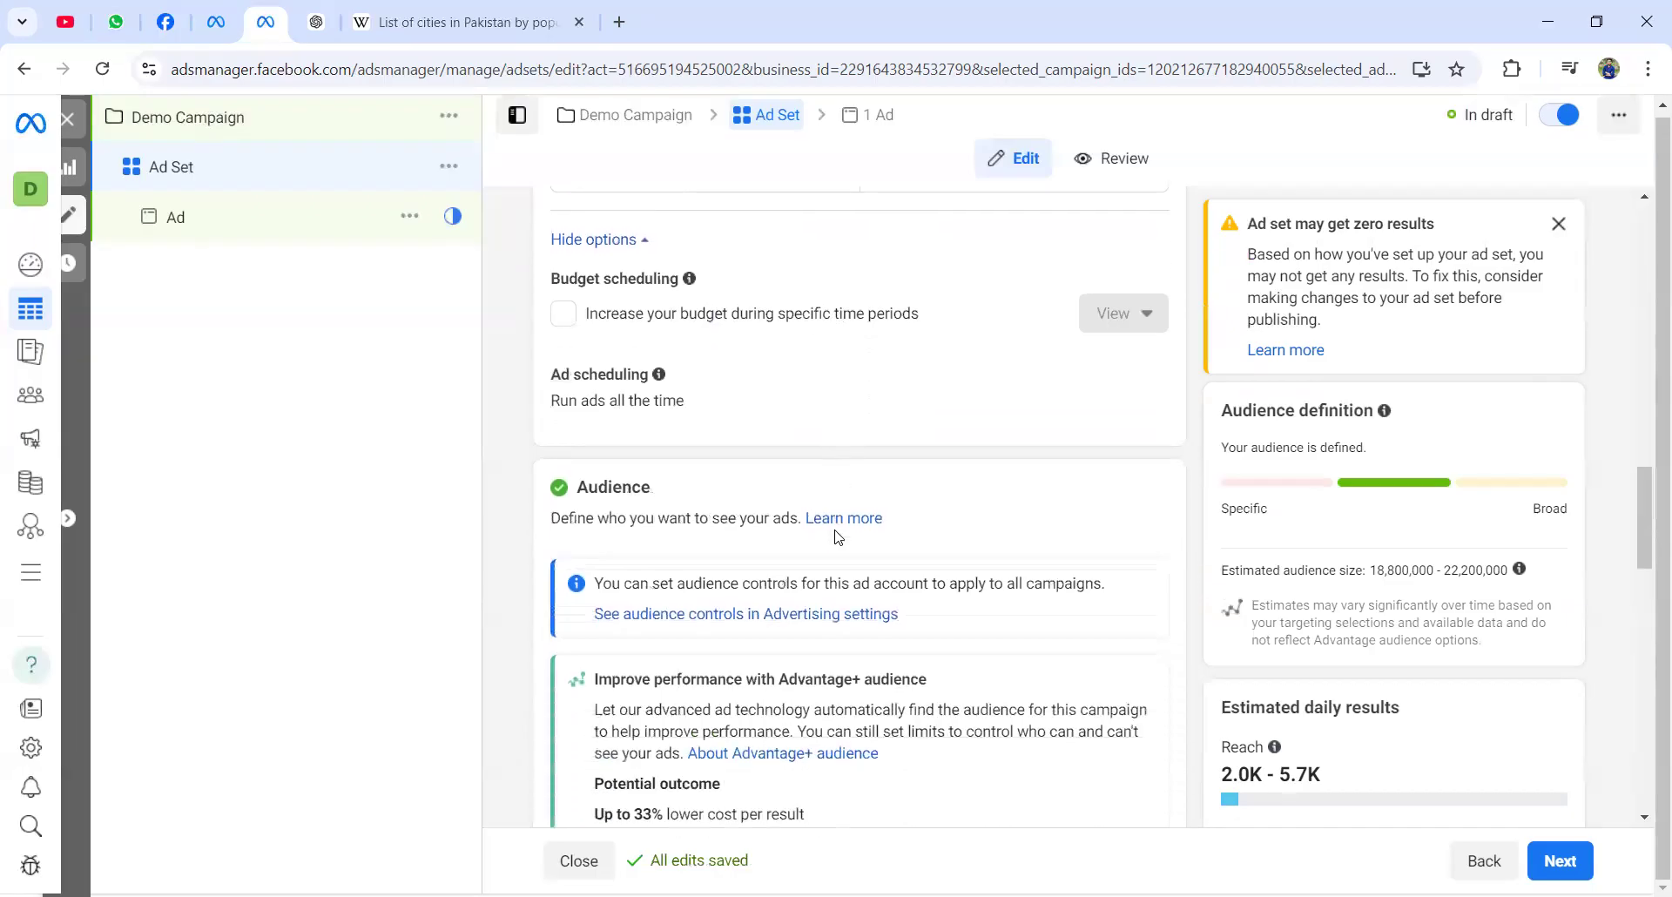
pyautogui.scroll(-5, 837, 535)
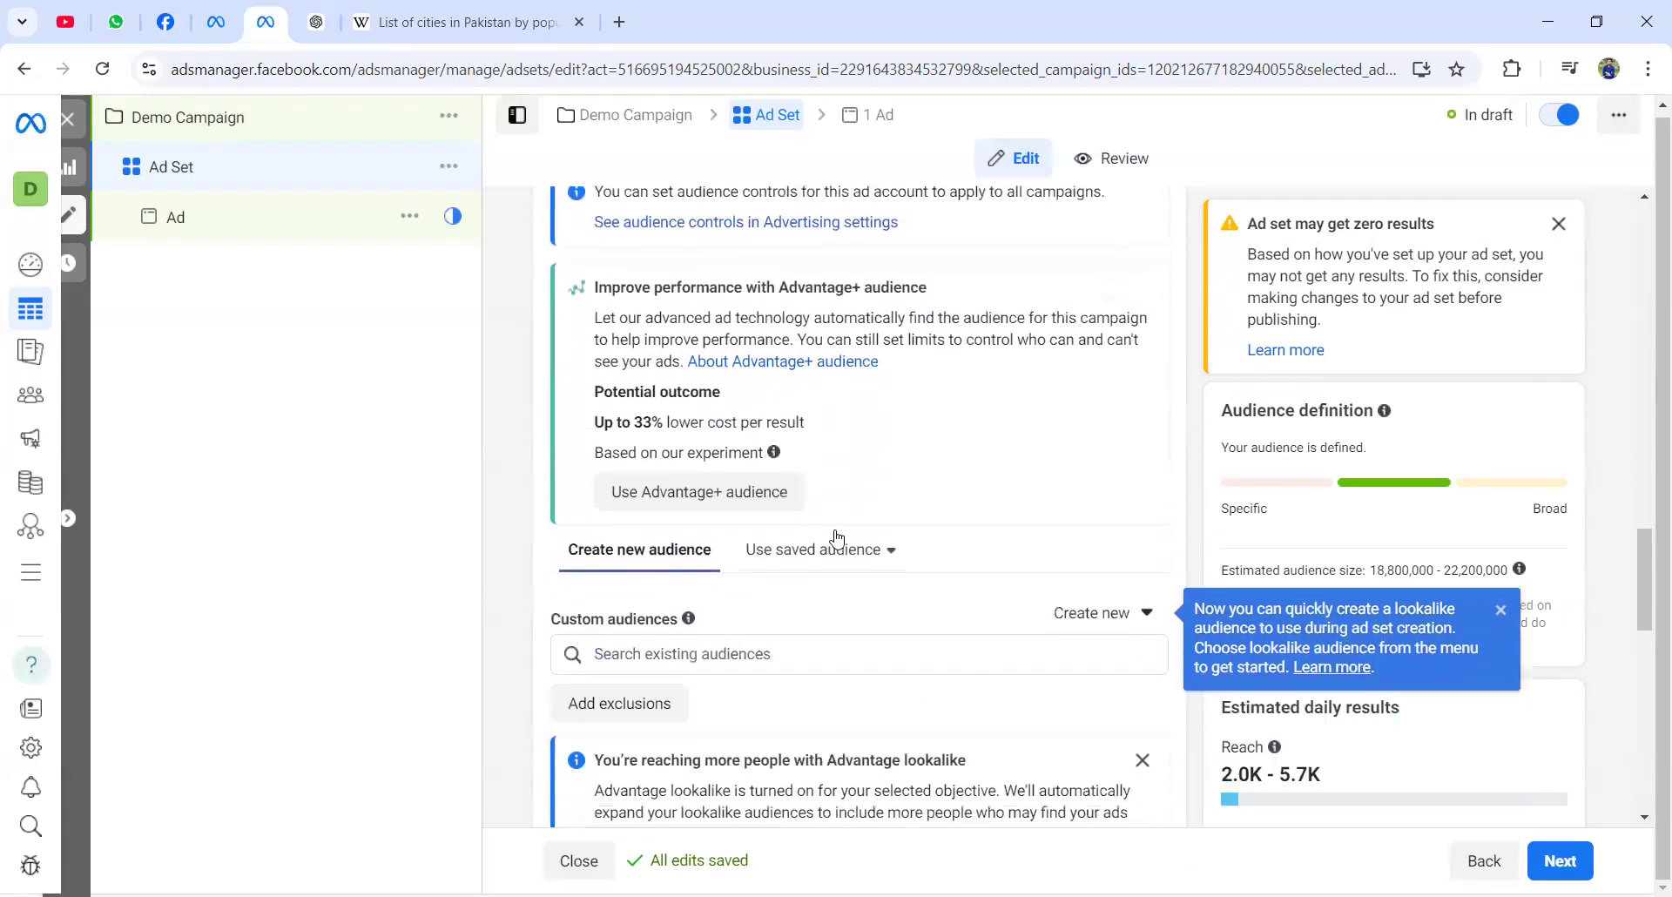
pyautogui.scroll(-1, 838, 535)
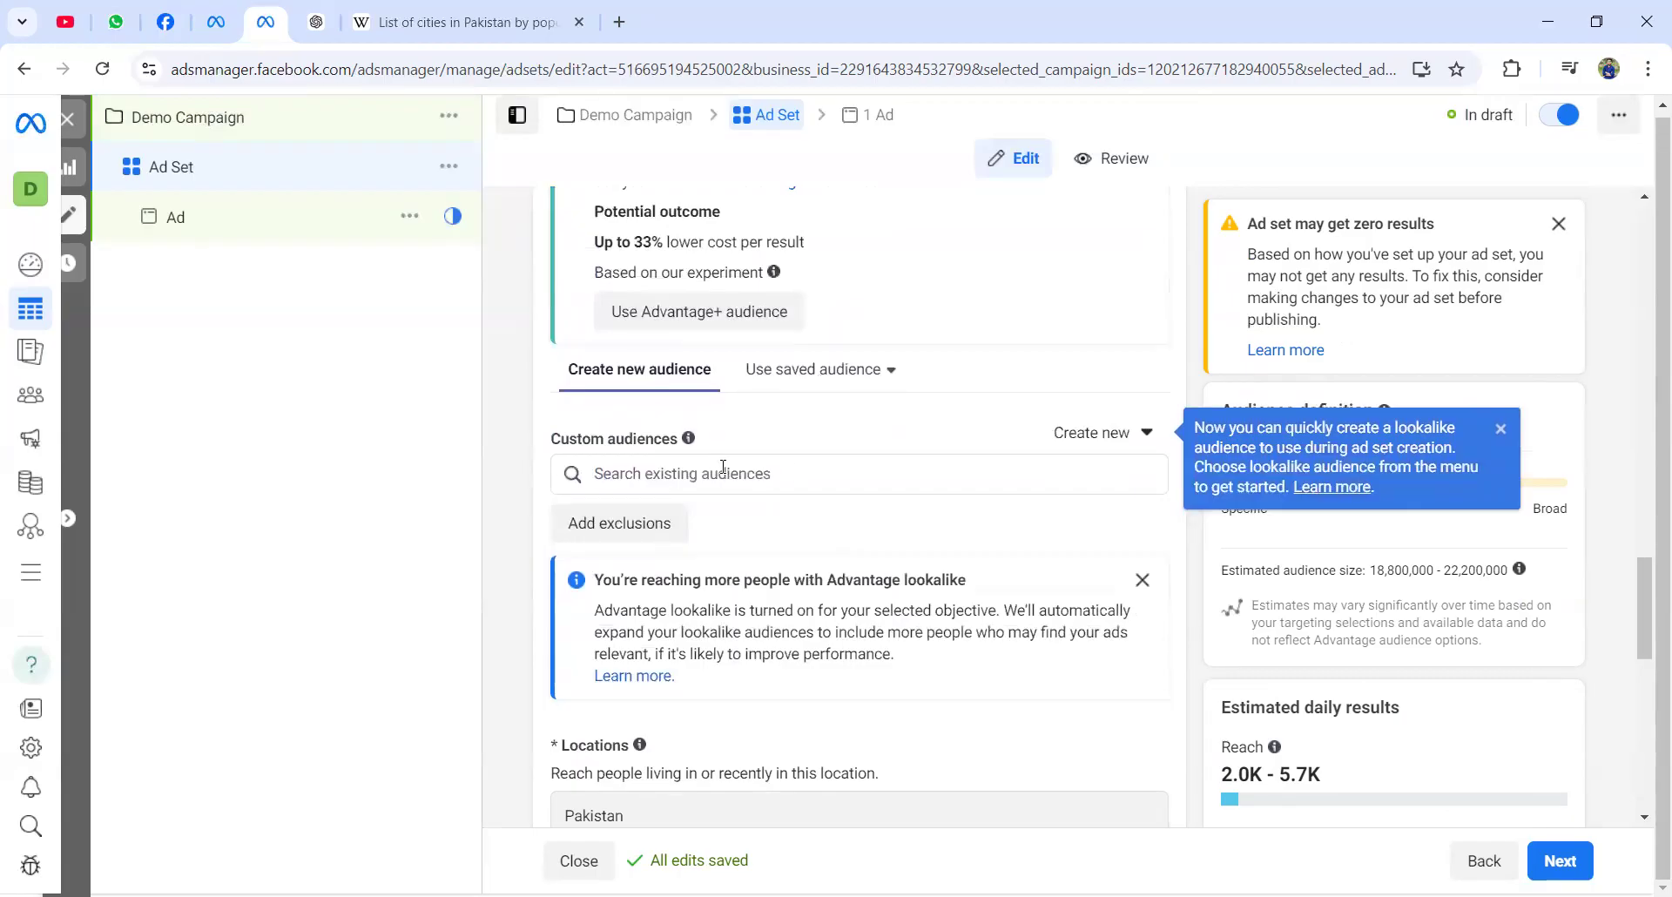
pyautogui.scroll(-3, 735, 557)
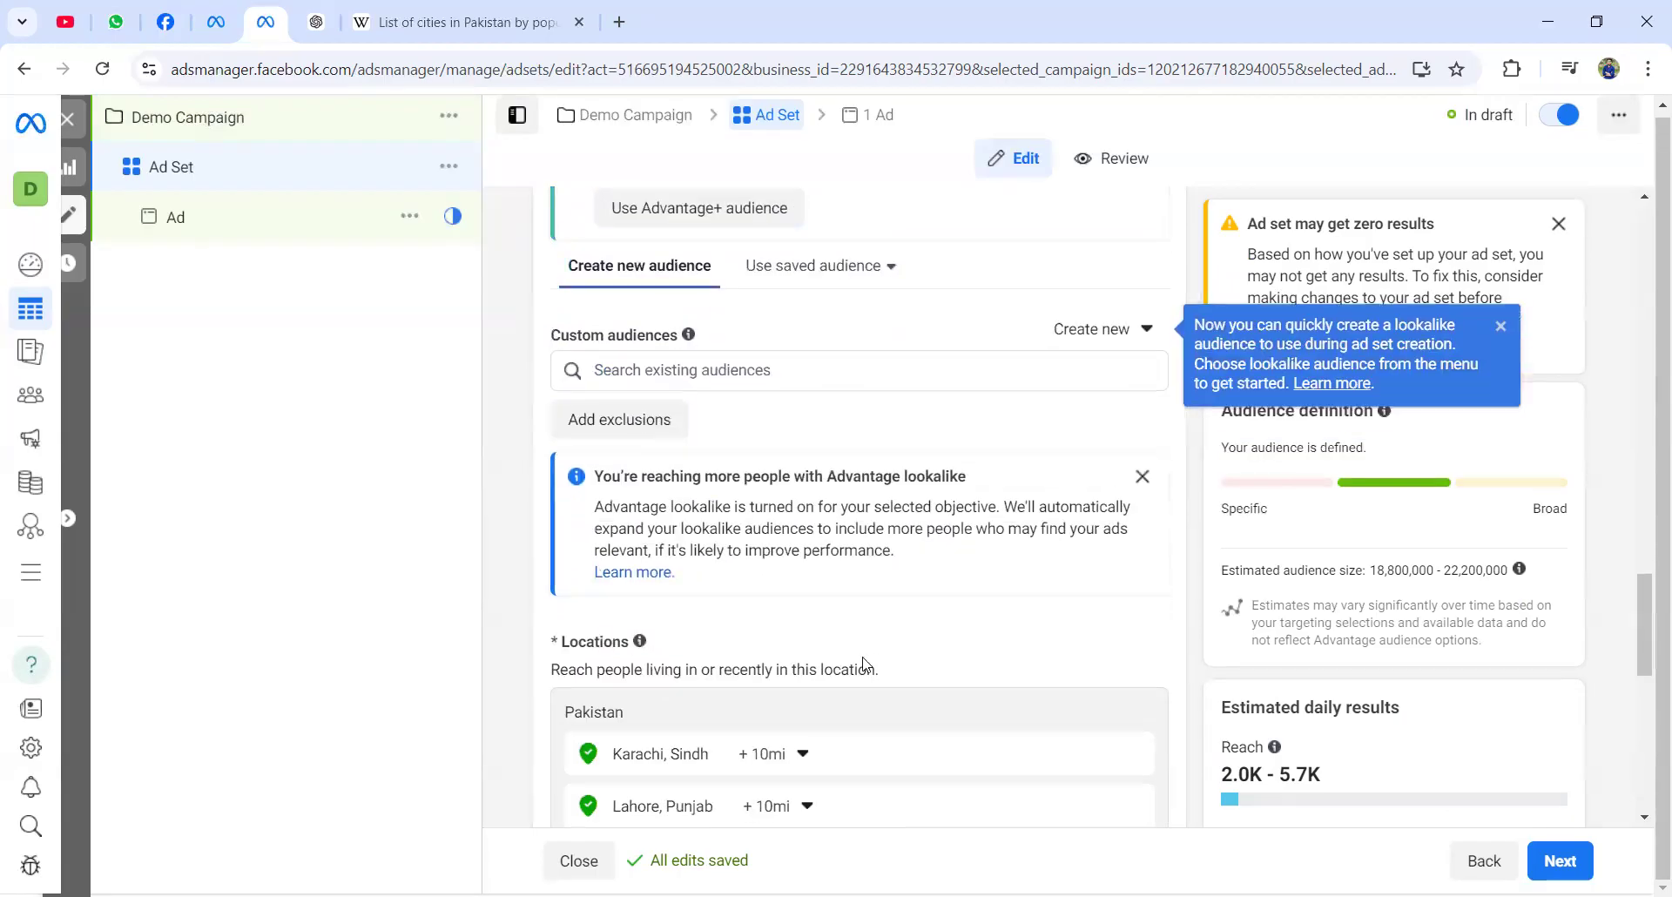
pyautogui.scroll(-4, 745, 641)
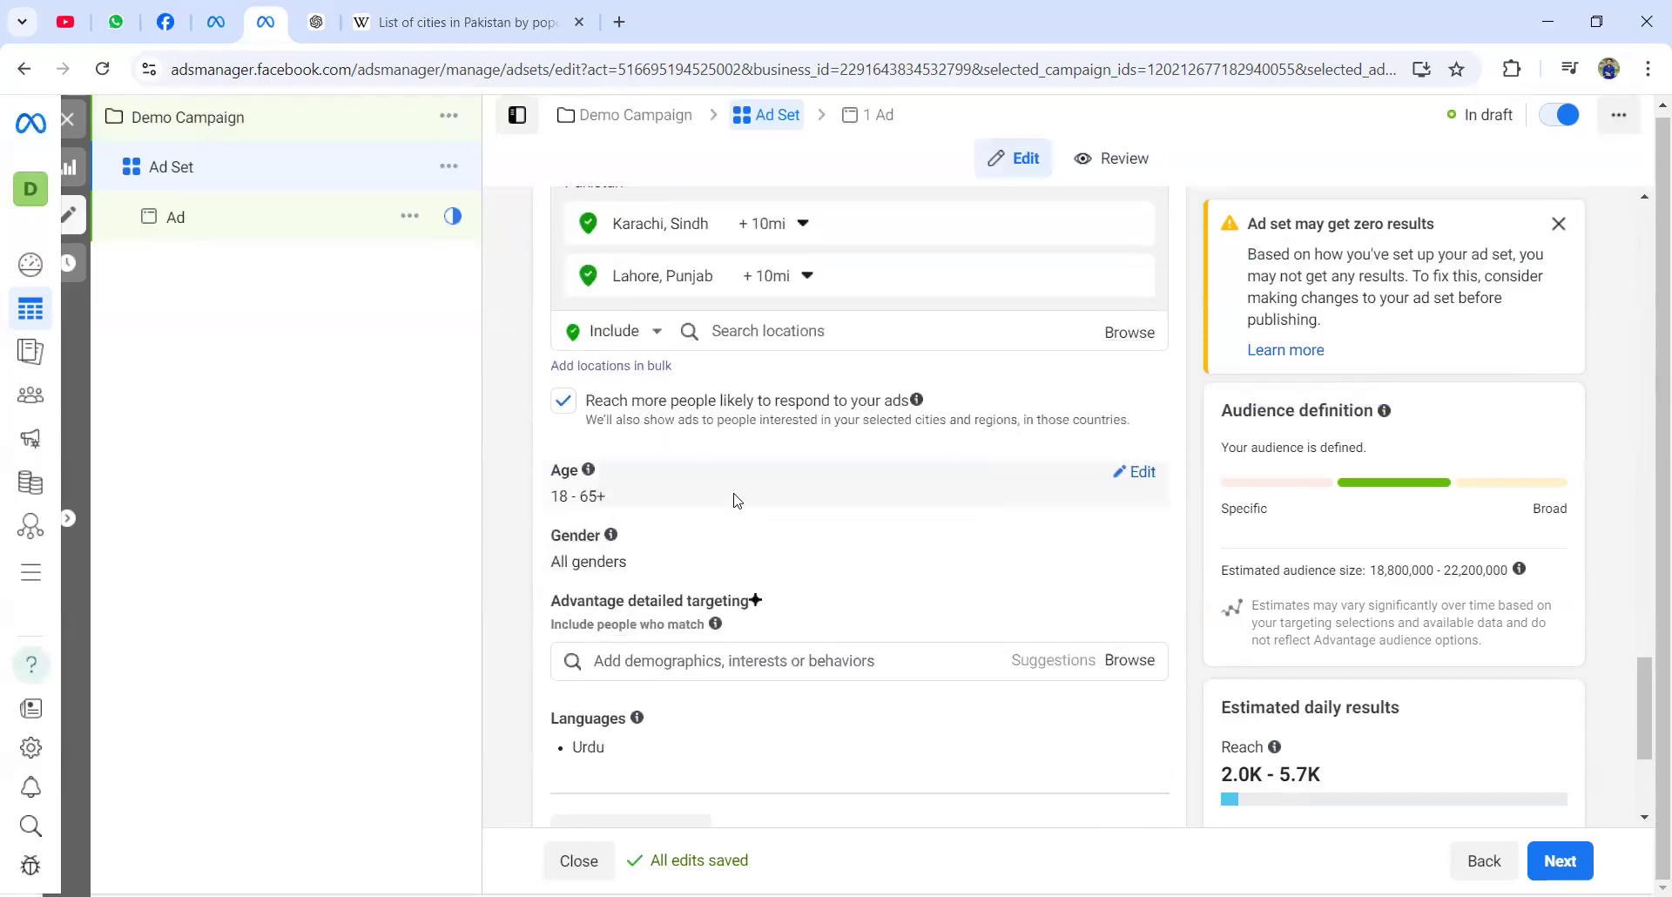
pyautogui.click(1125, 478)
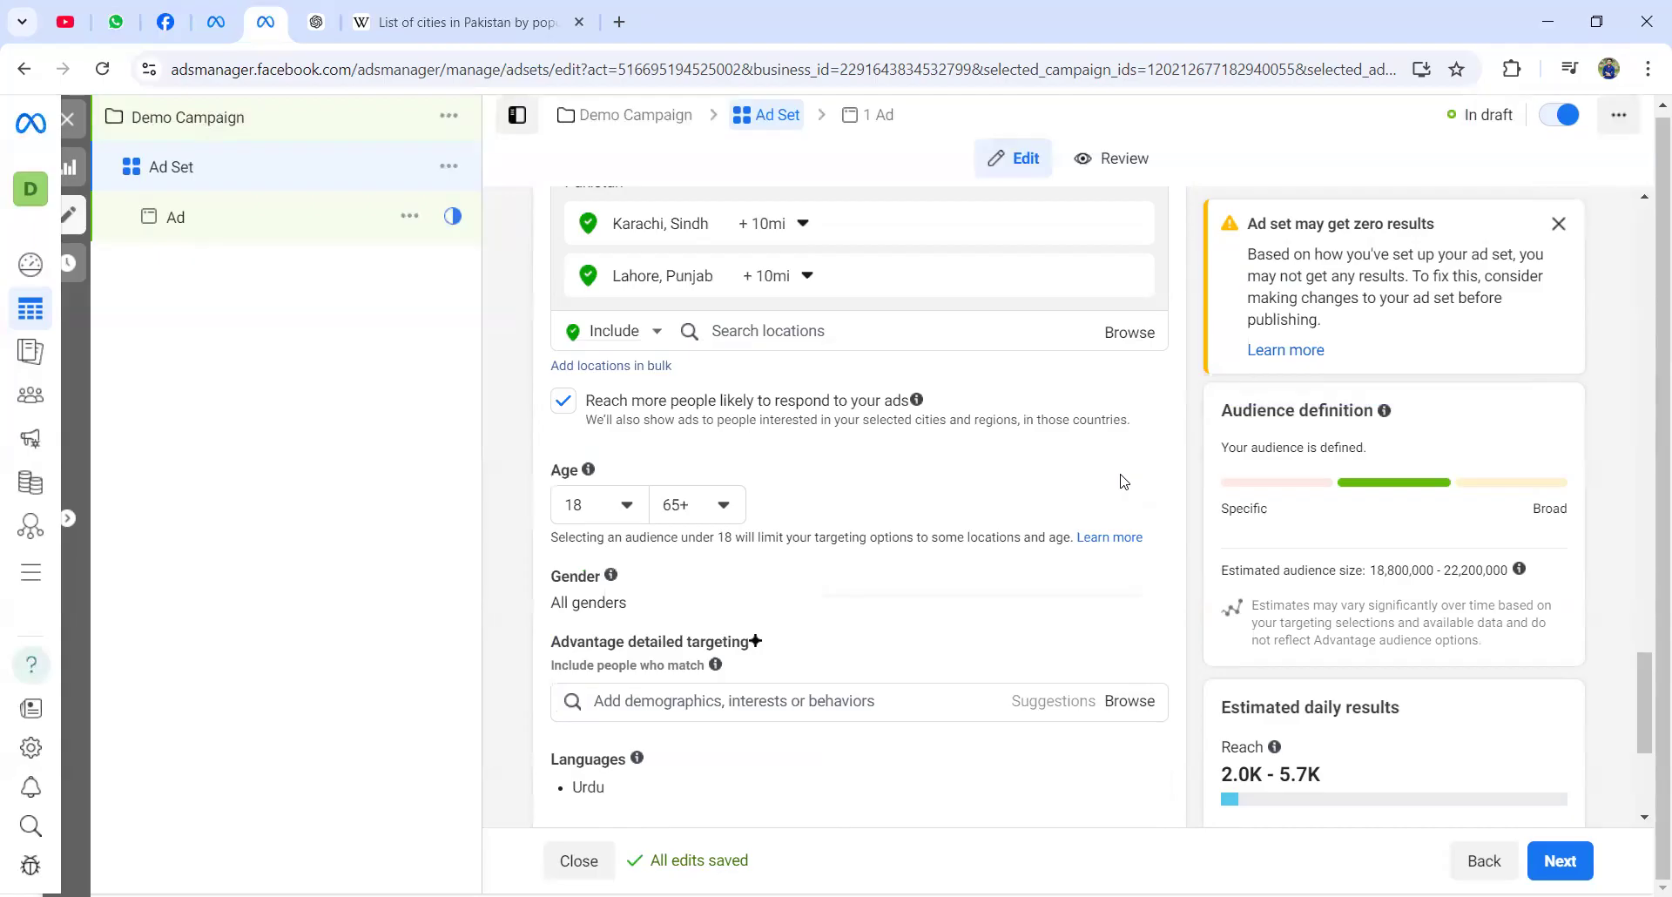
pyautogui.click(629, 514)
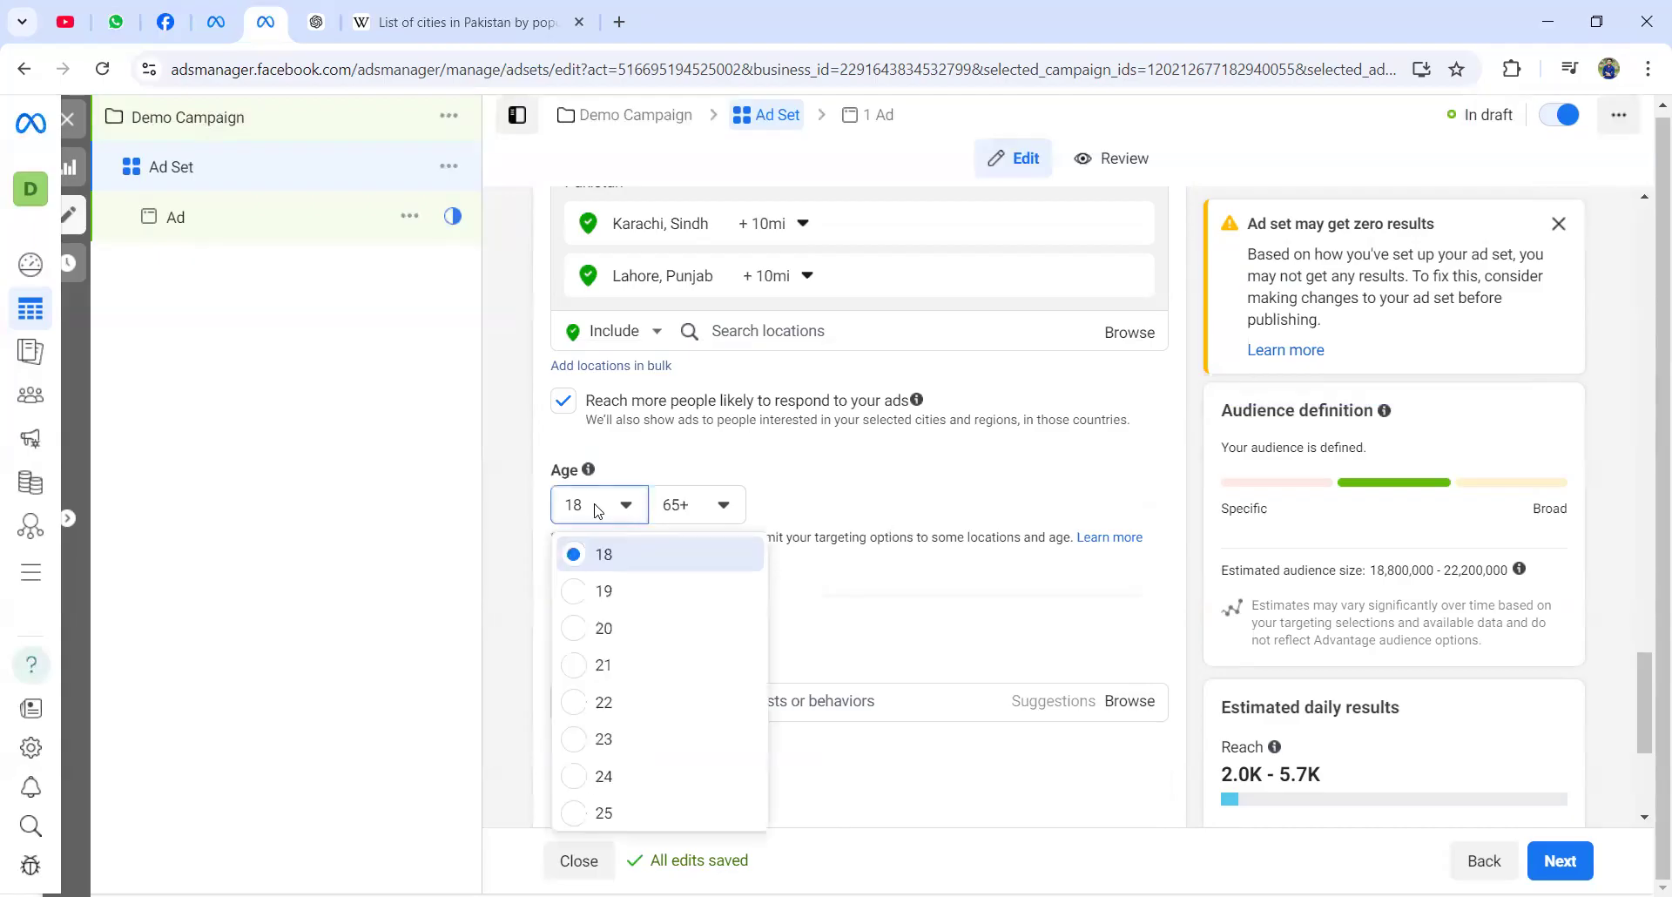
pyautogui.click(588, 628)
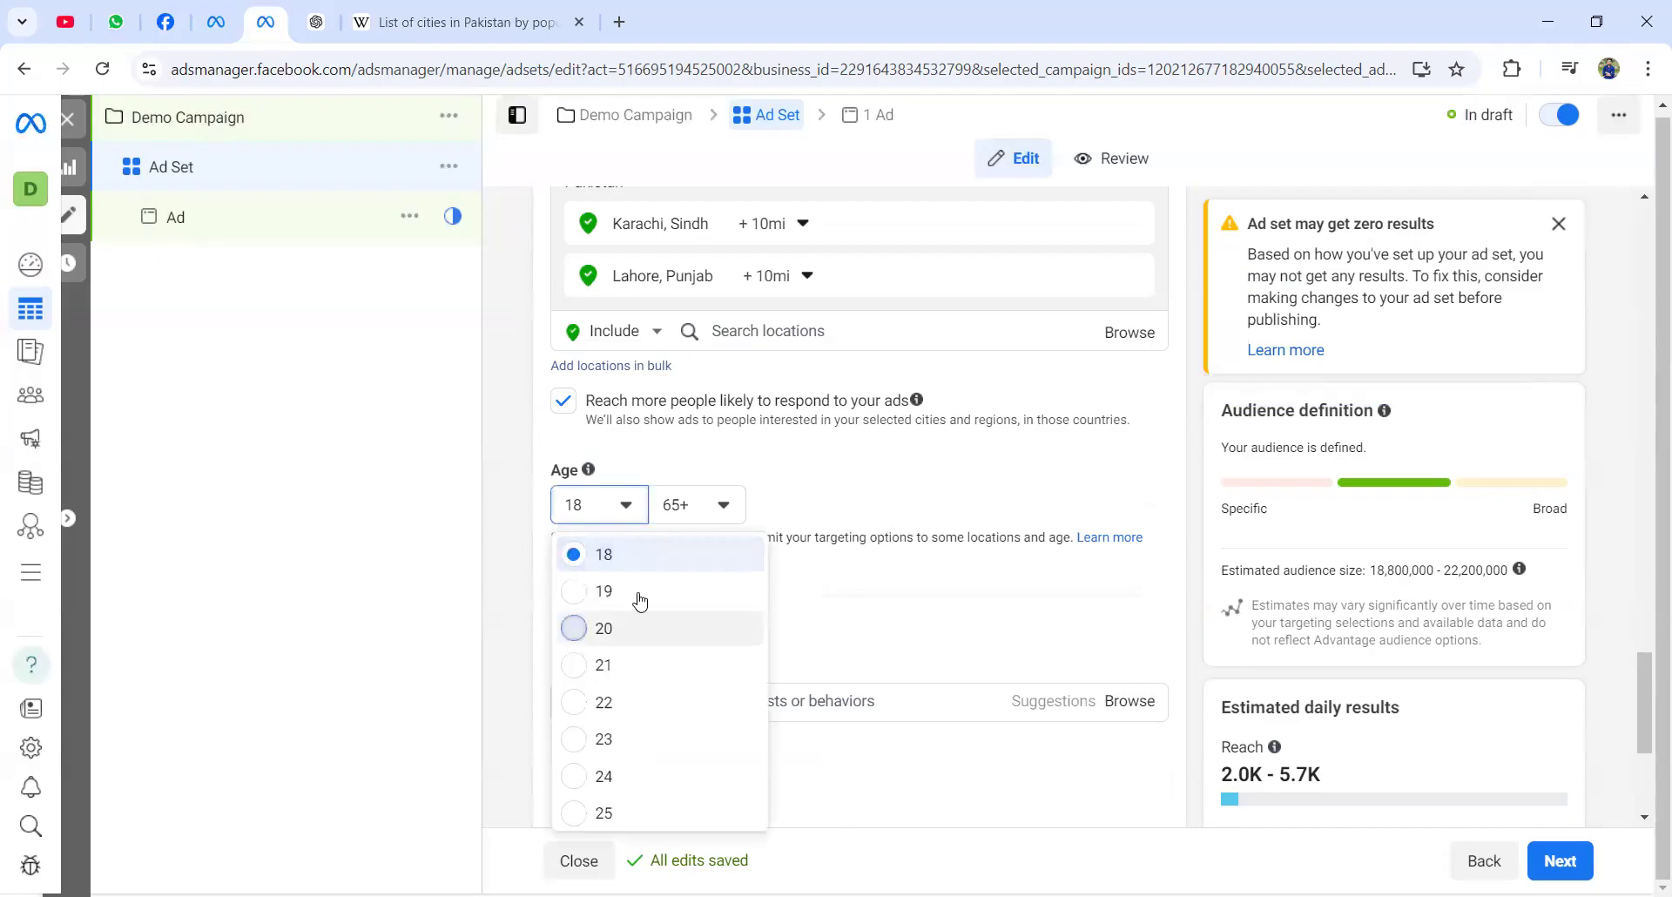
pyautogui.click(729, 506)
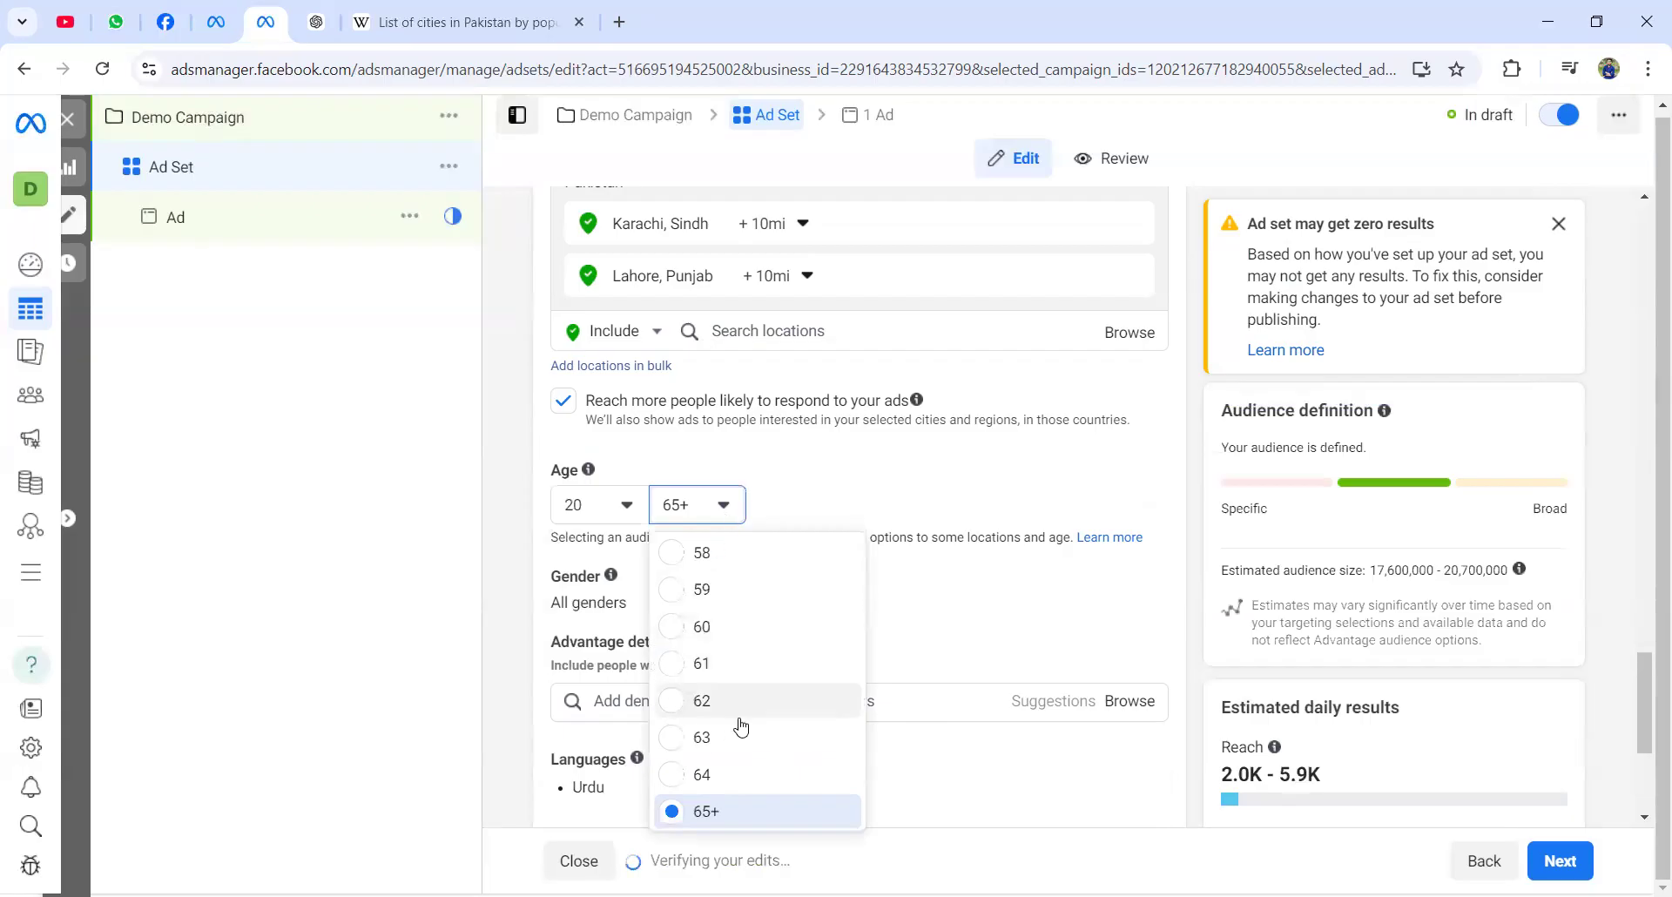
pyautogui.scroll(5, 706, 623)
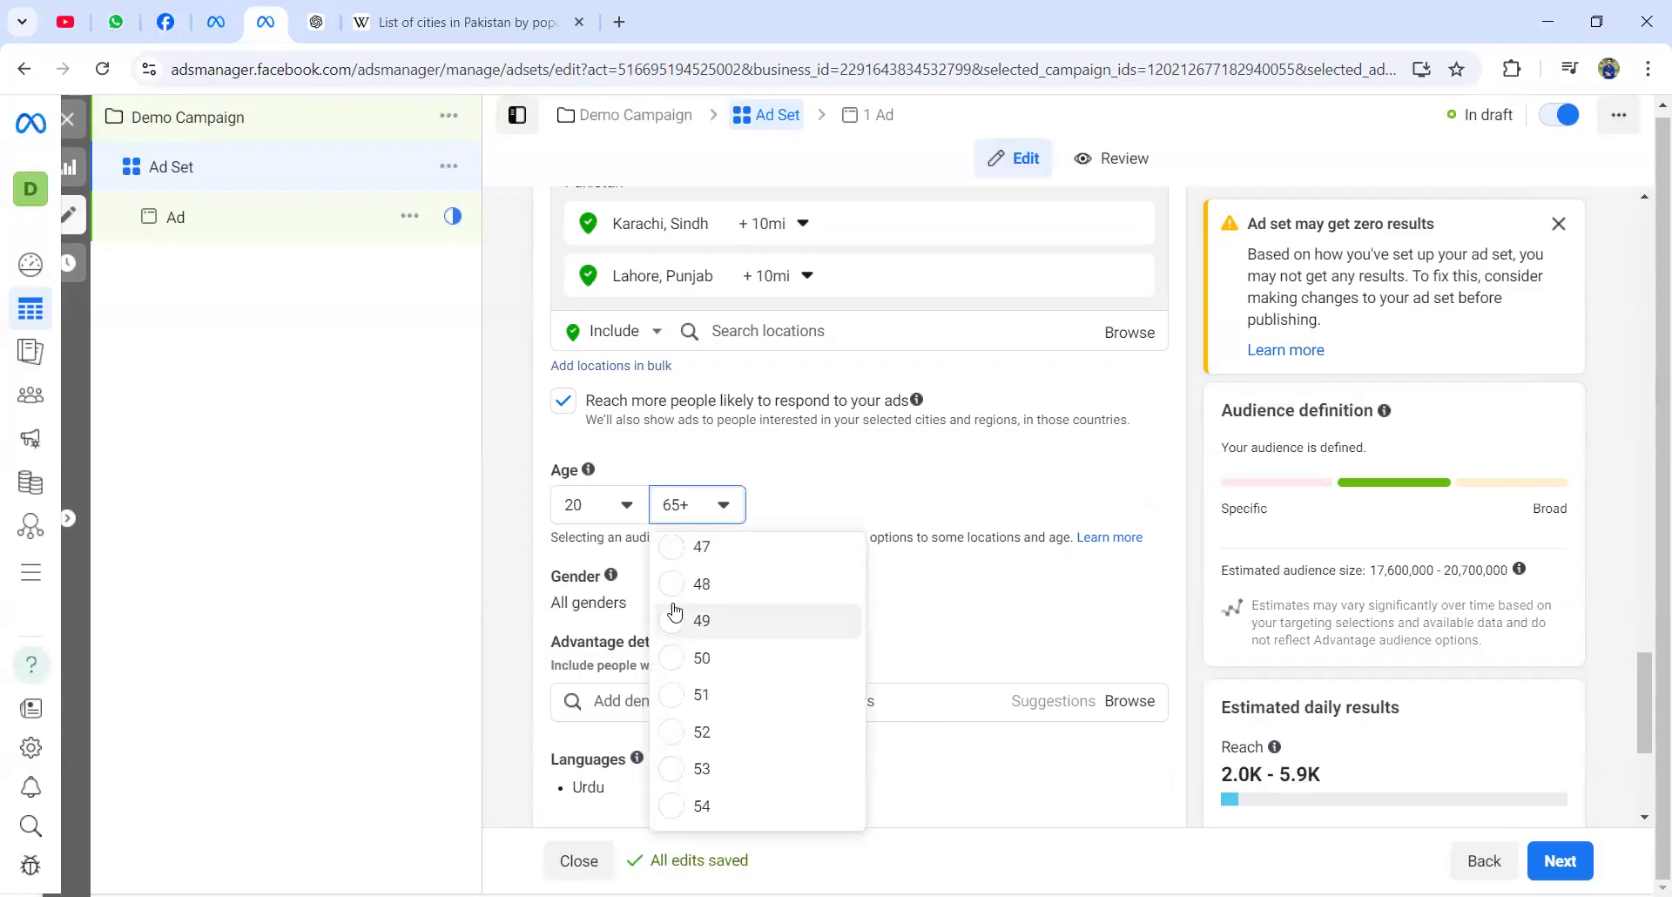
pyautogui.scroll(2, 694, 774)
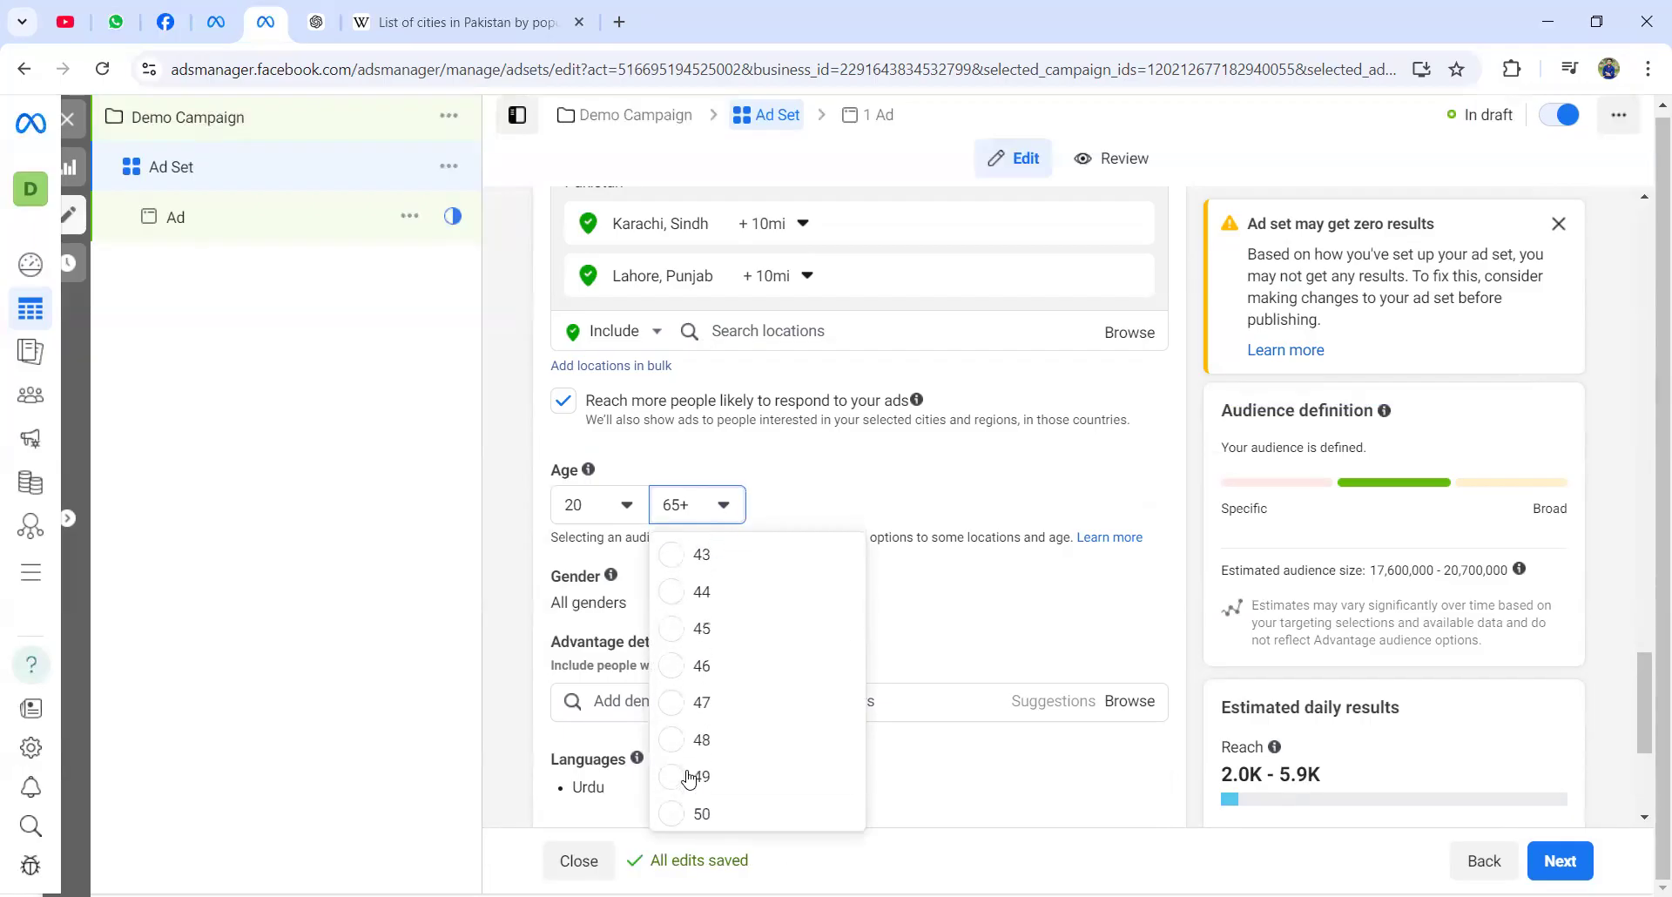
pyautogui.click(702, 629)
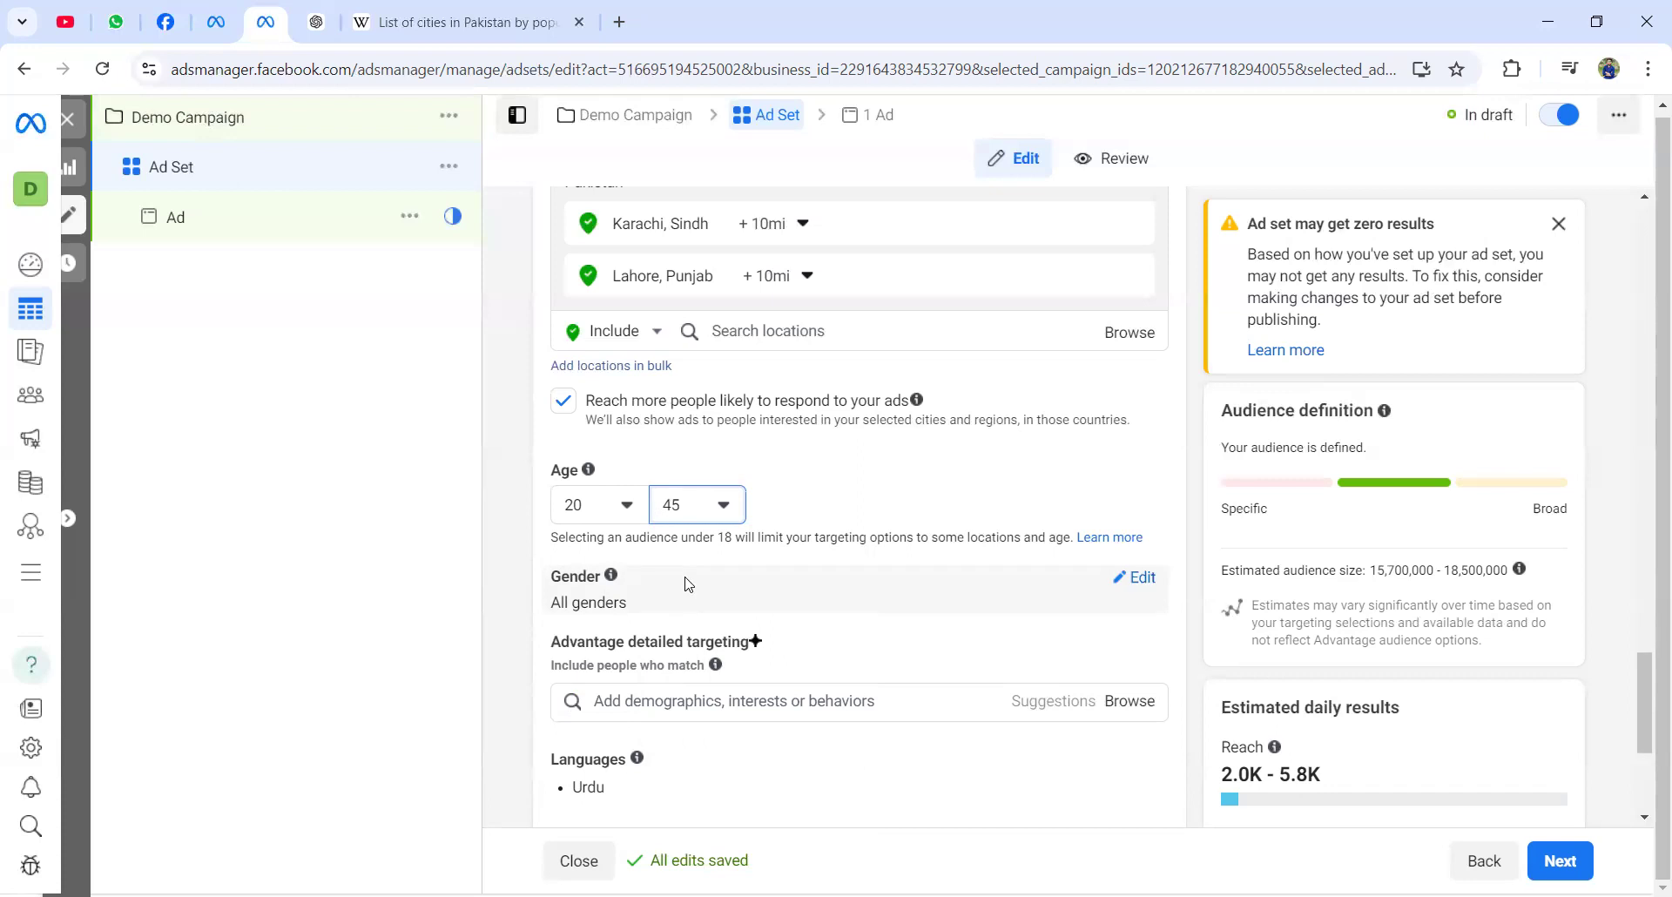
# - Search detailed targeting for "online" and include the Online shopping employer demographic
pyautogui.scroll(-2, 684, 583)
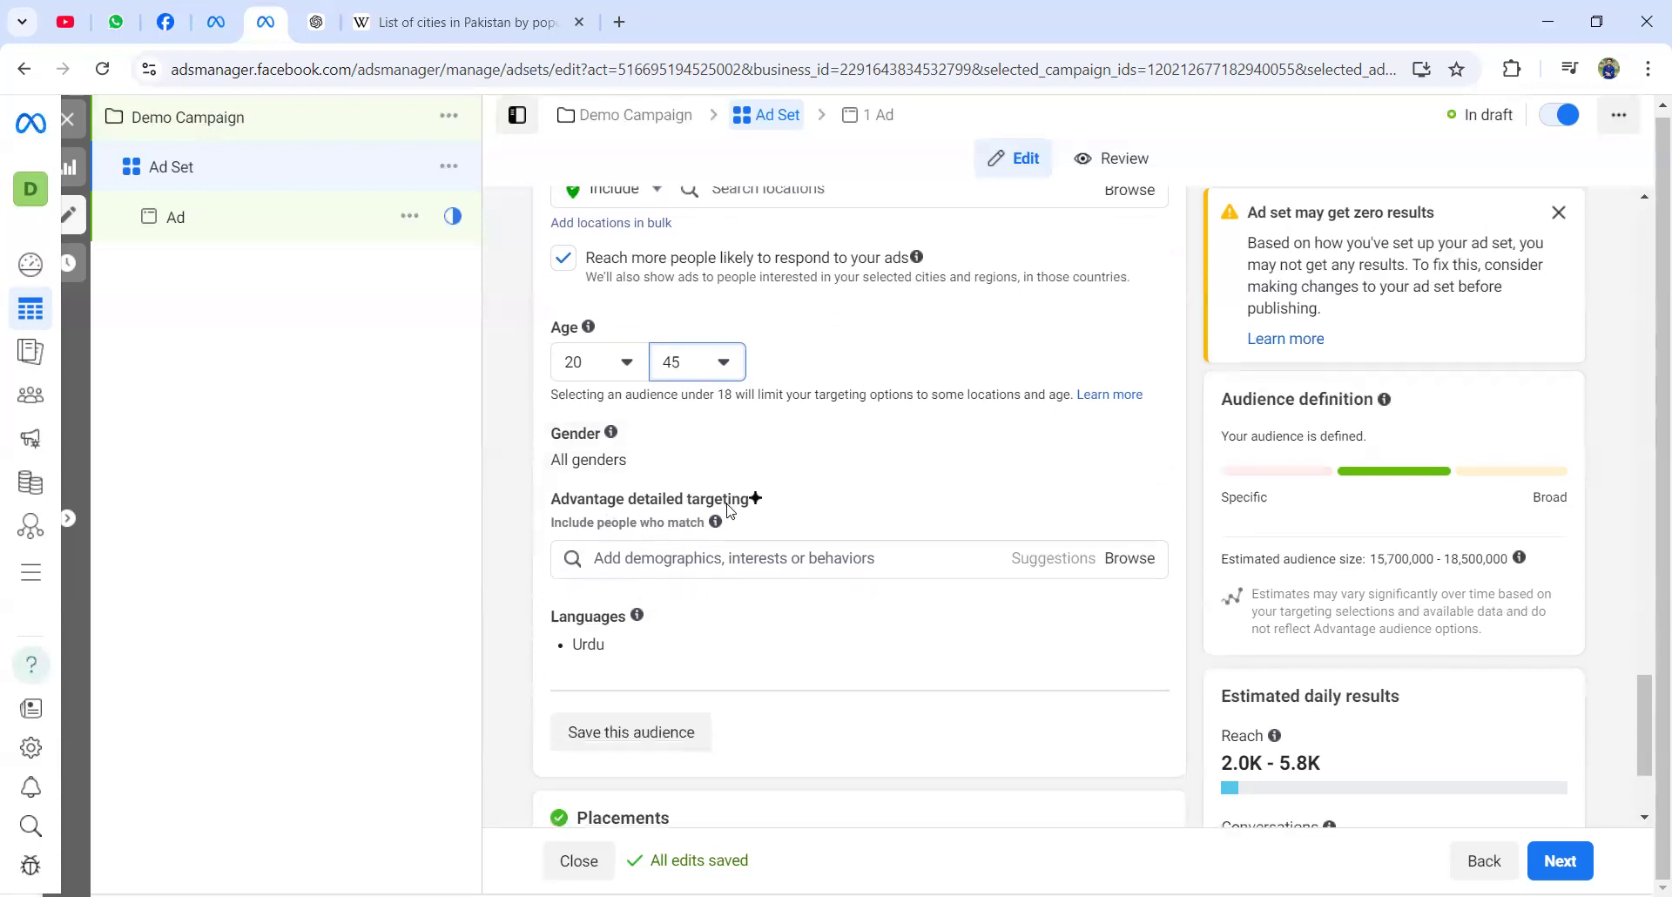
pyautogui.click(729, 558)
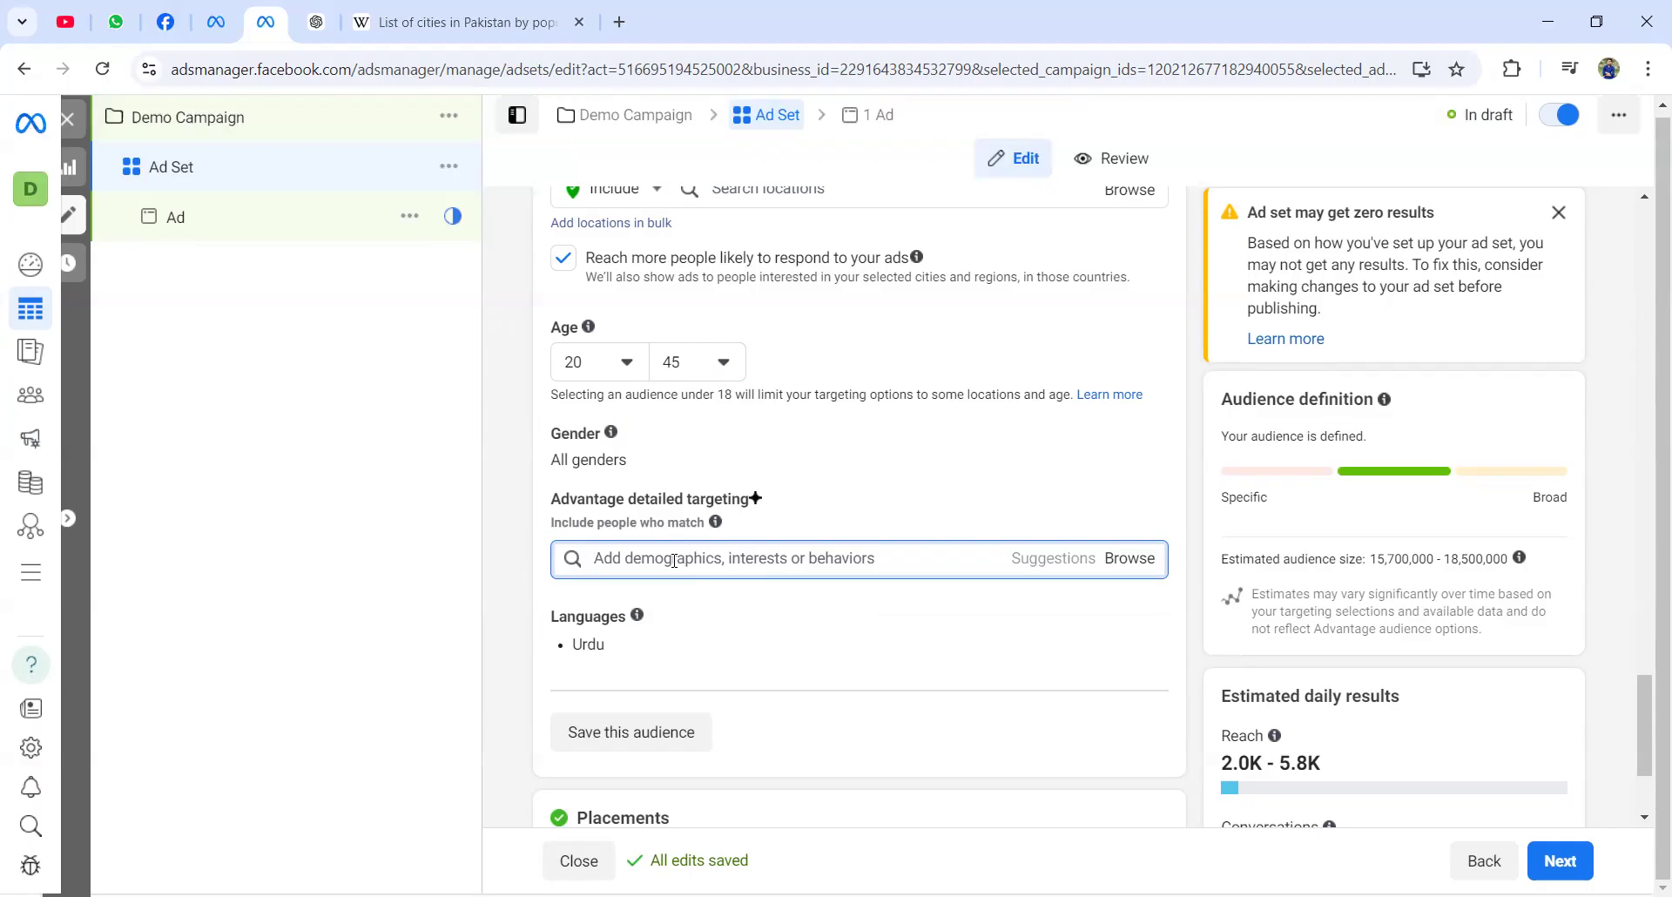
pyautogui.write('online')
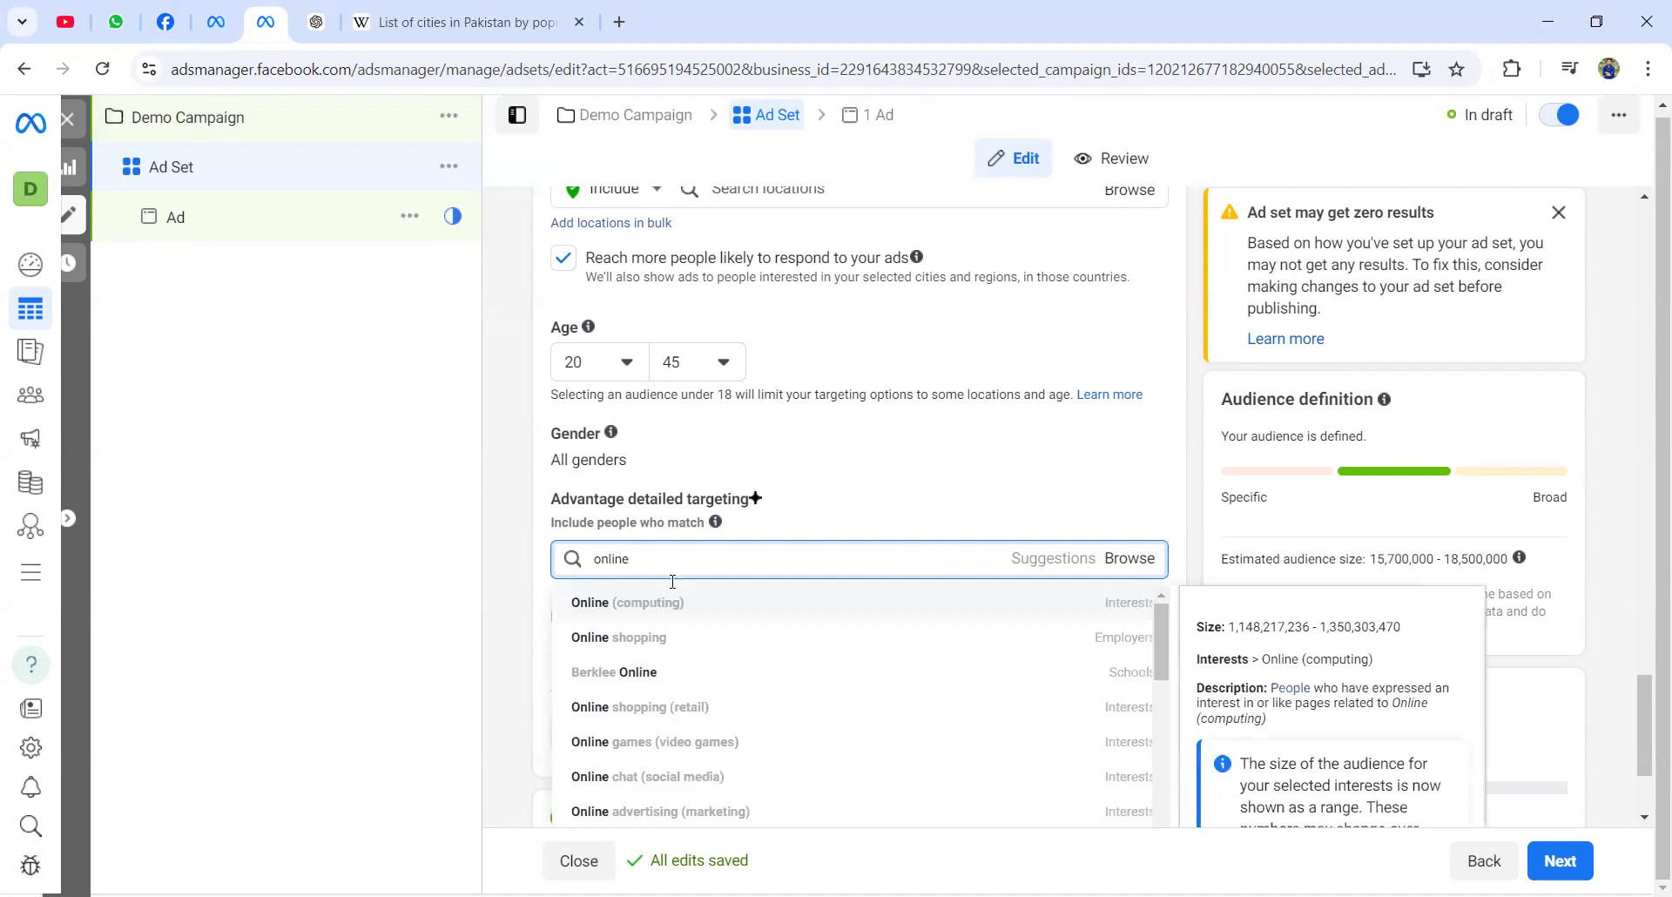
pyautogui.click(640, 646)
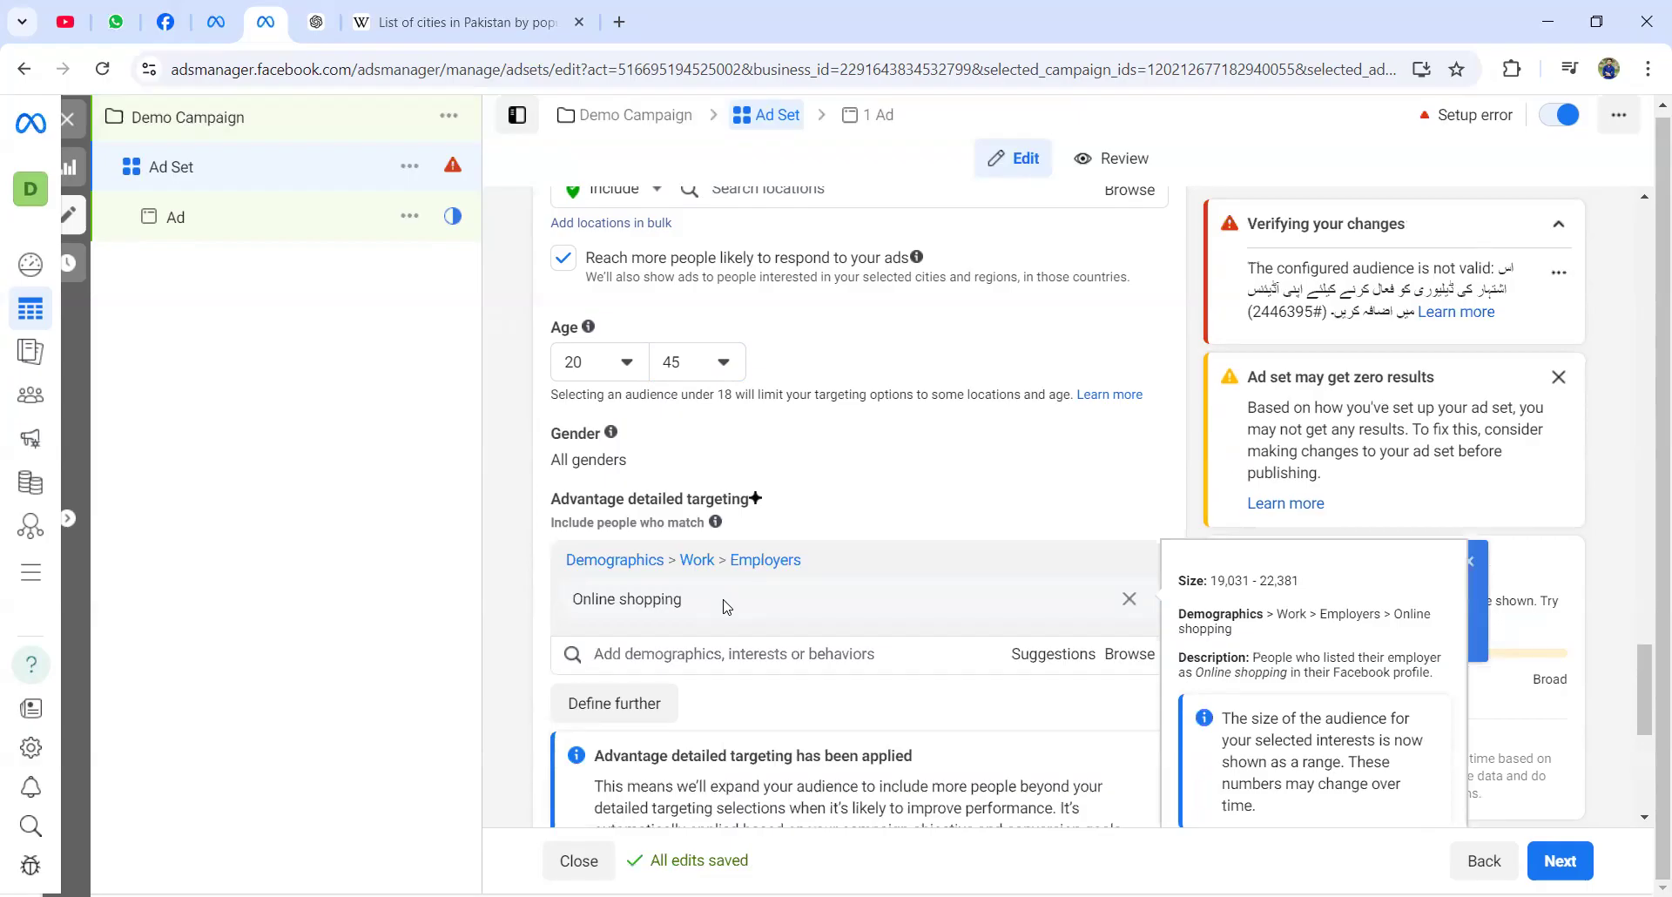
# - Include the Online shopping (retail) interest from the detailed targeting suggestions
pyautogui.scroll(-2, 812, 612)
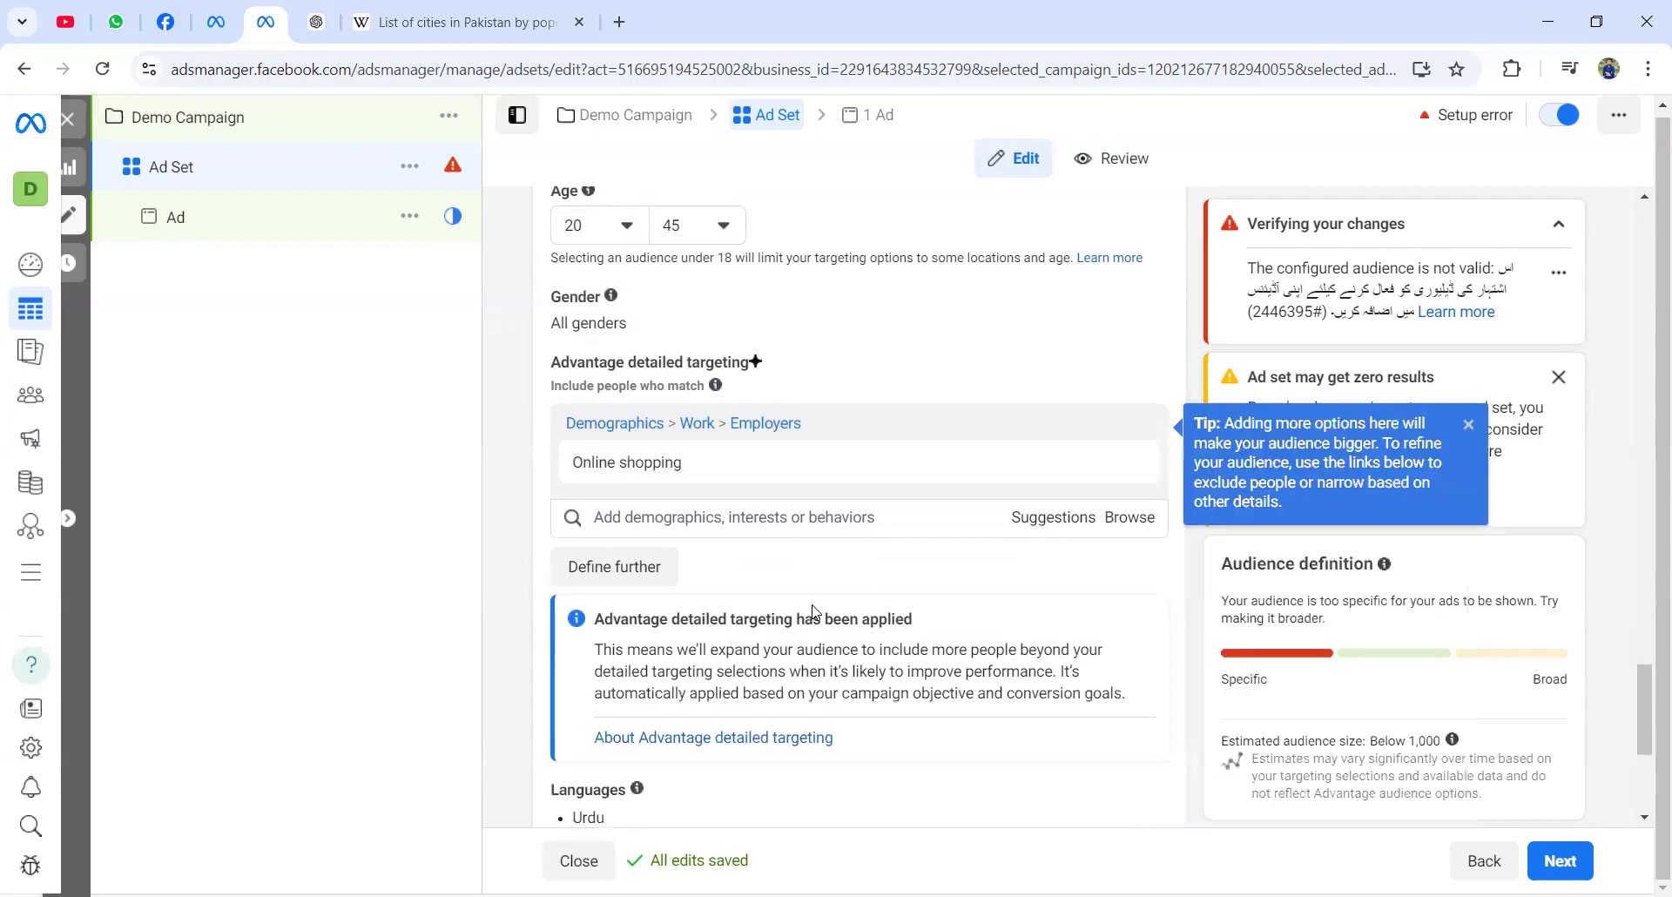
pyautogui.scroll(-1, 812, 611)
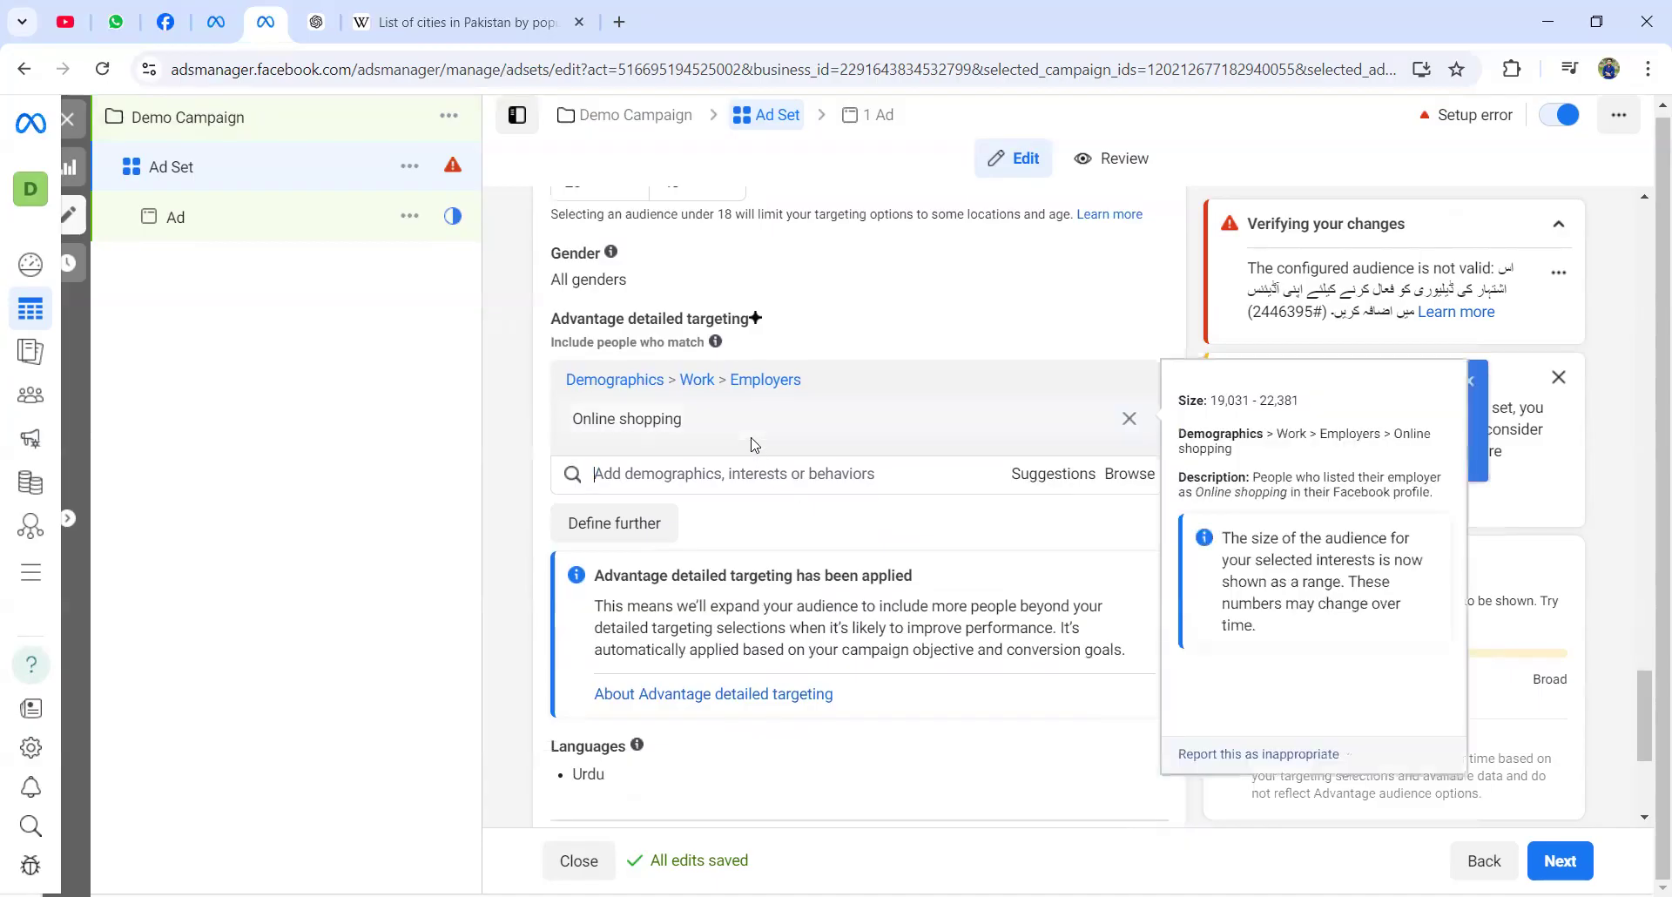
pyautogui.click(1048, 481)
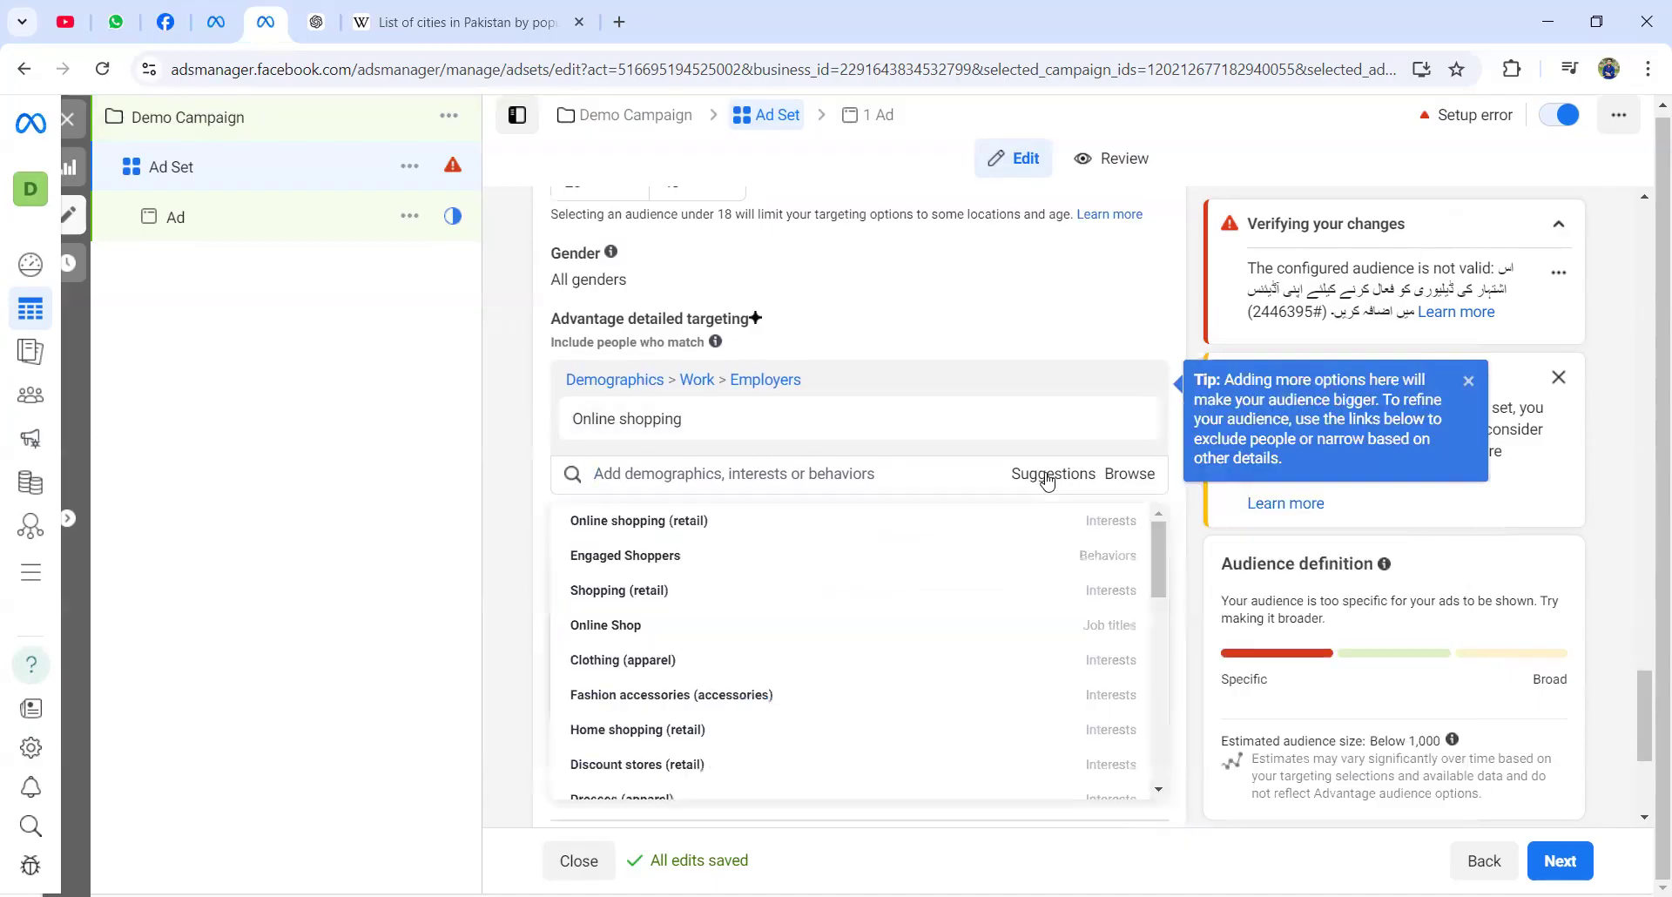
pyautogui.click(1048, 482)
pyautogui.click(1048, 482)
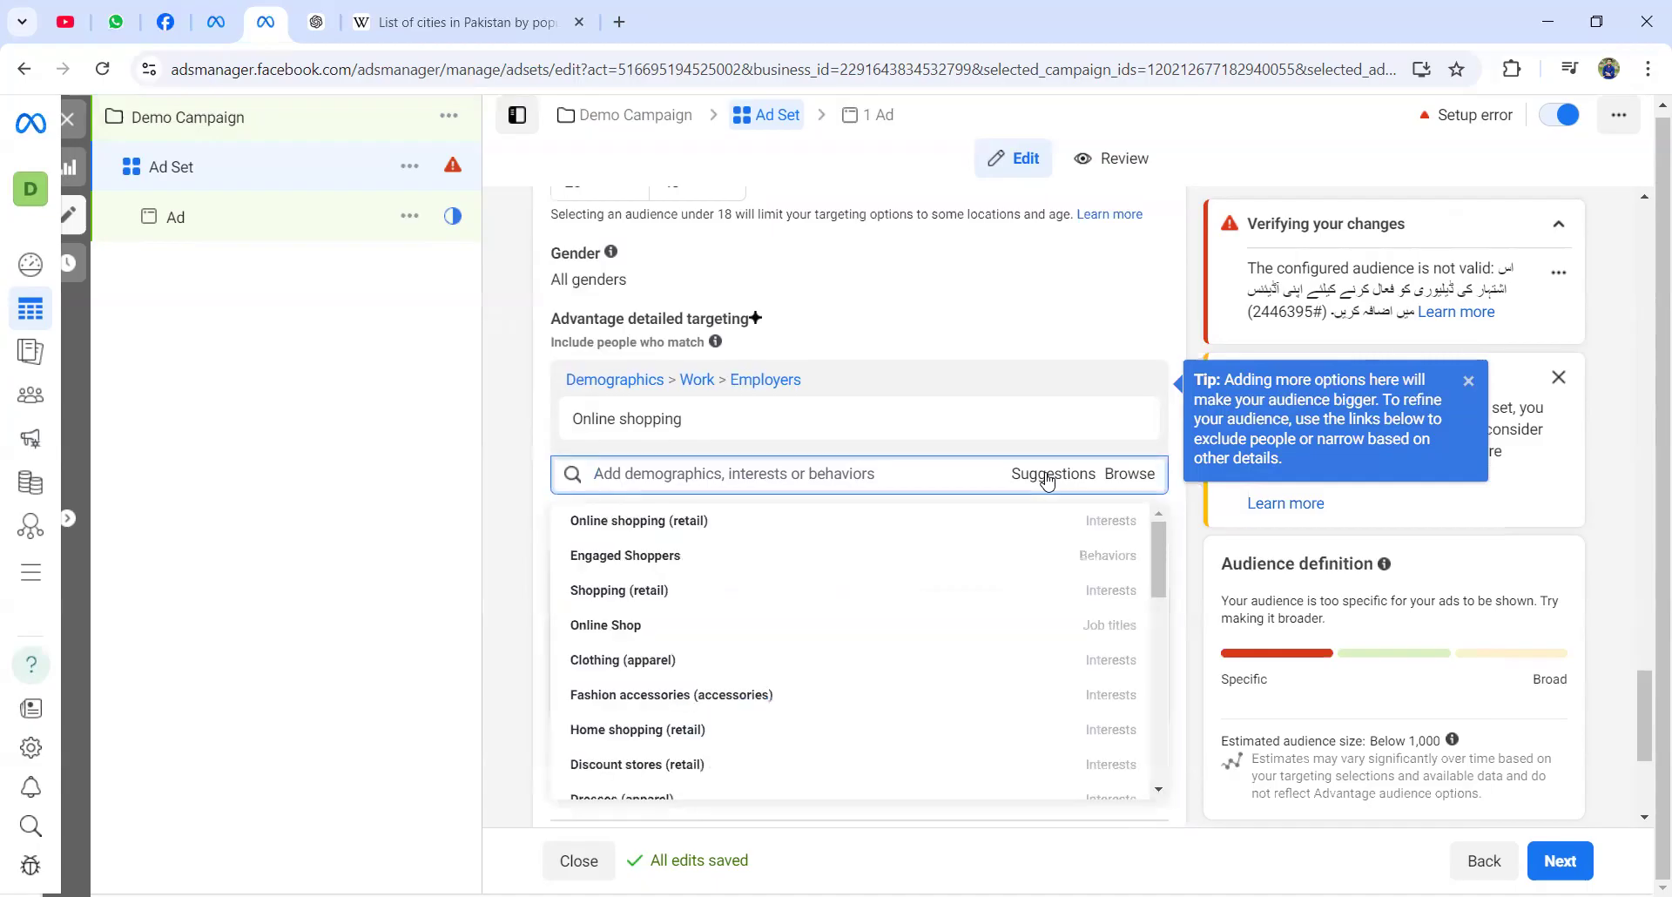
pyautogui.moveTo(688, 527)
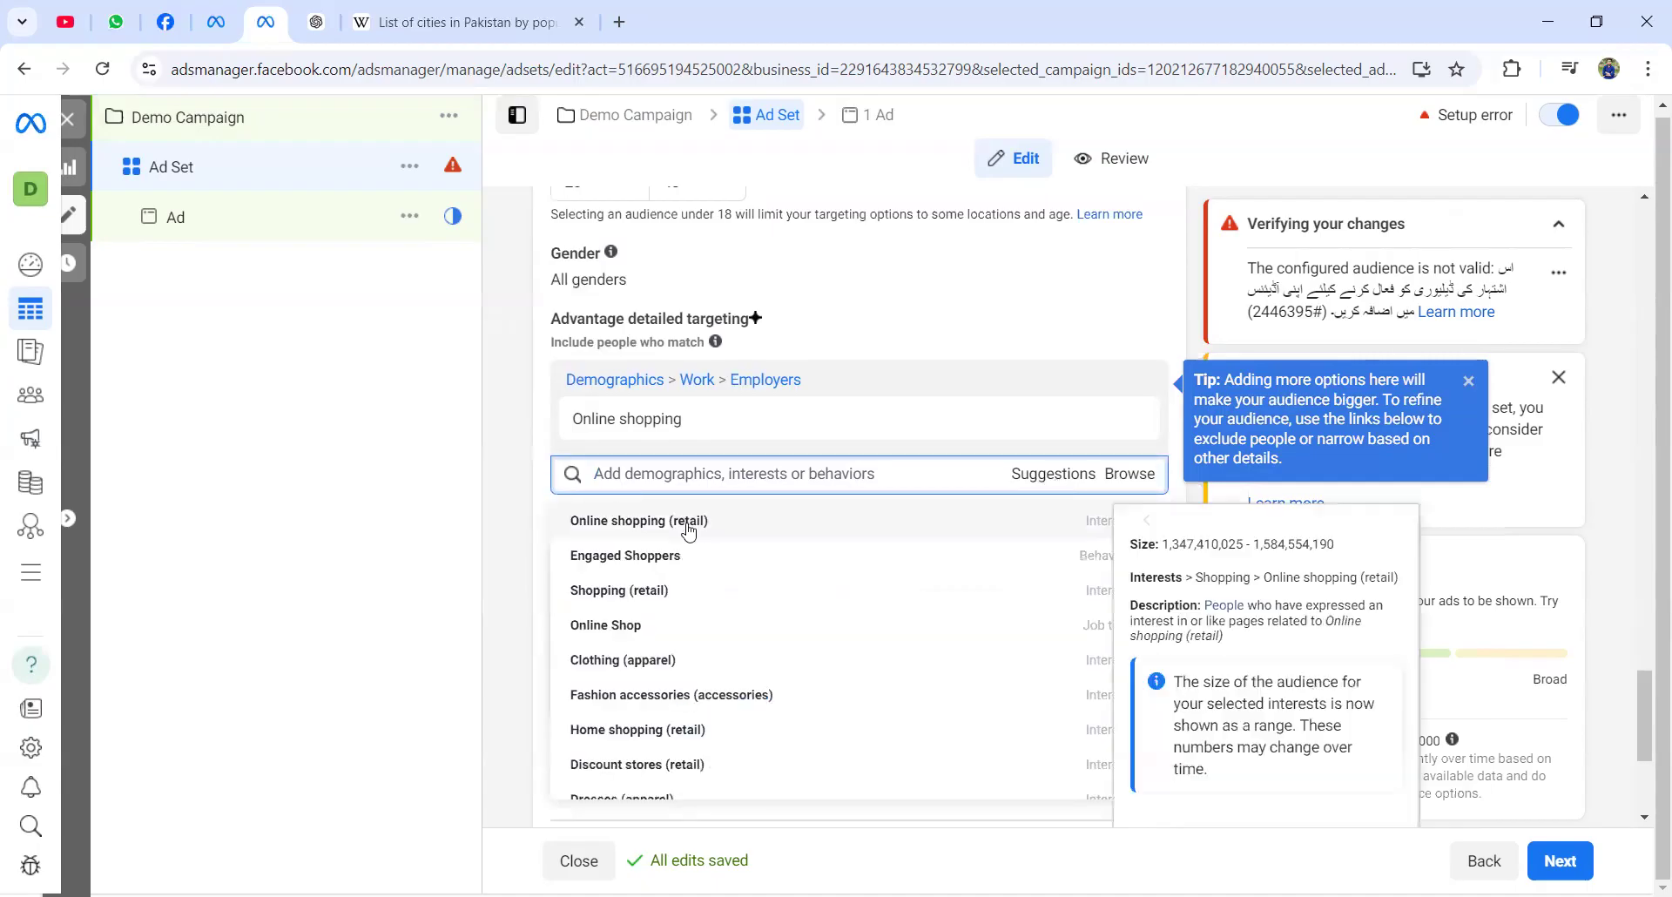
pyautogui.click(662, 522)
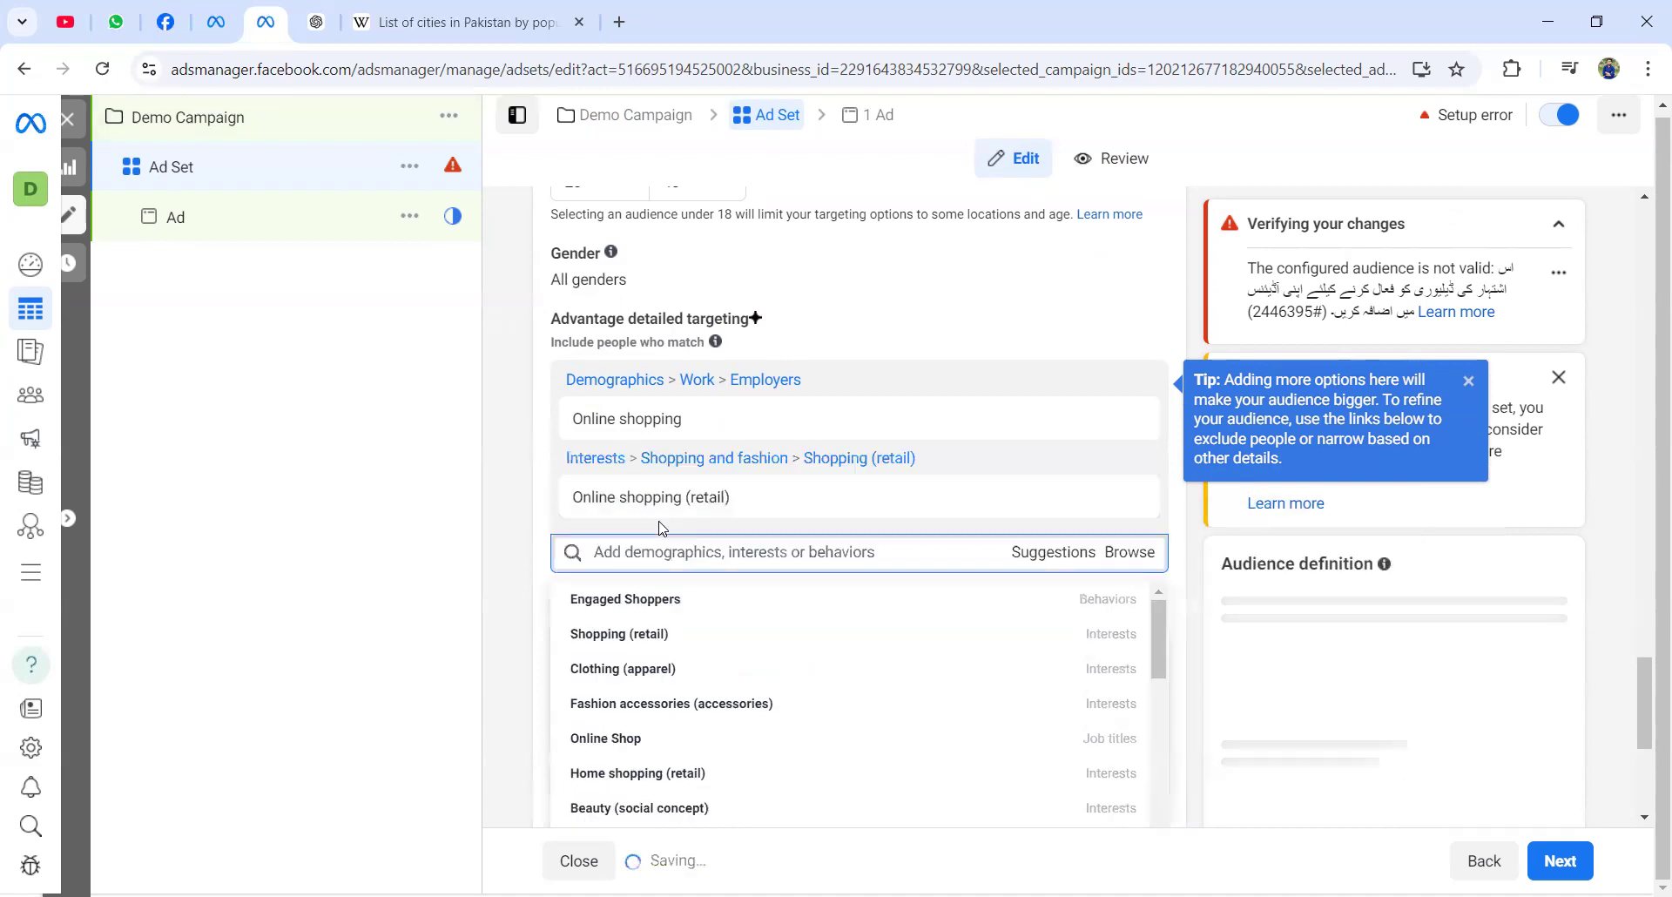
# - Include the suggested interests Clothing (apparel) and Home shopping (retail) in the detailed targeting
pyautogui.moveTo(640, 597)
pyautogui.moveTo(653, 632)
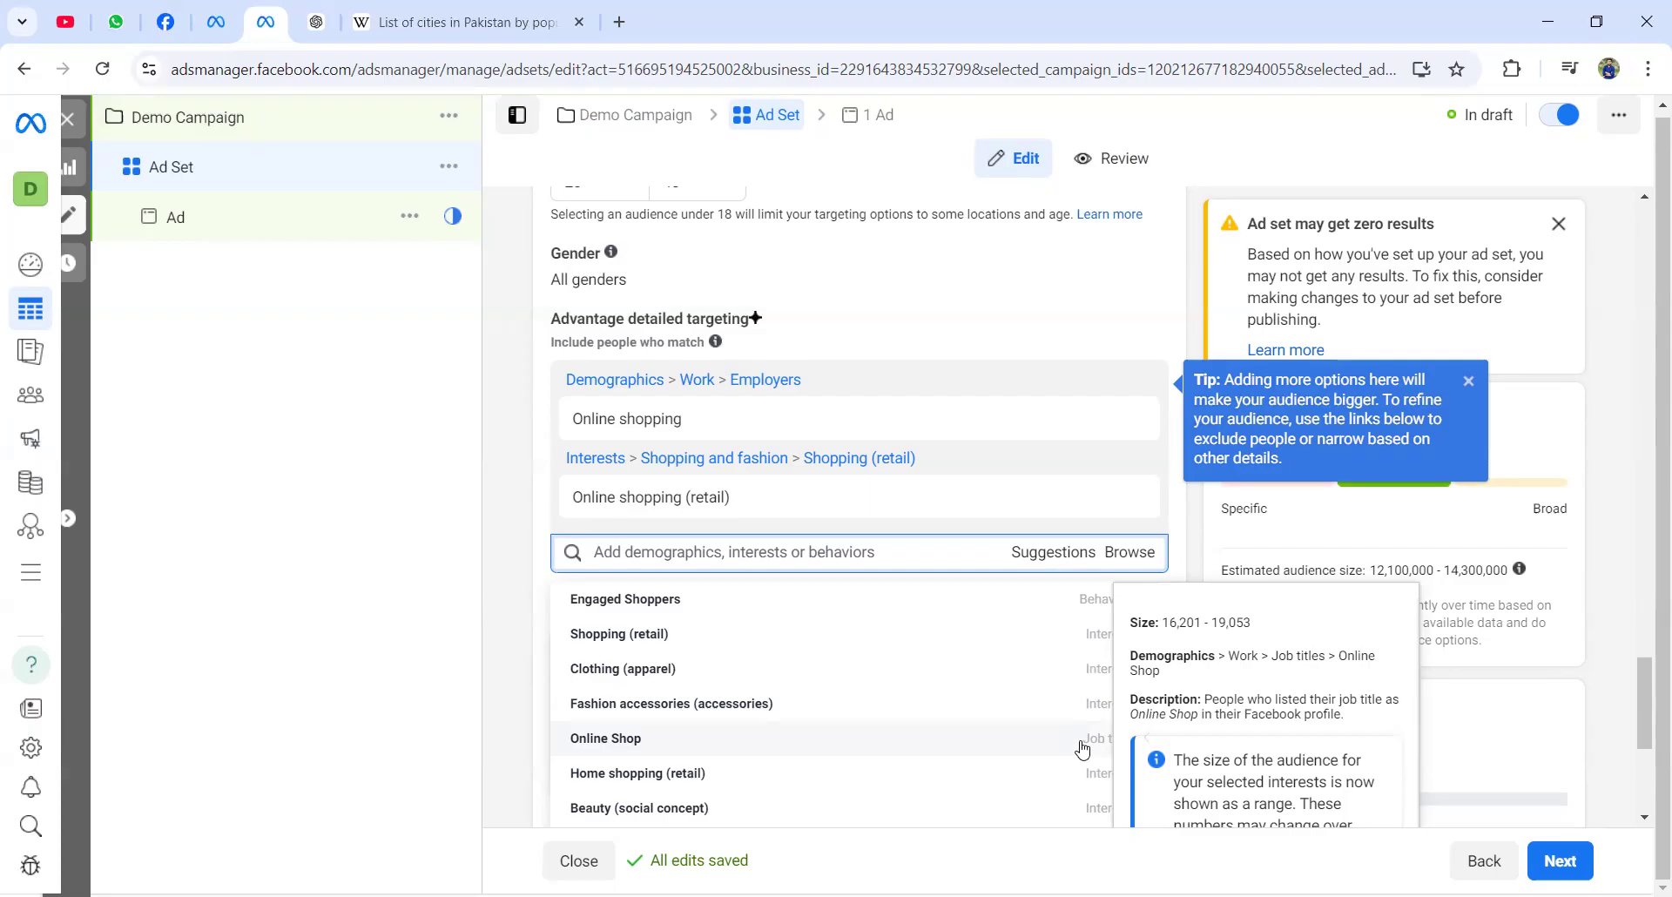
pyautogui.click(669, 674)
pyautogui.scroll(-2, 753, 725)
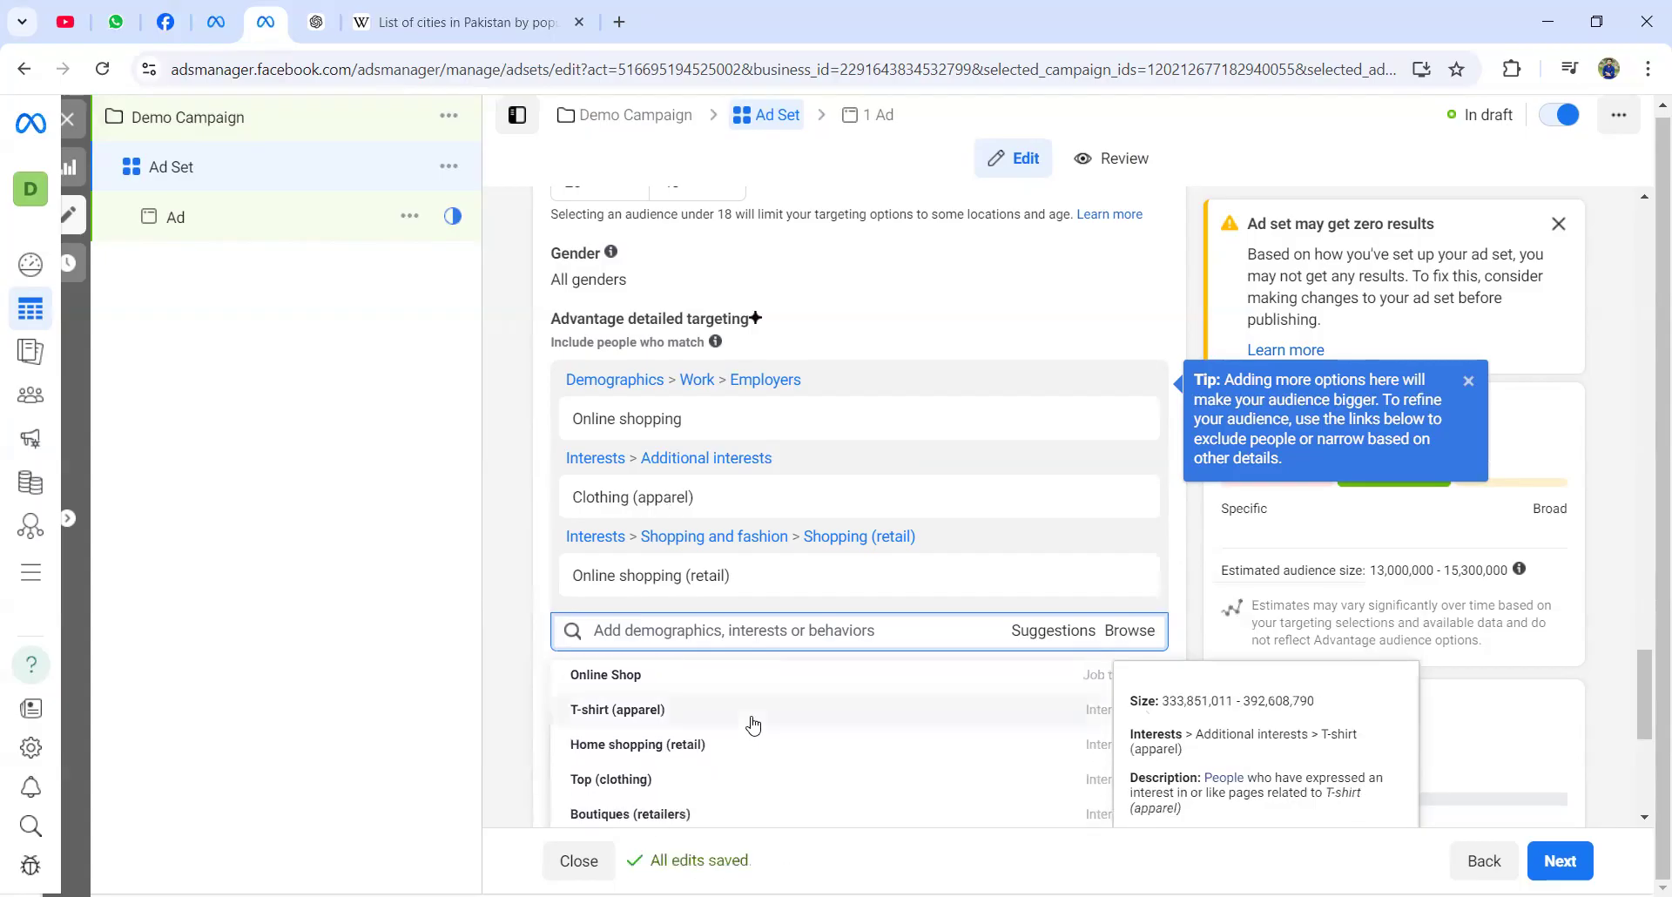
pyautogui.click(622, 745)
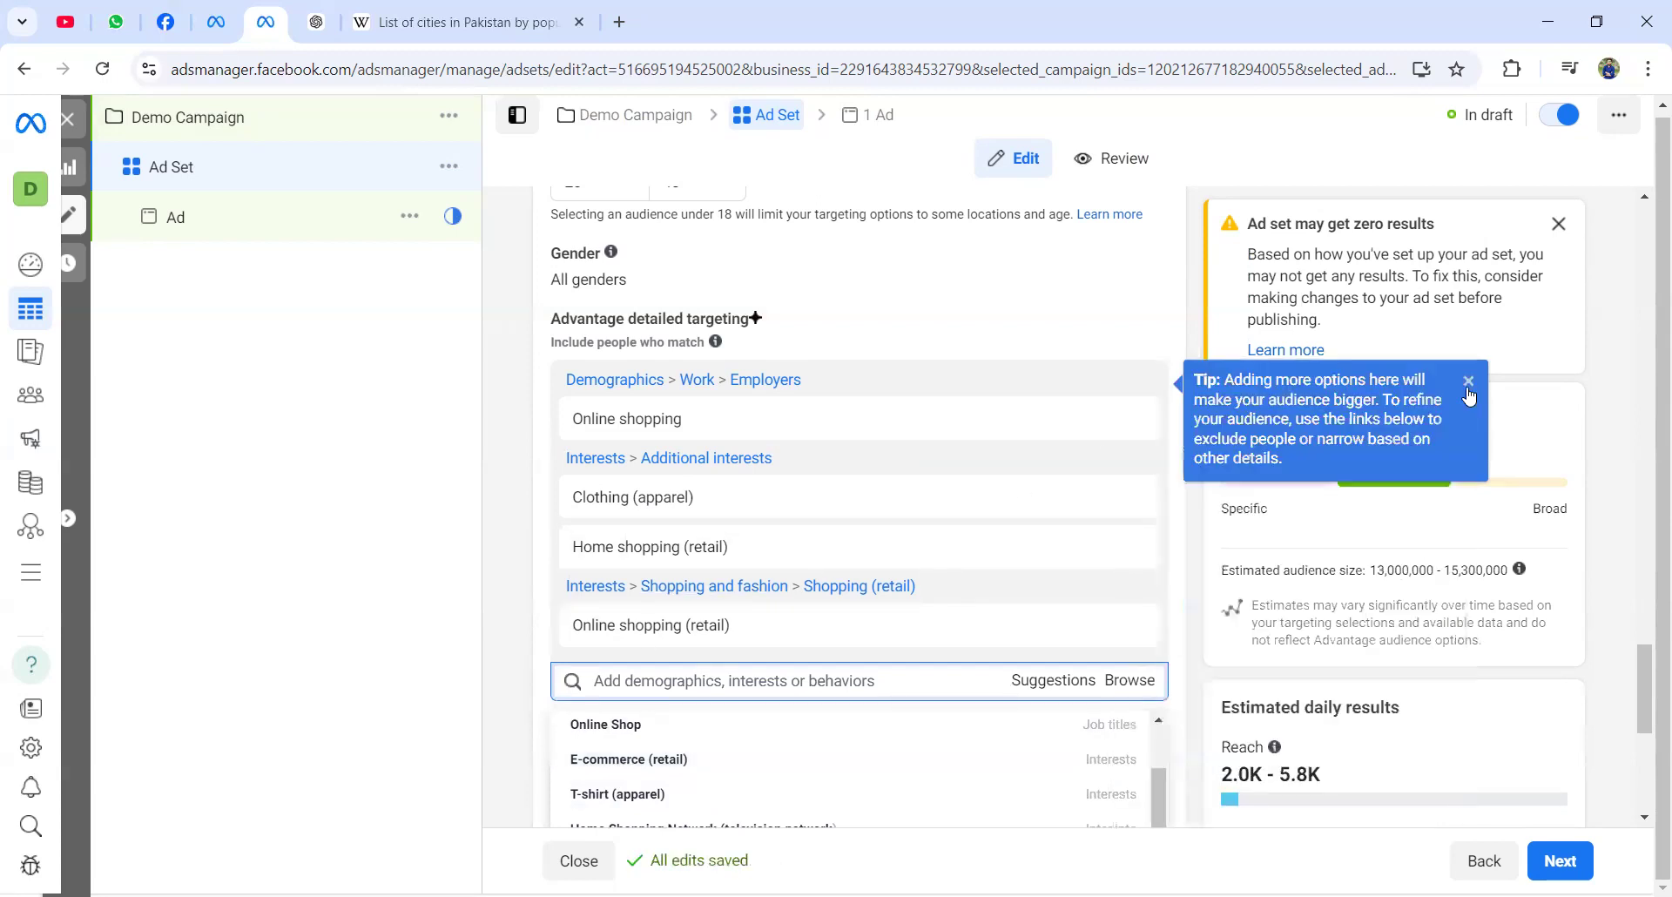
# - Save the configured audience as a new saved audience named Digital Marketing
pyautogui.scroll(-1, 1030, 416)
pyautogui.scroll(-8, 1030, 416)
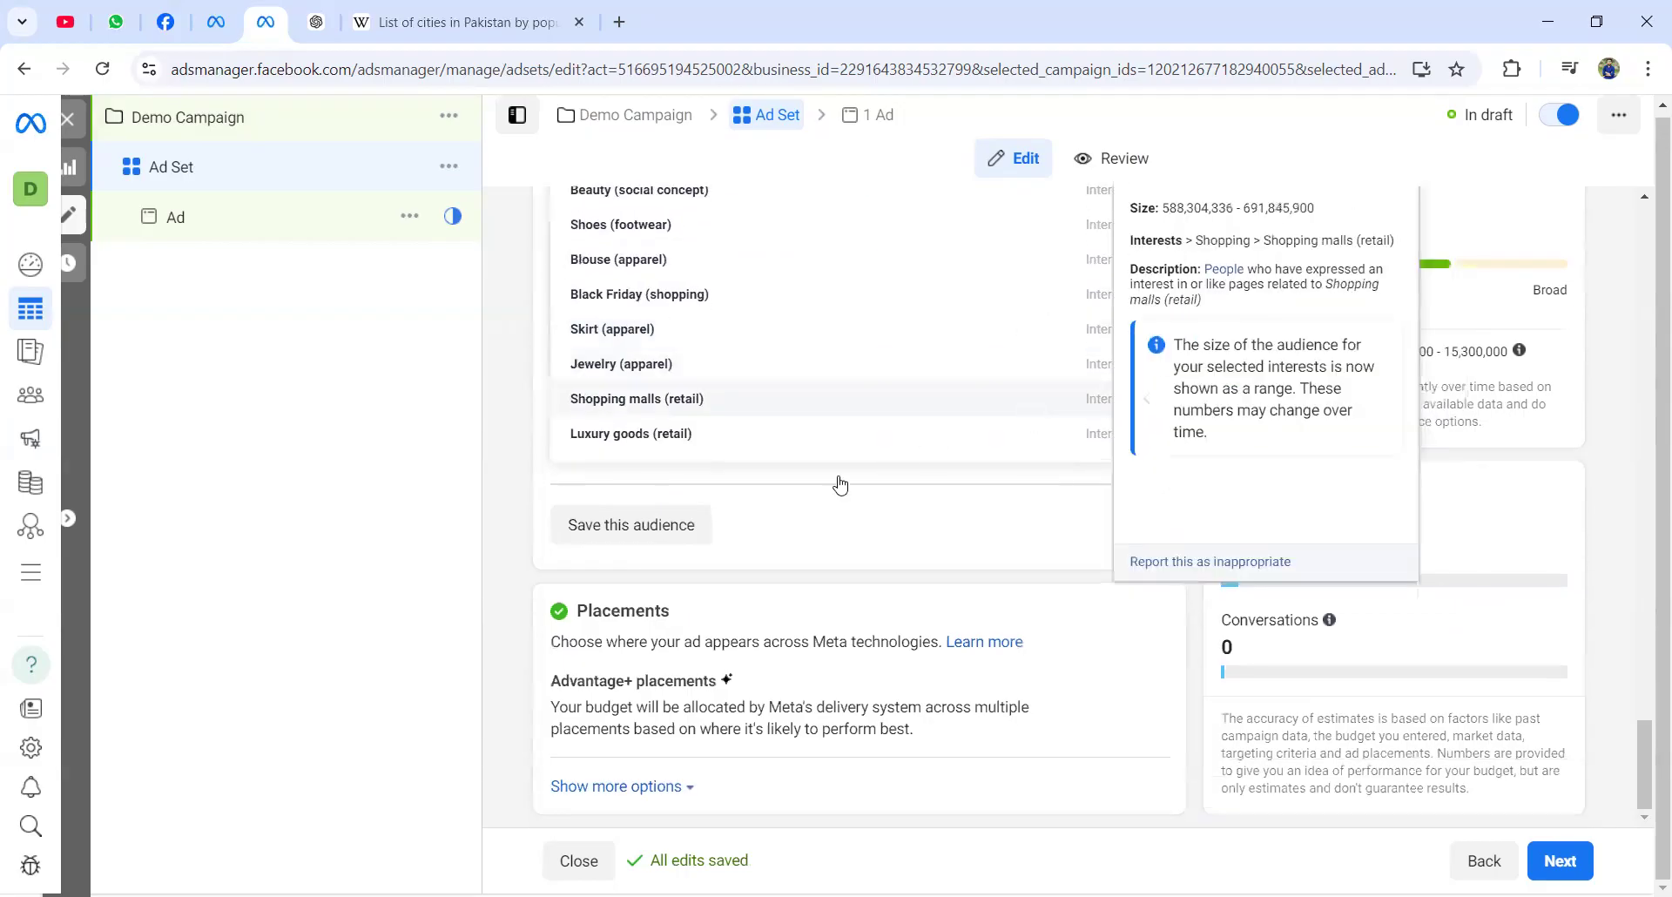
pyautogui.click(649, 534)
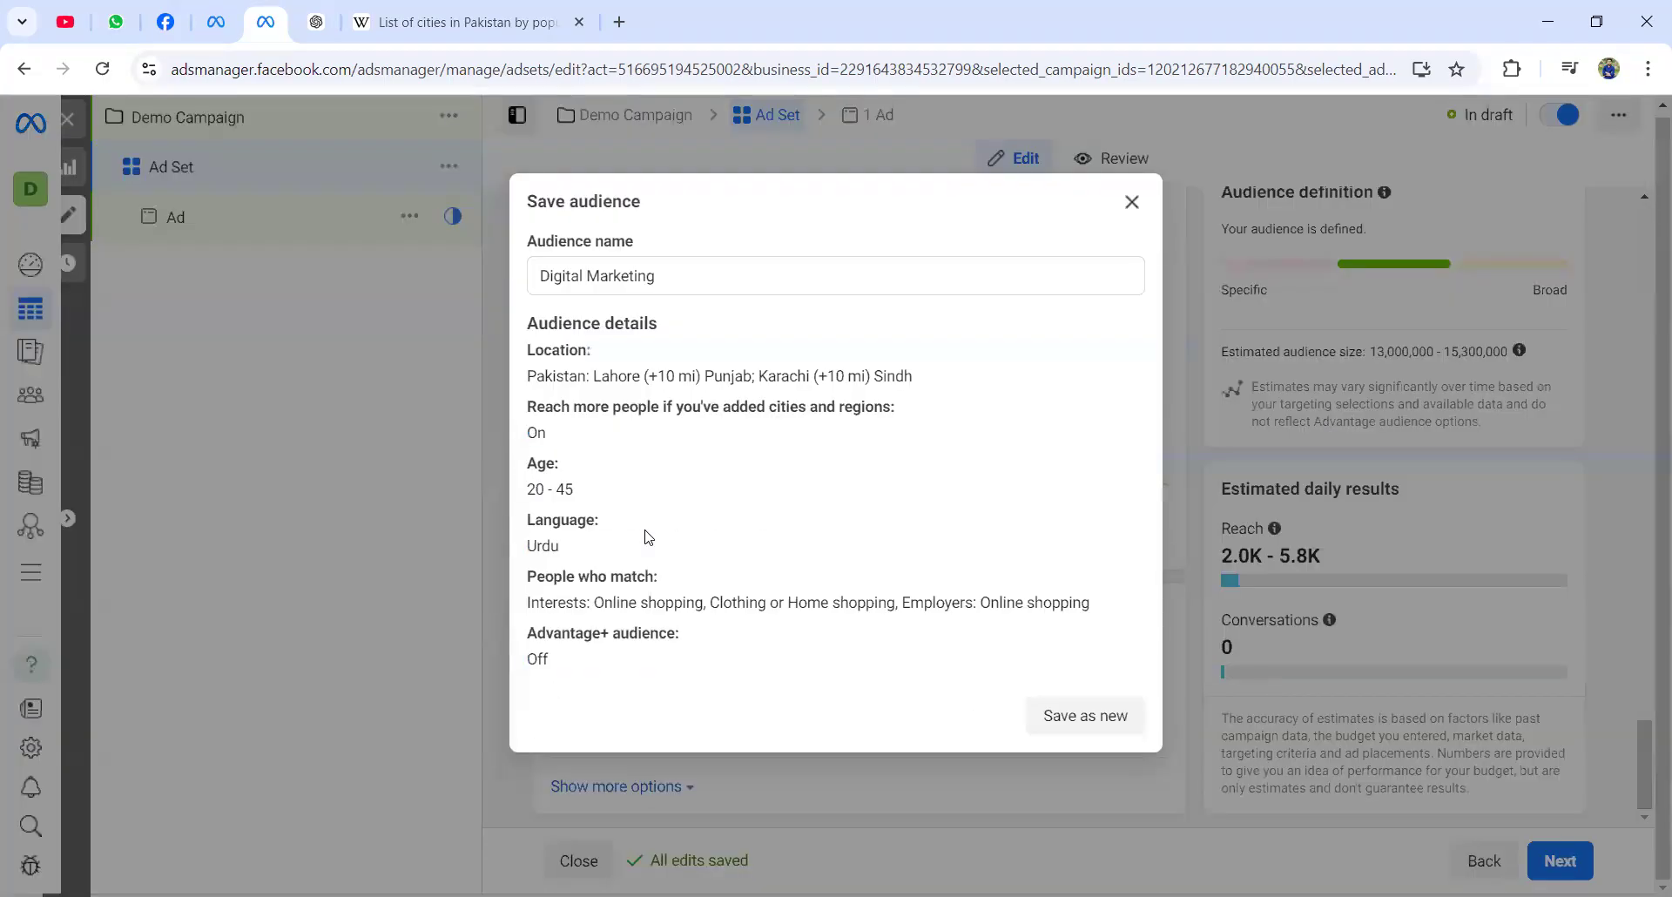
pyautogui.click(1079, 723)
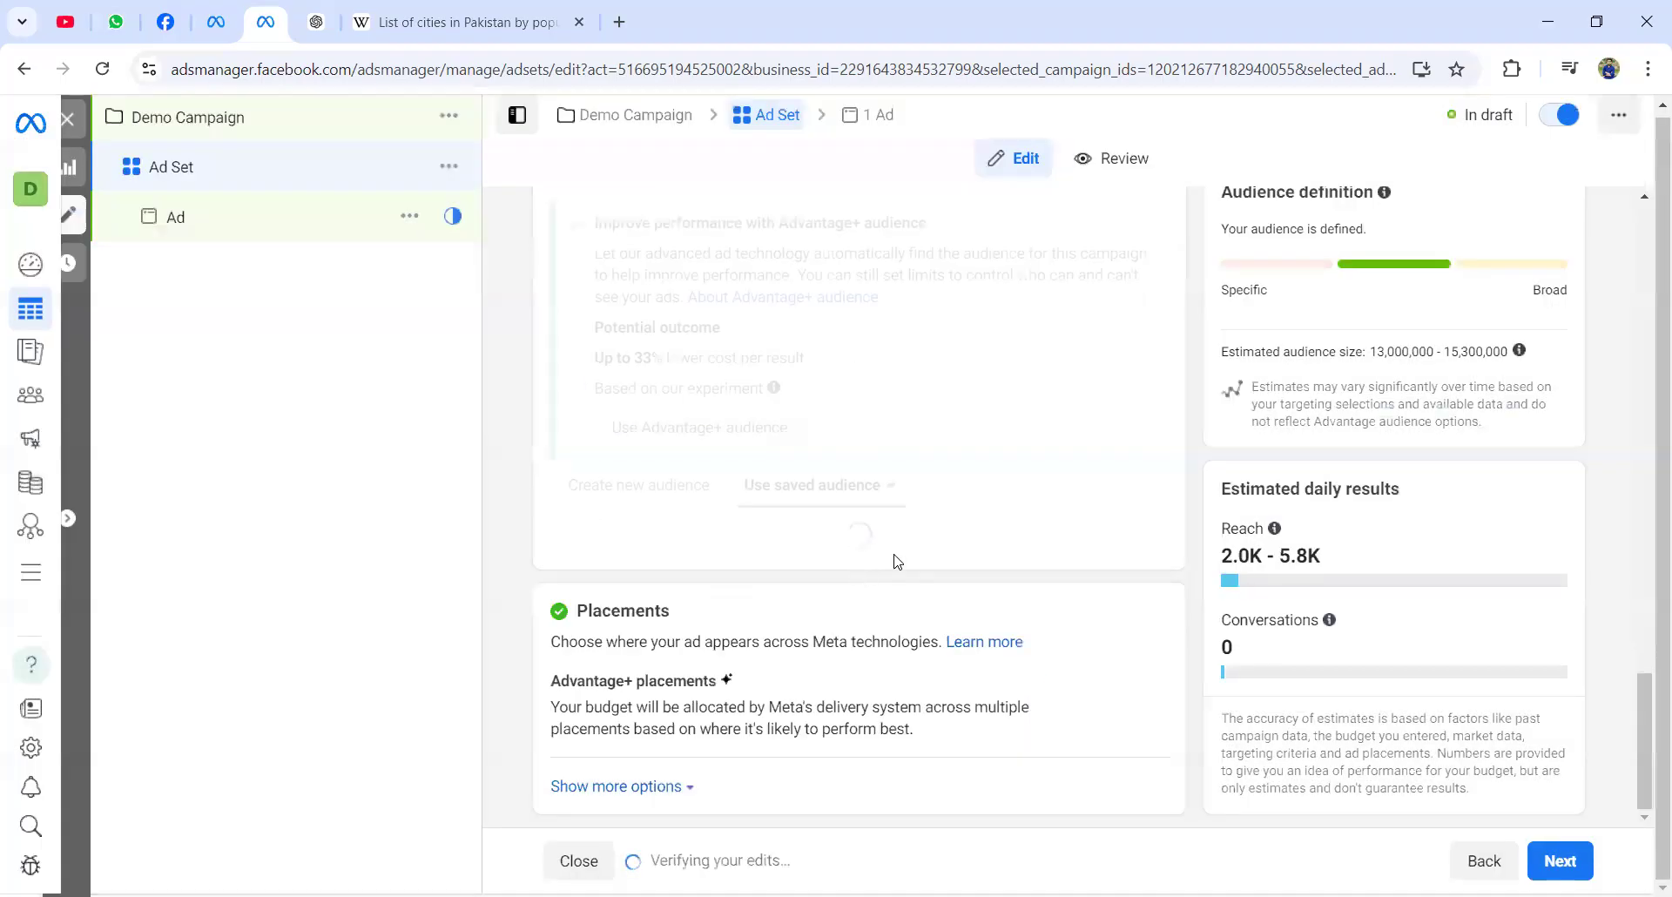
pyautogui.scroll(8, 805, 417)
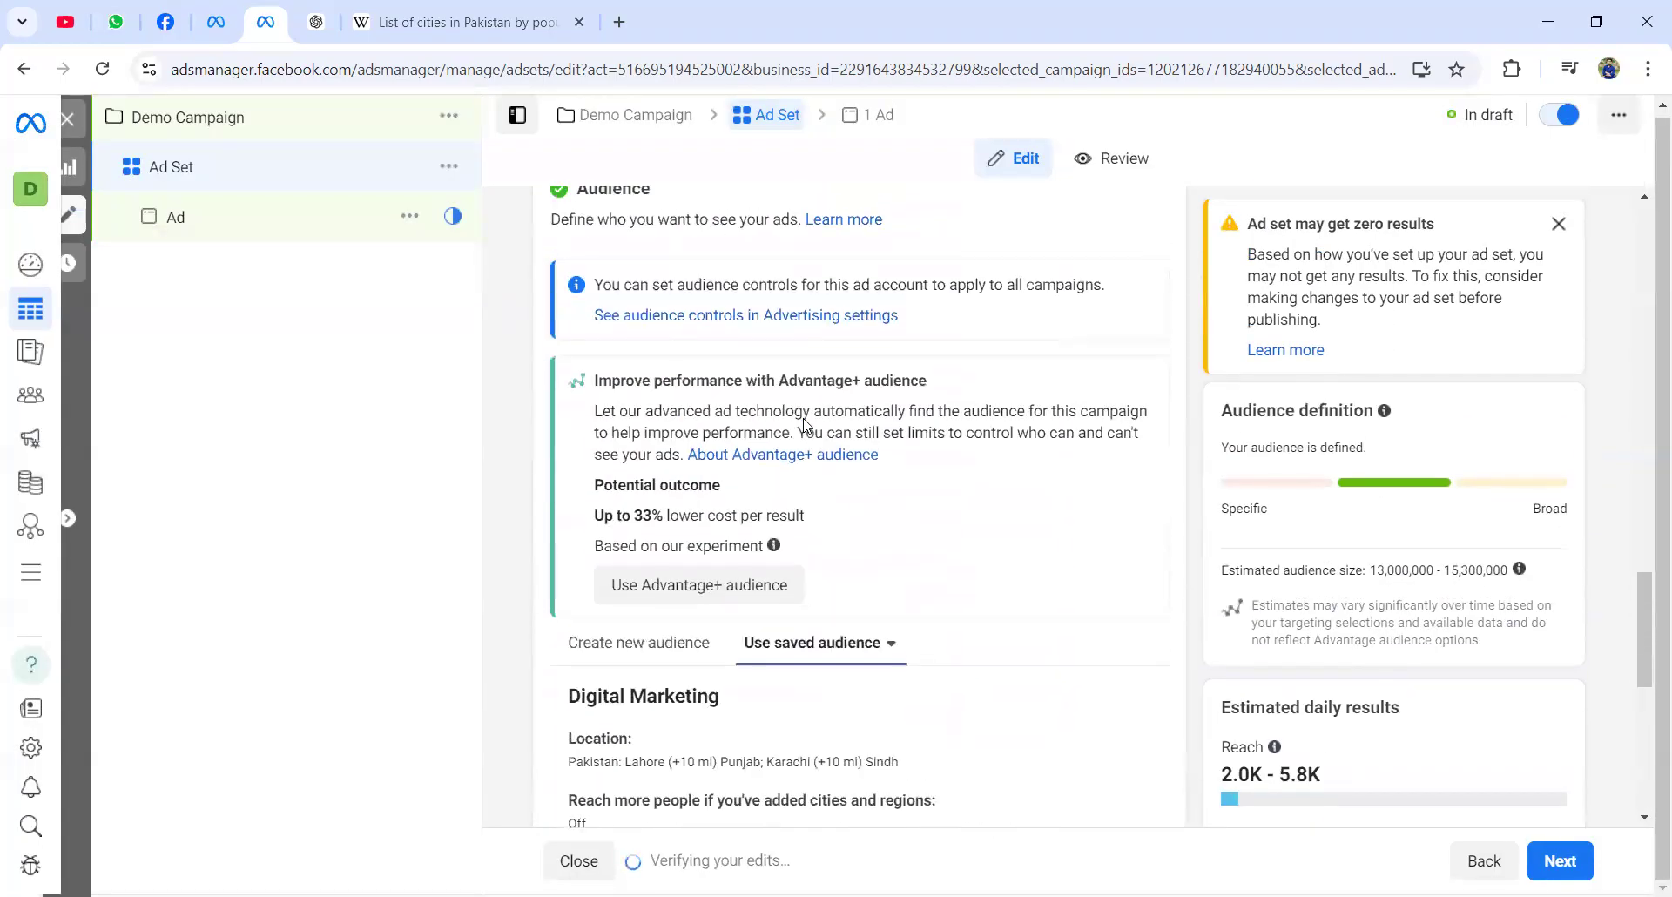
pyautogui.scroll(-1, 805, 424)
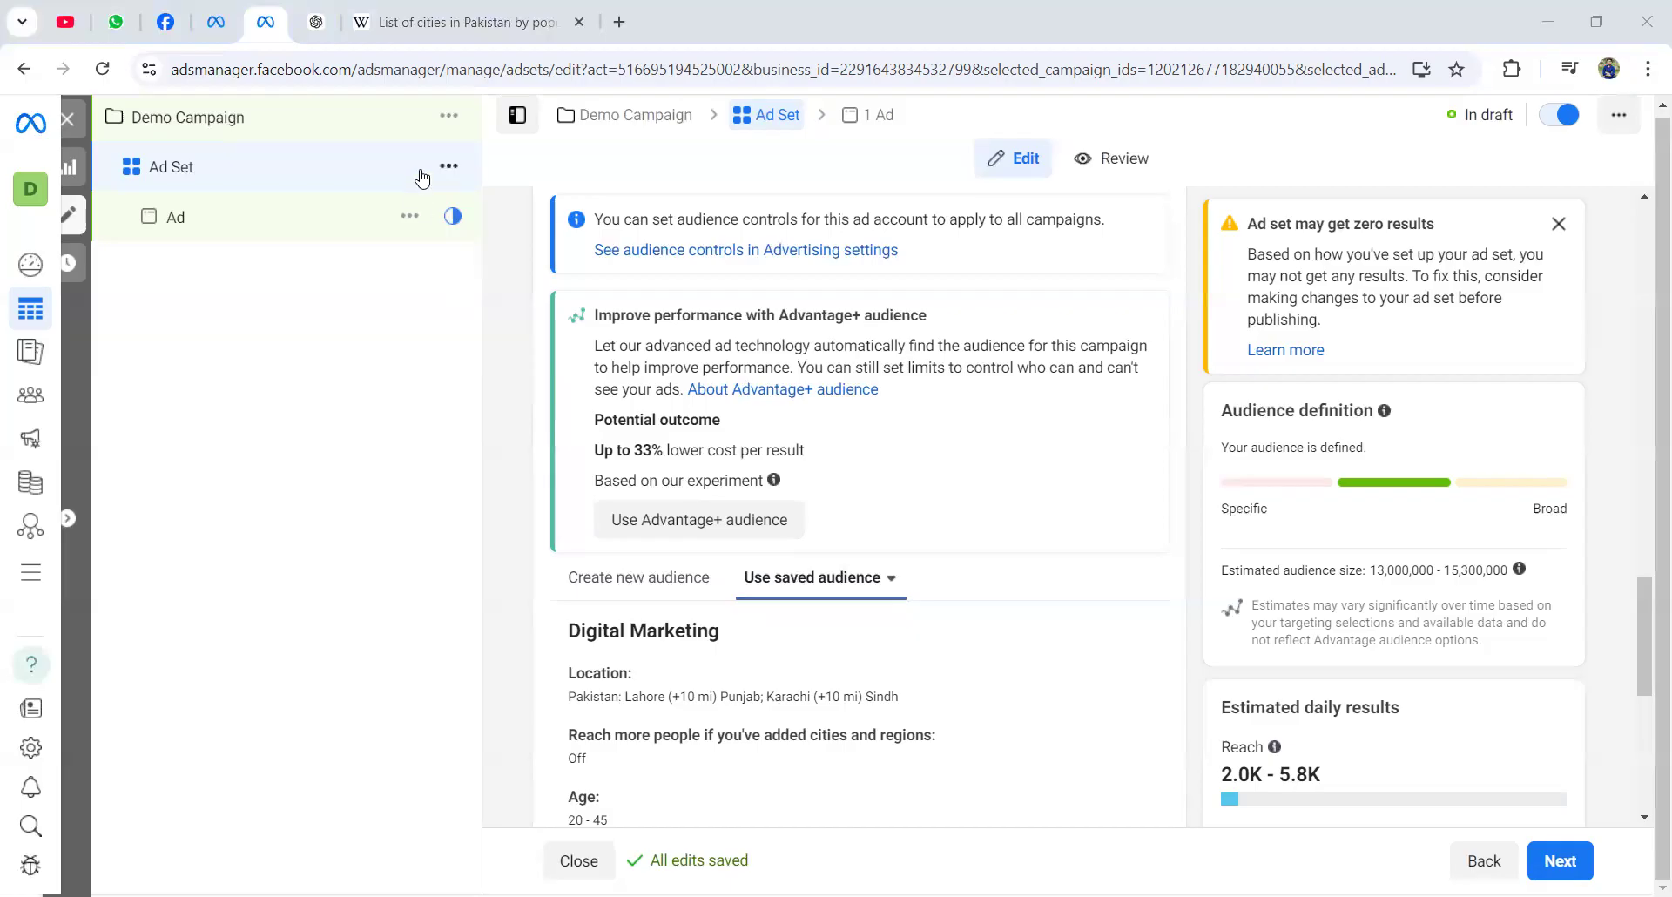
# - Duplicate the ad set together with its ad within Demo Campaign
pyautogui.rightClick(451, 179)
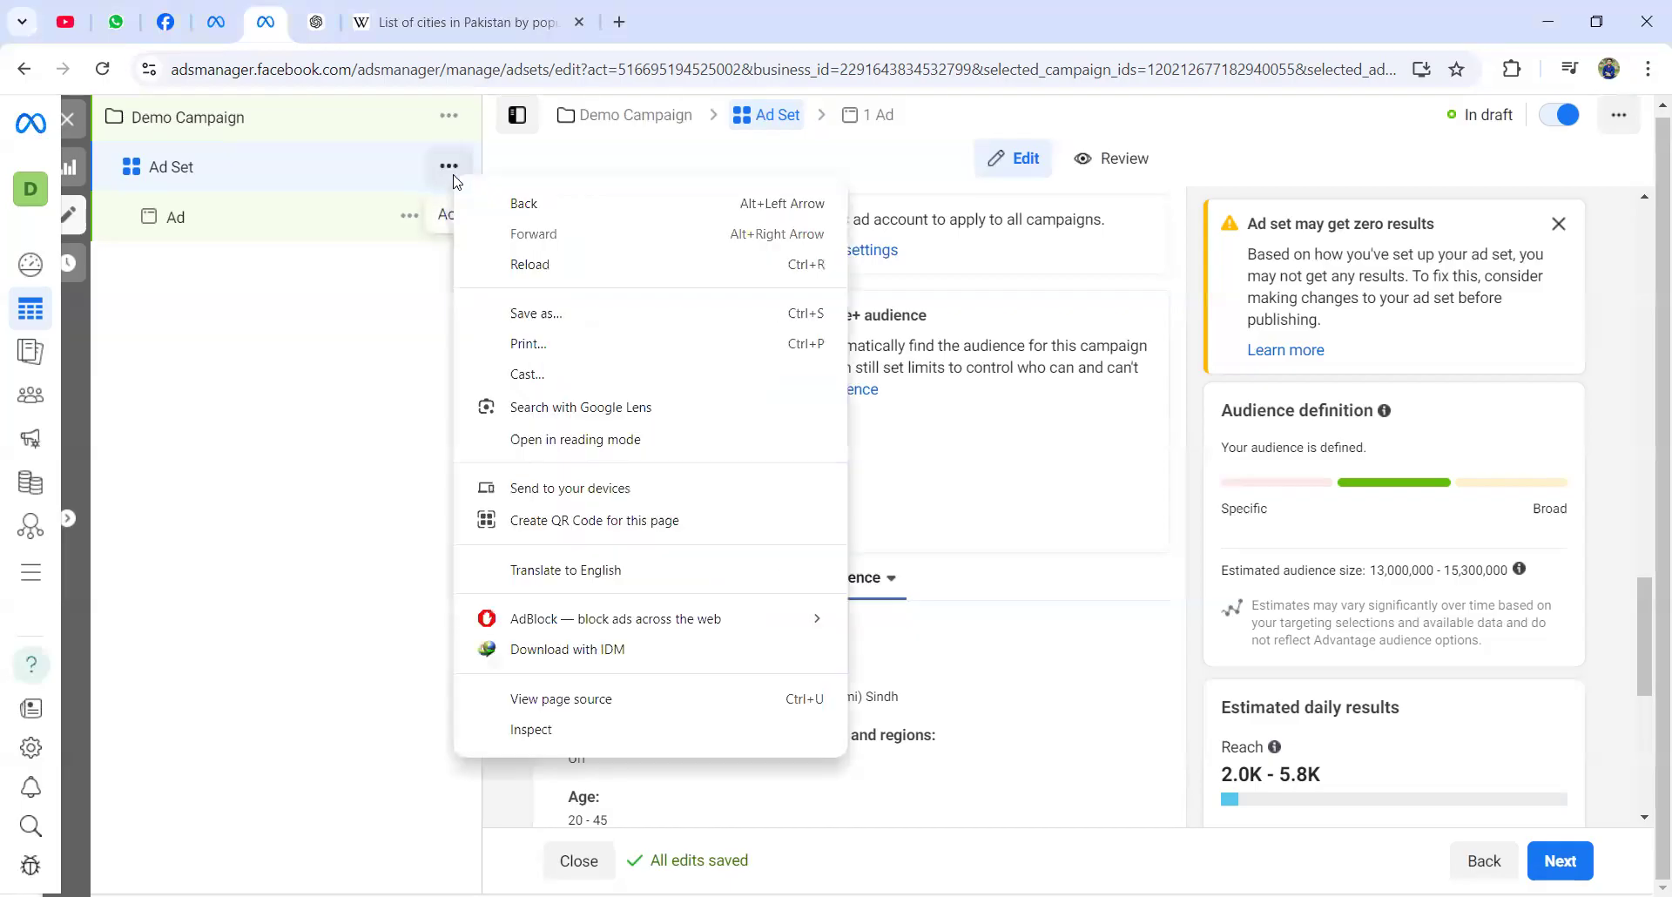
pyautogui.click(399, 165)
pyautogui.click(446, 169)
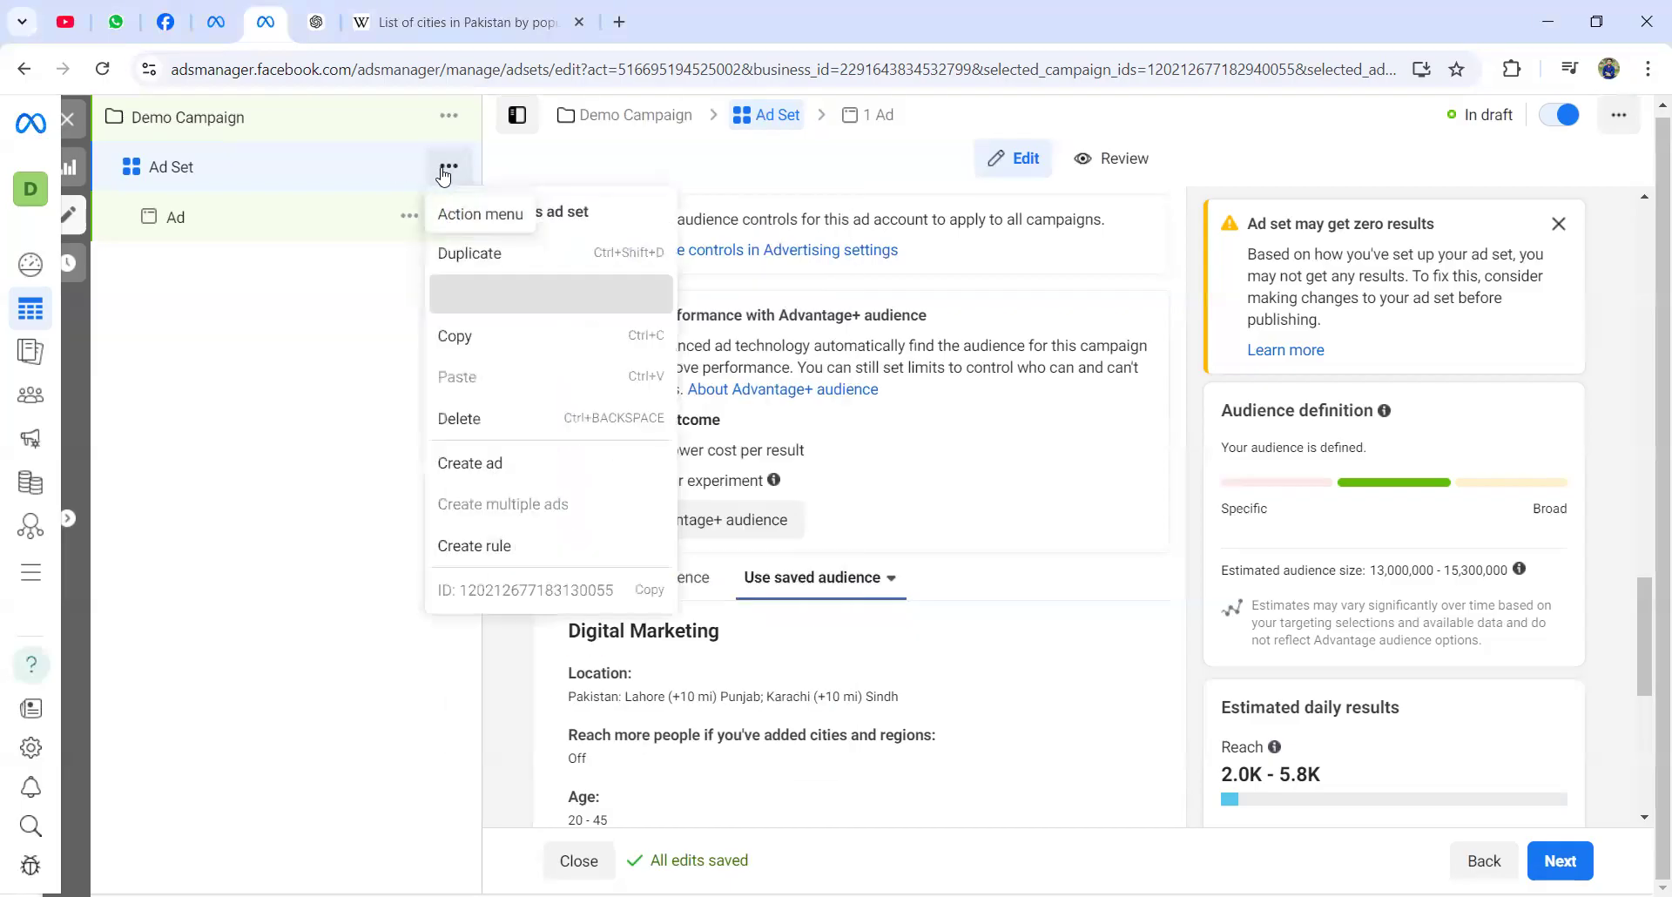
pyautogui.click(560, 294)
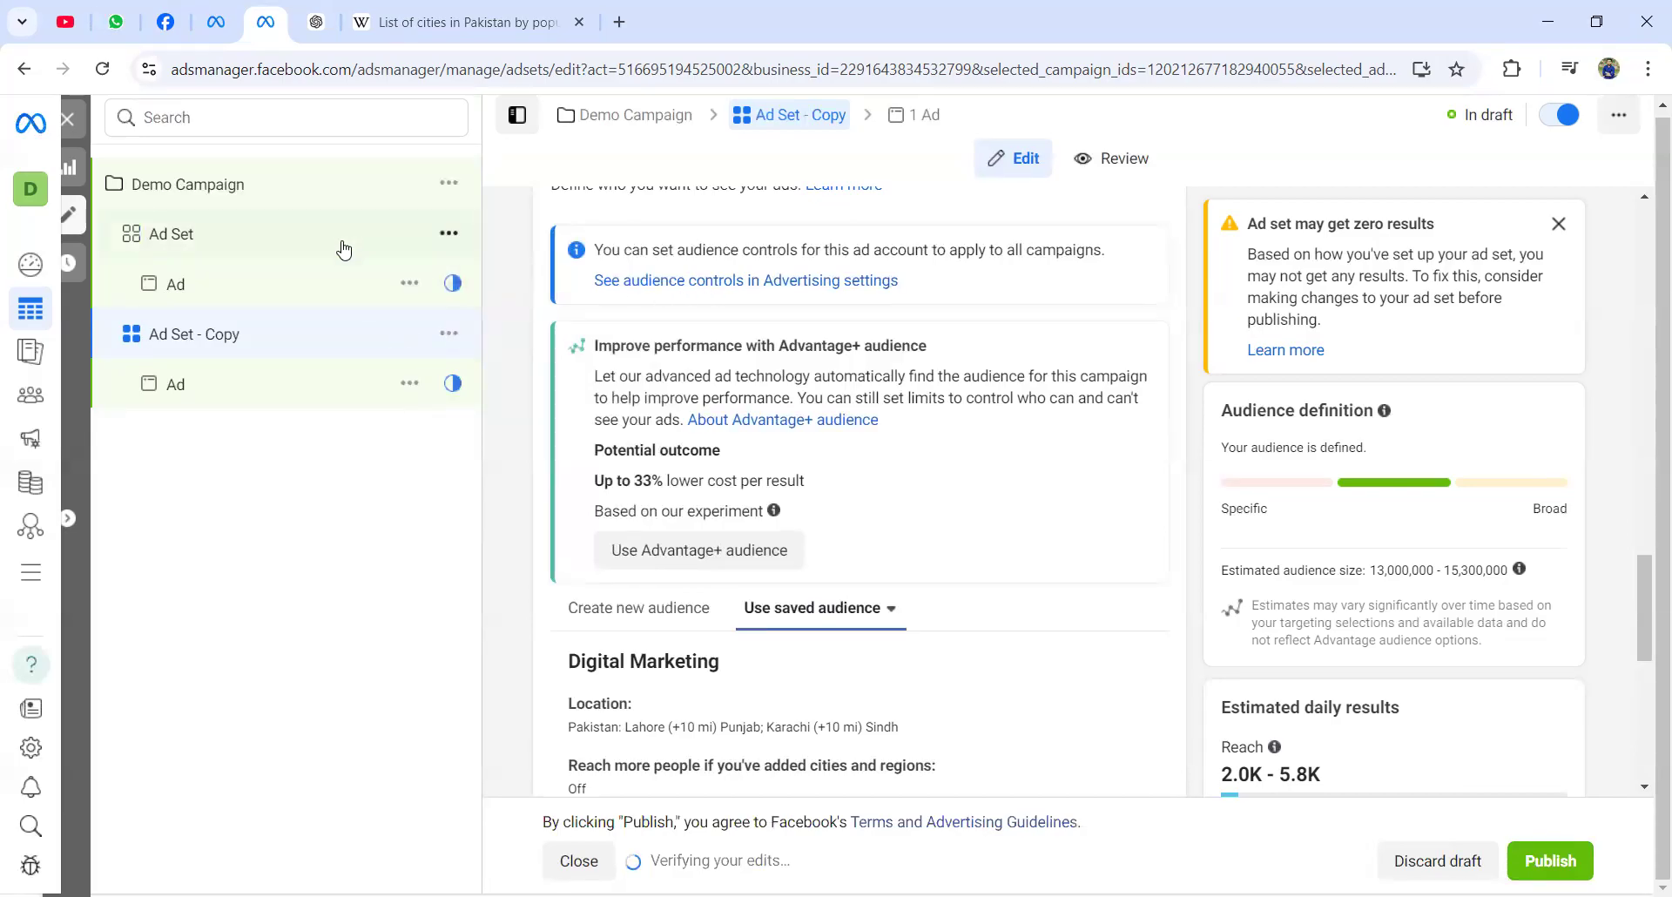
# - Rename the duplicated ad set as Ad Set B (Advantage Audience )
pyautogui.scroll(8, 701, 324)
pyautogui.scroll(10, 701, 324)
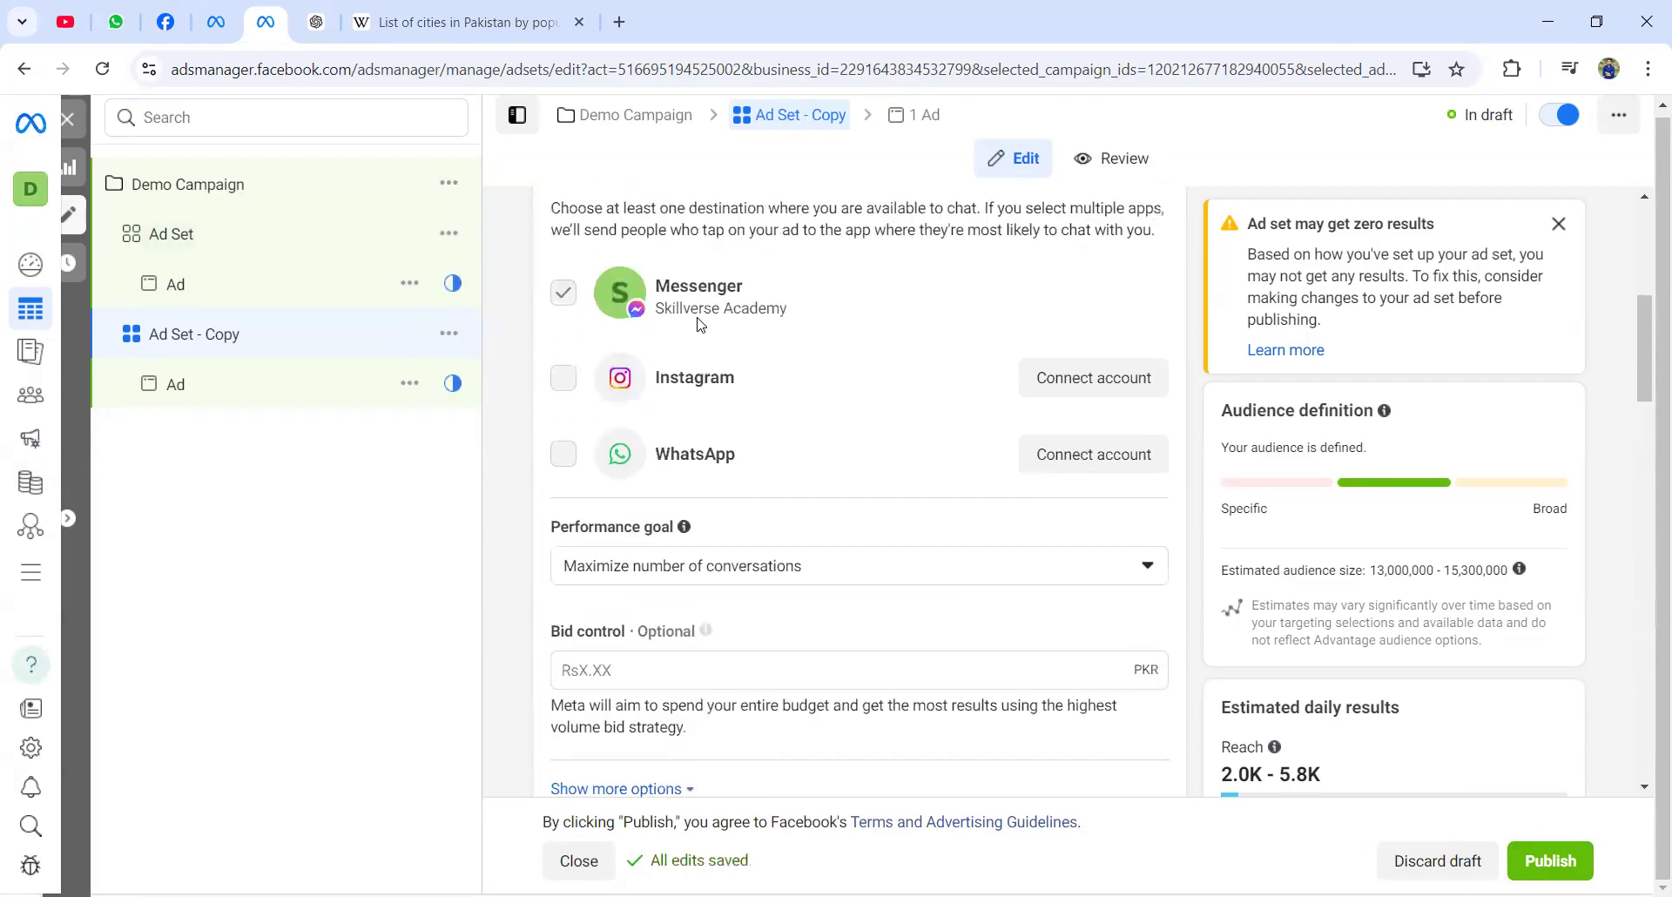
pyautogui.click(670, 278)
pyautogui.press('BackSpace')
pyautogui.press('BackSpace')
pyautogui.press('BackSpace')
pyautogui.press('BackSpace')
pyautogui.press('BackSpace')
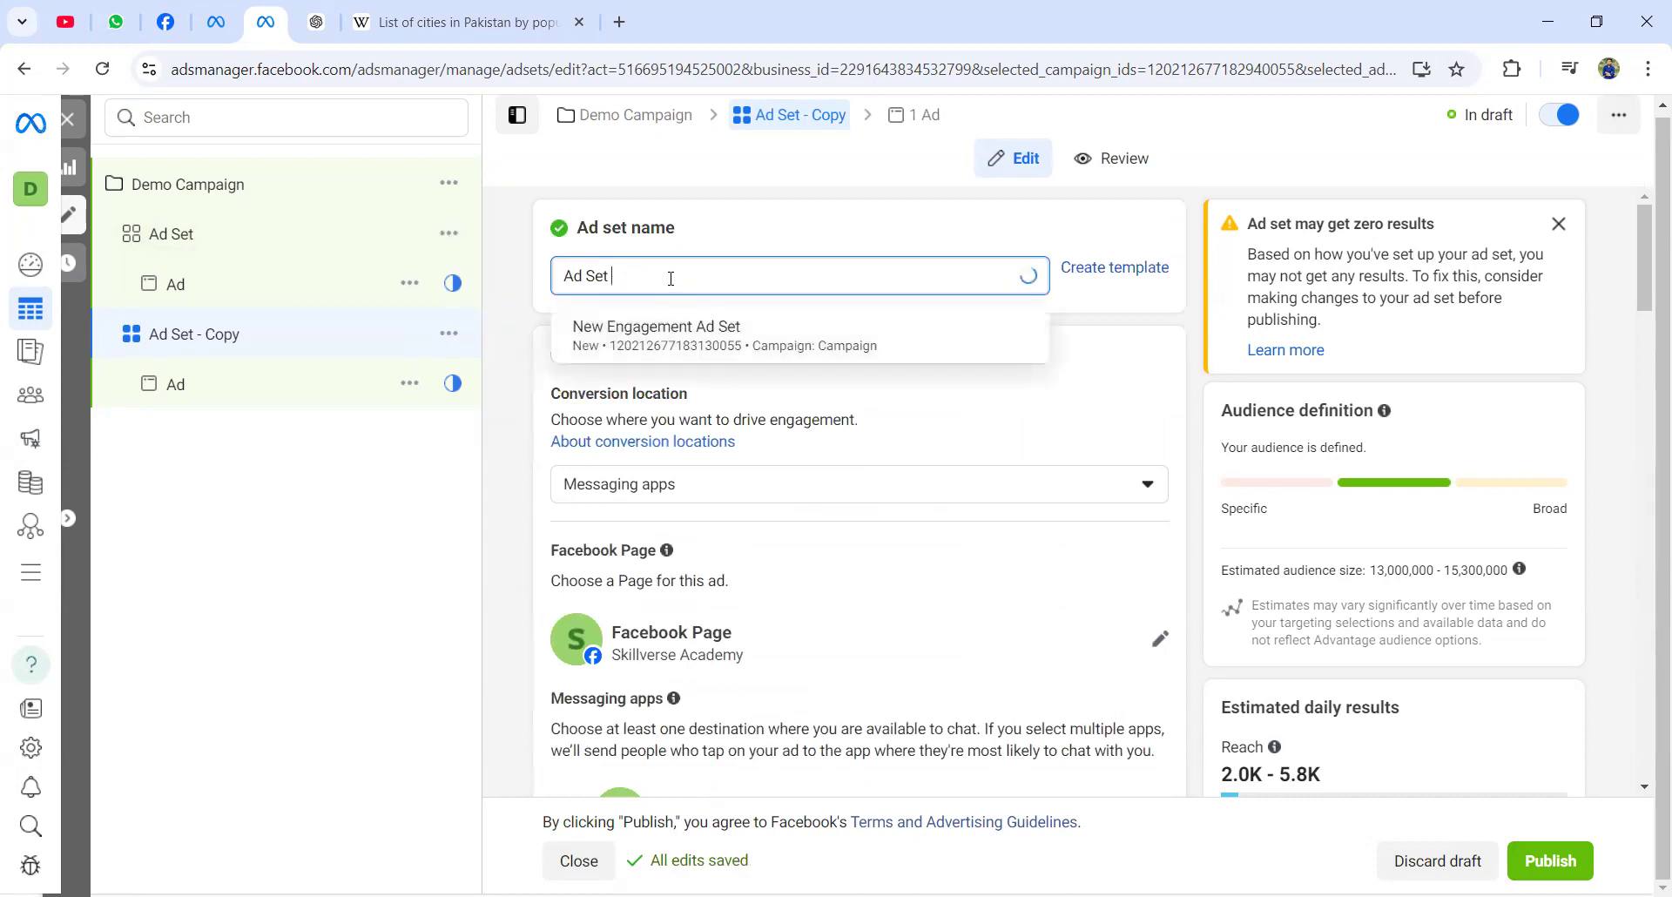
pyautogui.write('B ')
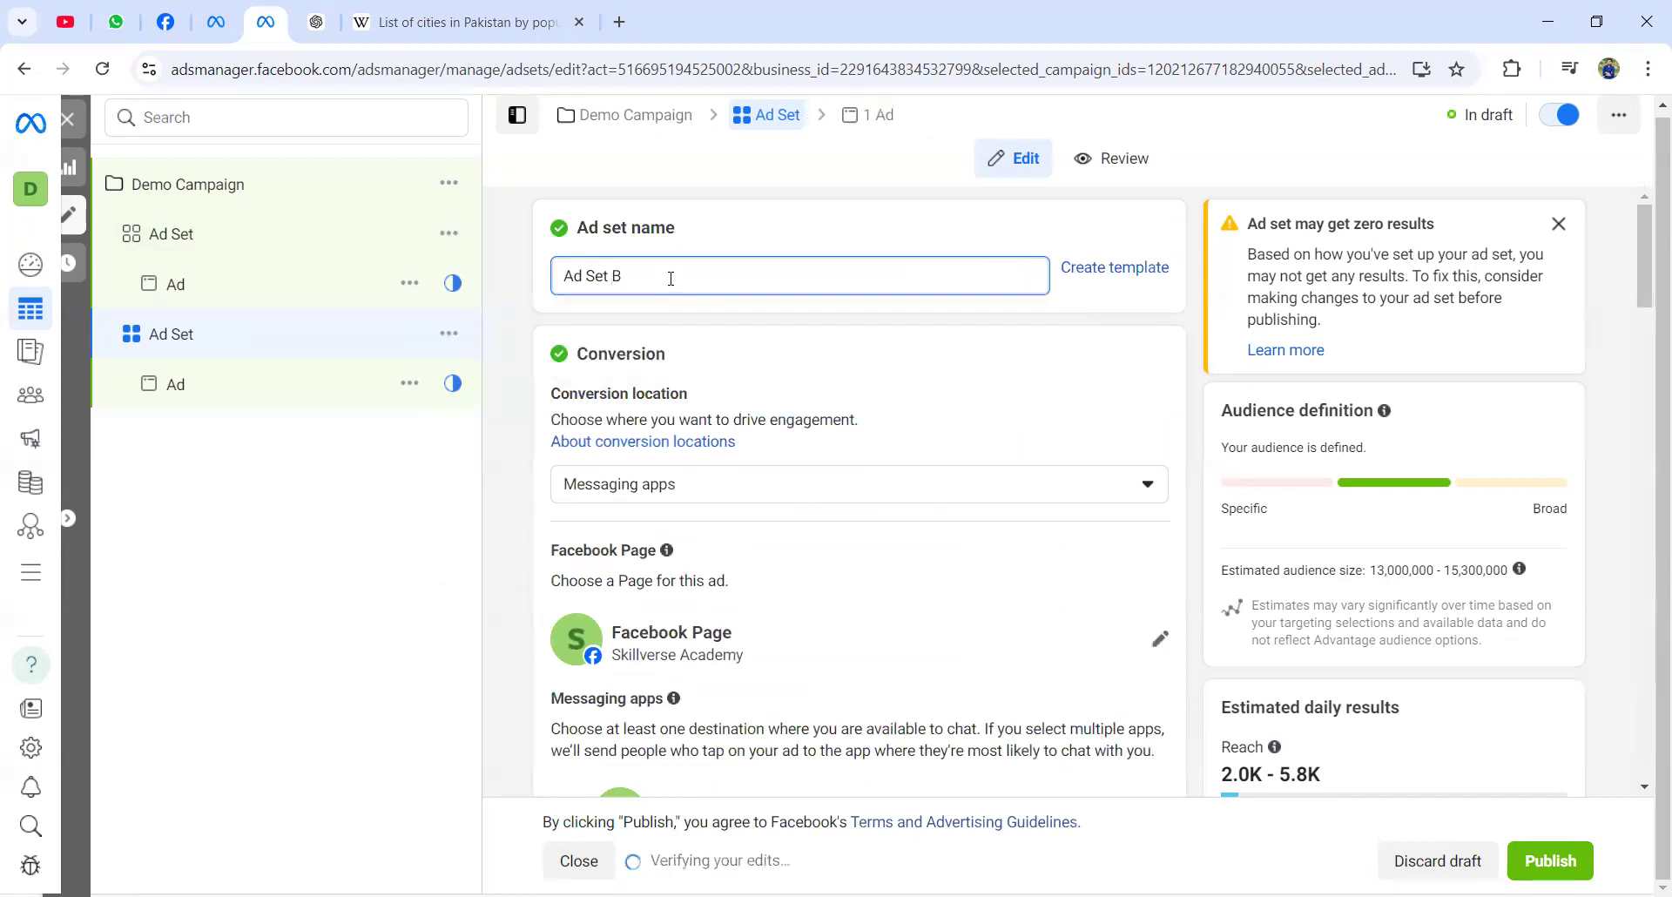
pyautogui.write('(')
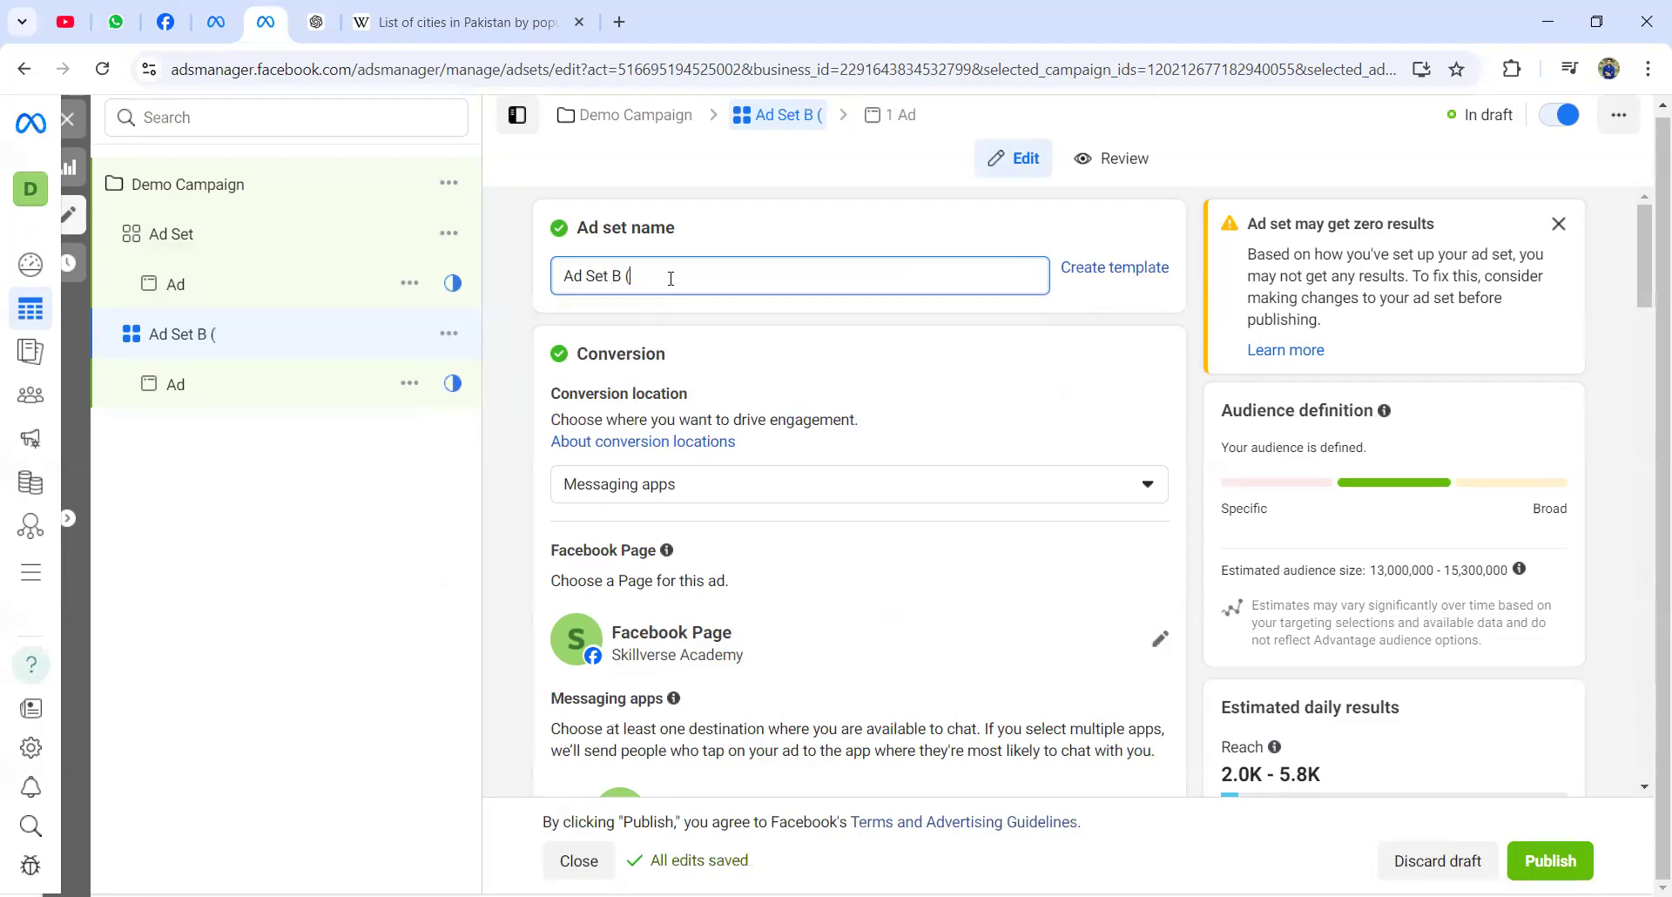
pyautogui.write('Advantage Au')
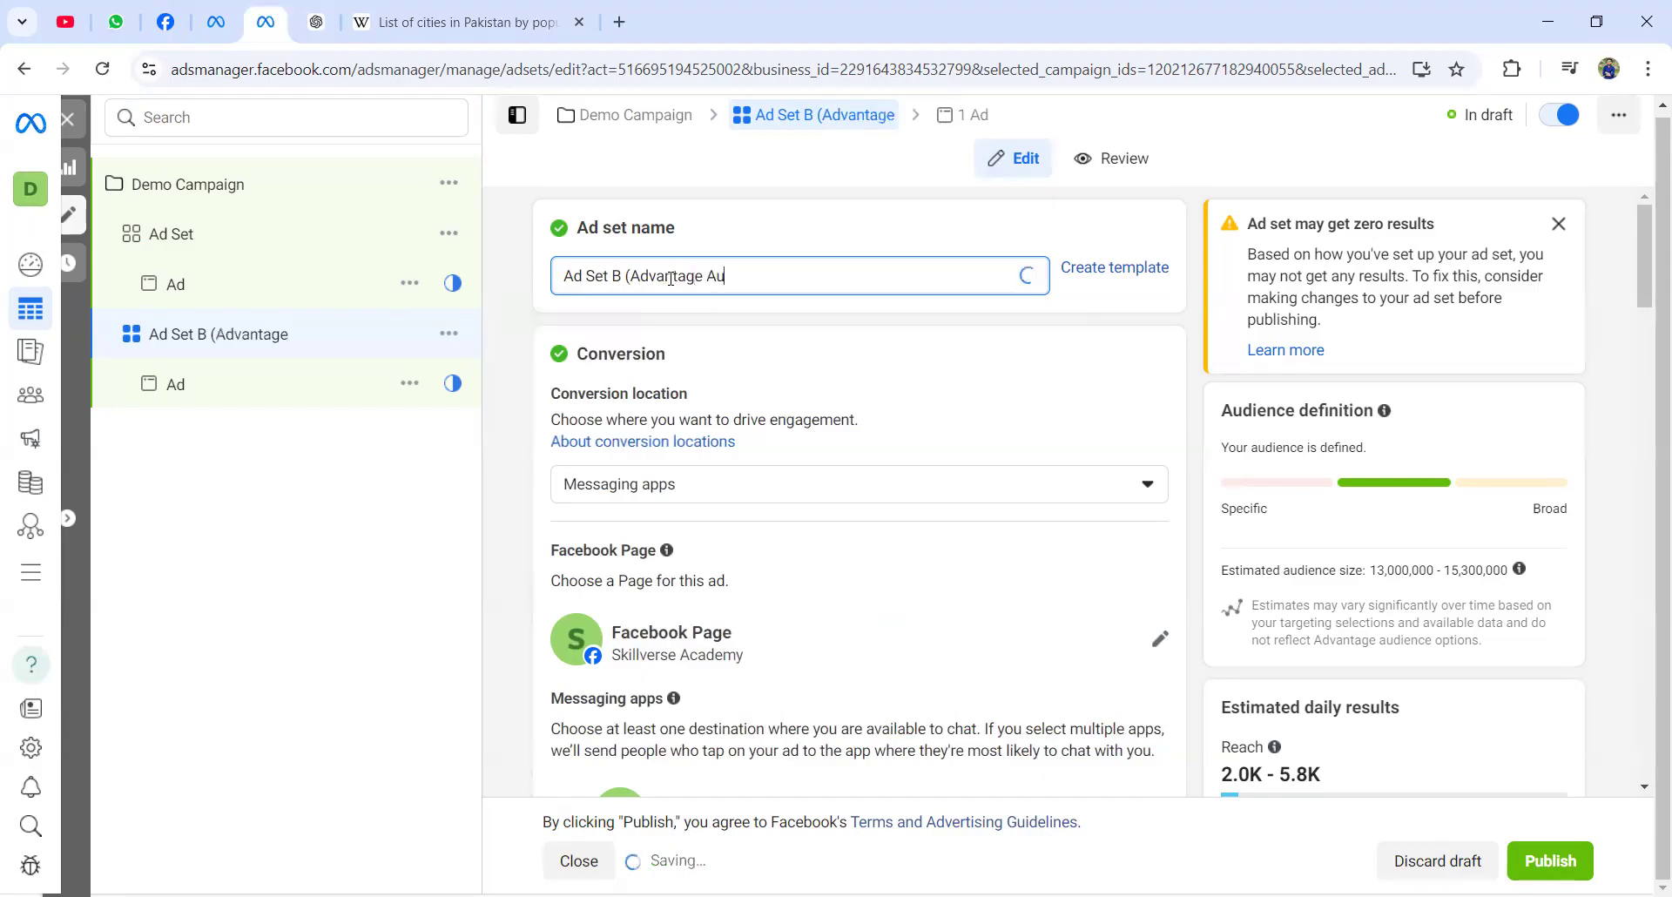
pyautogui.write('dience')
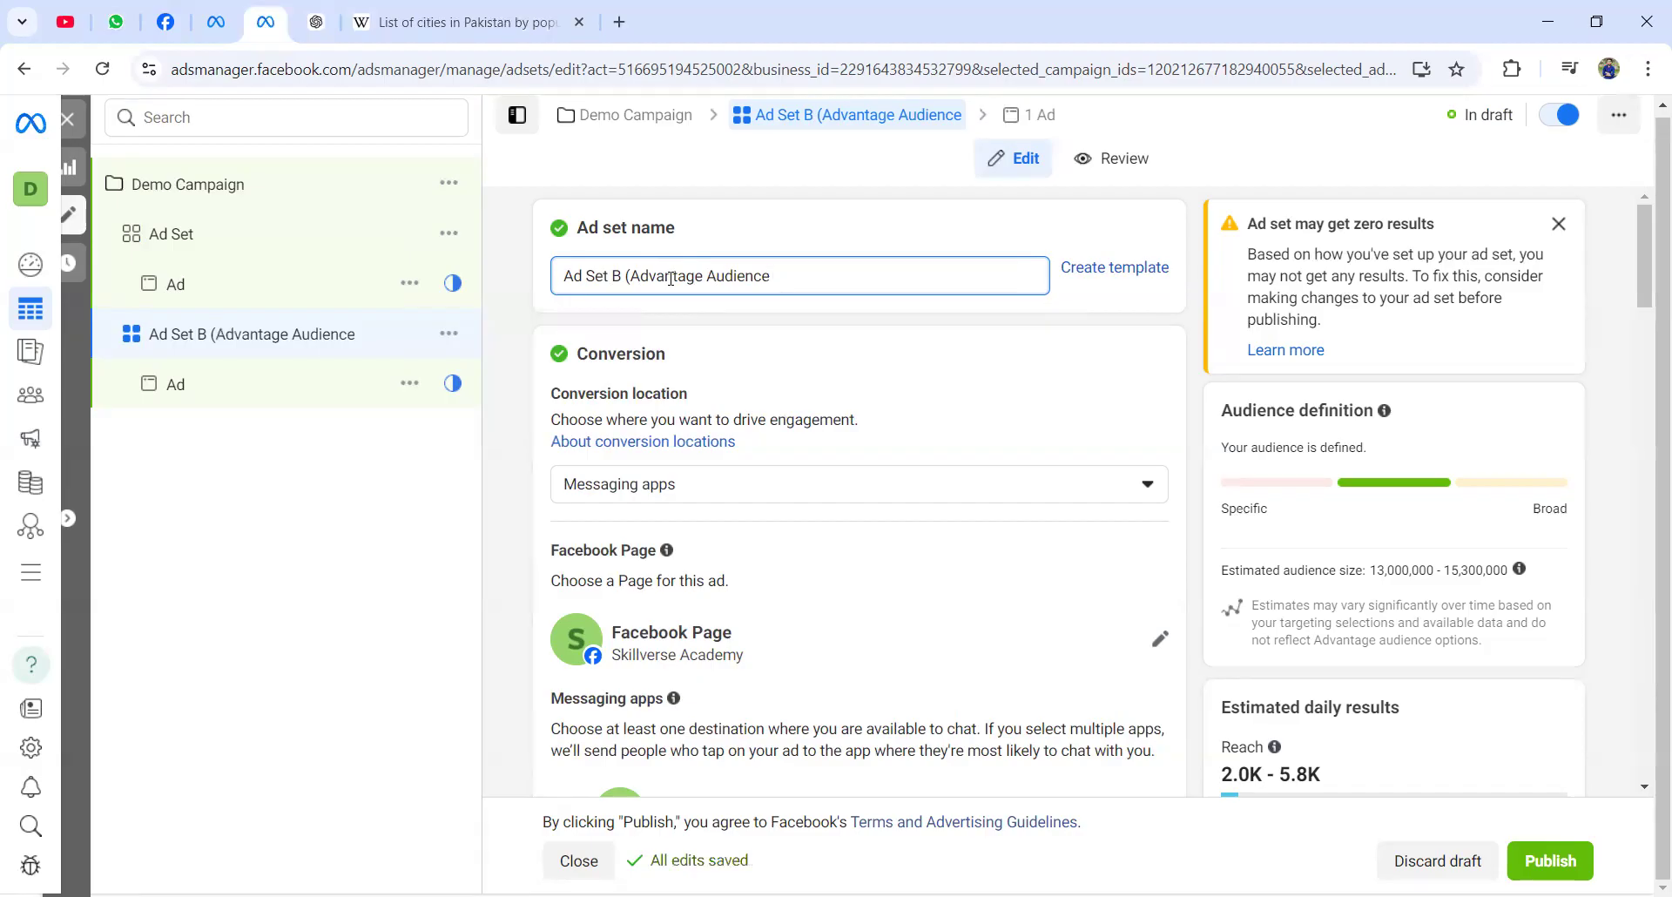
pyautogui.write(')')
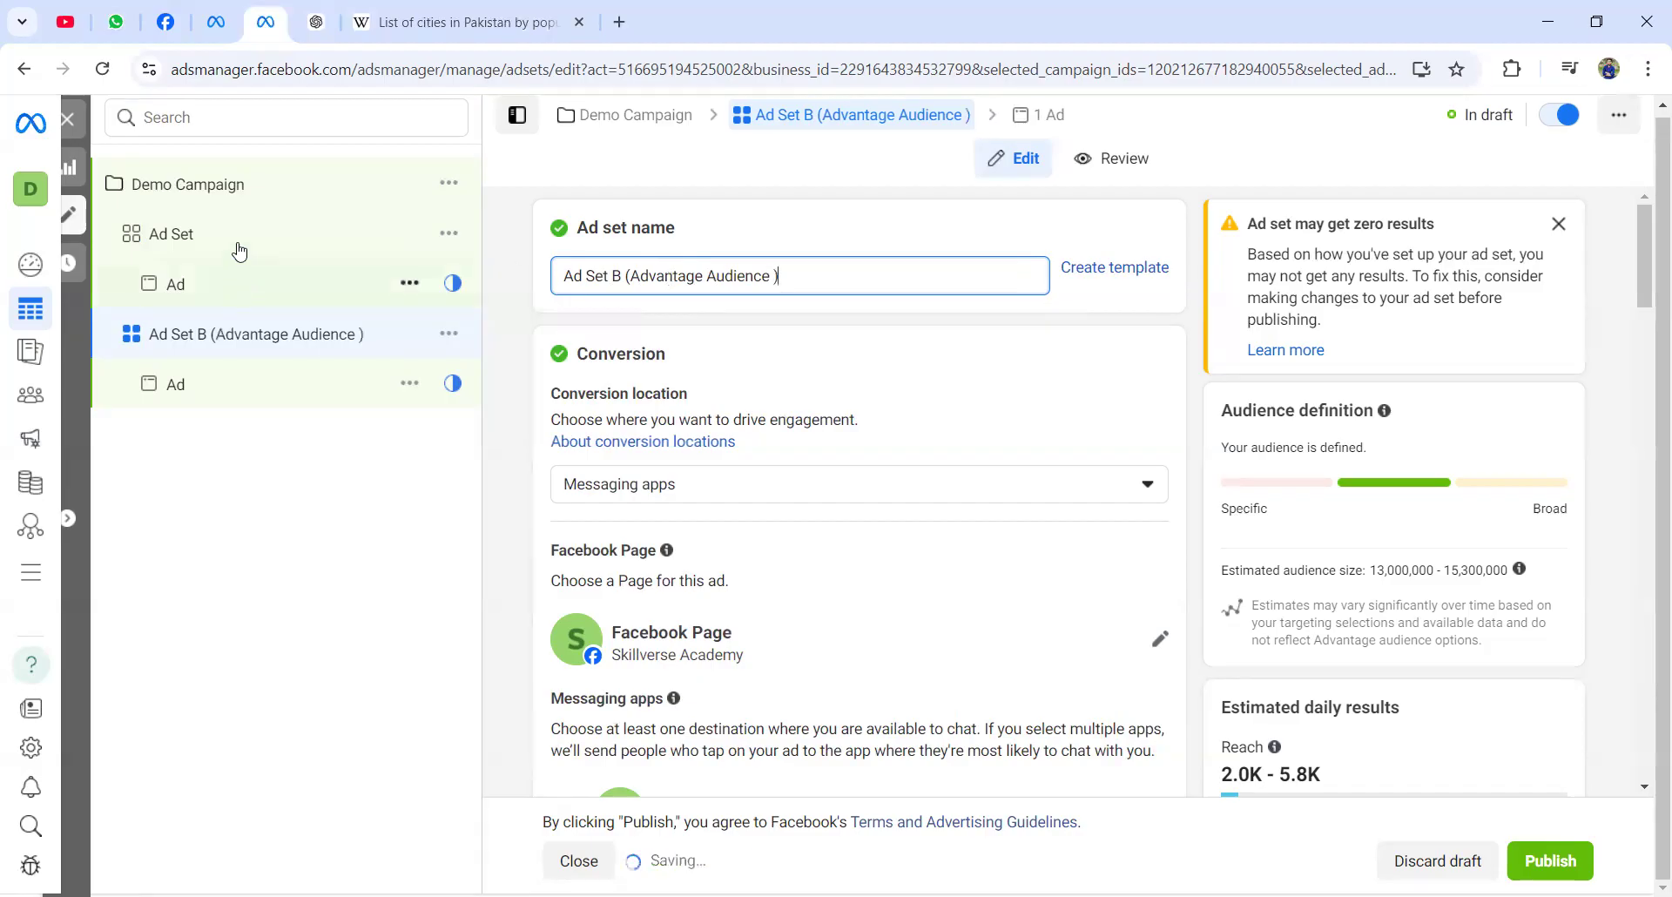
# - Rename the original ad set as Ad Set A ( Interested Audience)
pyautogui.click(235, 250)
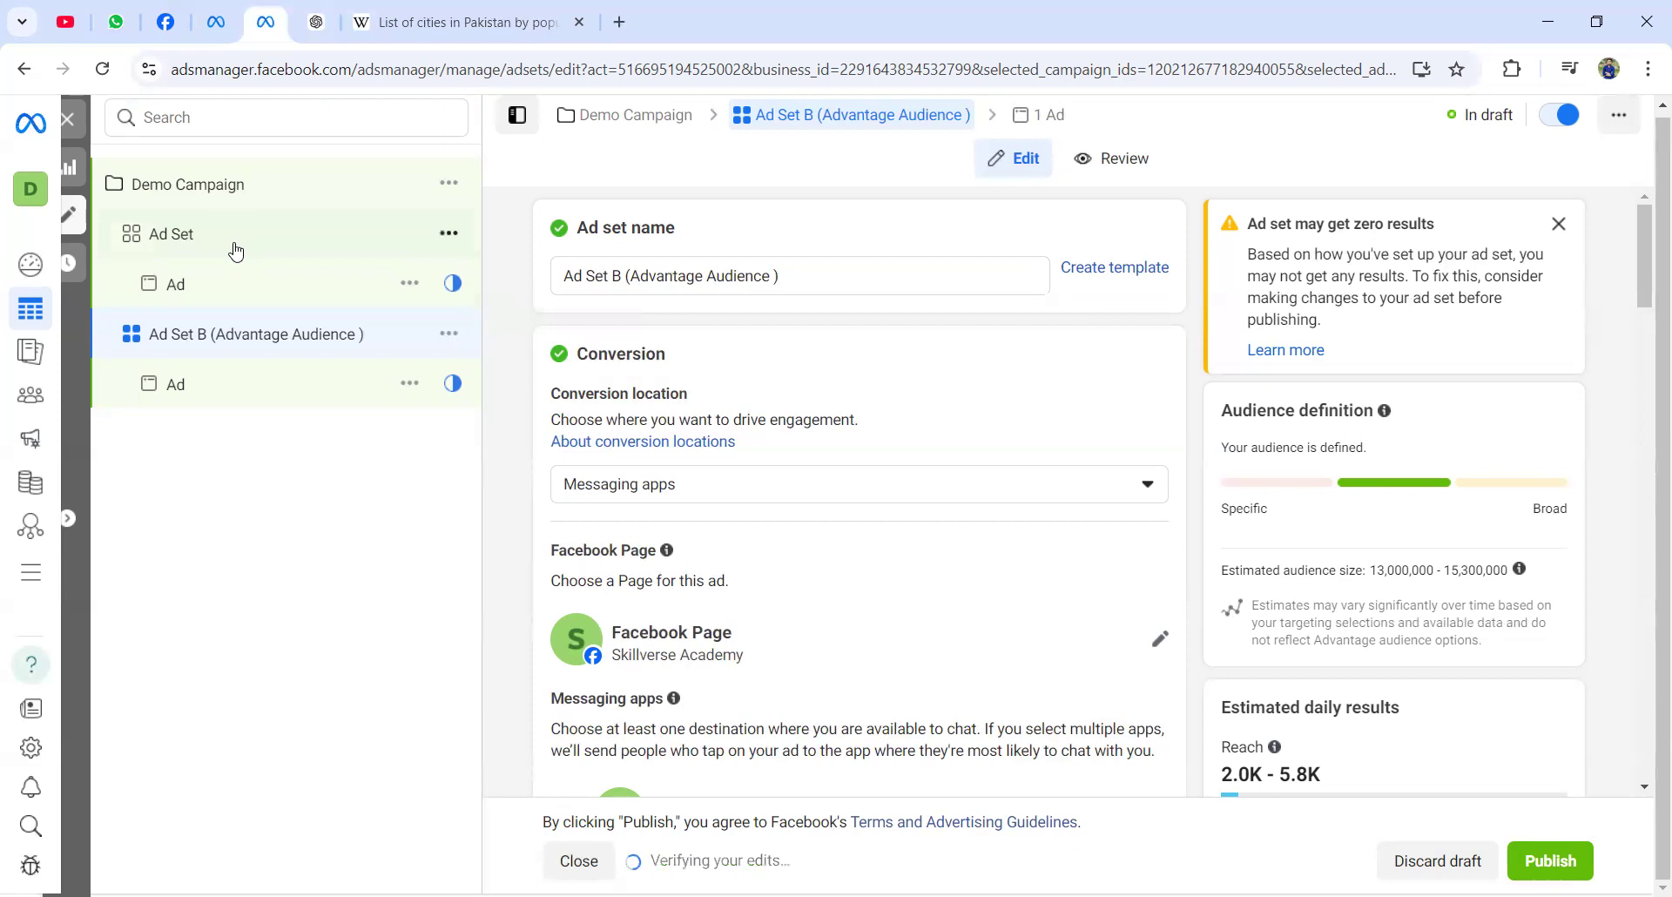
pyautogui.click(643, 275)
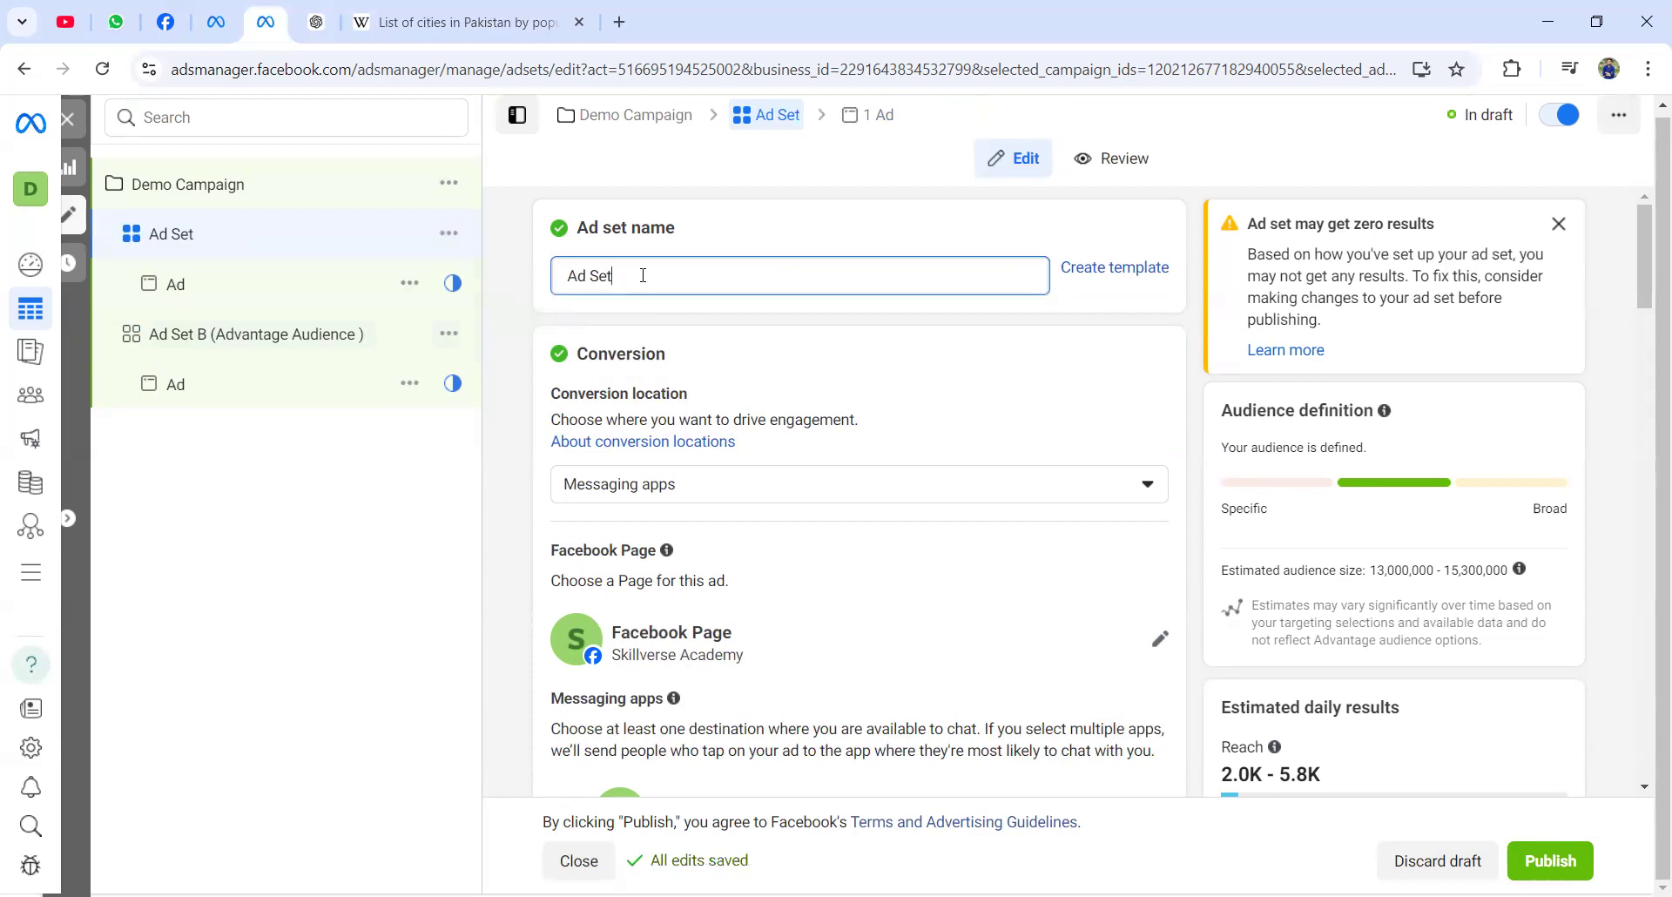
pyautogui.write('a')
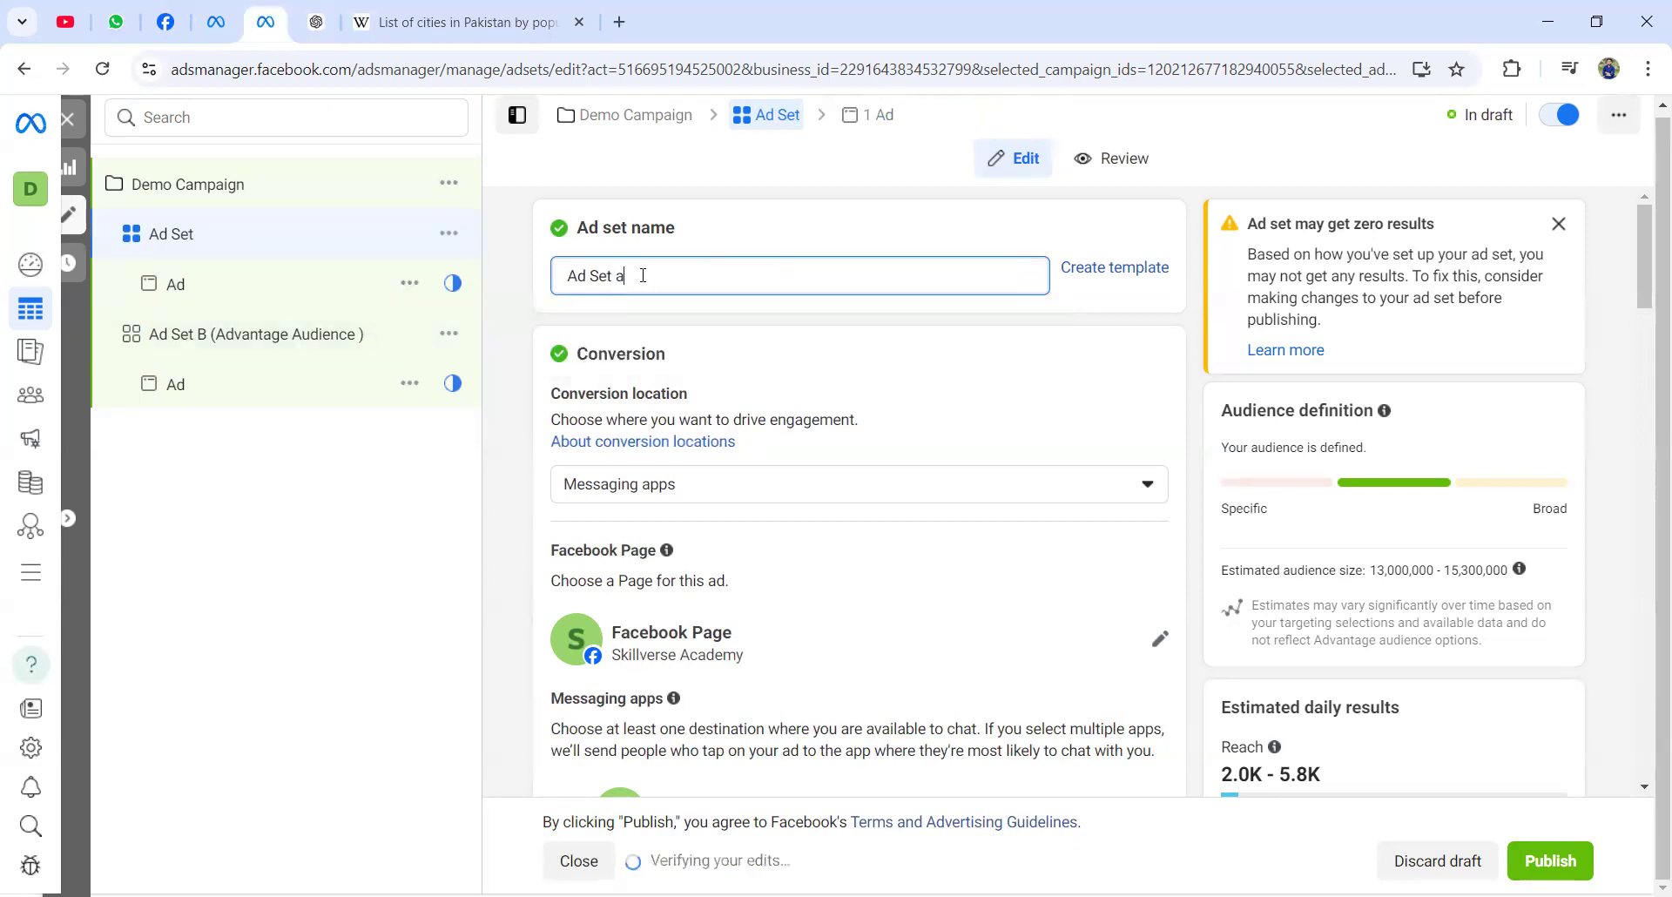
pyautogui.press('BackSpace')
pyautogui.write('A (')
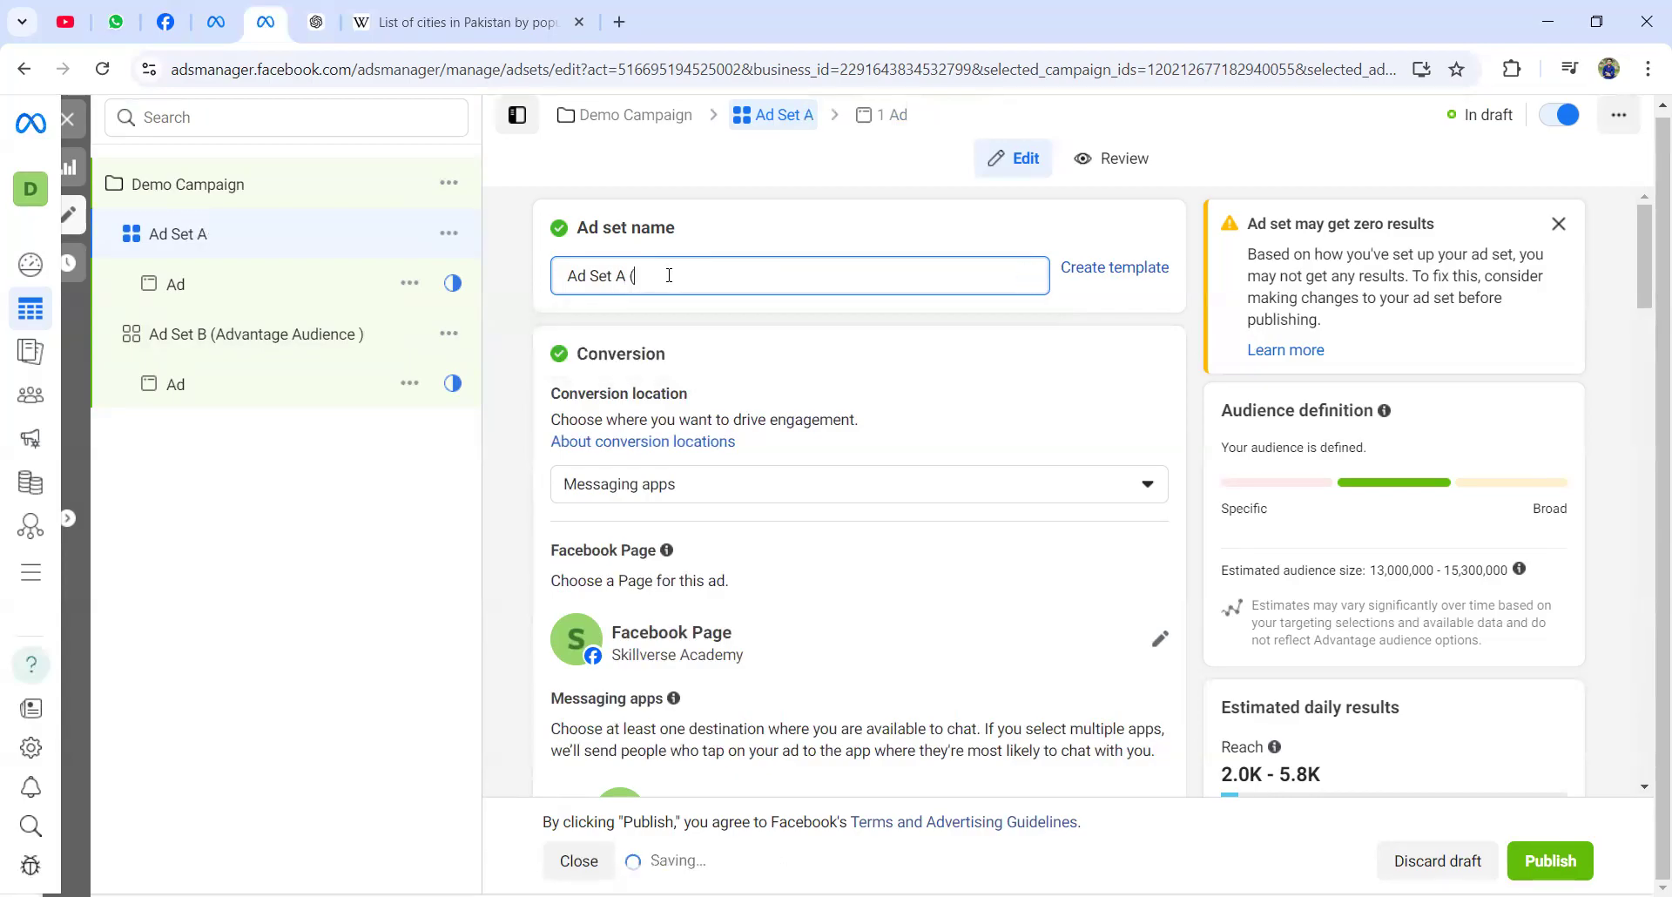
pyautogui.write(' Interested ')
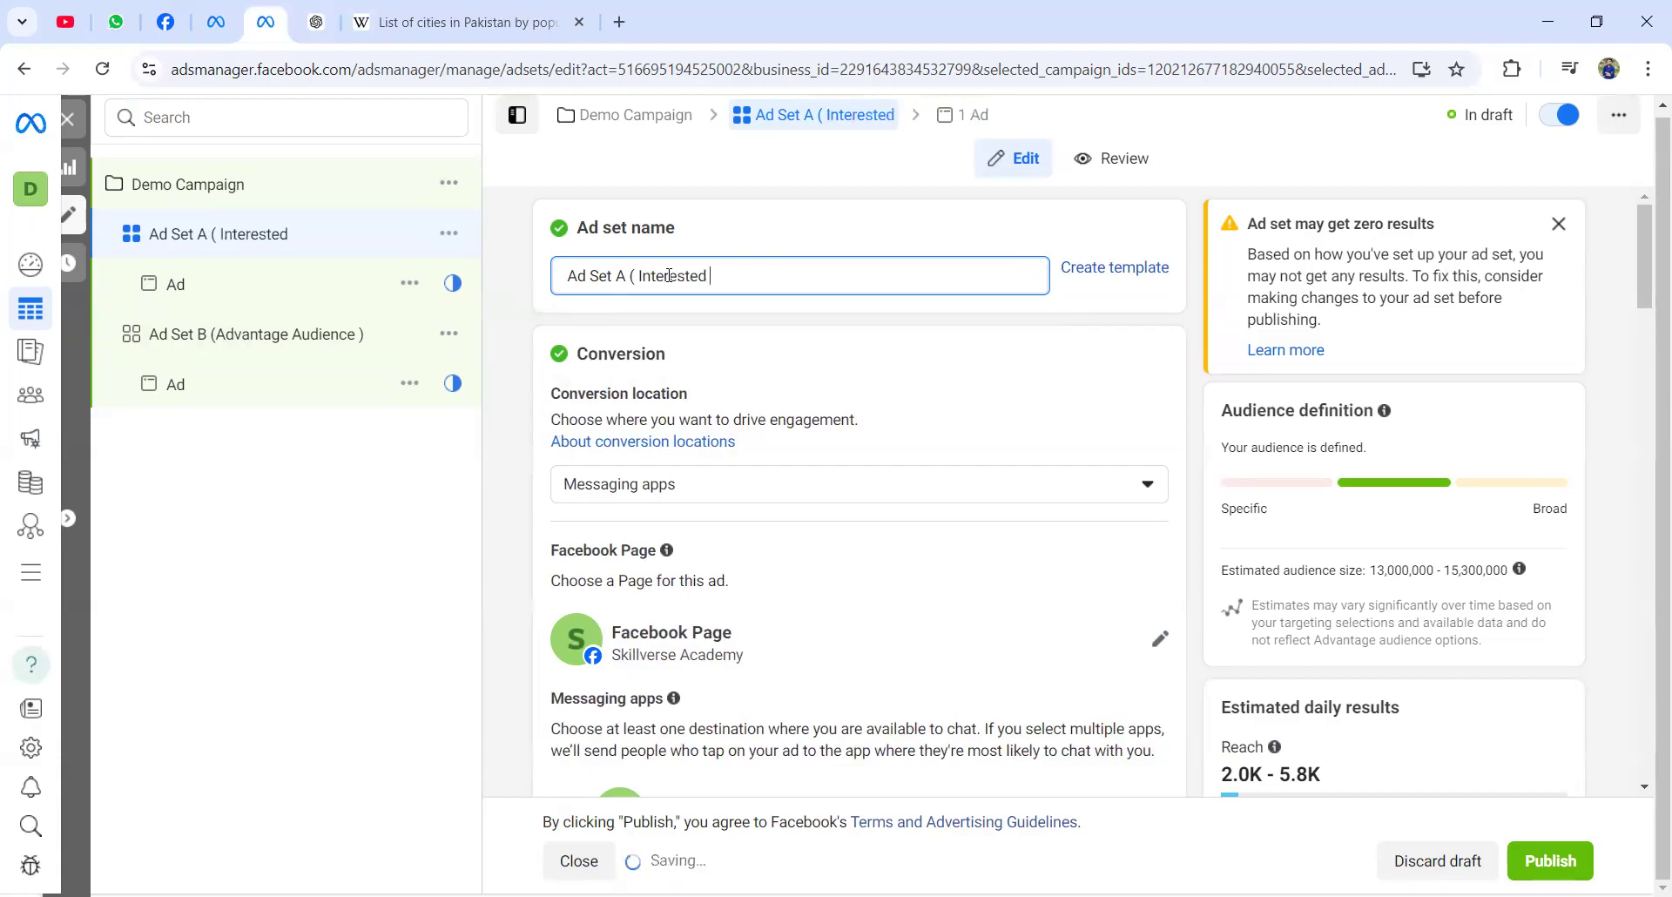
pyautogui.write('Audience')
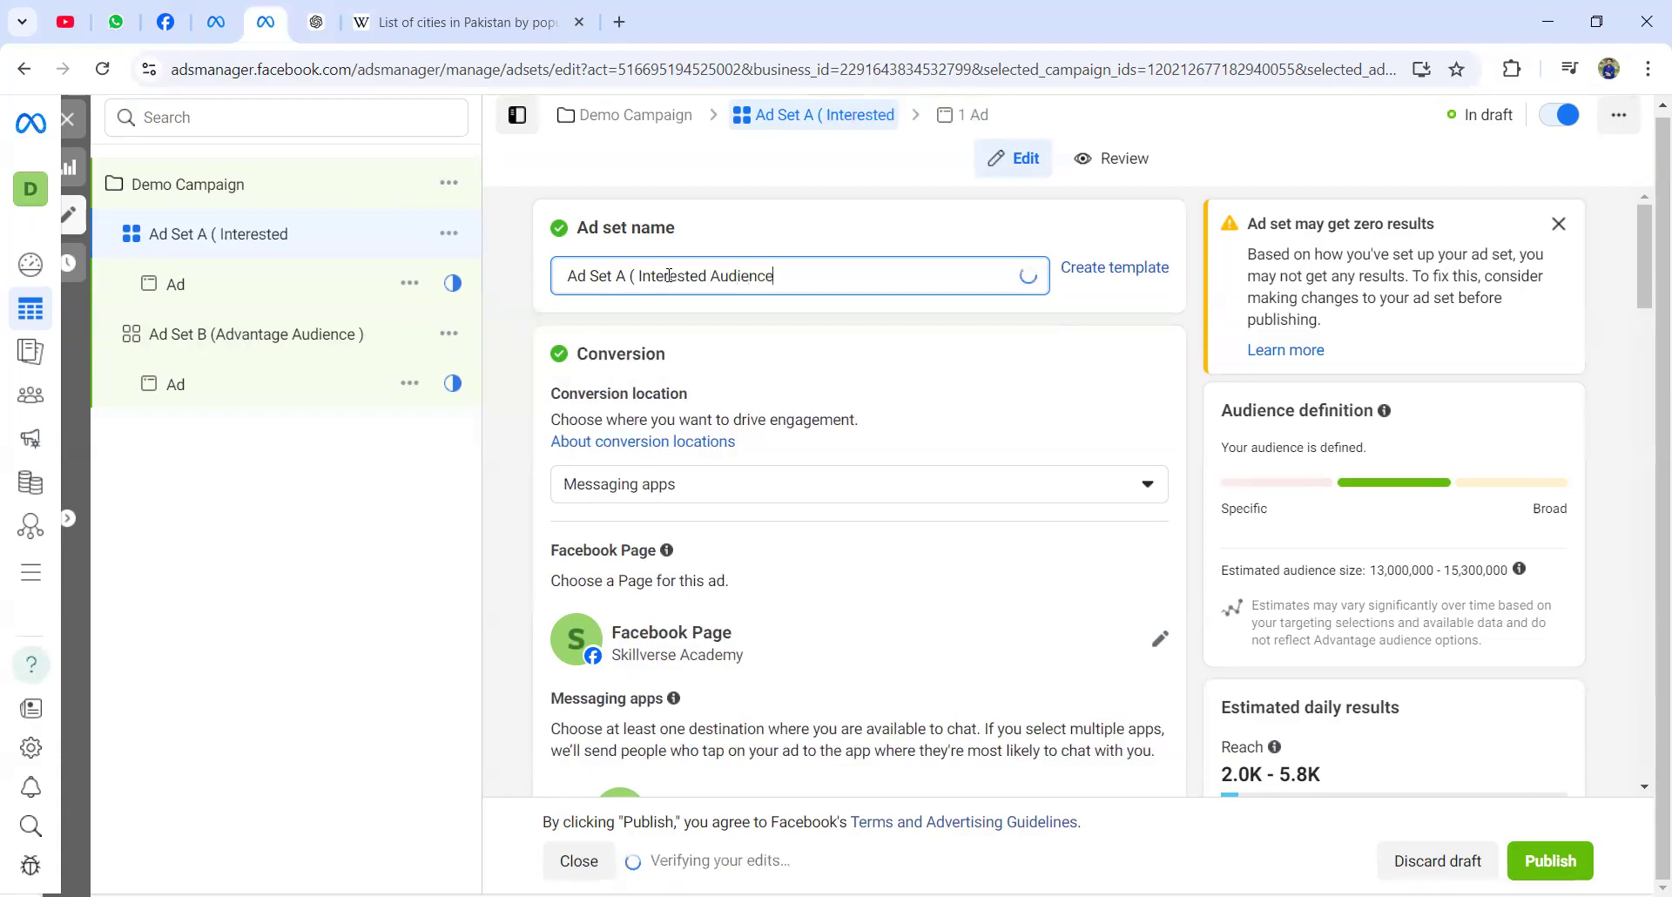
pyautogui.write(')')
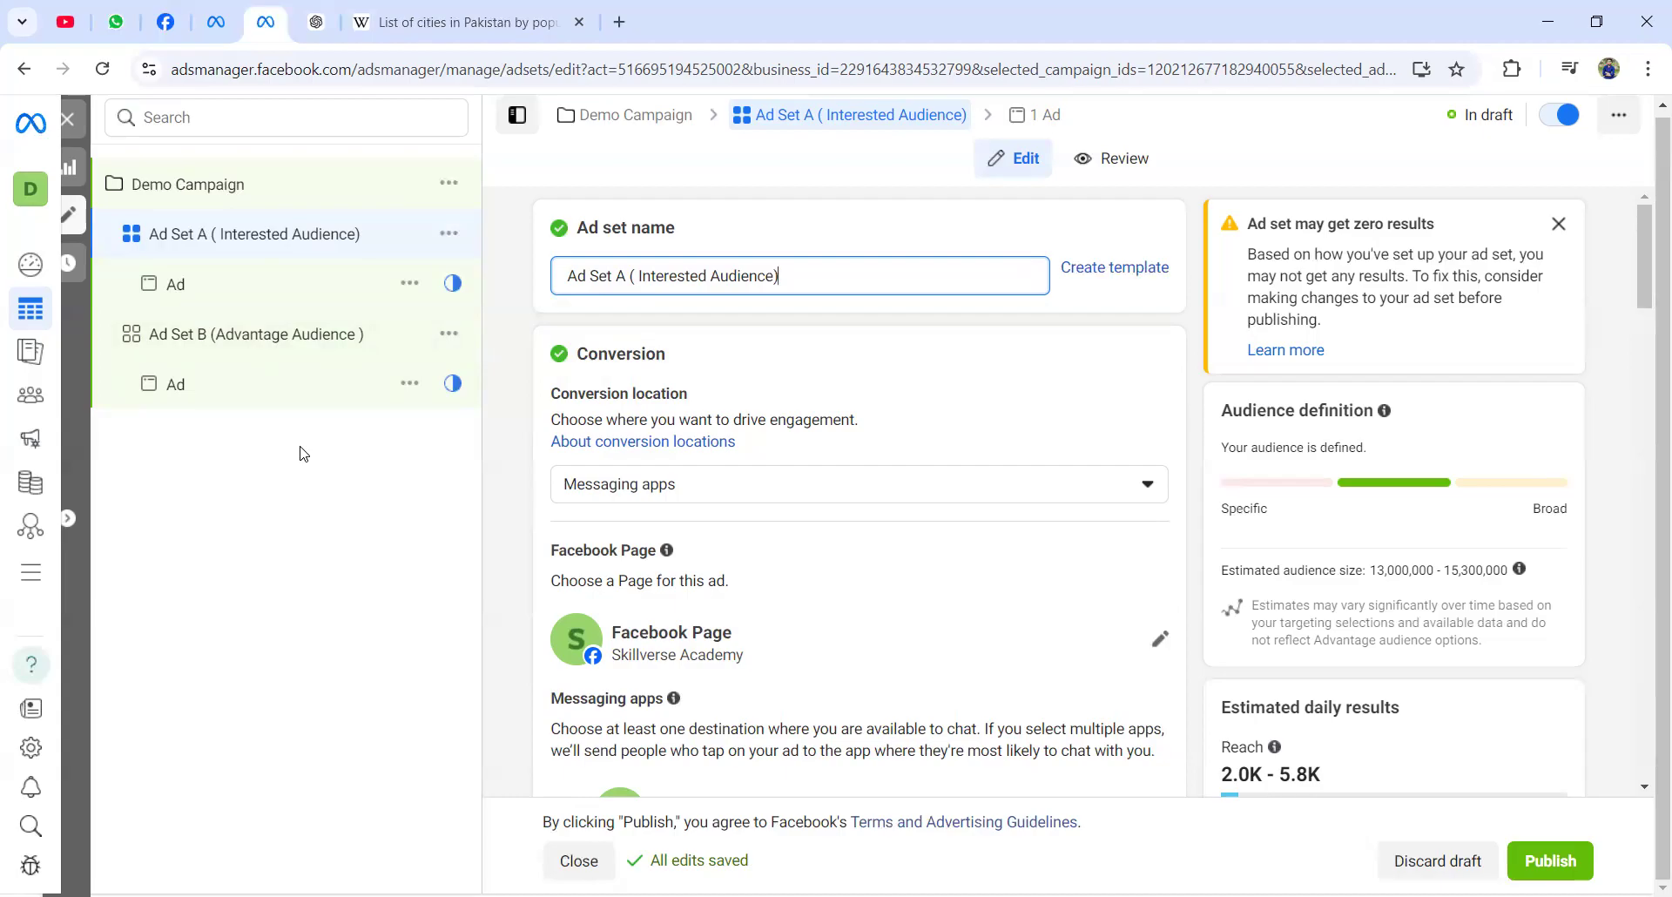
# - Switch the placements of Ad Set A from Advantage+ placements to Manual placements
pyautogui.scroll(-6, 612, 461)
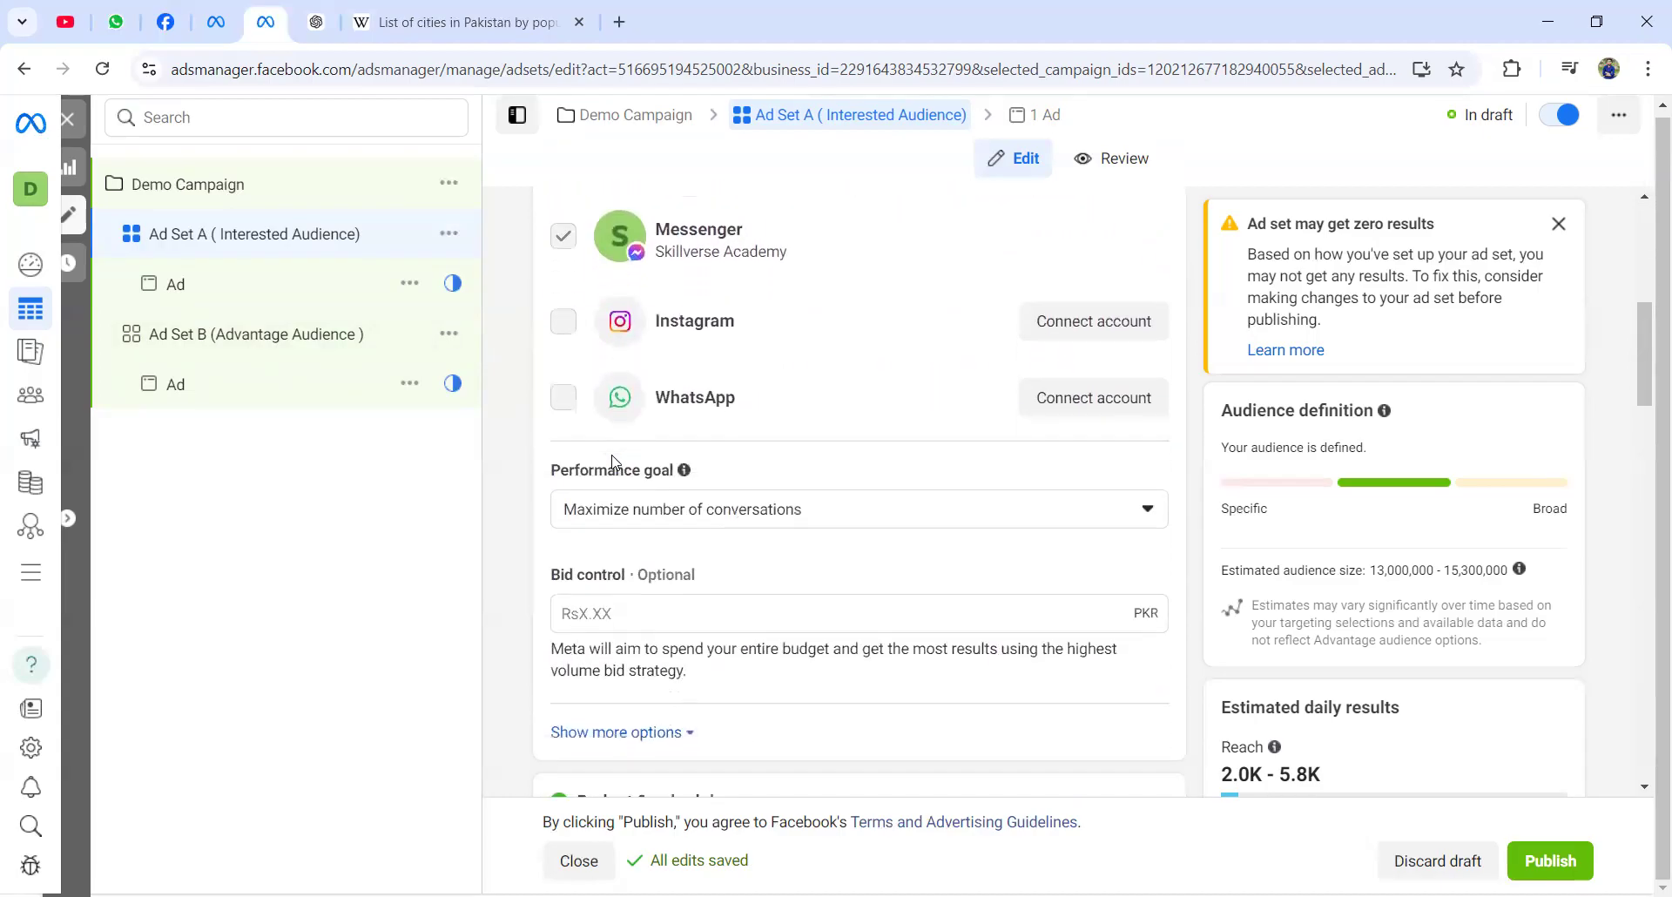
pyautogui.scroll(-9, 612, 462)
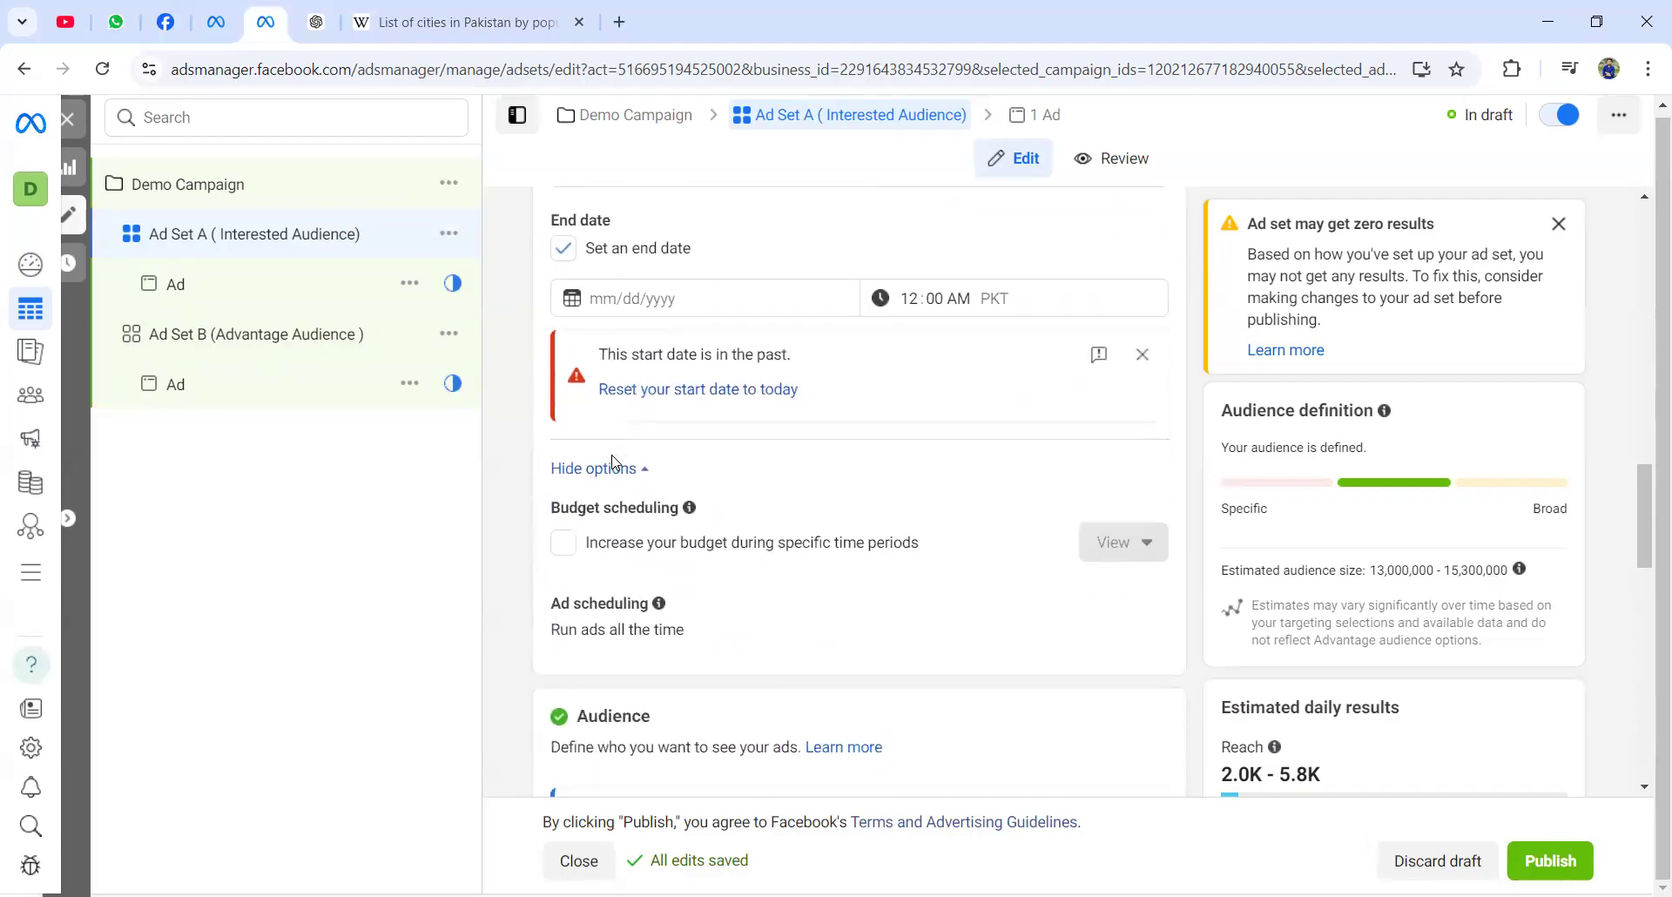
pyautogui.scroll(-8, 612, 461)
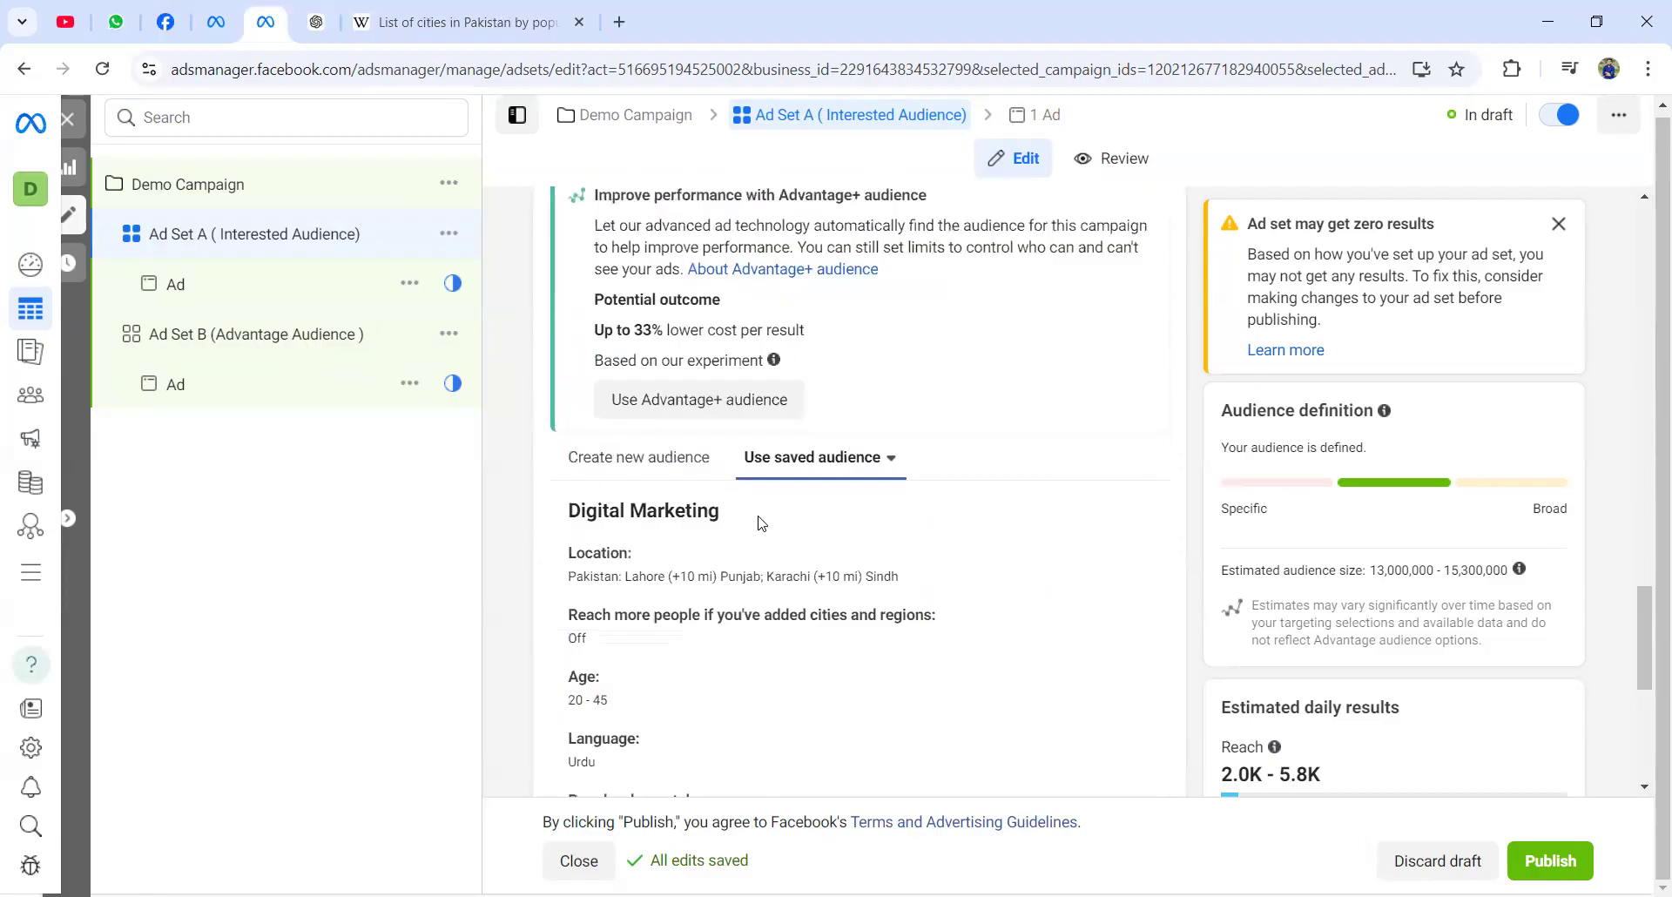
pyautogui.scroll(-2, 760, 522)
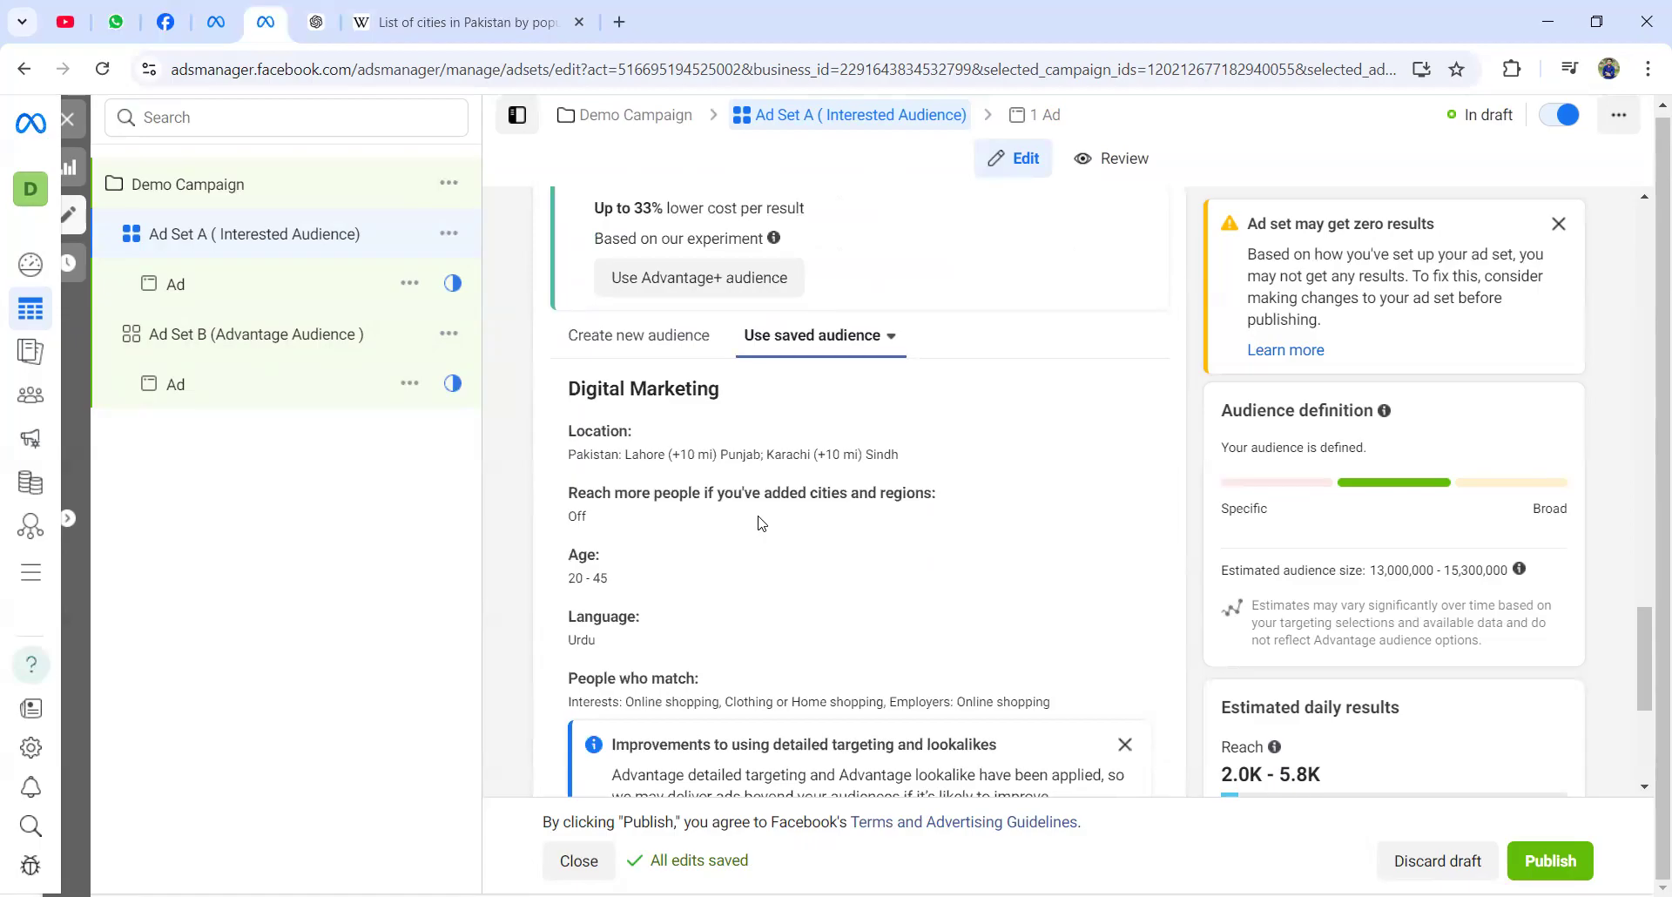
pyautogui.scroll(-5, 760, 522)
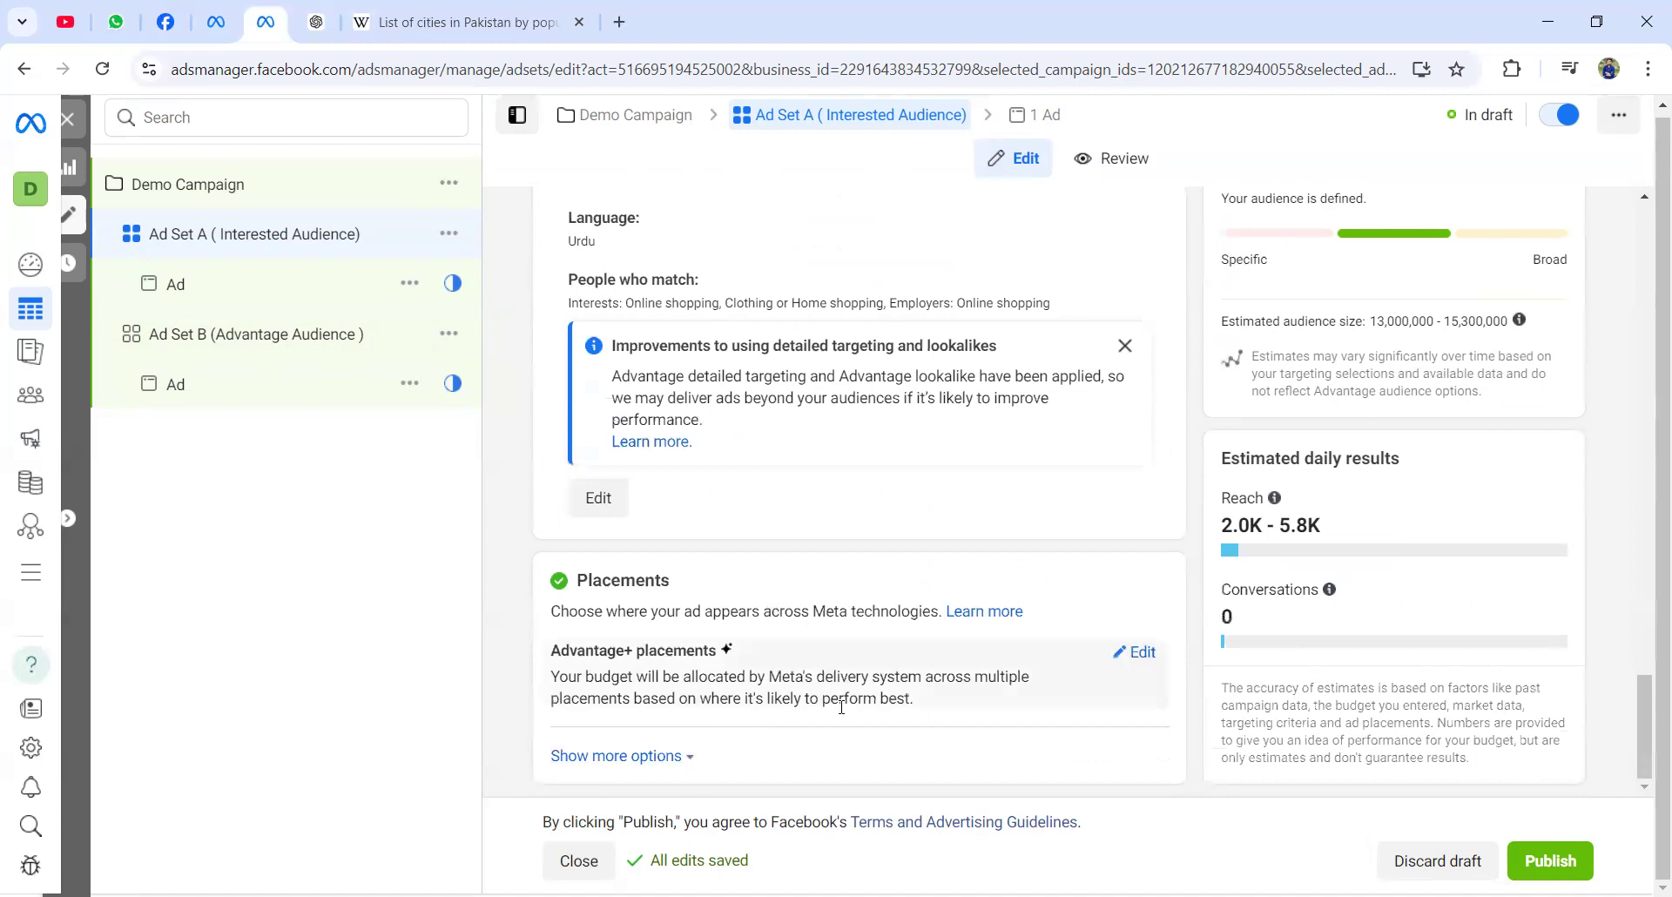
pyautogui.click(1135, 651)
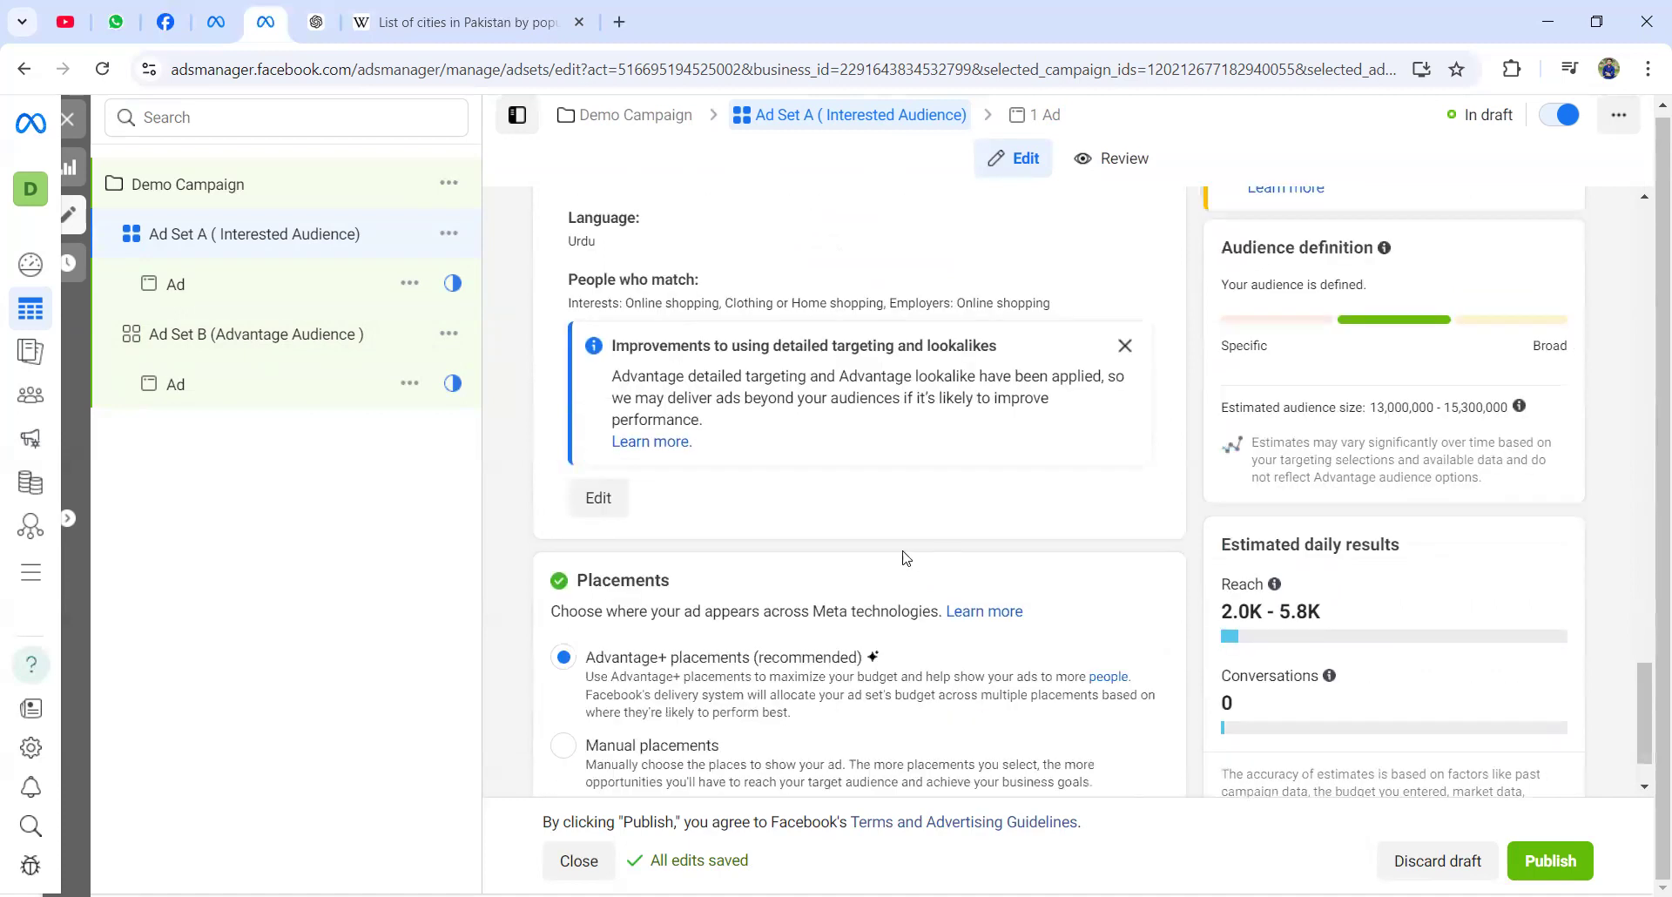
pyautogui.scroll(-1, 905, 557)
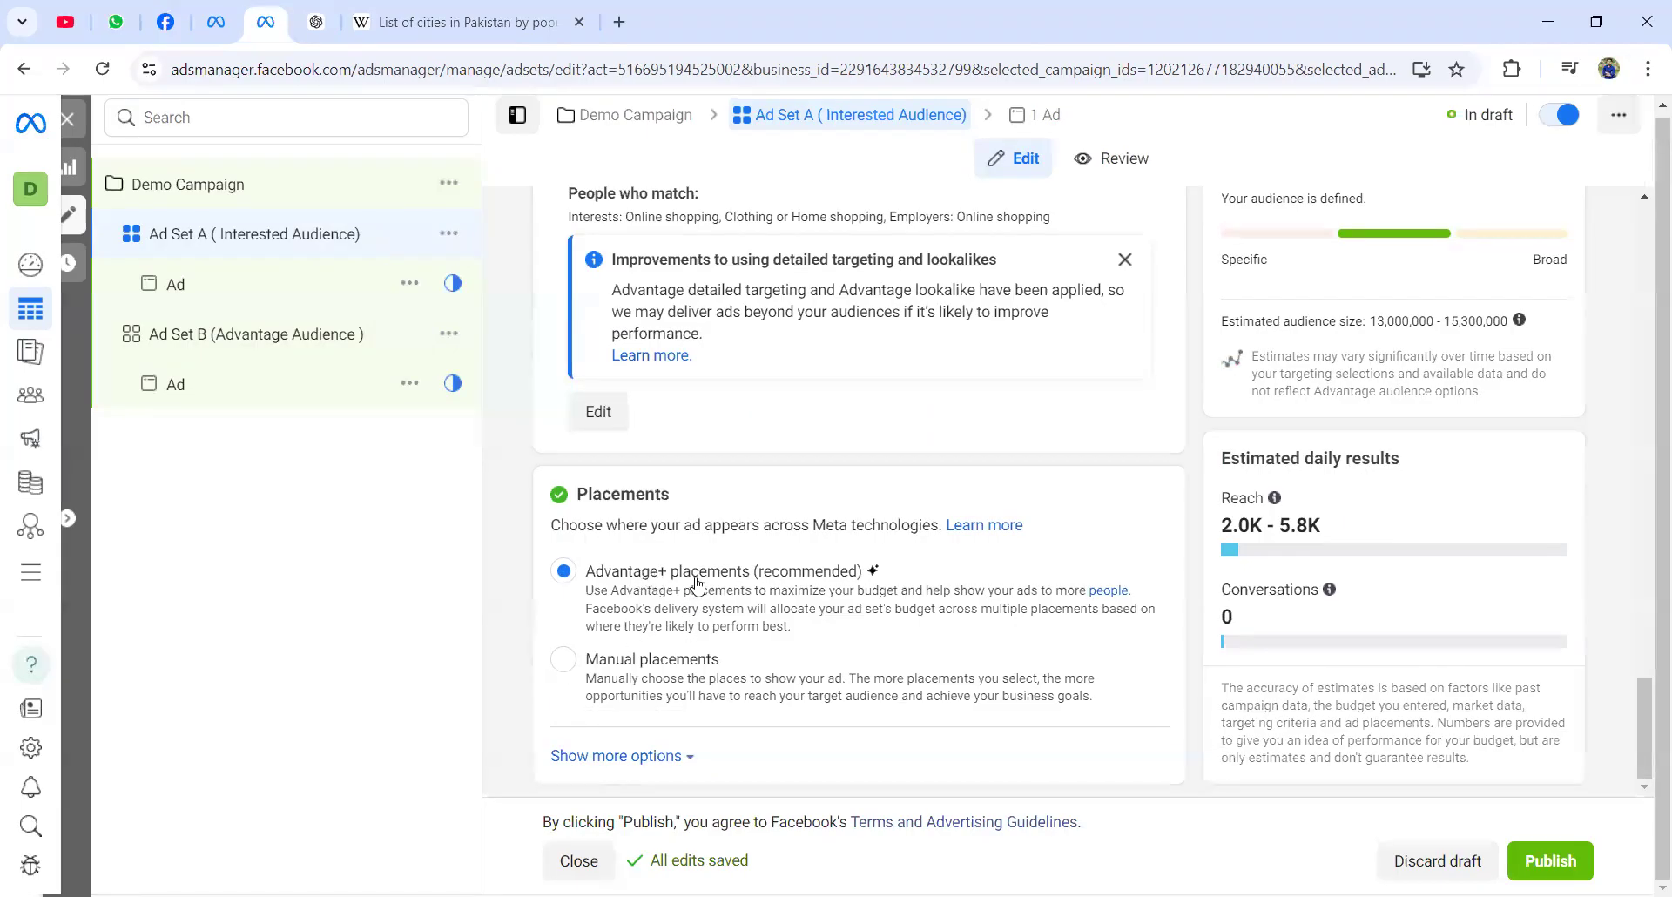
pyautogui.click(561, 666)
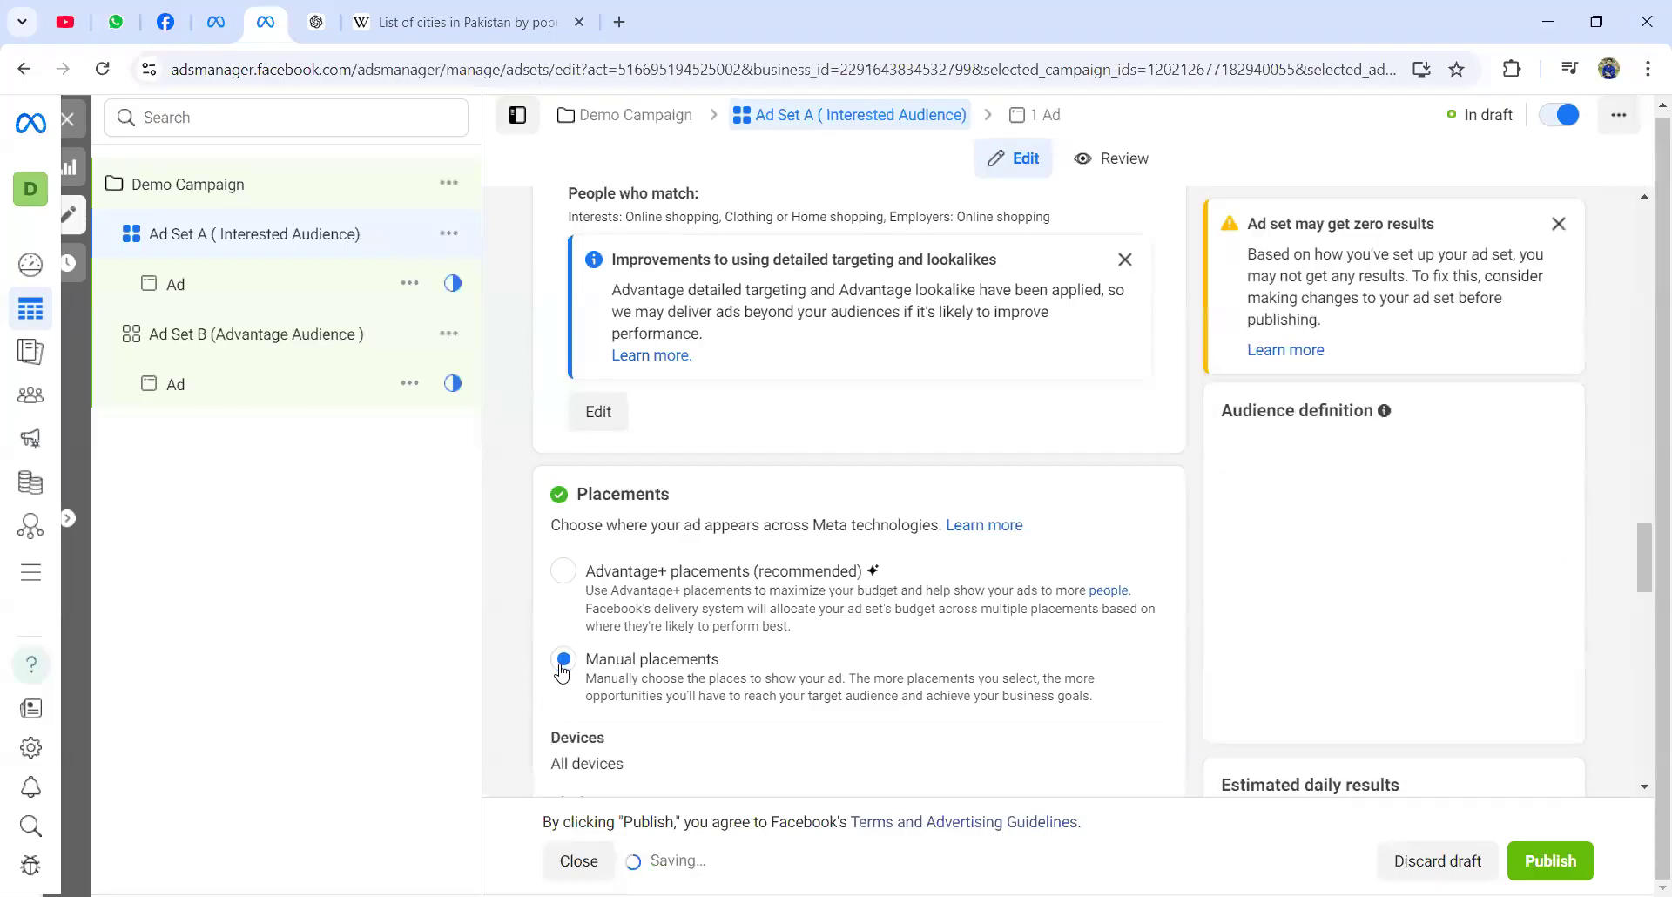
# - Exclude the Messenger and Audience Network platforms from the manual placements of Ad Set A
pyautogui.scroll(-3, 750, 667)
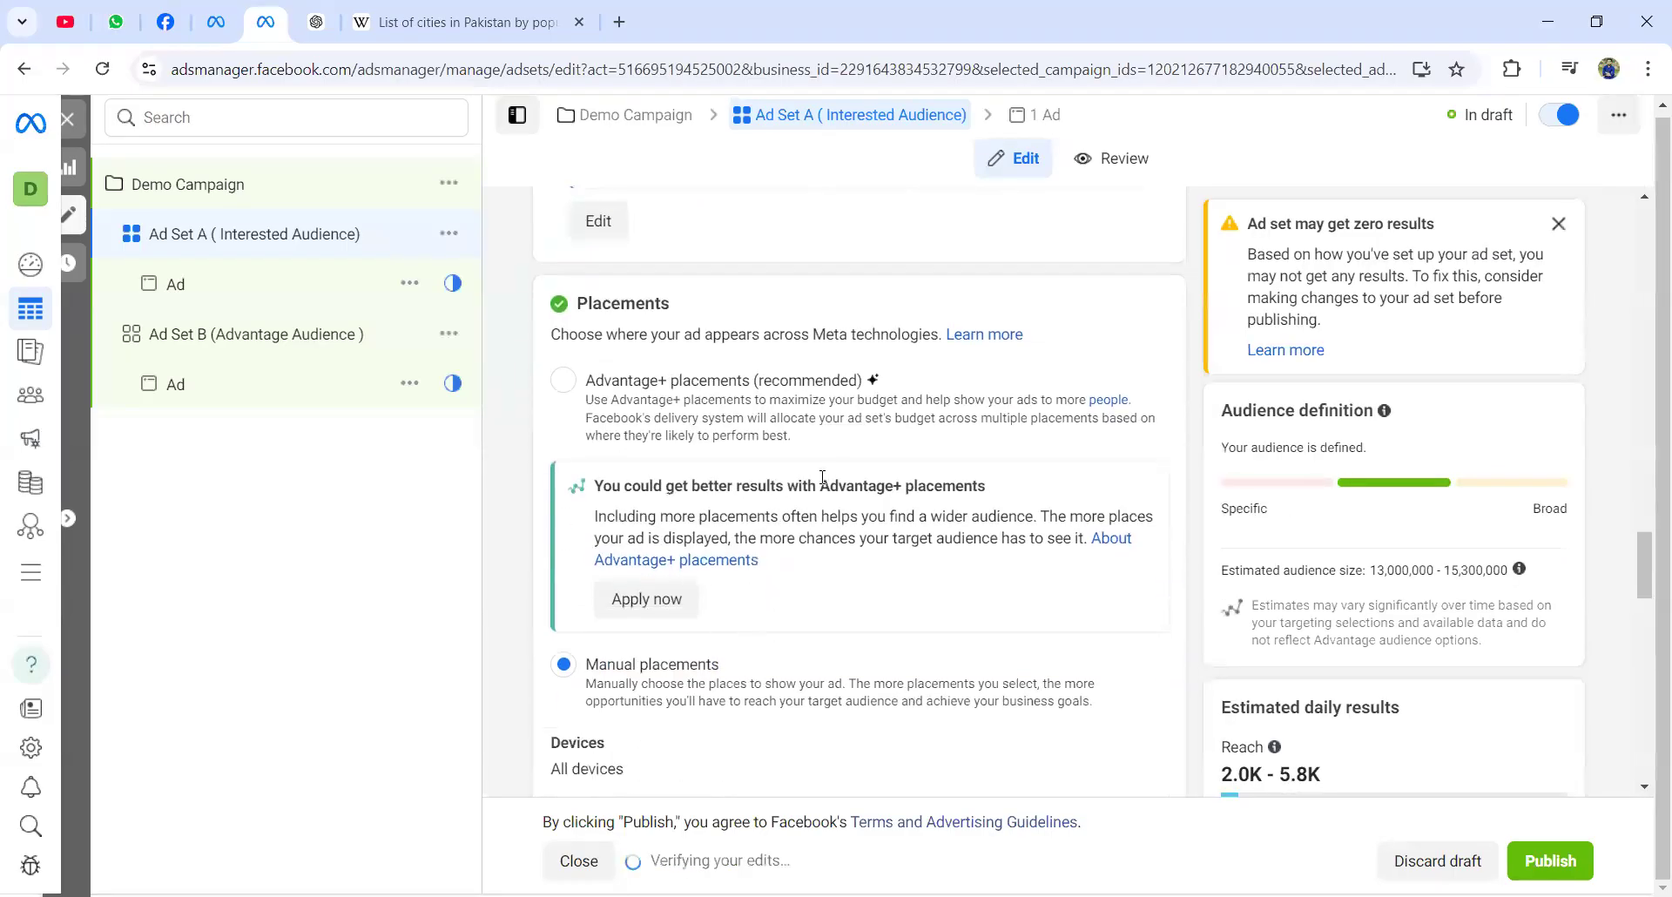
pyautogui.scroll(-1, 834, 494)
pyautogui.scroll(-3, 832, 493)
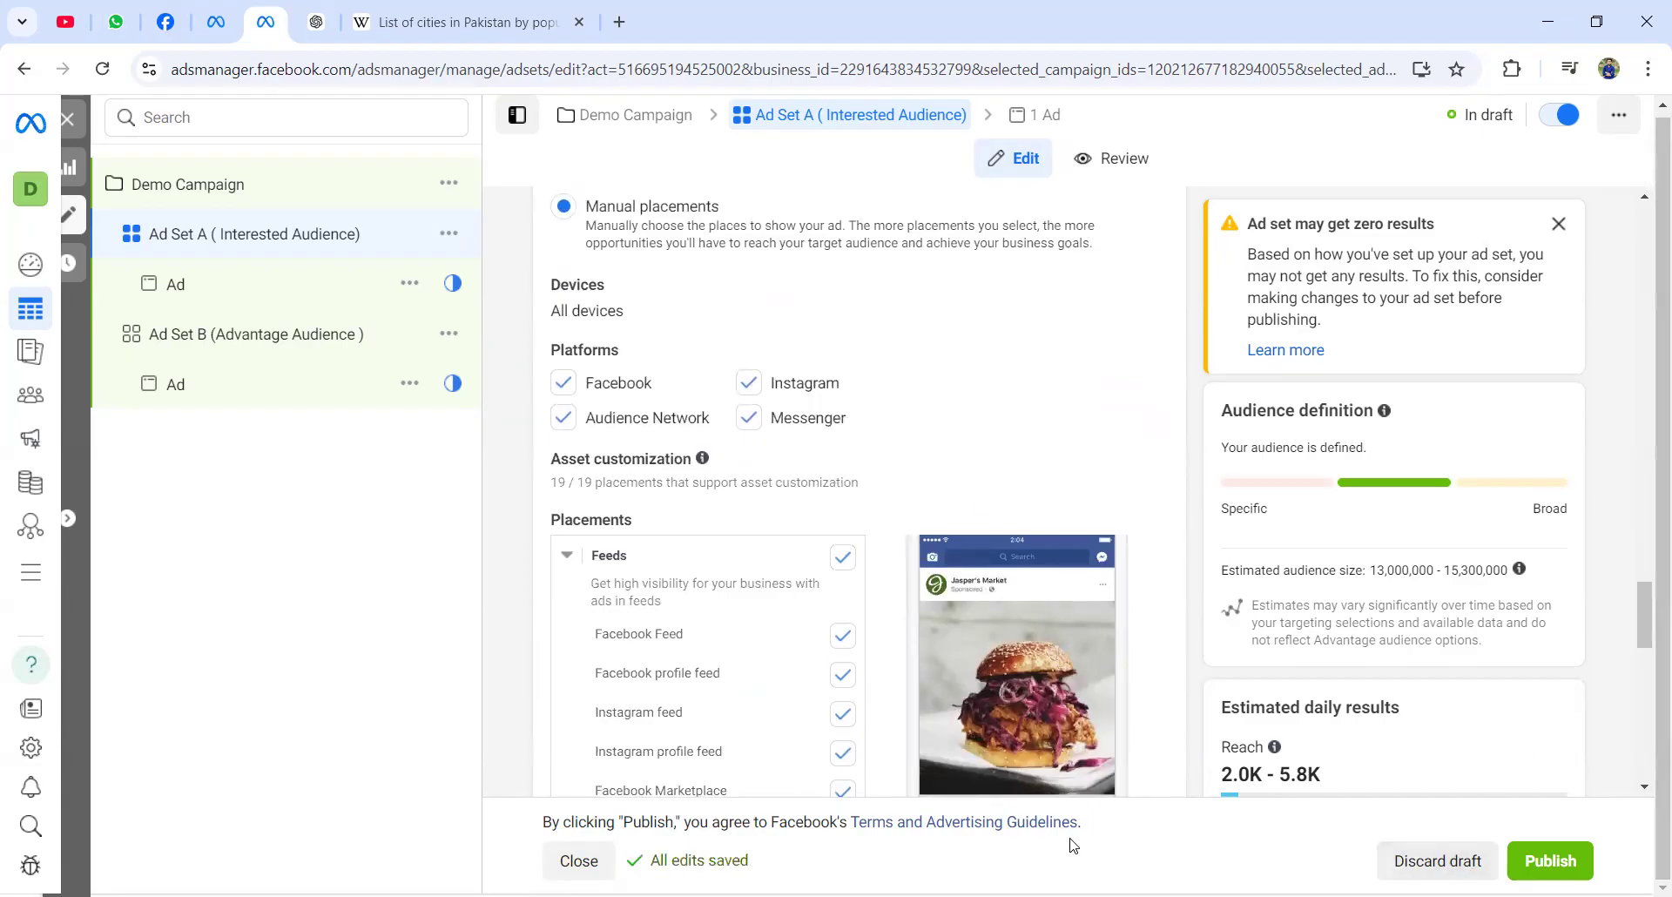
pyautogui.click(582, 860)
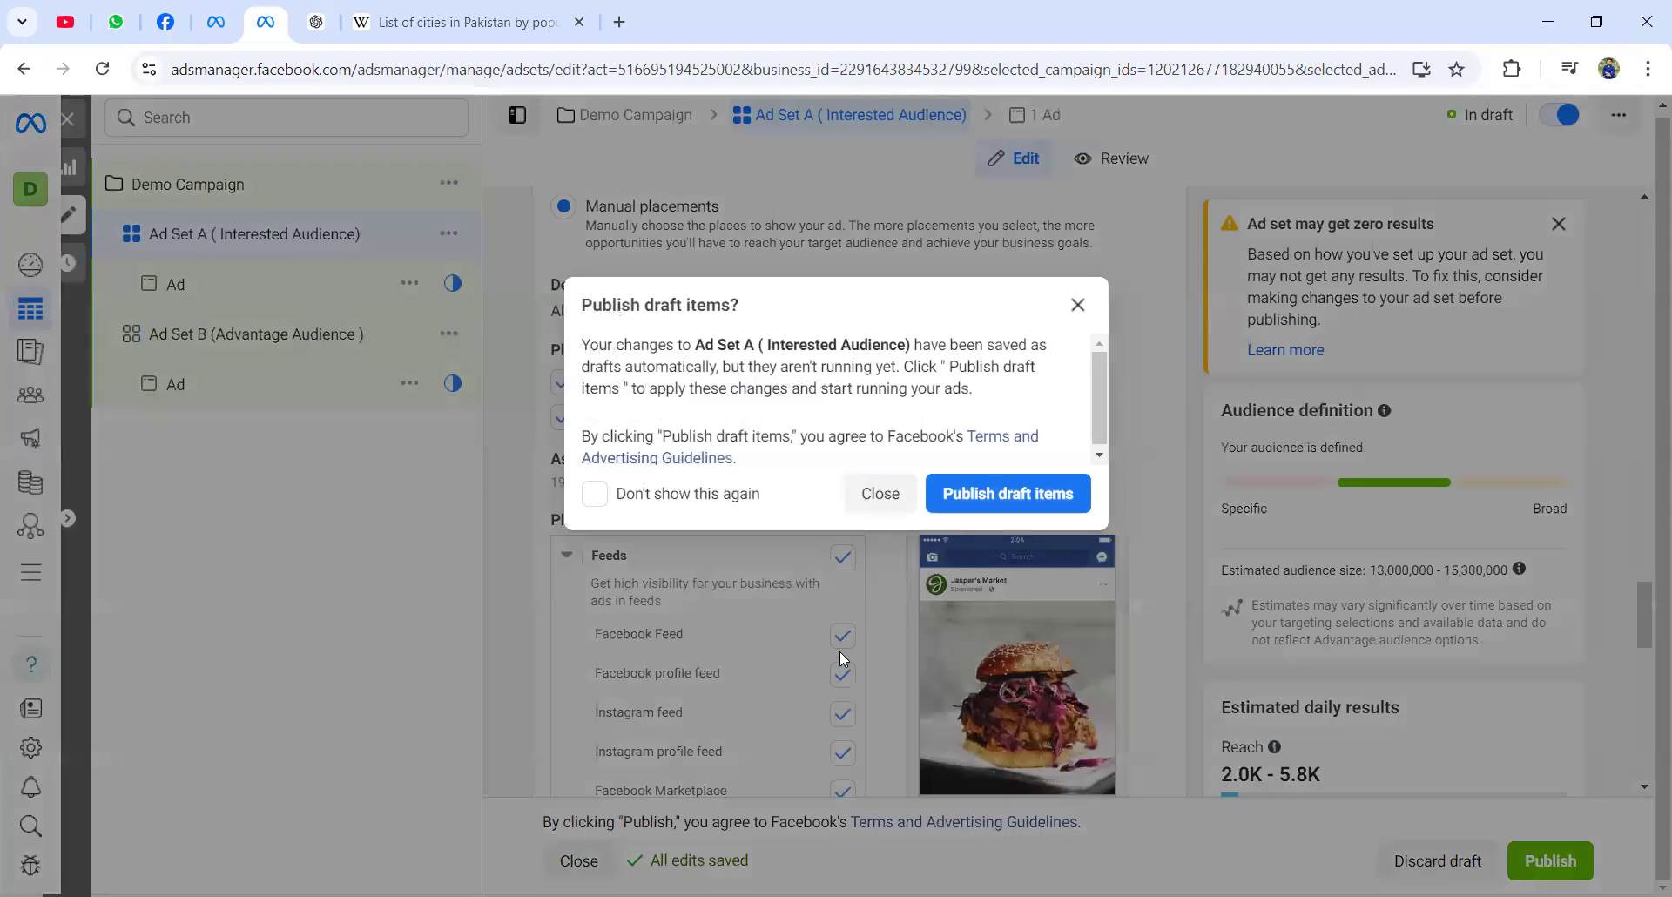
pyautogui.click(1078, 303)
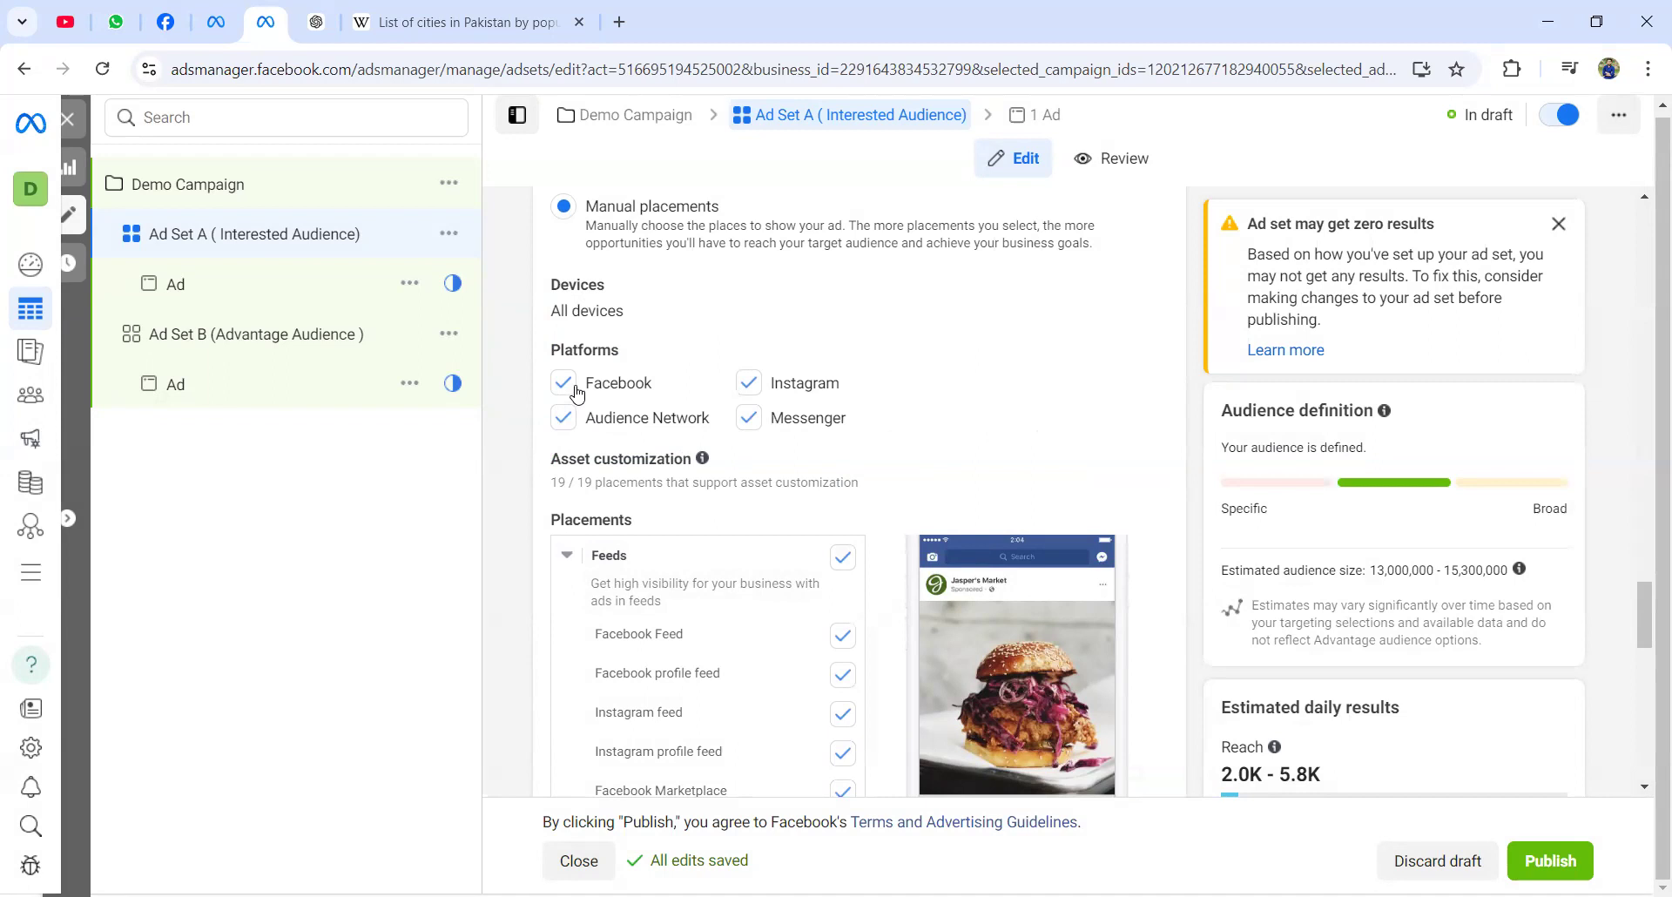
pyautogui.click(749, 418)
pyautogui.click(565, 420)
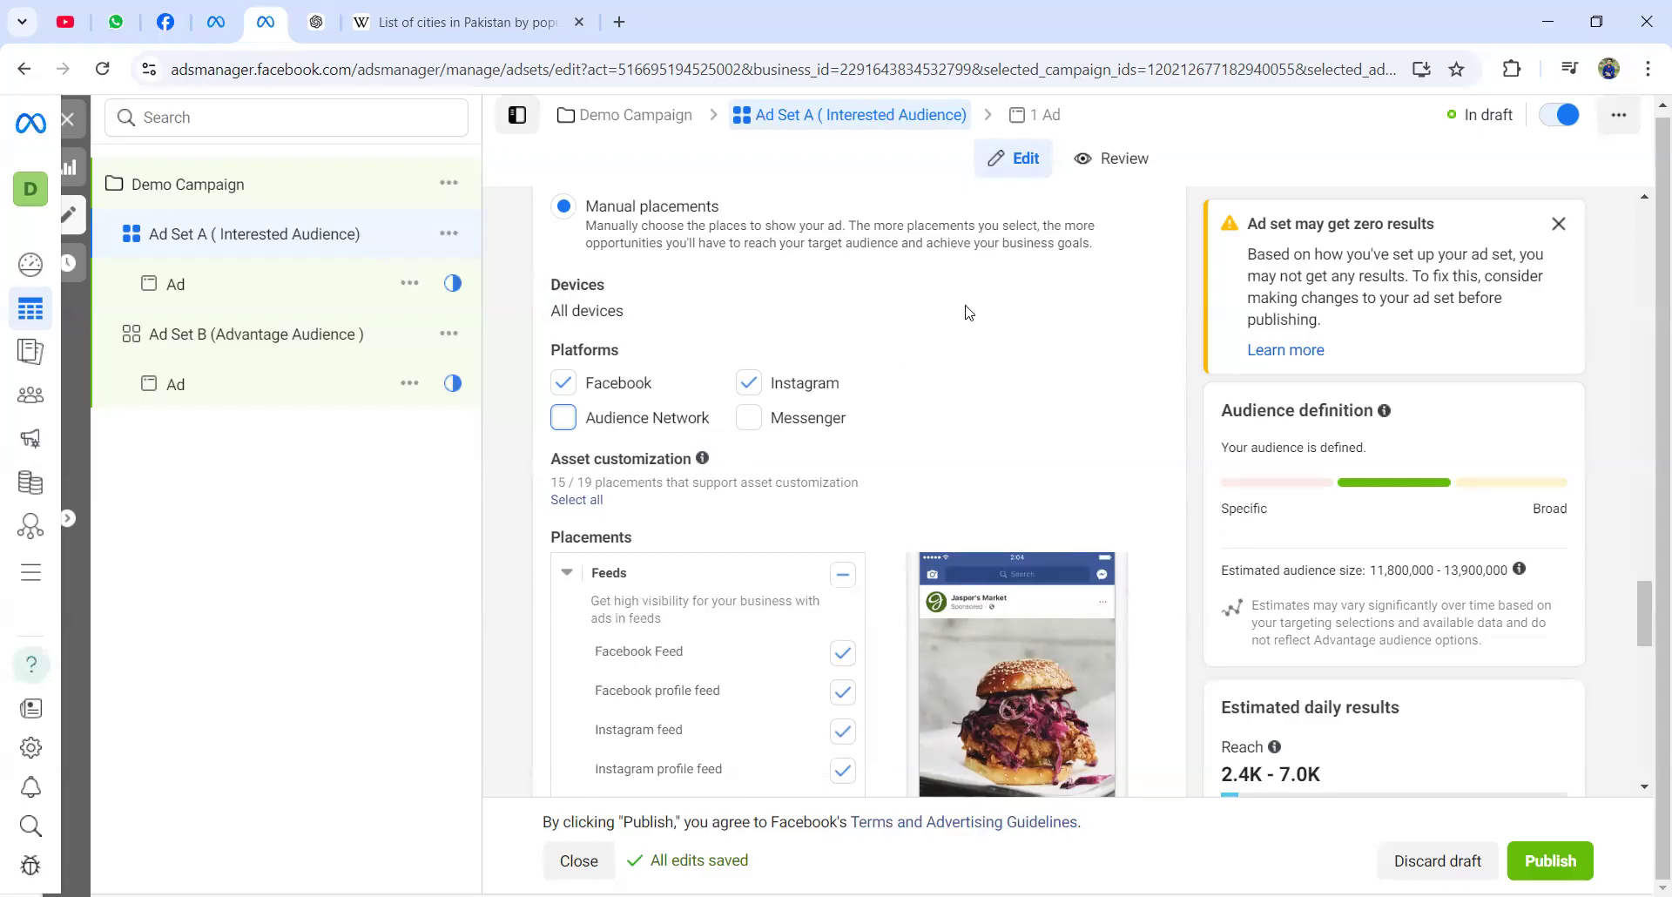
# - Review Ad Set A's audience summary, individual placements, and the additional device and brand safety options
pyautogui.scroll(8, 965, 311)
pyautogui.scroll(9, 967, 311)
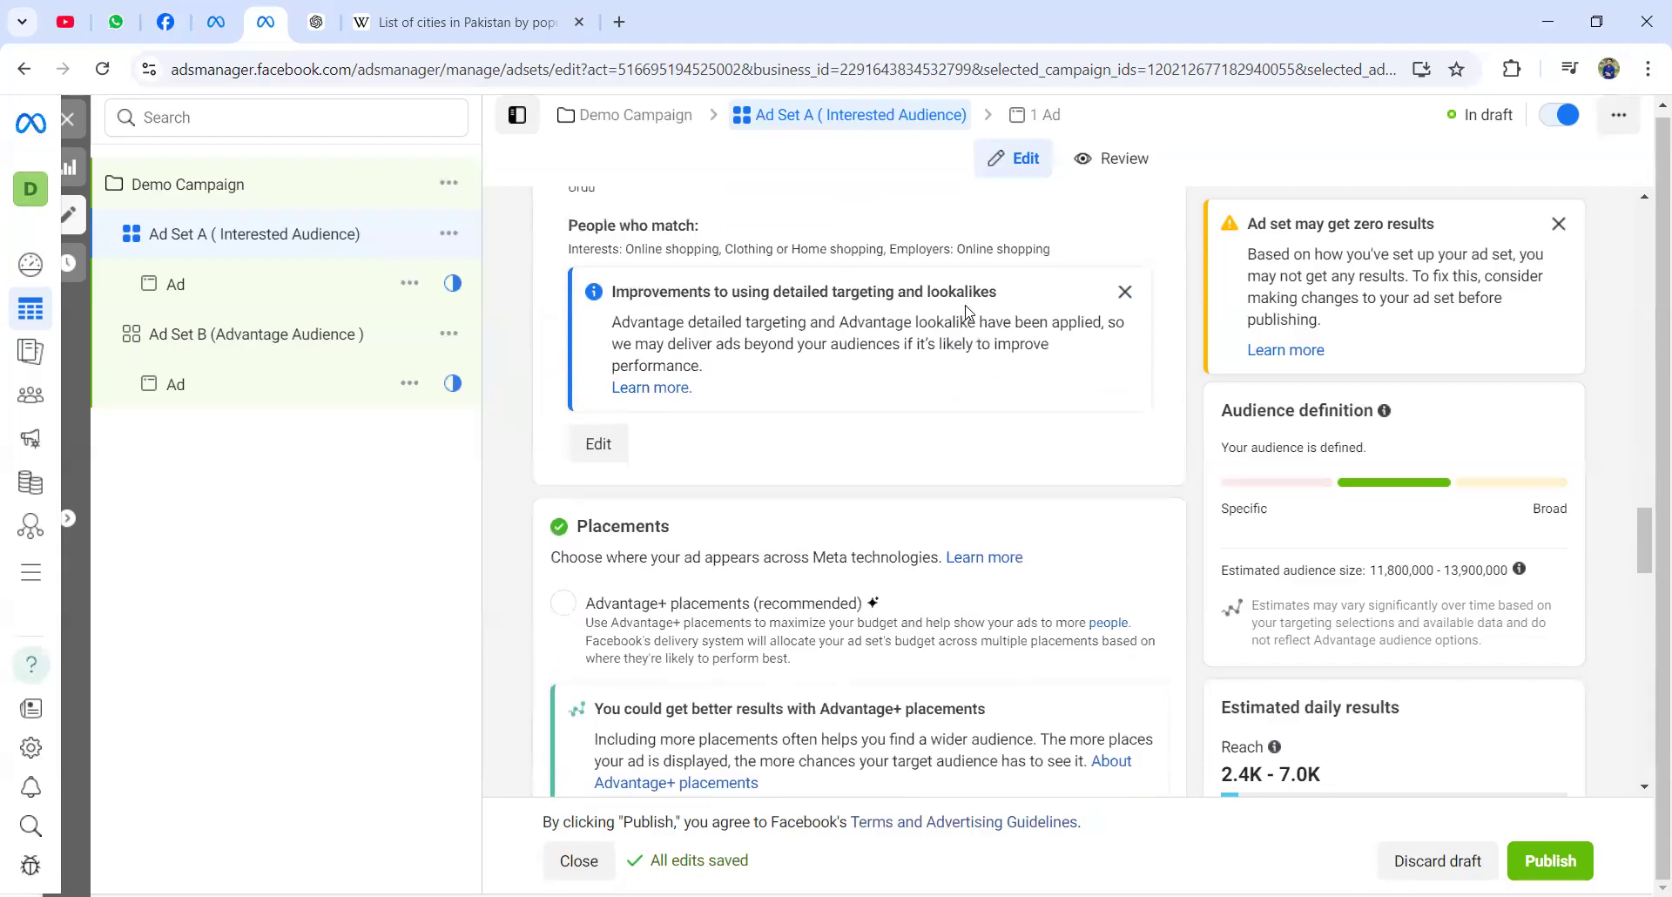
pyautogui.scroll(-10, 966, 306)
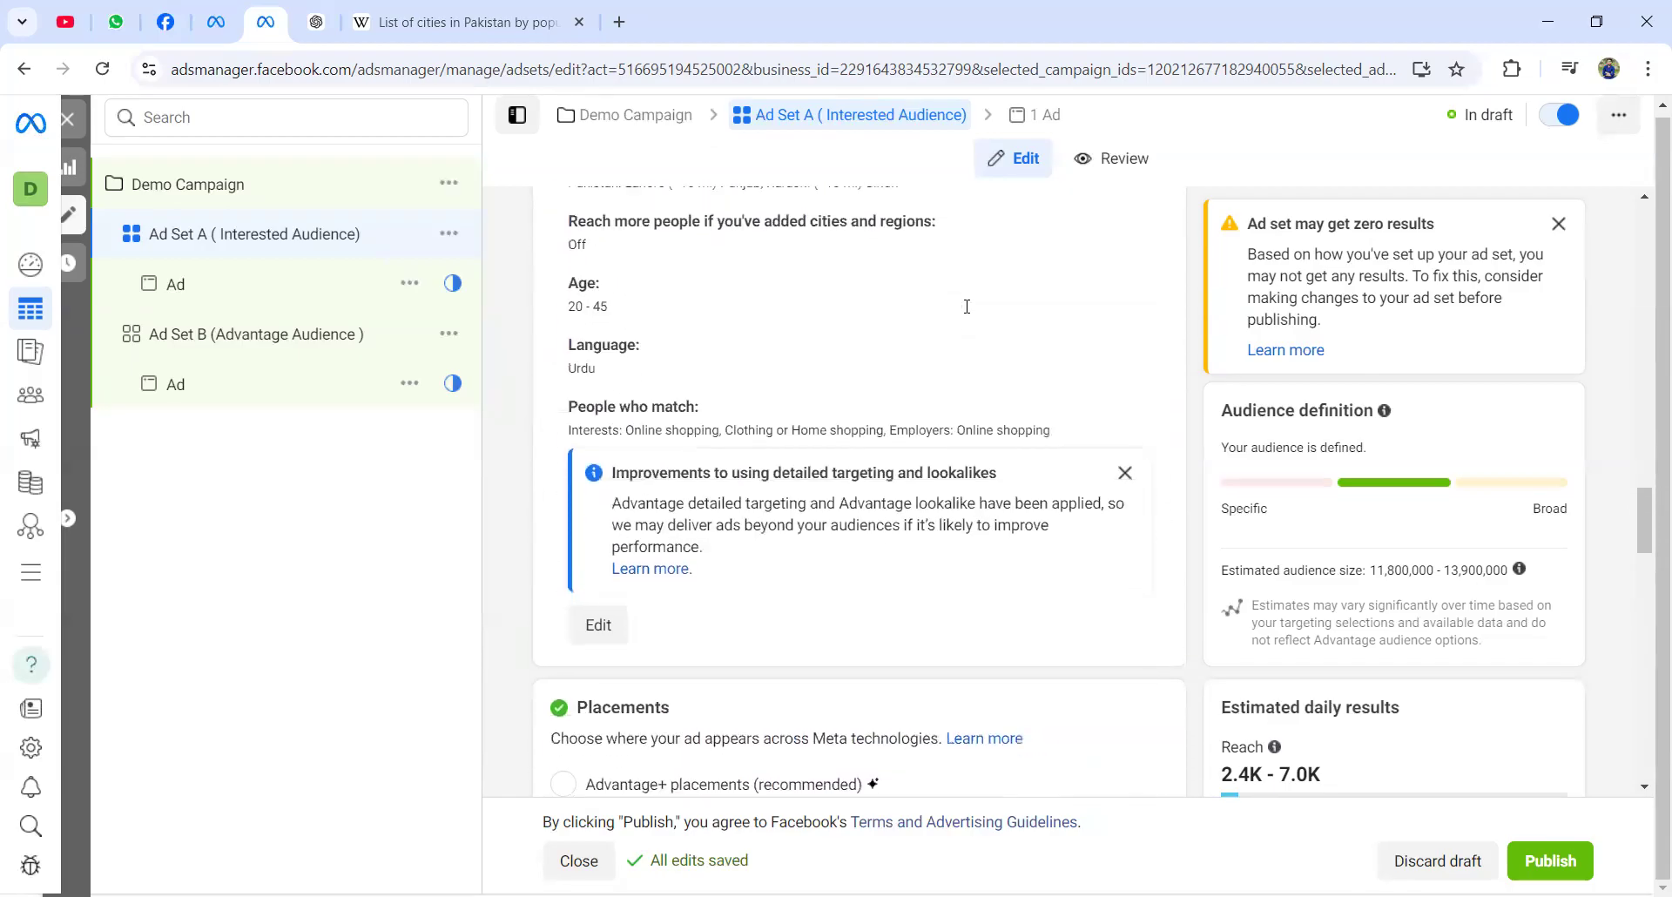
pyautogui.scroll(-8, 967, 307)
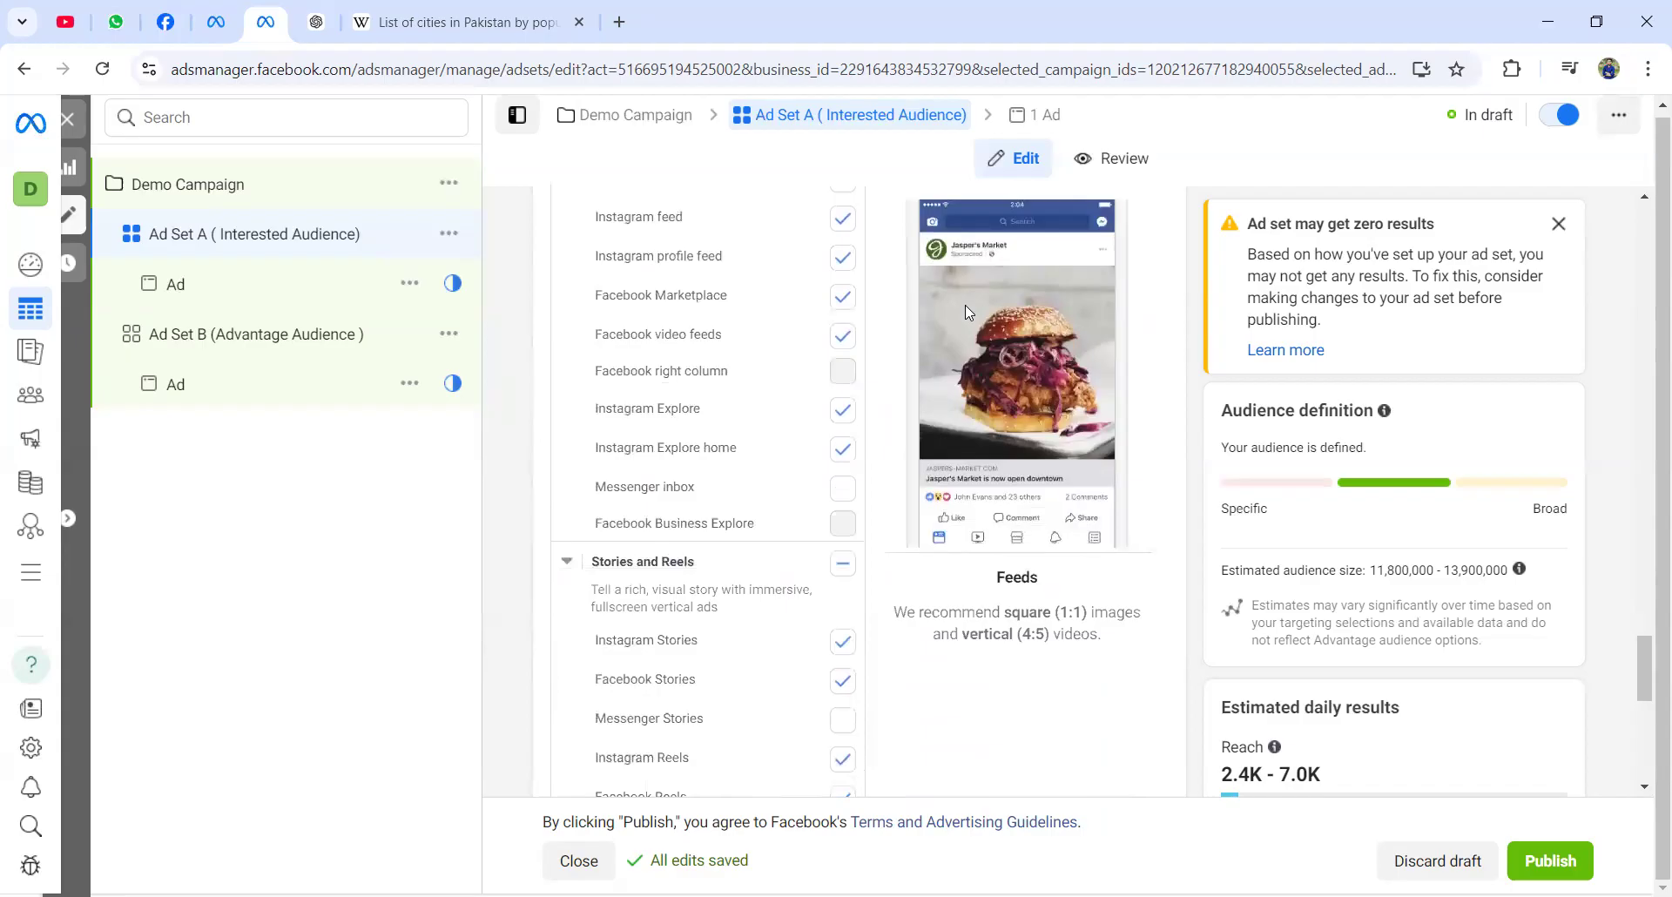
pyautogui.scroll(-1, 965, 305)
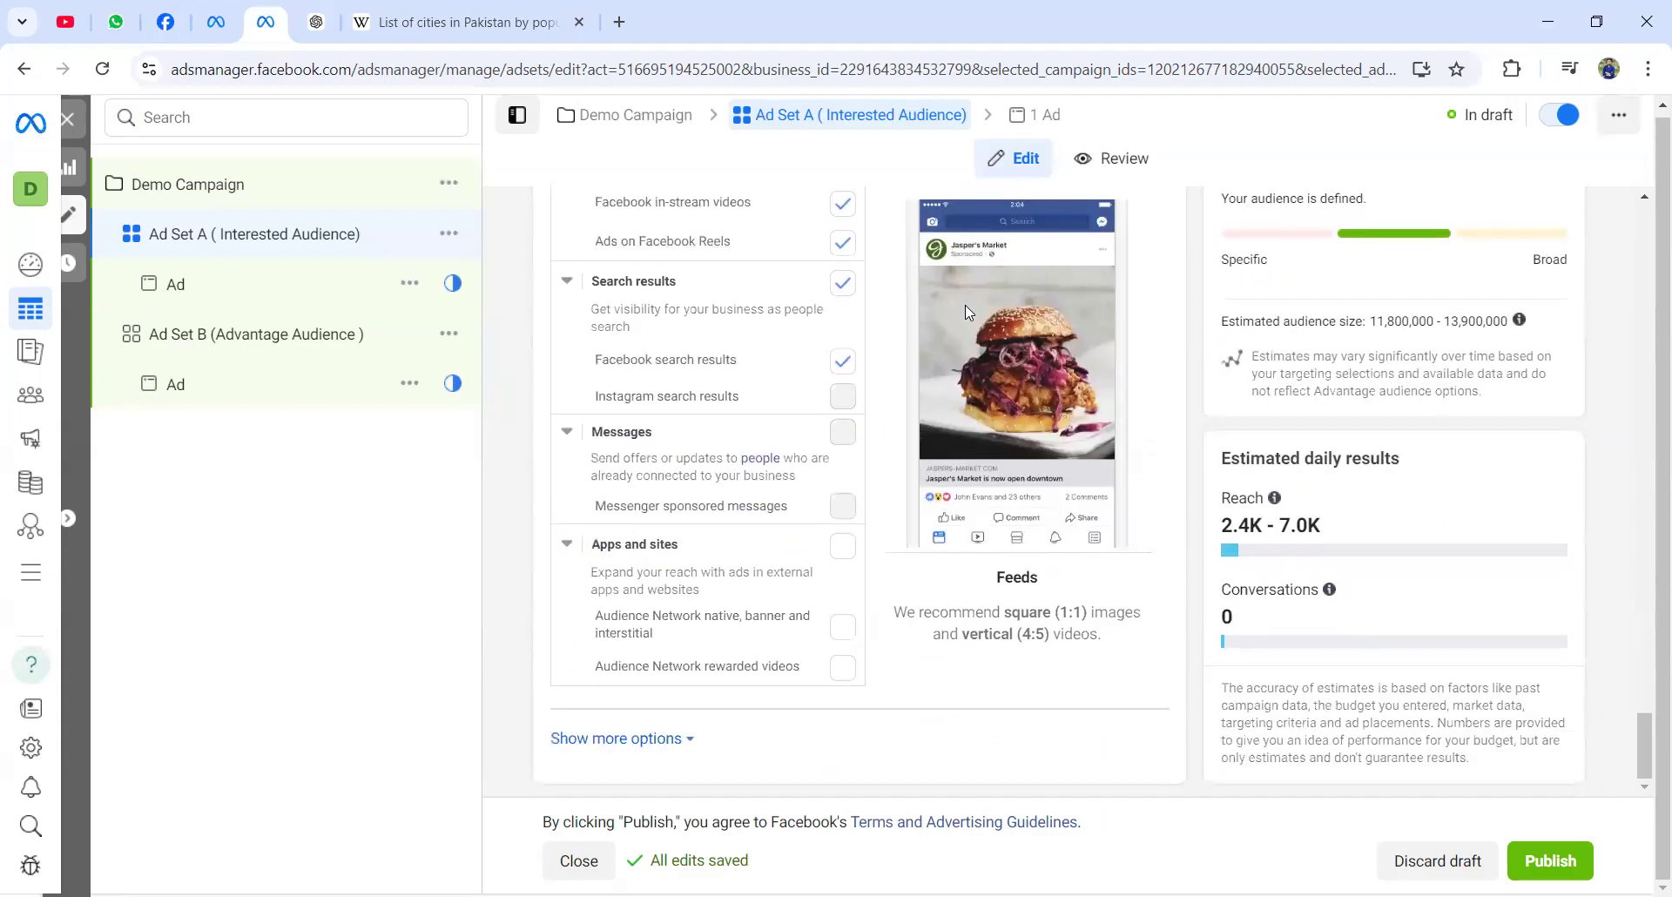
pyautogui.click(605, 740)
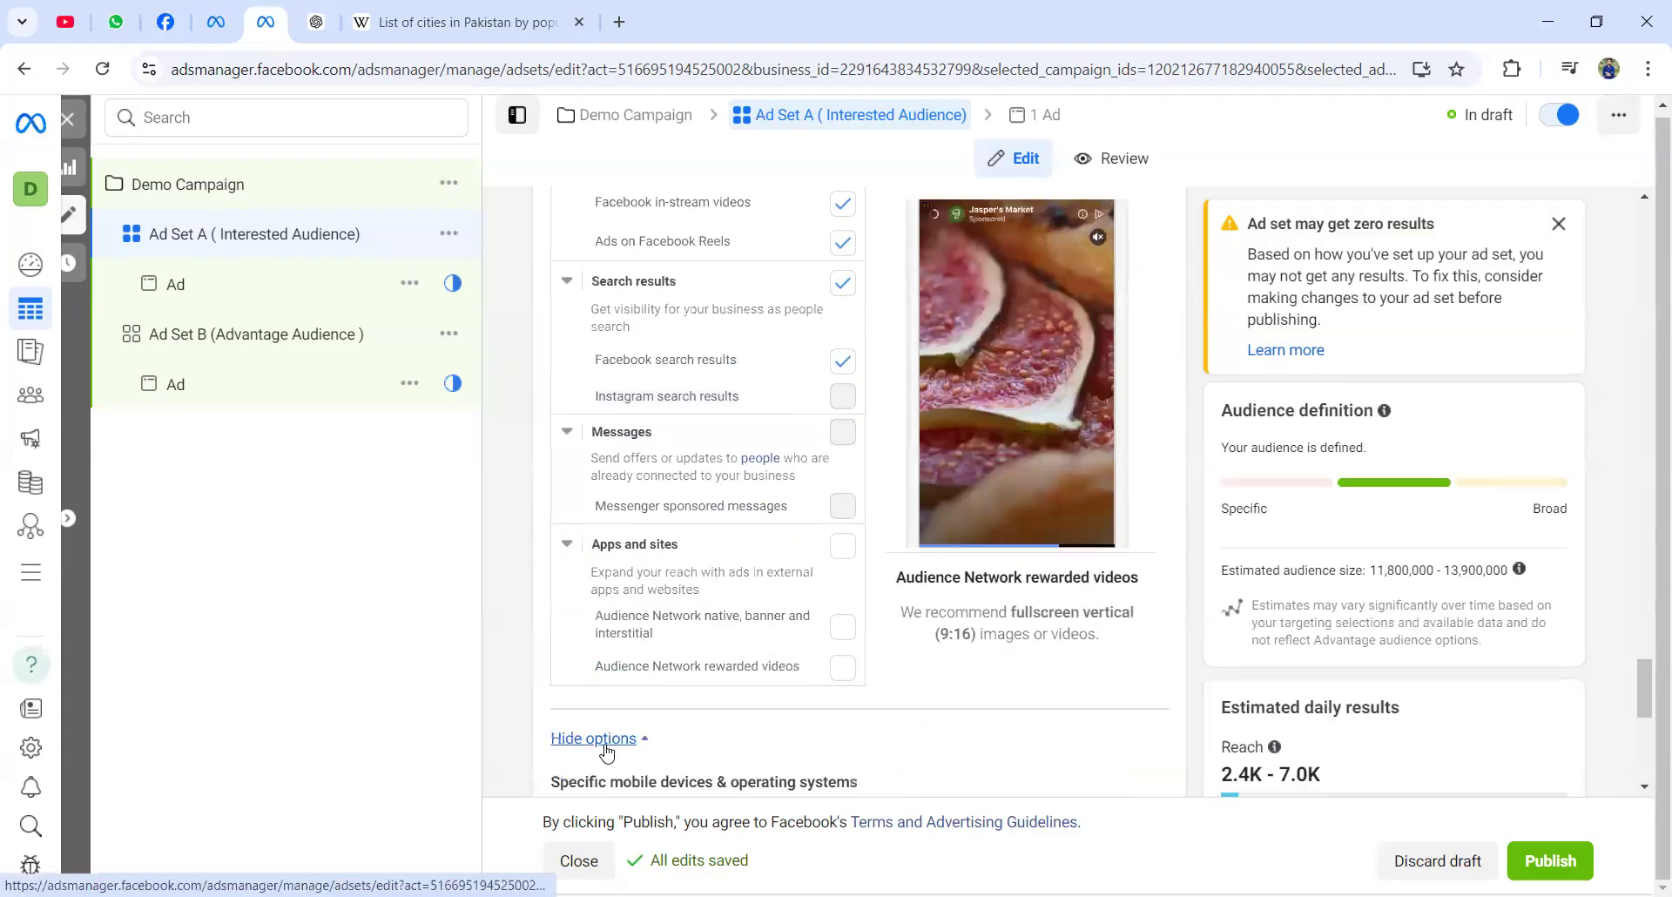
pyautogui.scroll(-9, 837, 719)
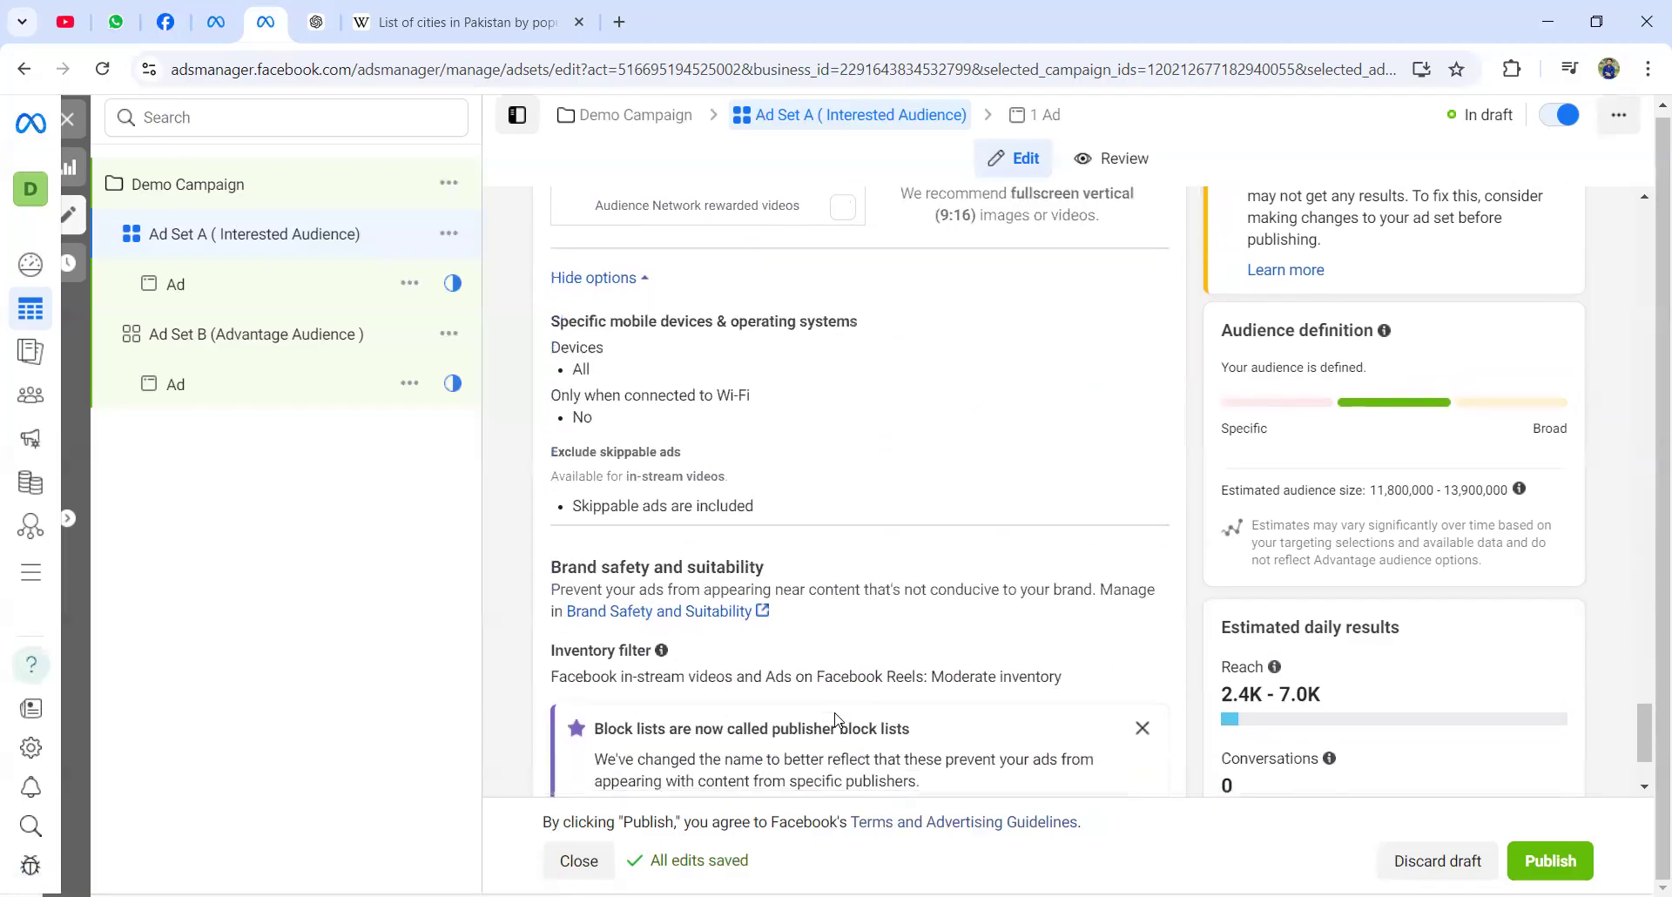
pyautogui.scroll(7, 838, 720)
pyautogui.scroll(10, 837, 719)
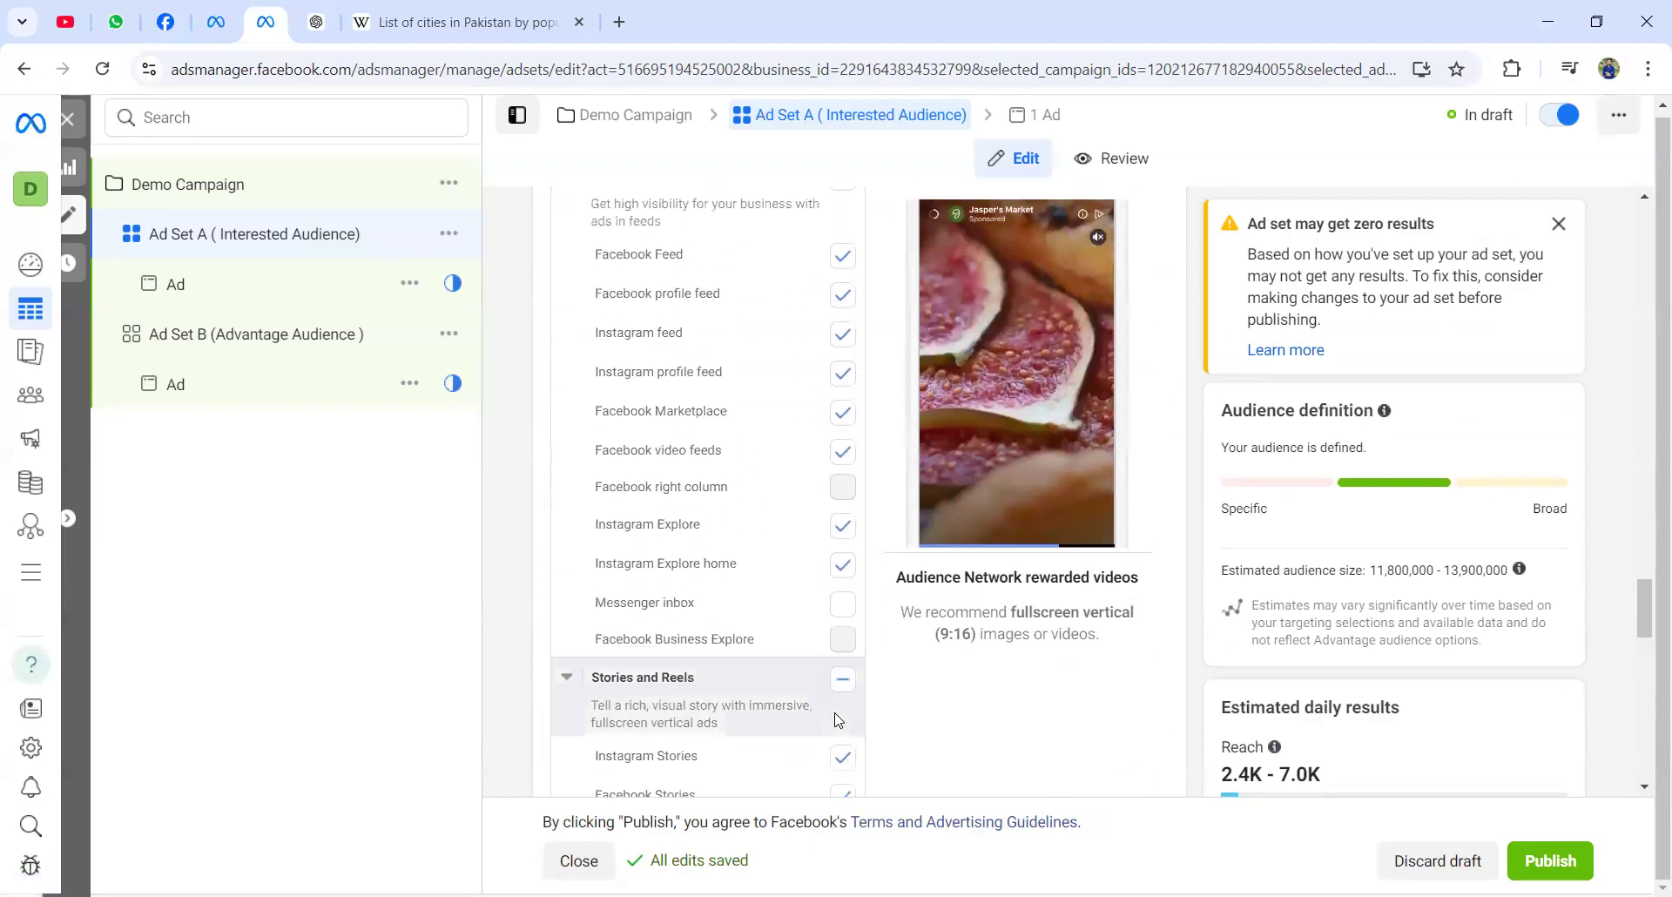
pyautogui.scroll(1, 836, 719)
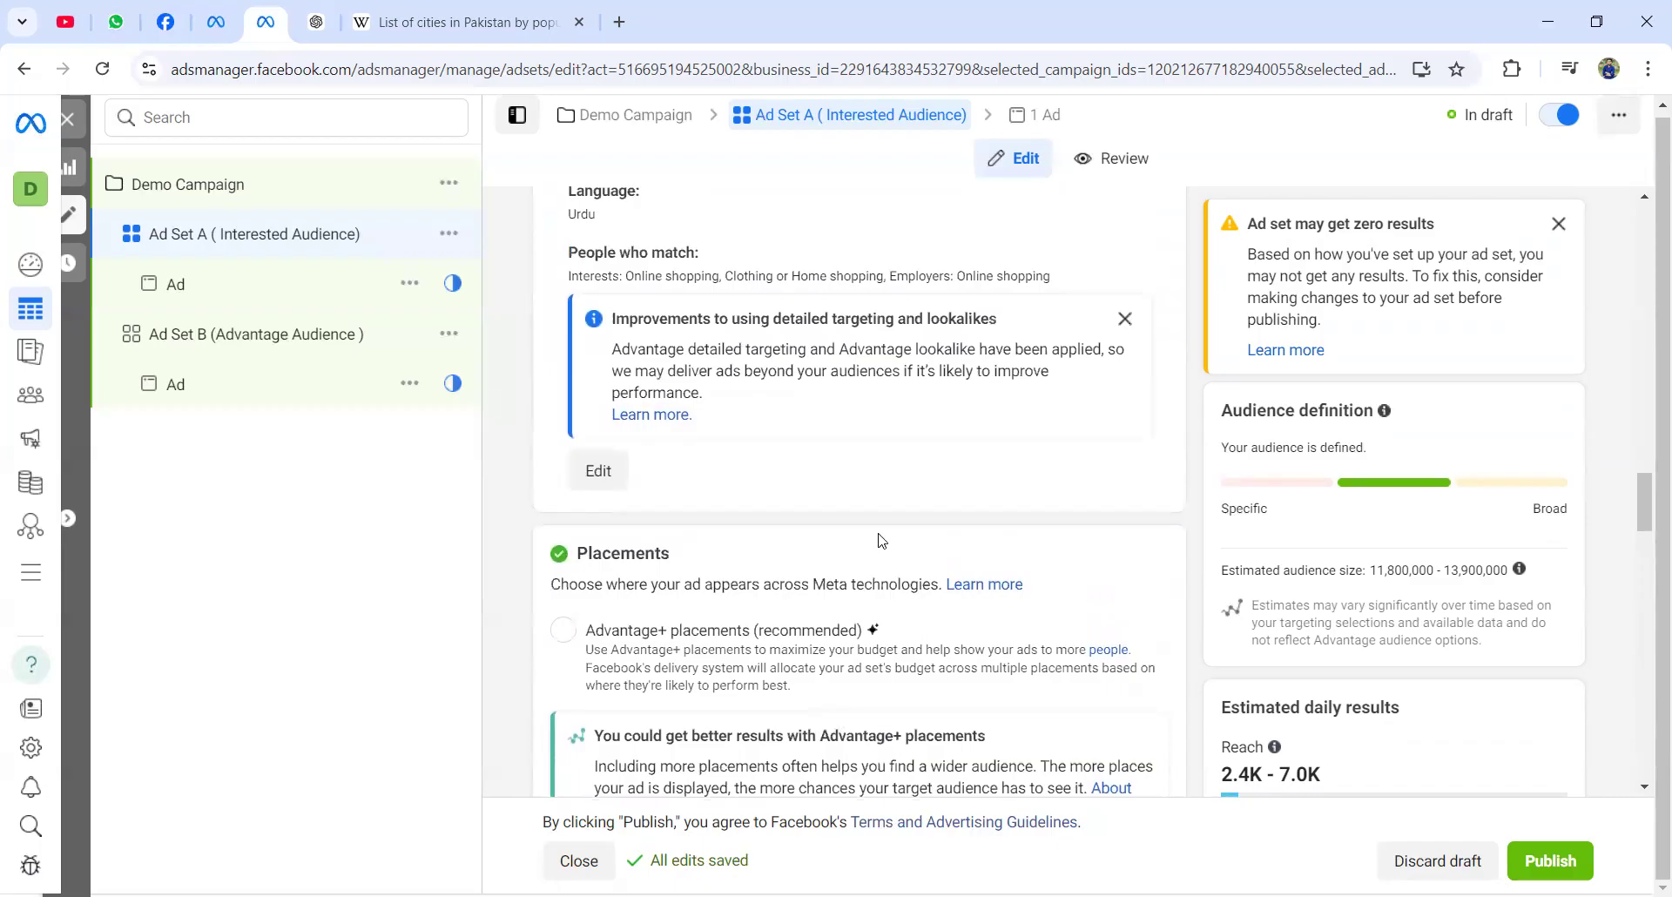
# - Examine Ad Set A's mobile device, Wi-Fi, skippable ads and brand safety settings below its manual placements
pyautogui.scroll(-9, 880, 540)
pyautogui.scroll(-15, 879, 540)
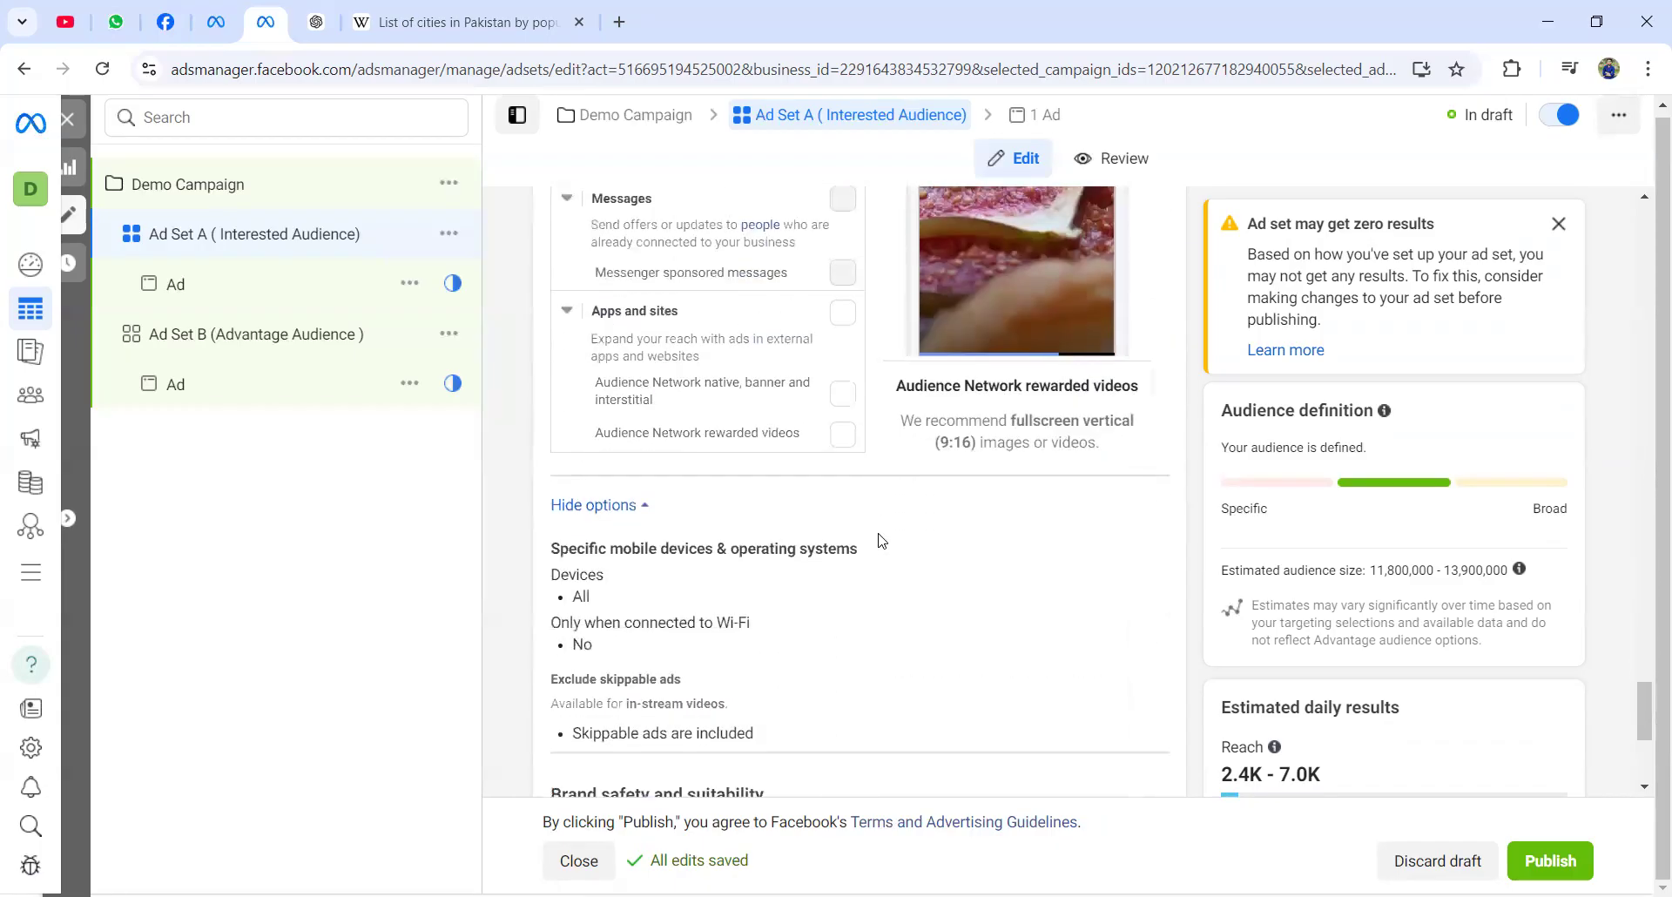
pyautogui.scroll(3, 878, 540)
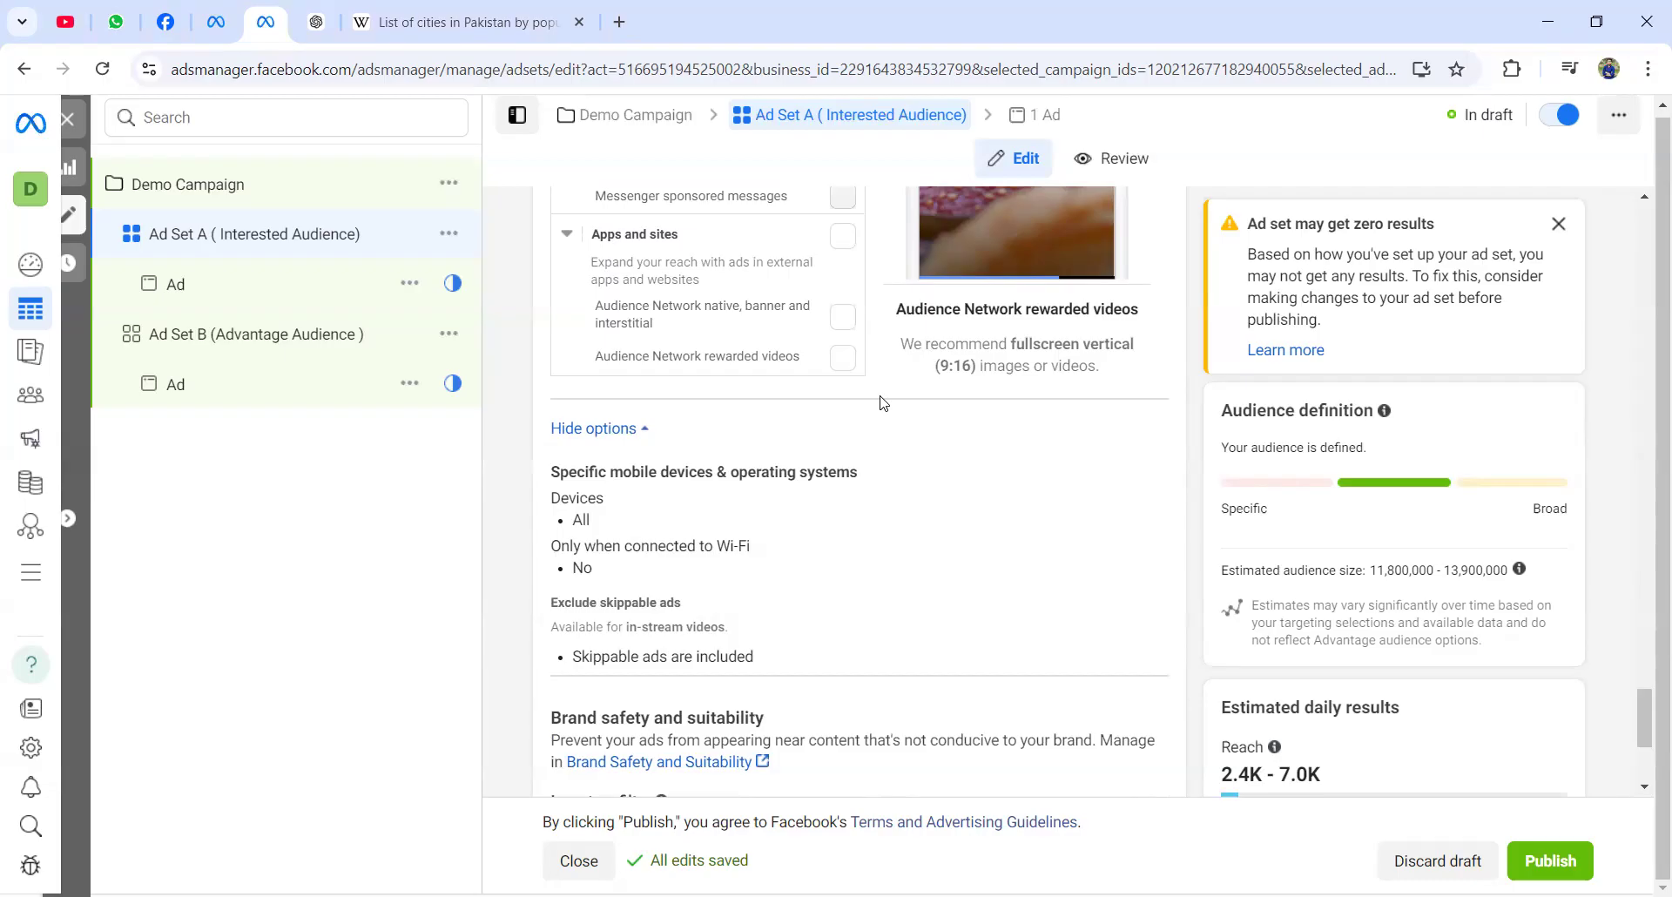
pyautogui.scroll(1, 880, 402)
pyautogui.scroll(-2, 784, 396)
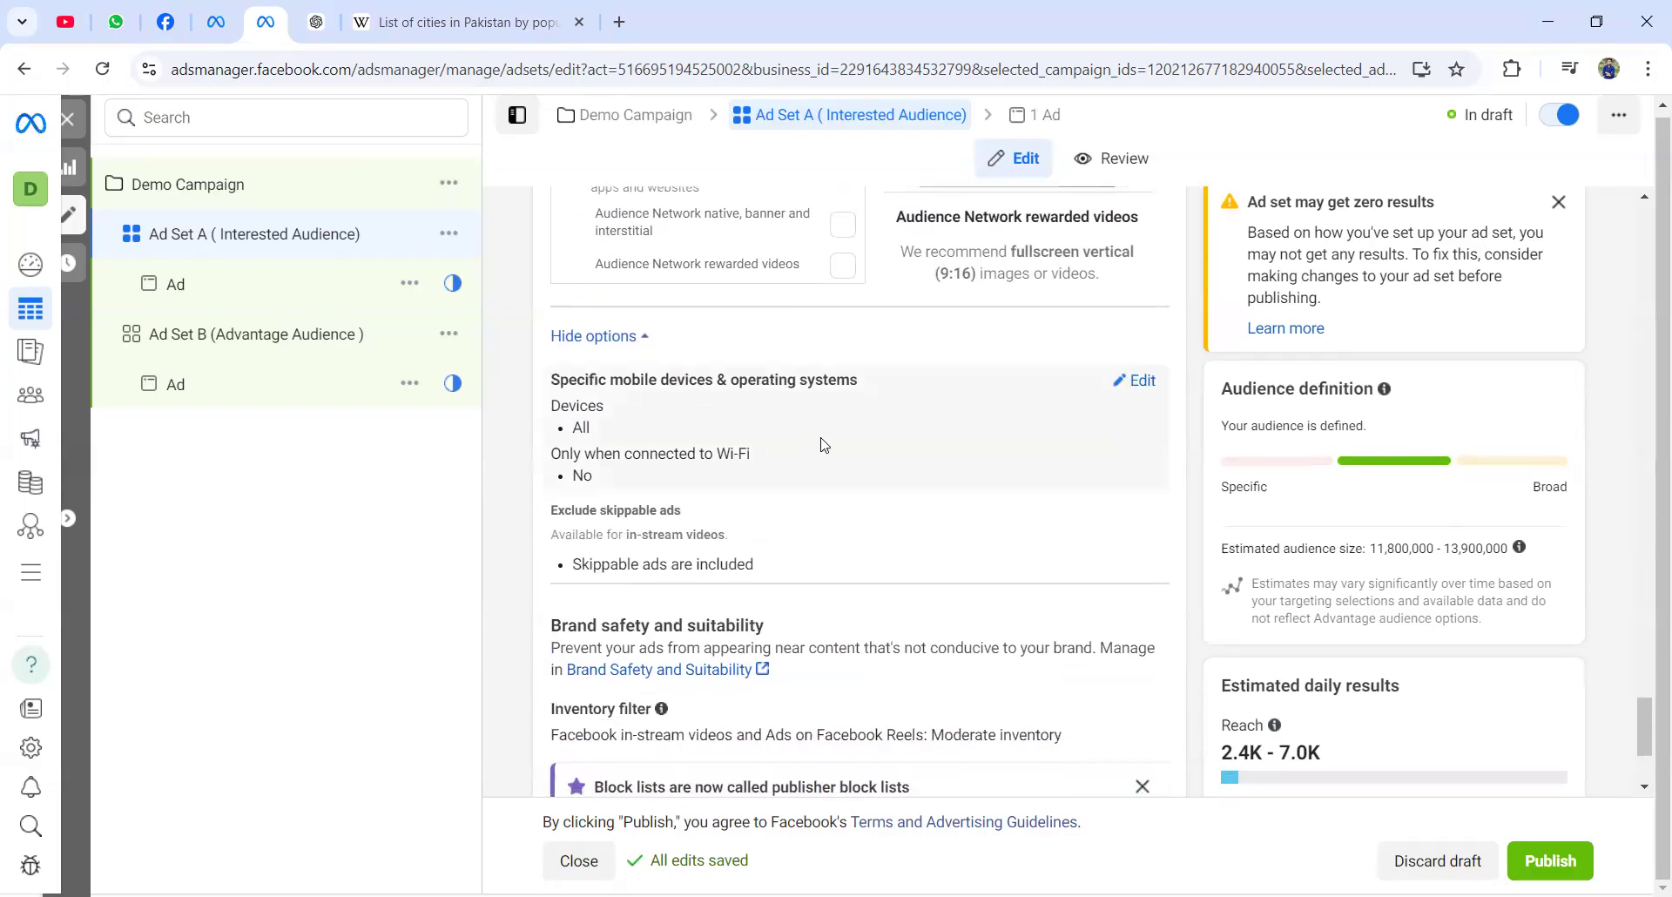
pyautogui.scroll(-1, 734, 442)
pyautogui.scroll(1, 736, 444)
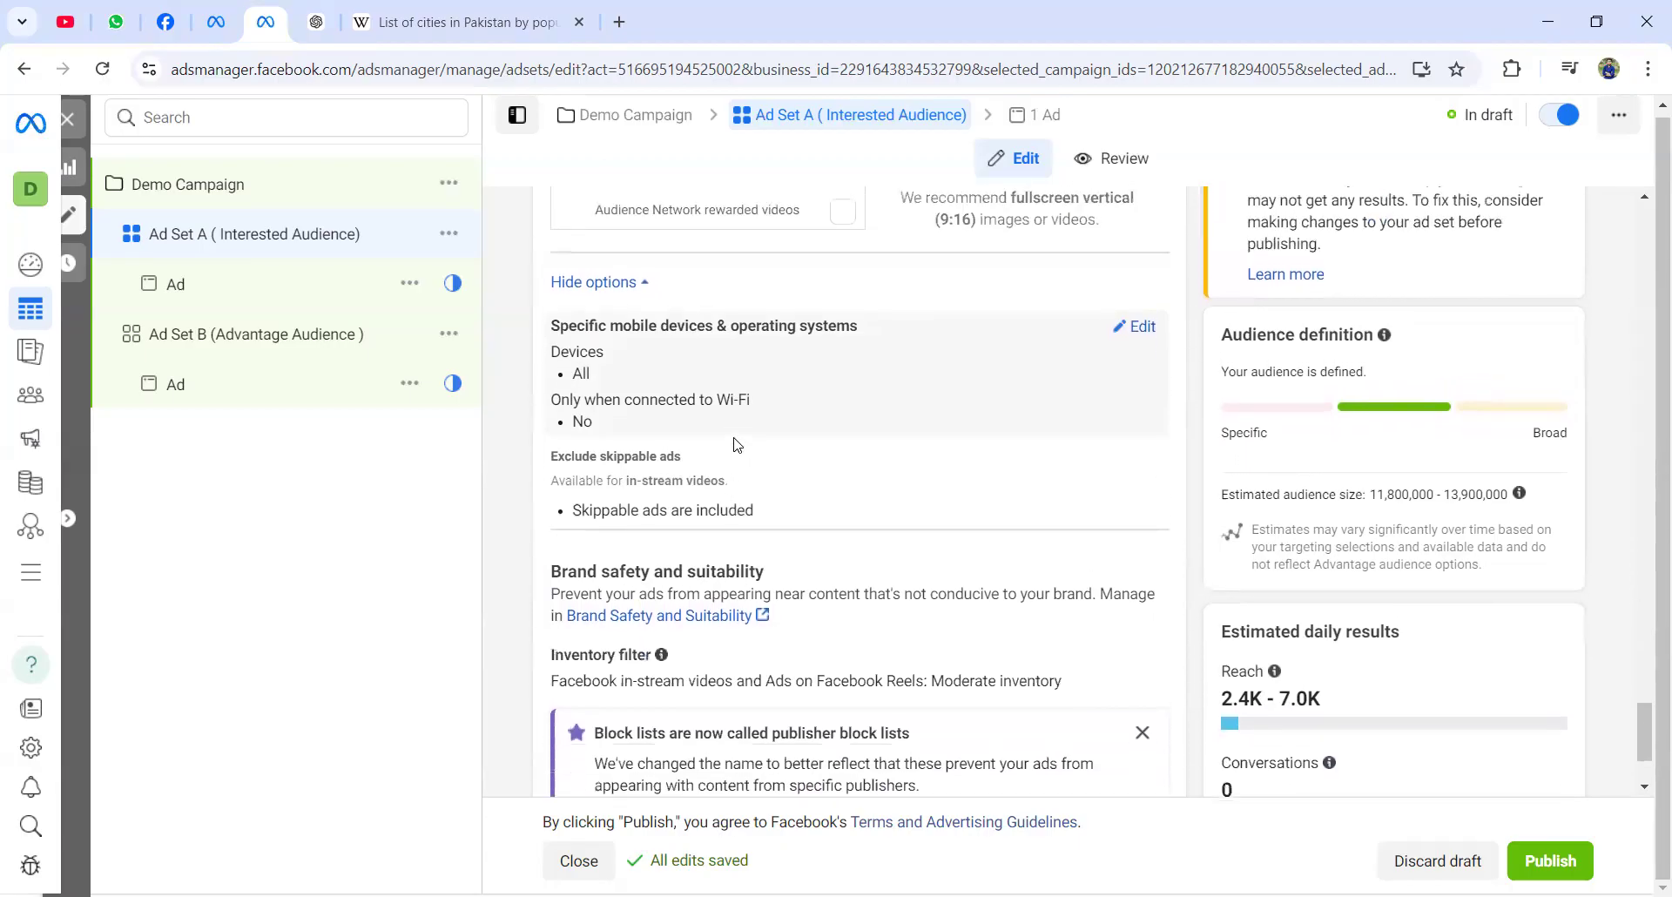
pyautogui.scroll(-1, 734, 444)
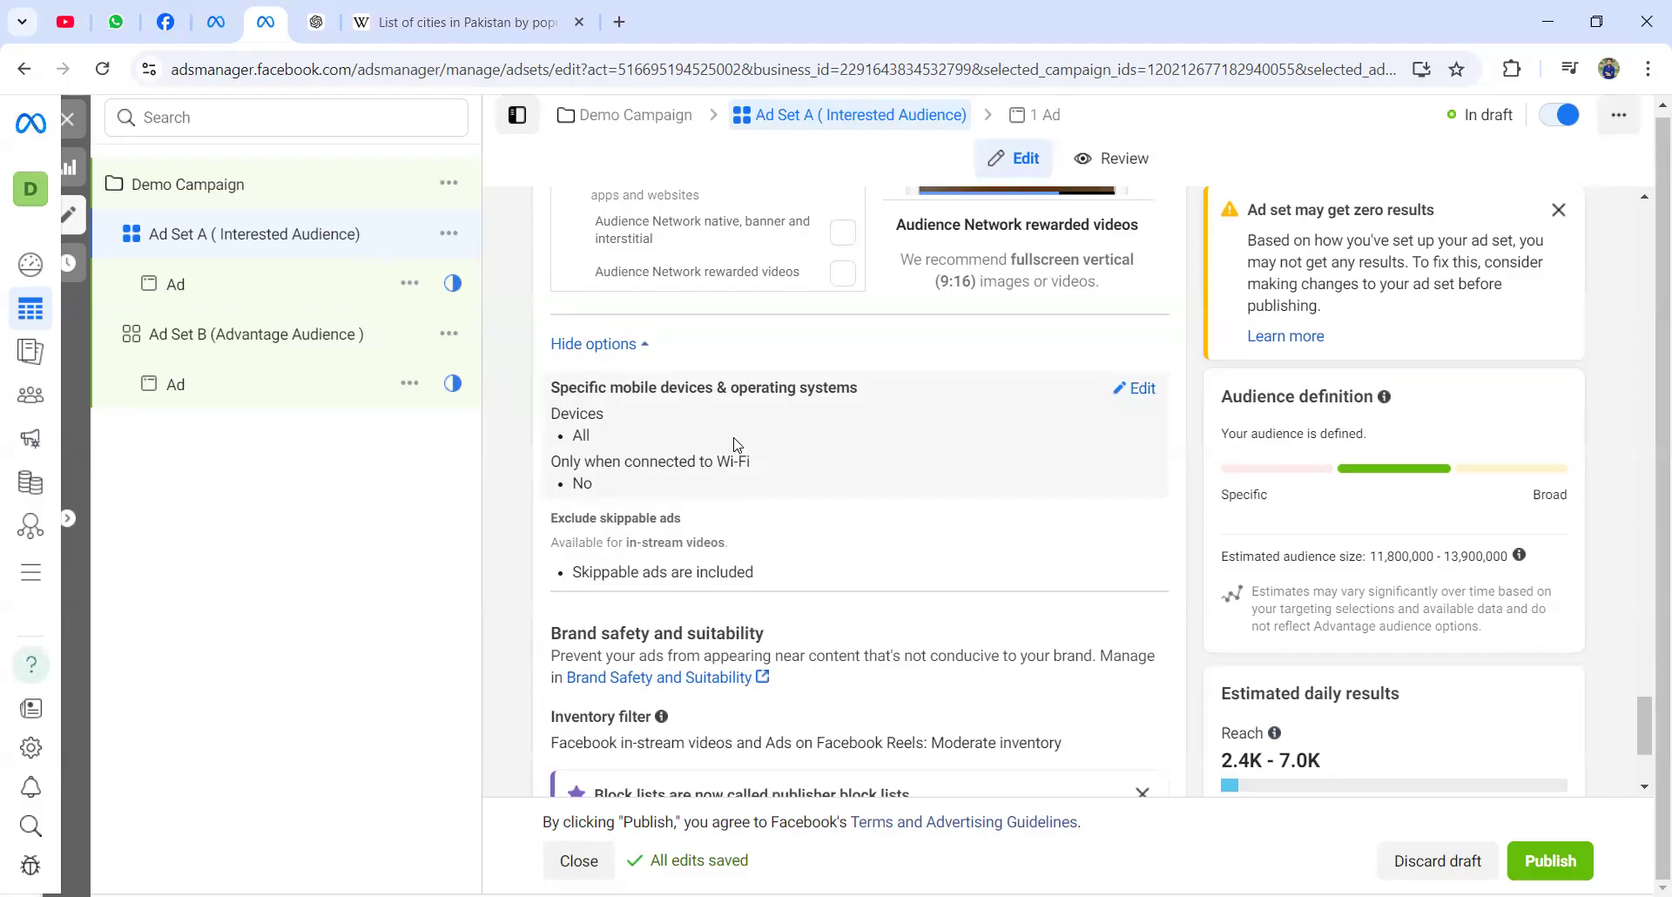
pyautogui.scroll(-3, 838, 545)
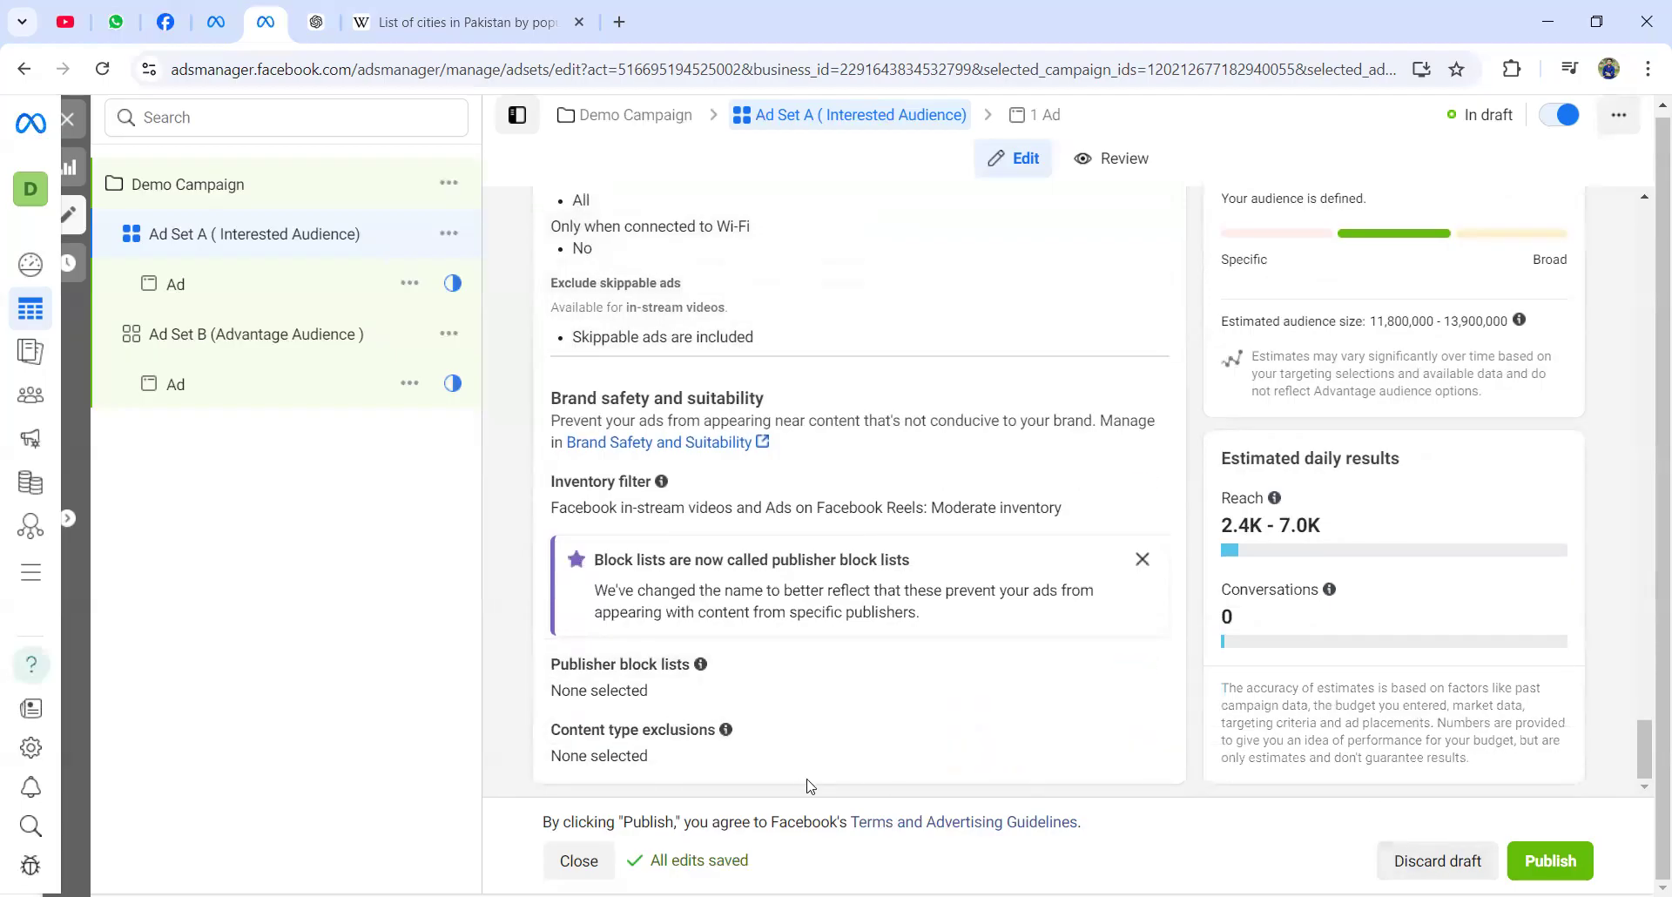
# - Open the ad under Ad Set B (Advantage Audience ) and review its identity, setup, call to action and message template sections
pyautogui.click(280, 375)
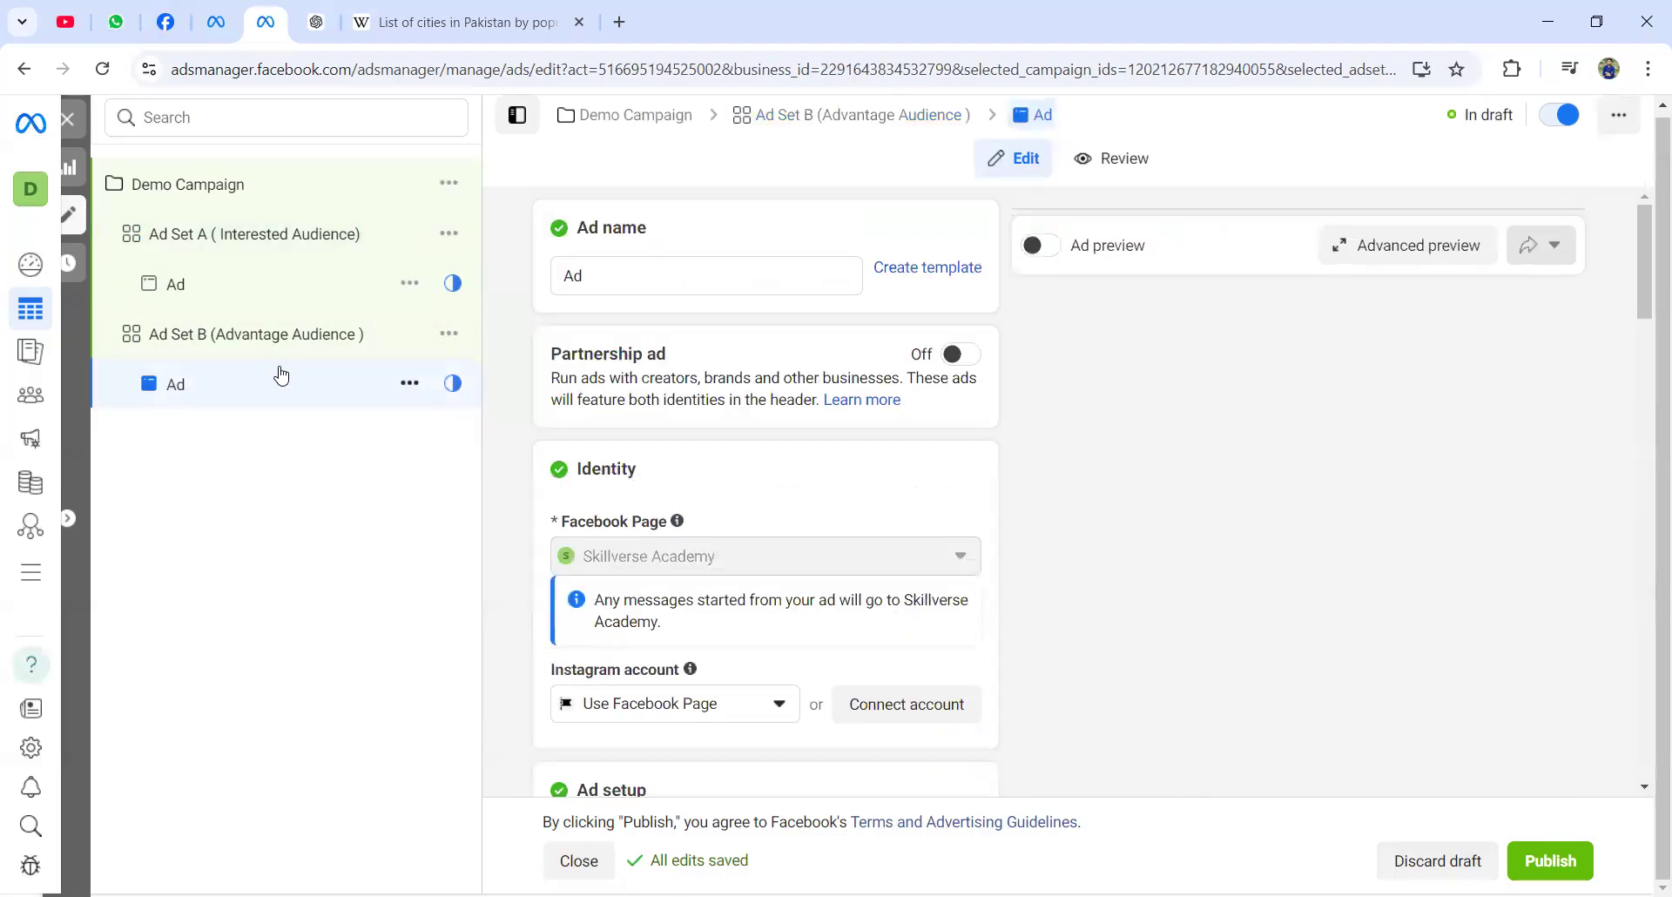
pyautogui.scroll(-10, 878, 479)
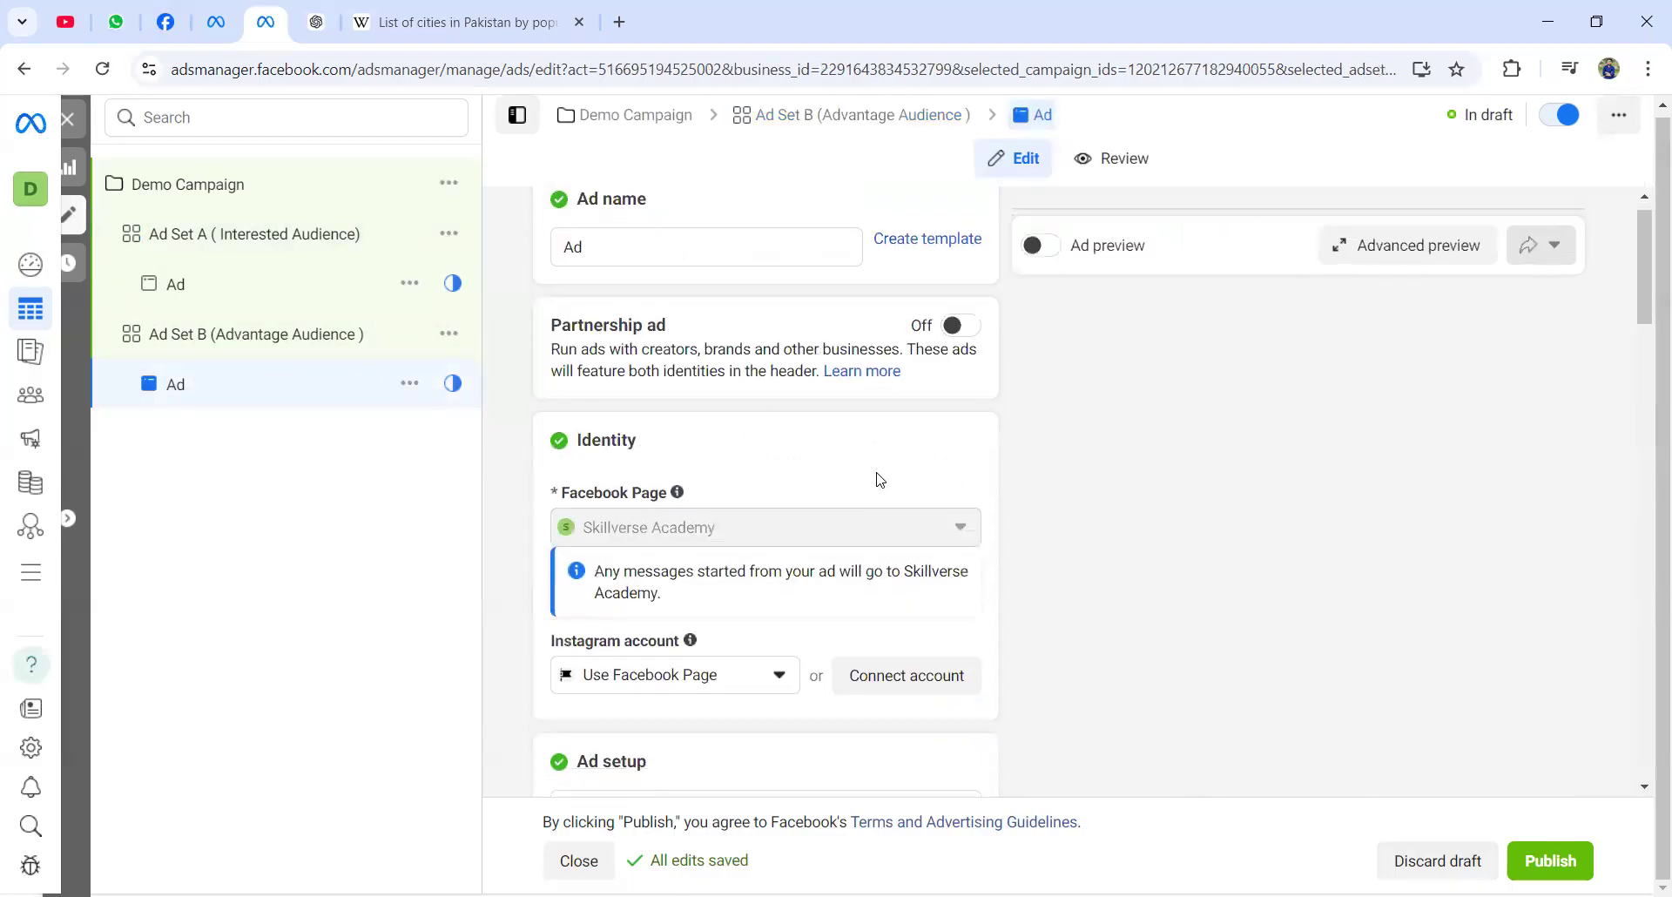
pyautogui.scroll(-6, 878, 480)
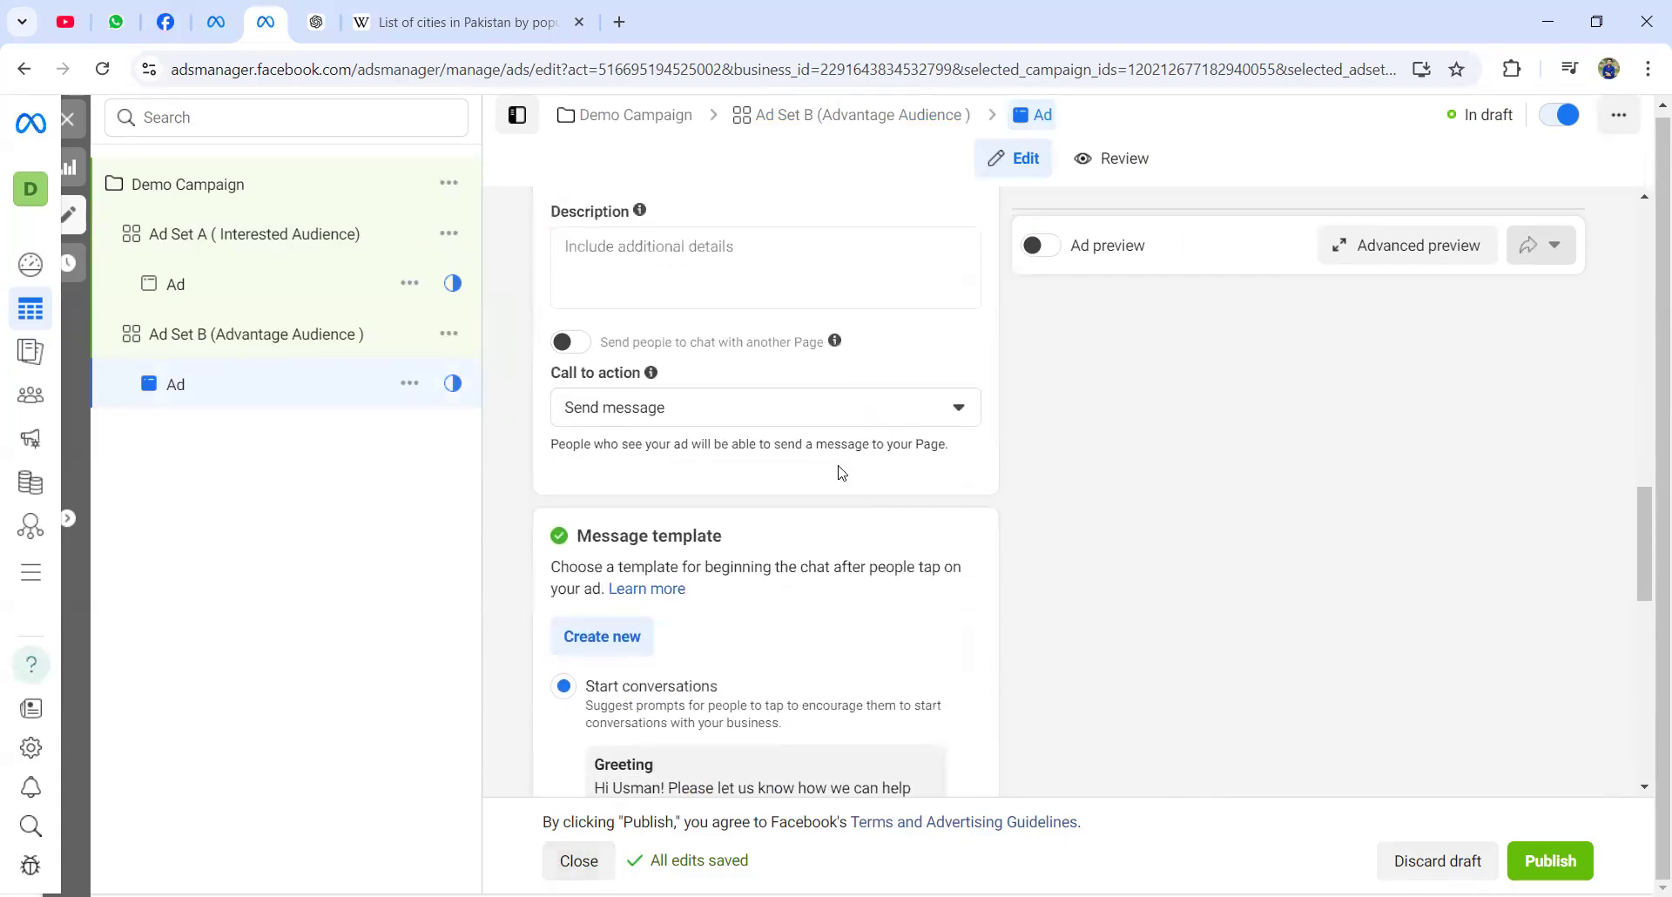
pyautogui.scroll(8, 839, 471)
pyautogui.scroll(5, 839, 472)
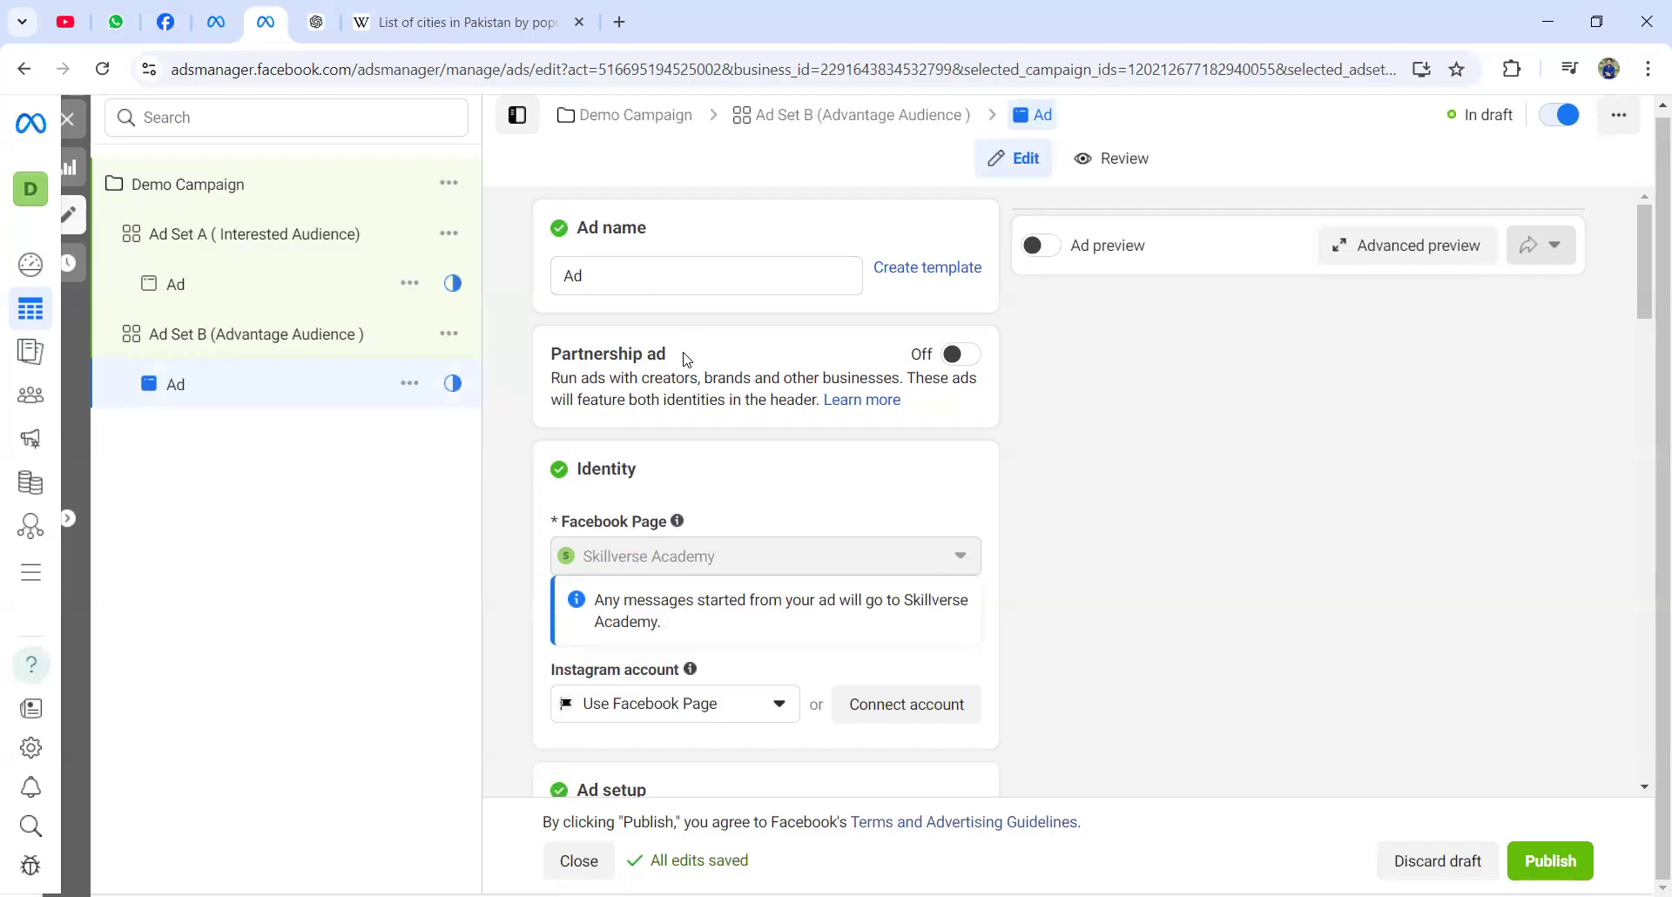
pyautogui.scroll(-1, 719, 396)
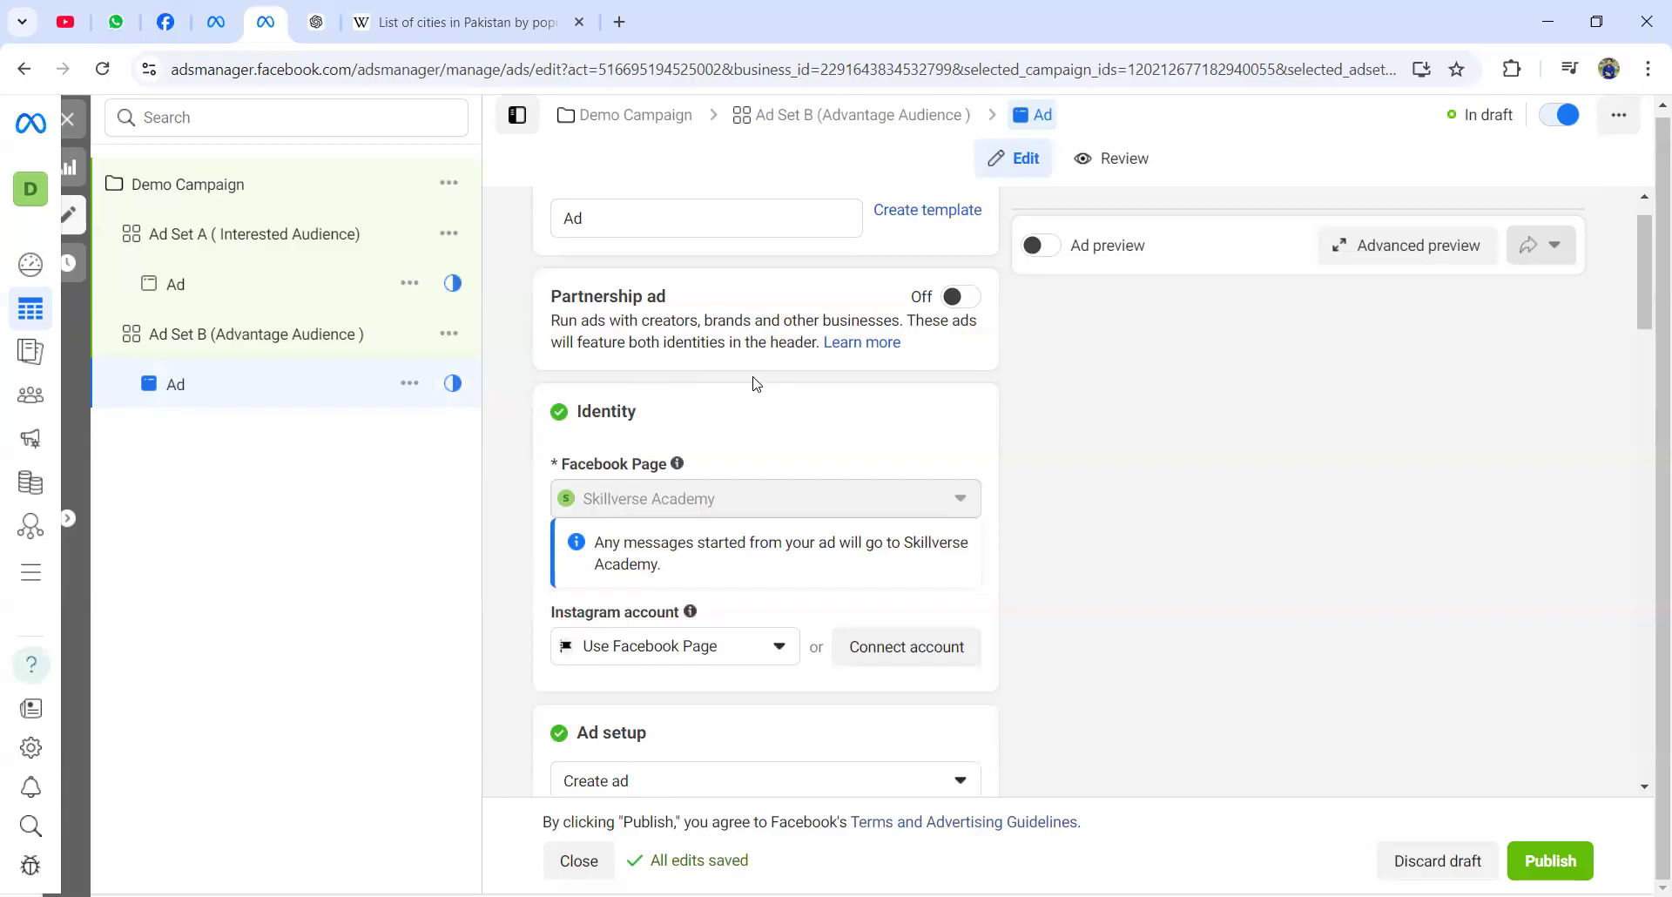
# - Check the Partners page in the business portfolio settings, and return to the ad of Ad Set B in Ads Manager
pyautogui.click(233, 21)
pyautogui.click(181, 365)
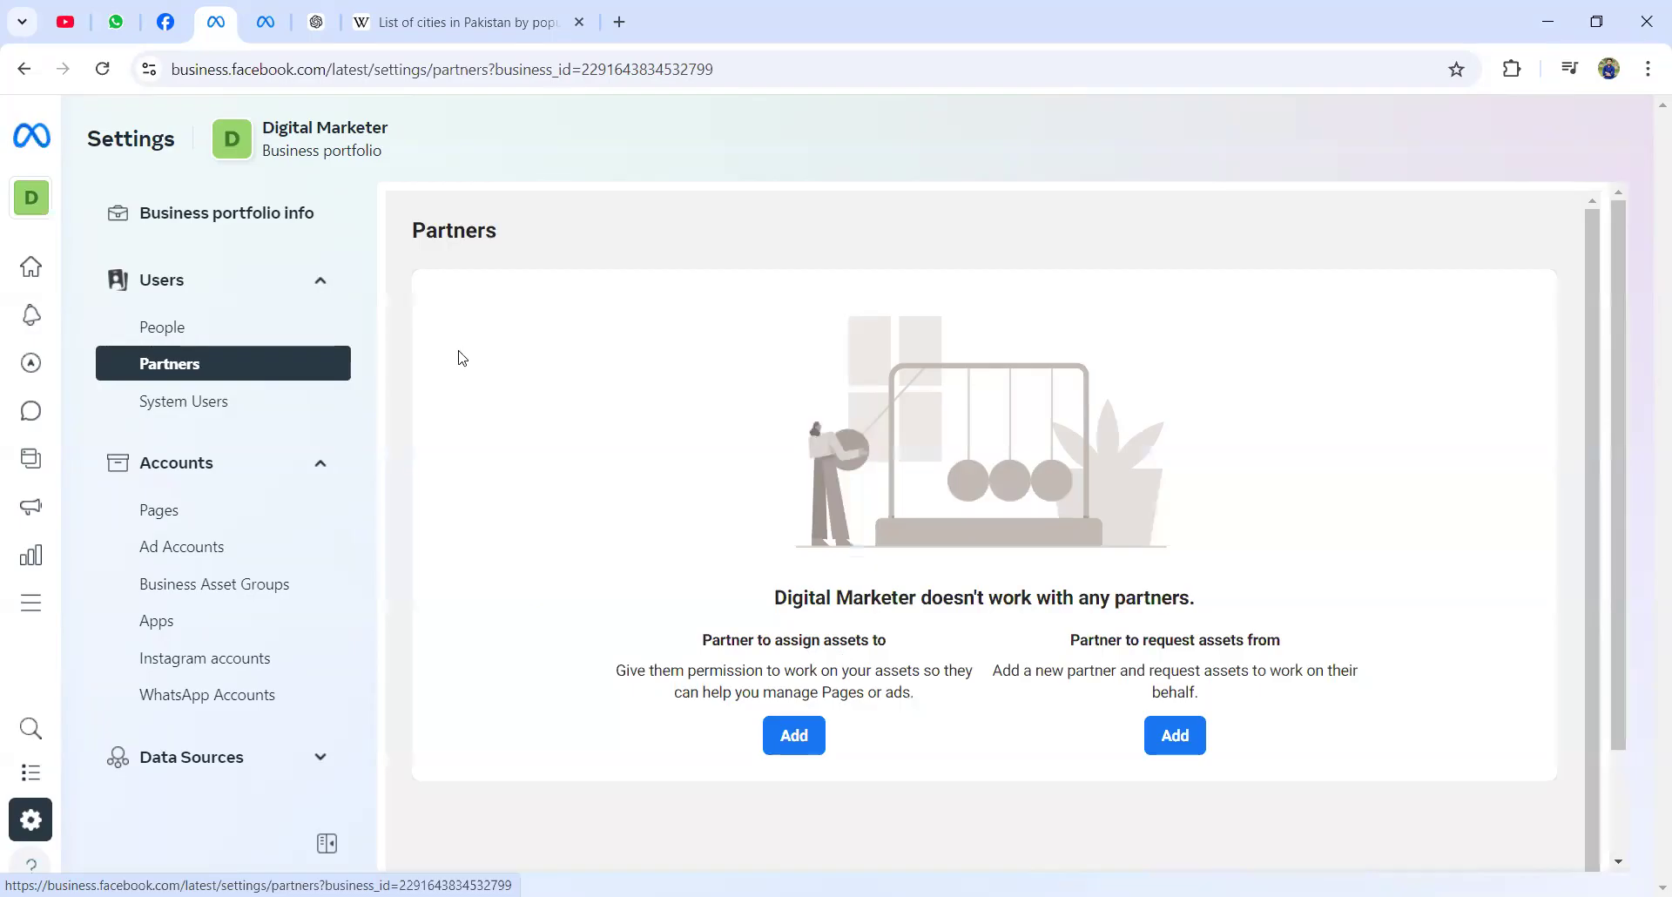
pyautogui.click(268, 34)
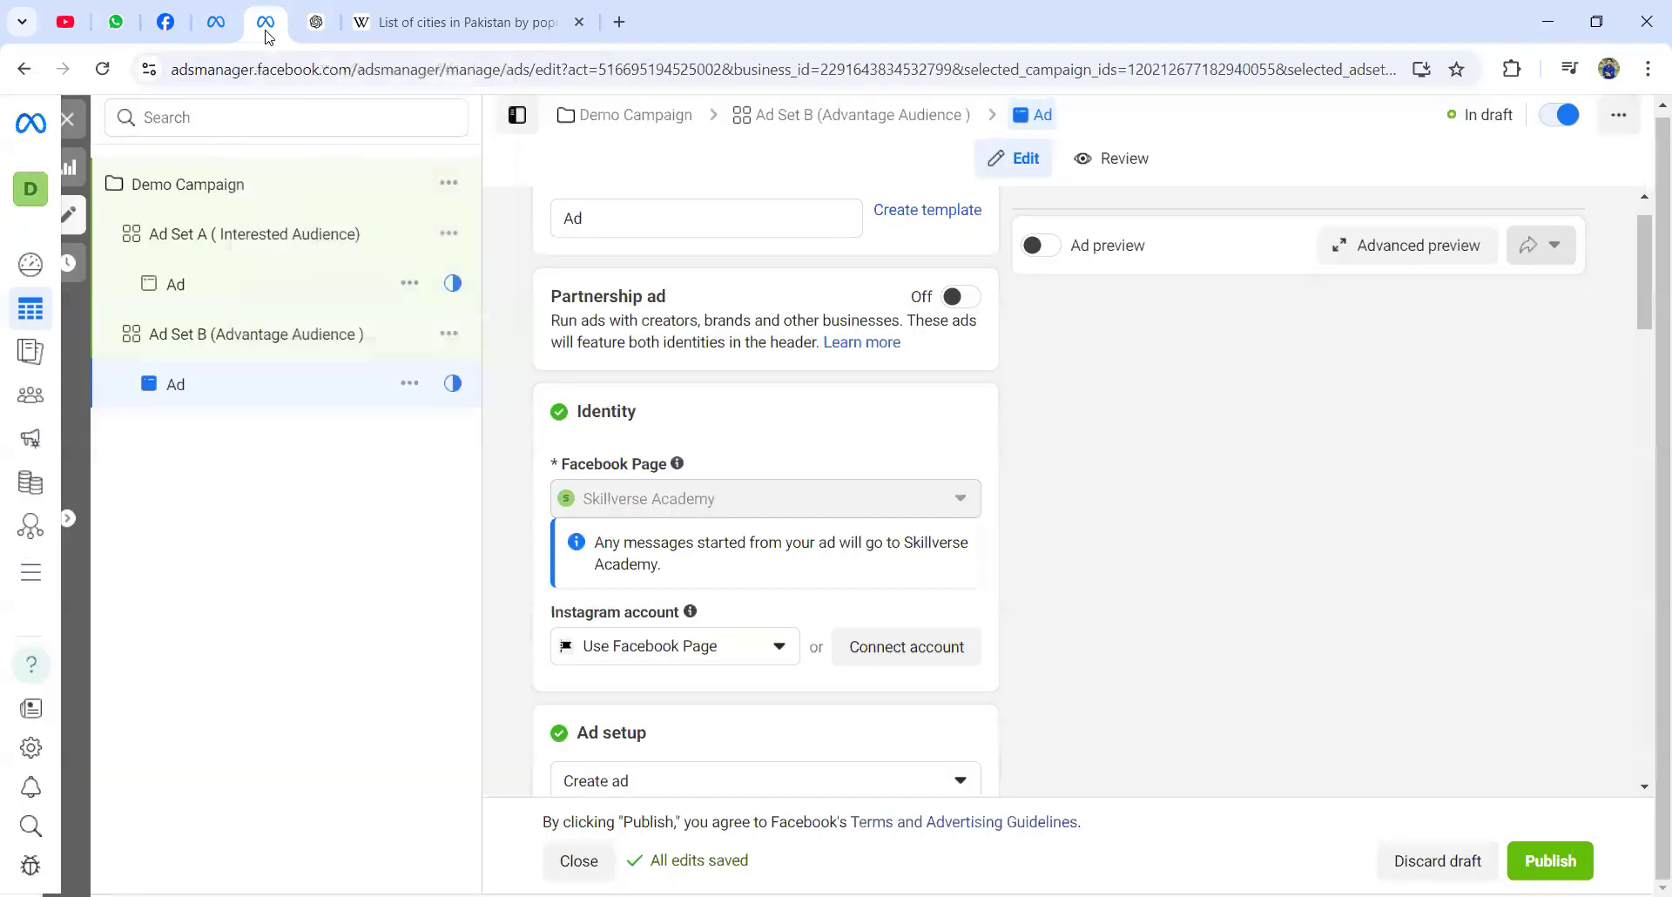
# - Search the ad's Instagram account options for "skill", and close the list with Use Facebook Page kept
pyautogui.scroll(-1, 917, 492)
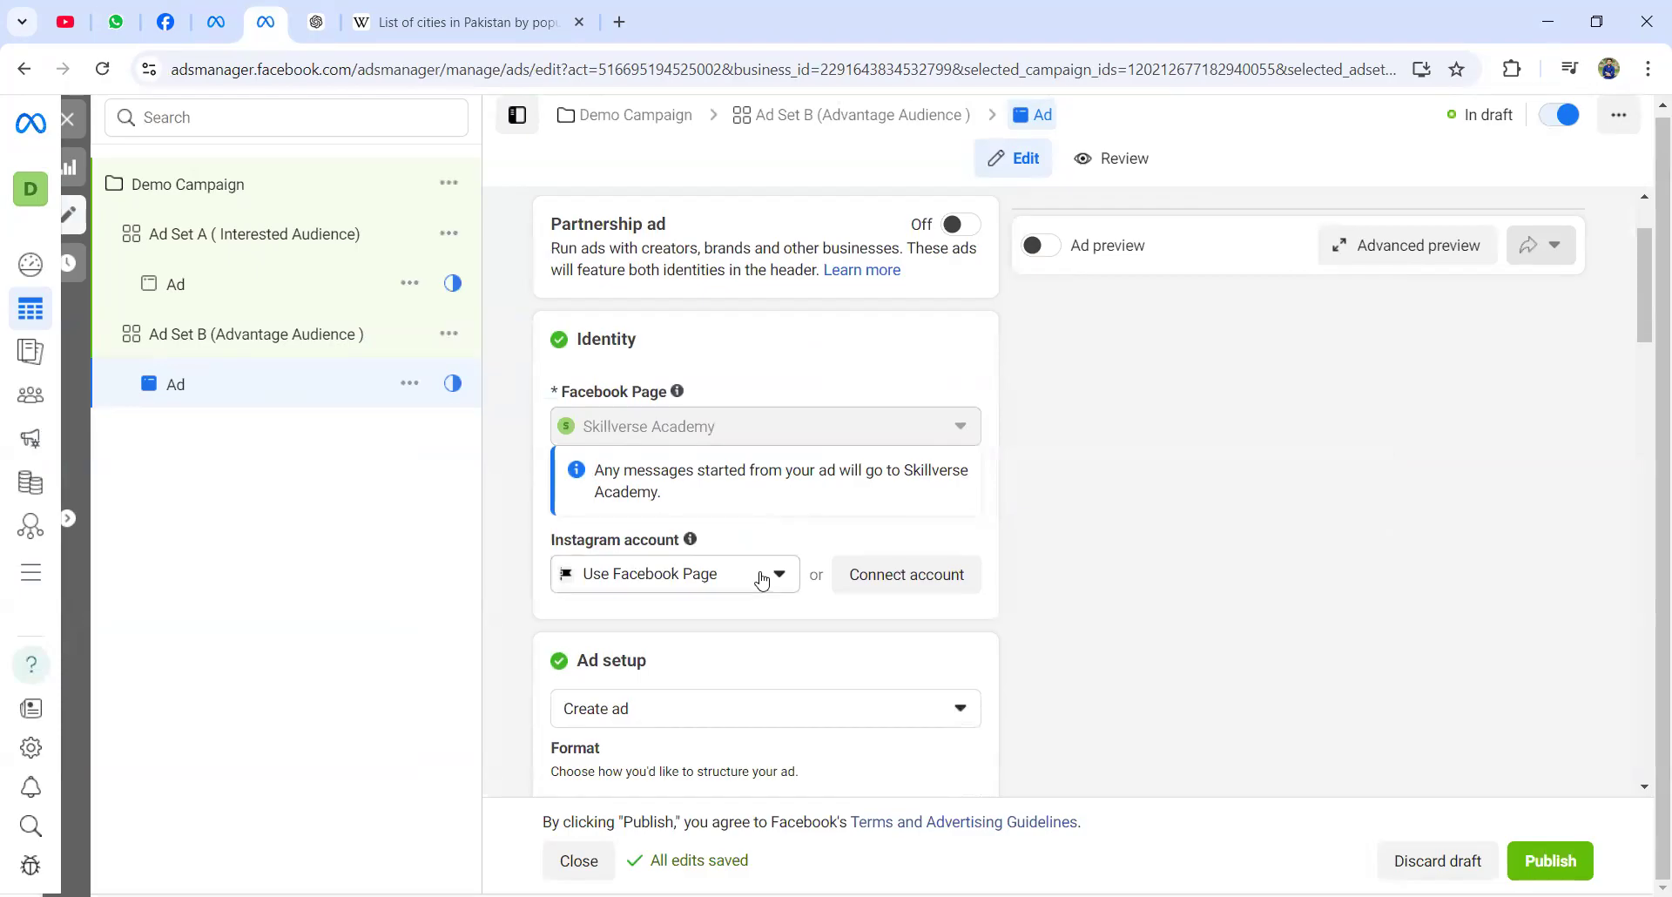
pyautogui.click(791, 582)
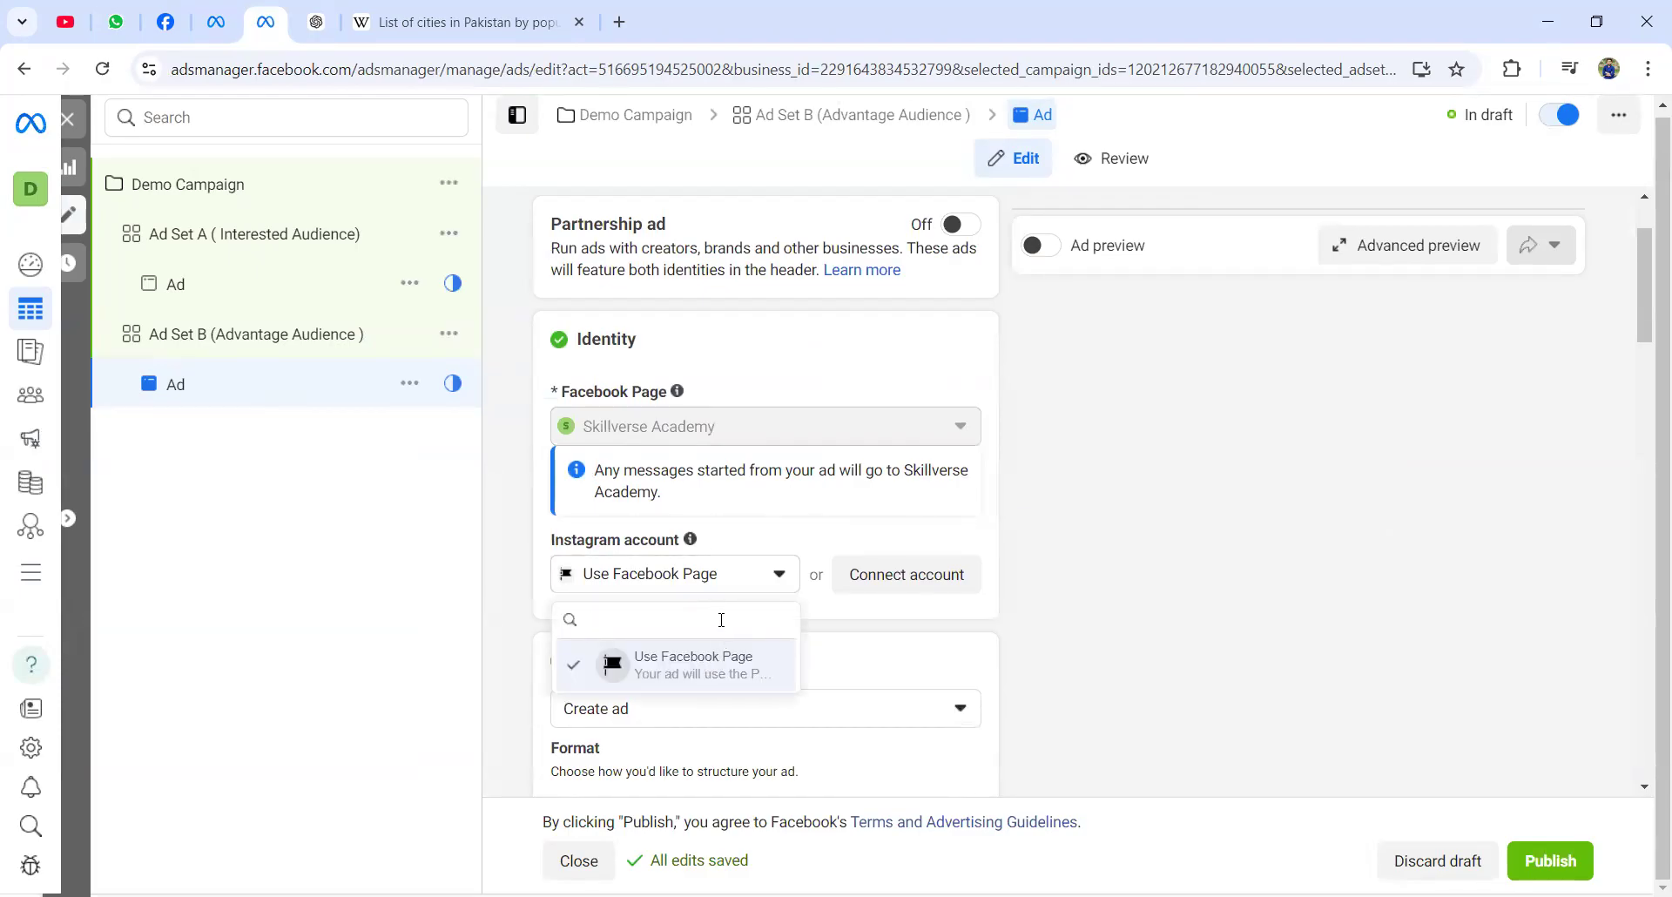
pyautogui.write('skill')
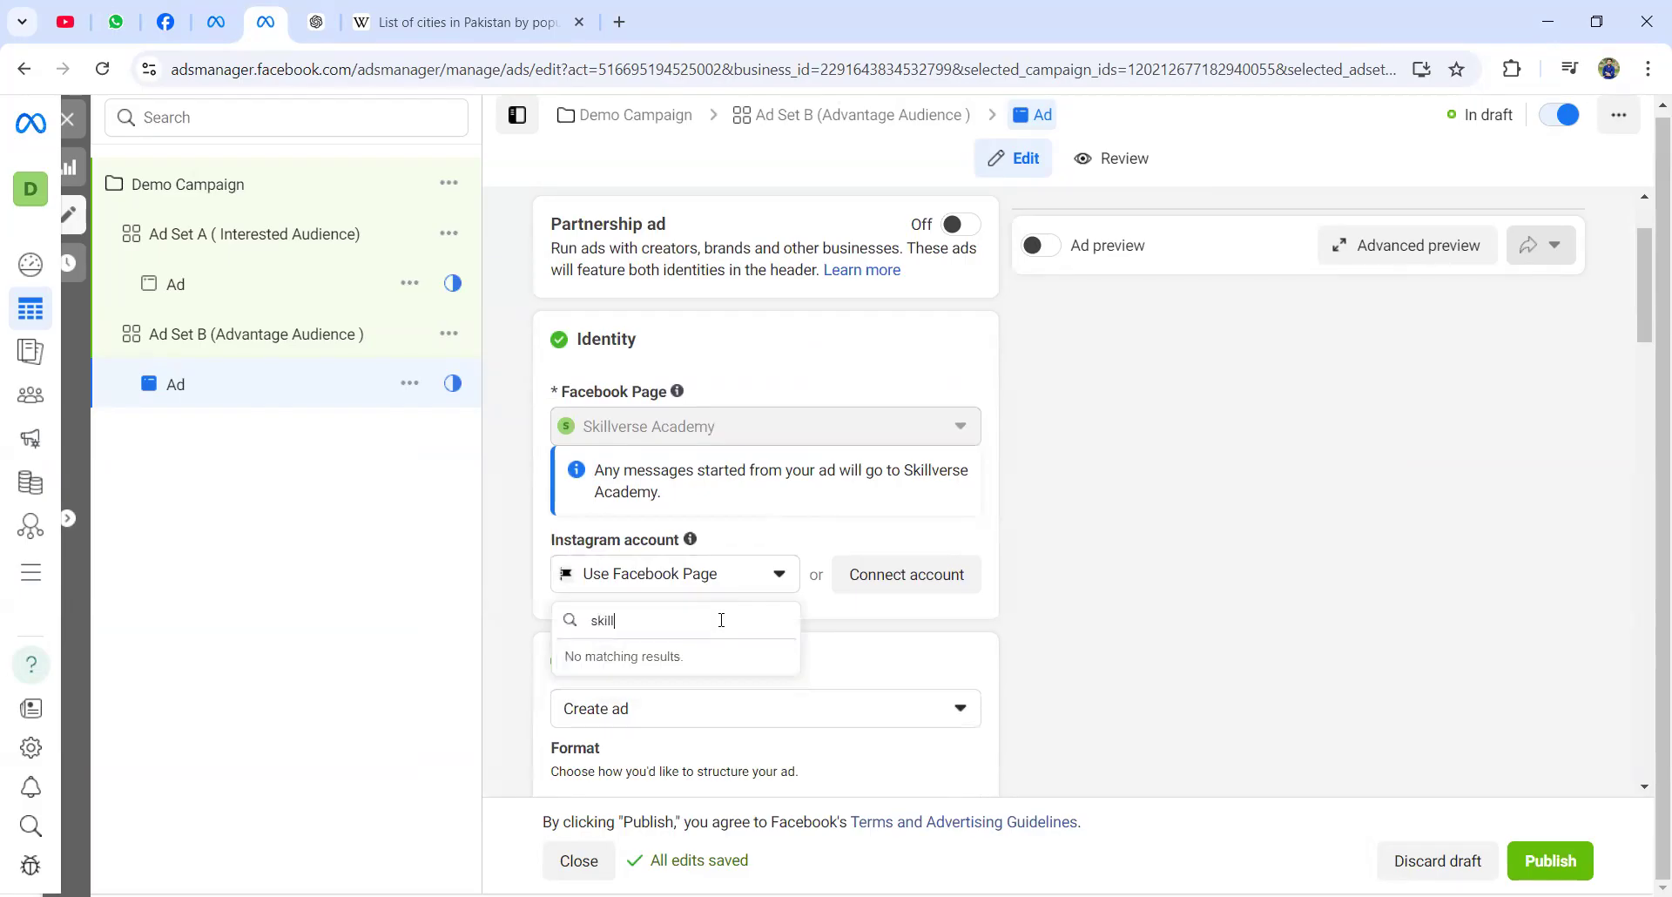
pyautogui.press('BackSpace')
pyautogui.press('BackSpace')
pyautogui.press('BackSpace')
pyautogui.press('BackSpace')
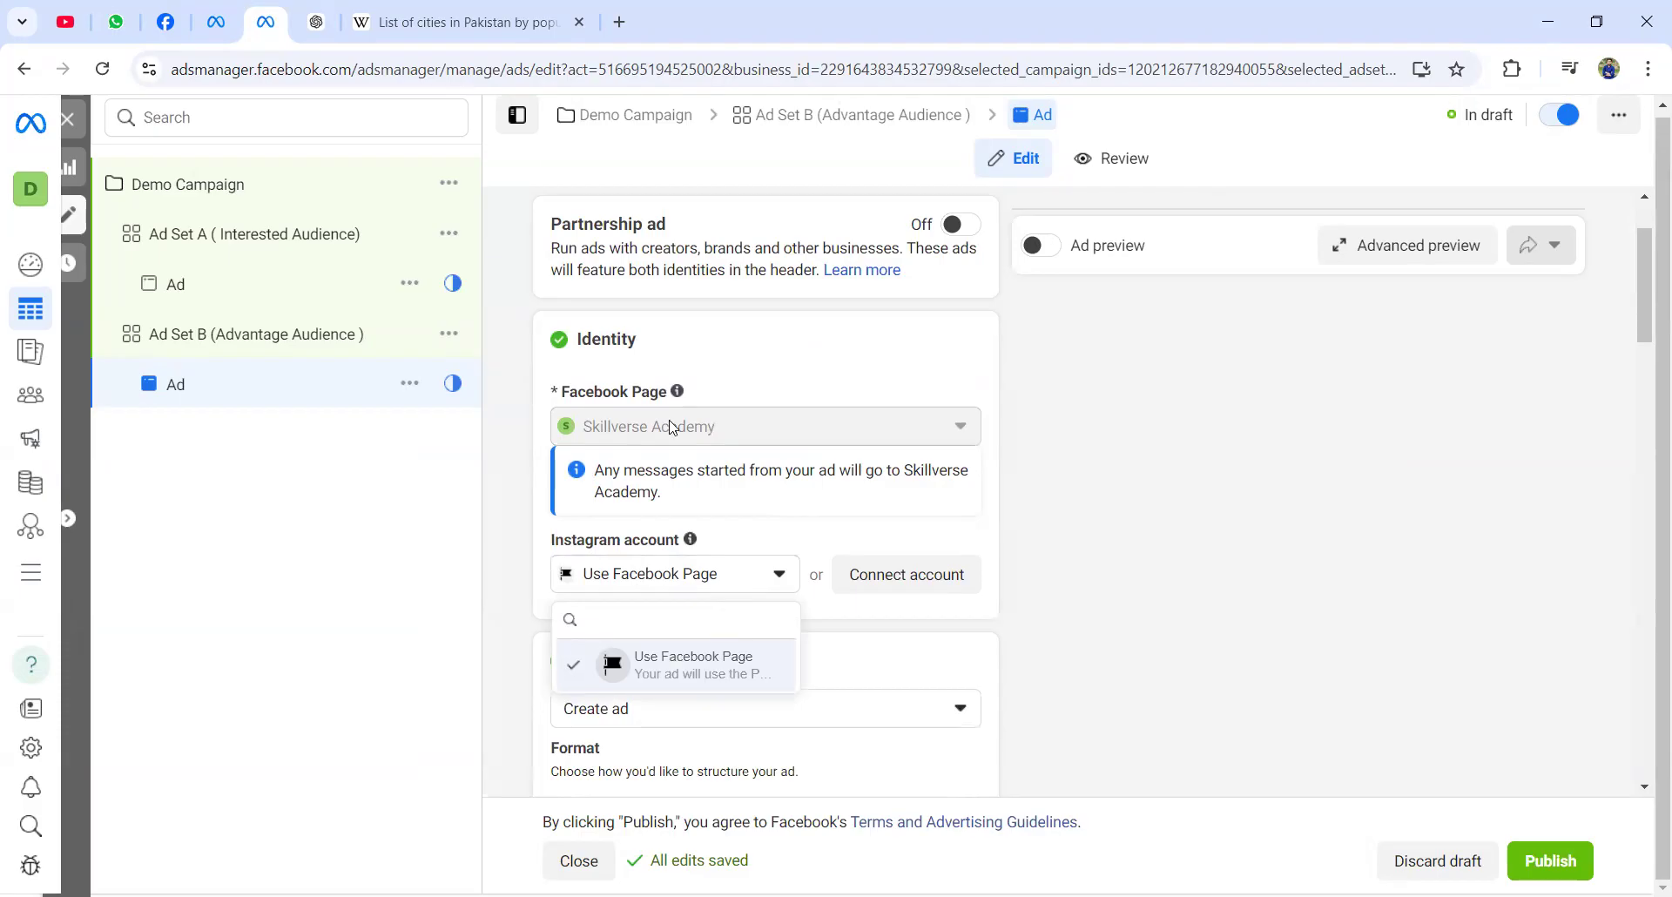
pyautogui.moveTo(705, 427)
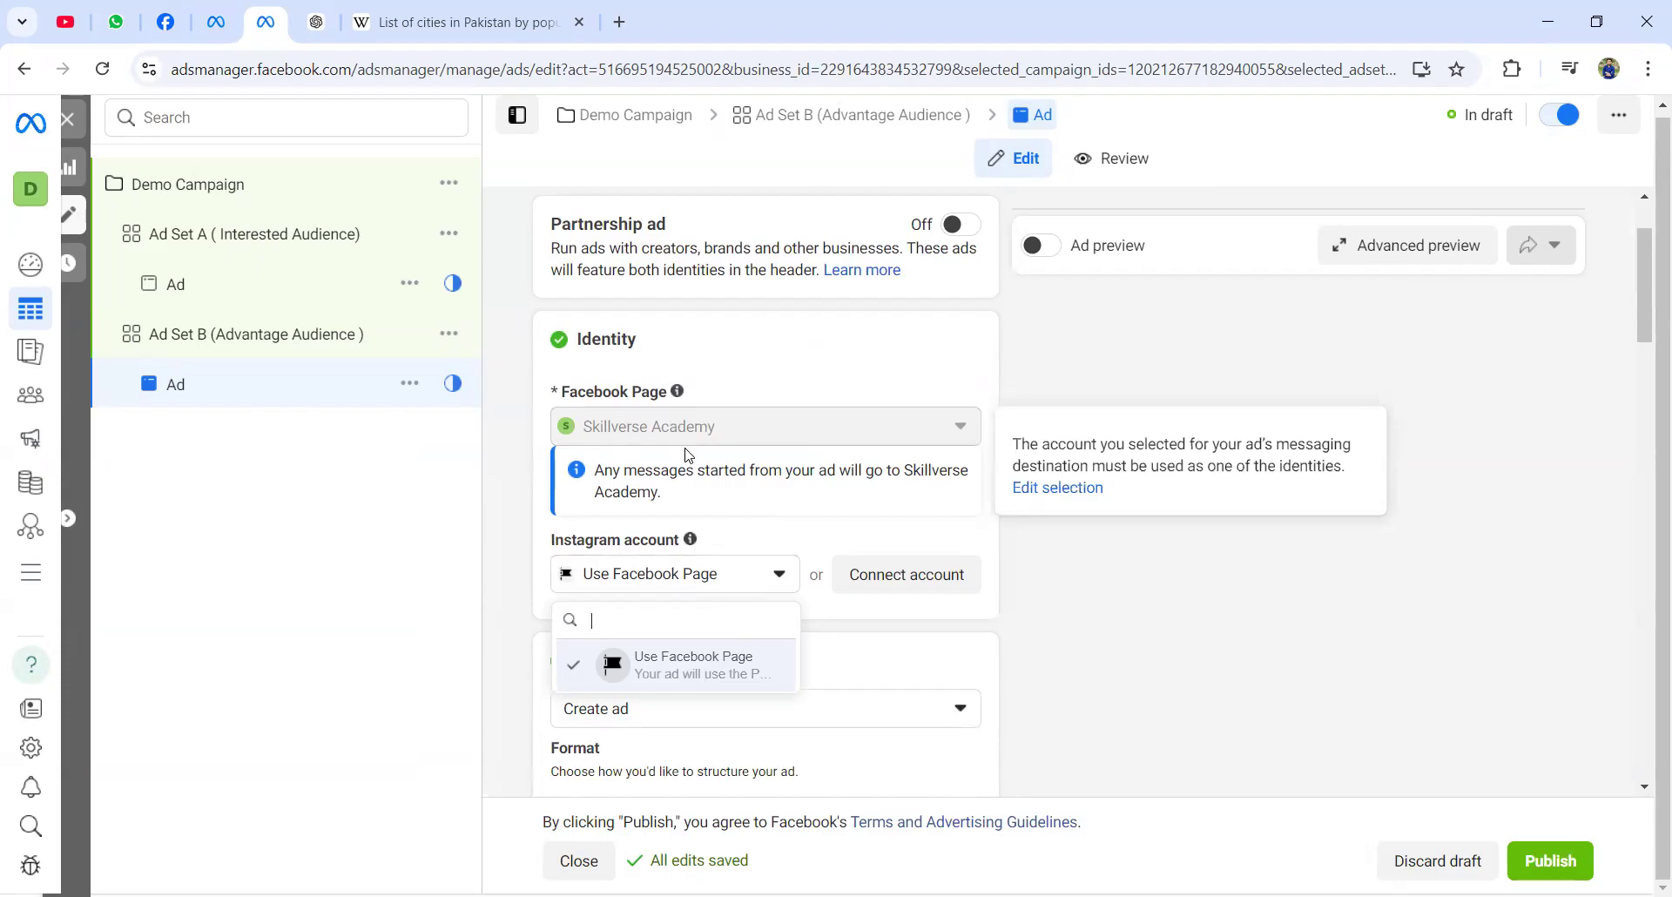
pyautogui.scroll(-1, 716, 486)
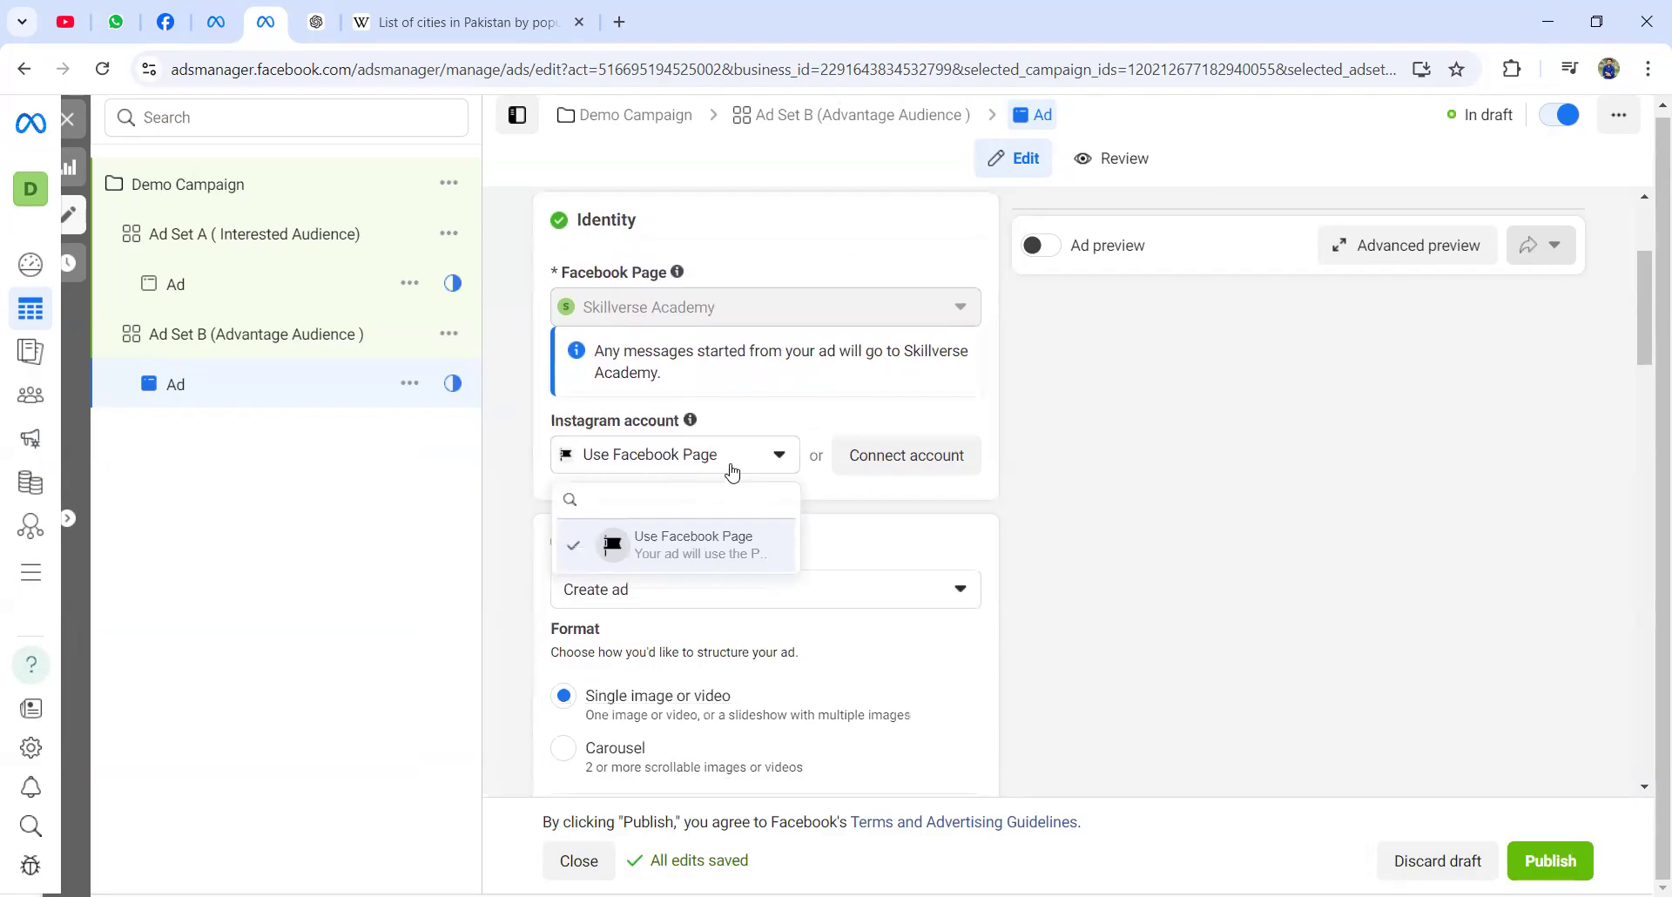
pyautogui.click(783, 462)
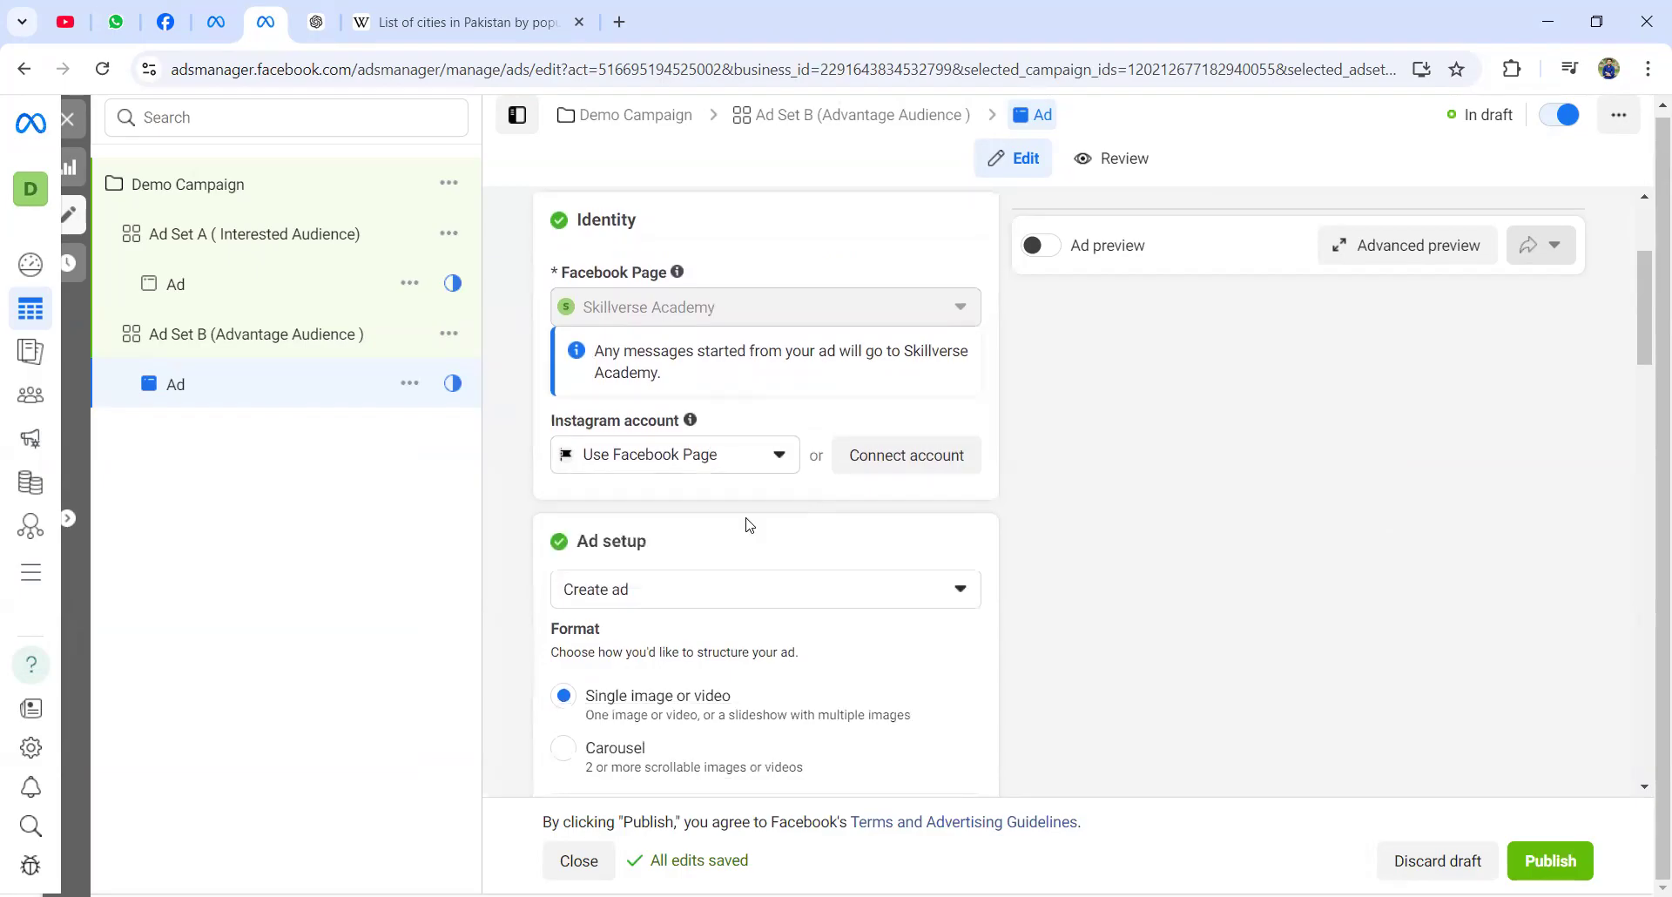
# - Change the ad setup of Ad Set B's ad to Use existing post
pyautogui.scroll(-2, 747, 524)
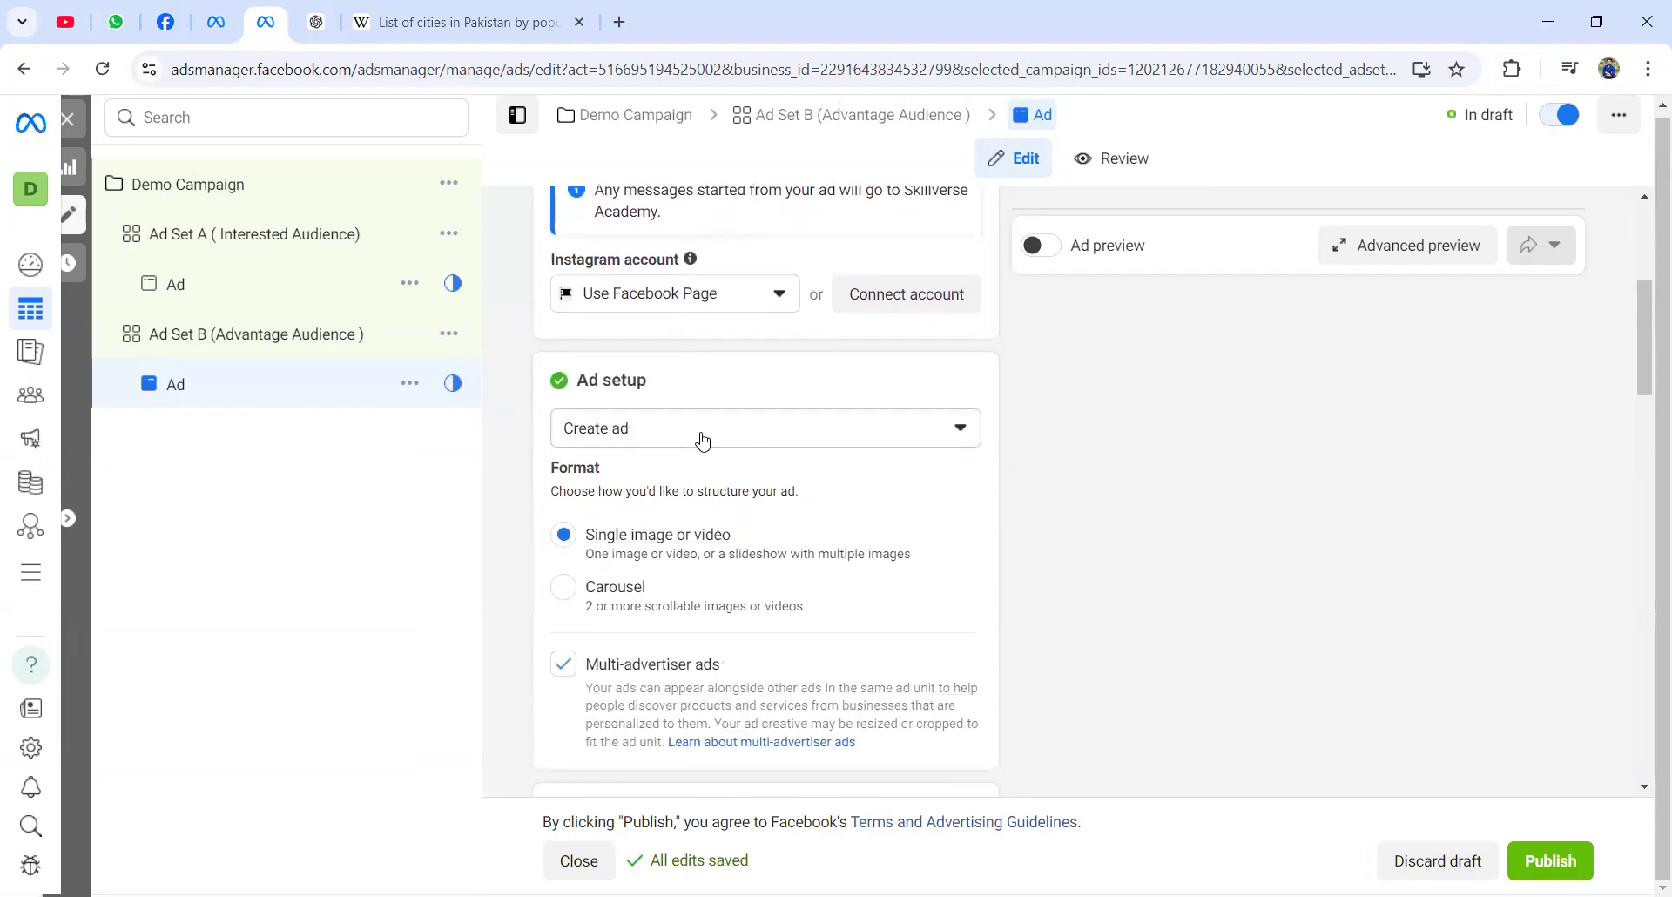
pyautogui.click(703, 441)
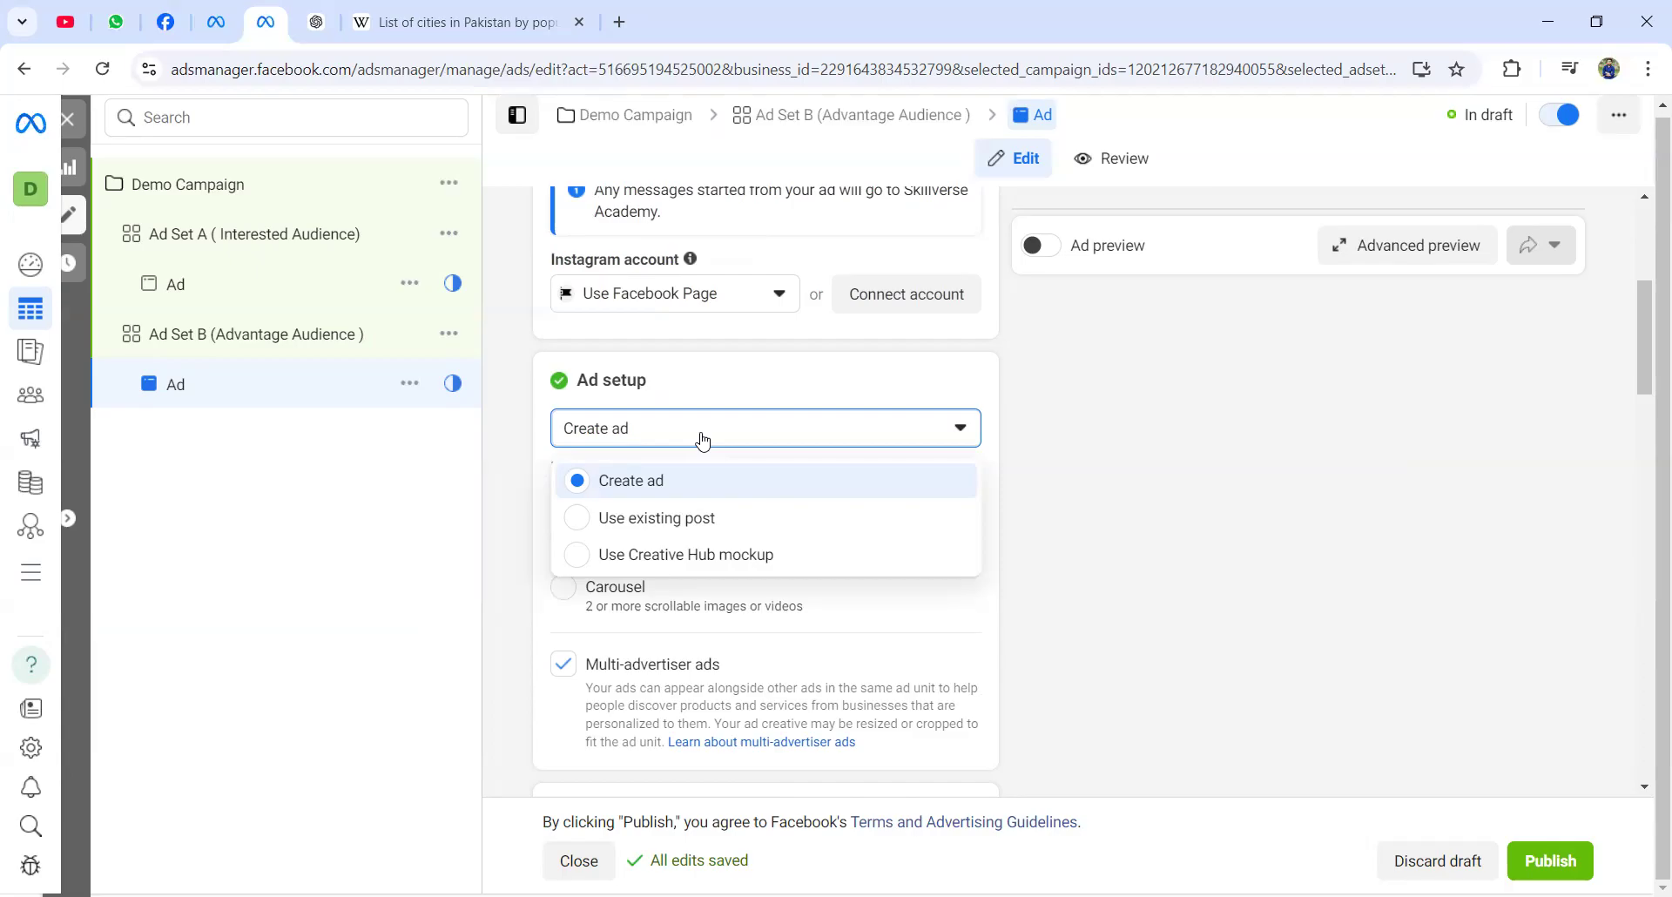
pyautogui.click(582, 519)
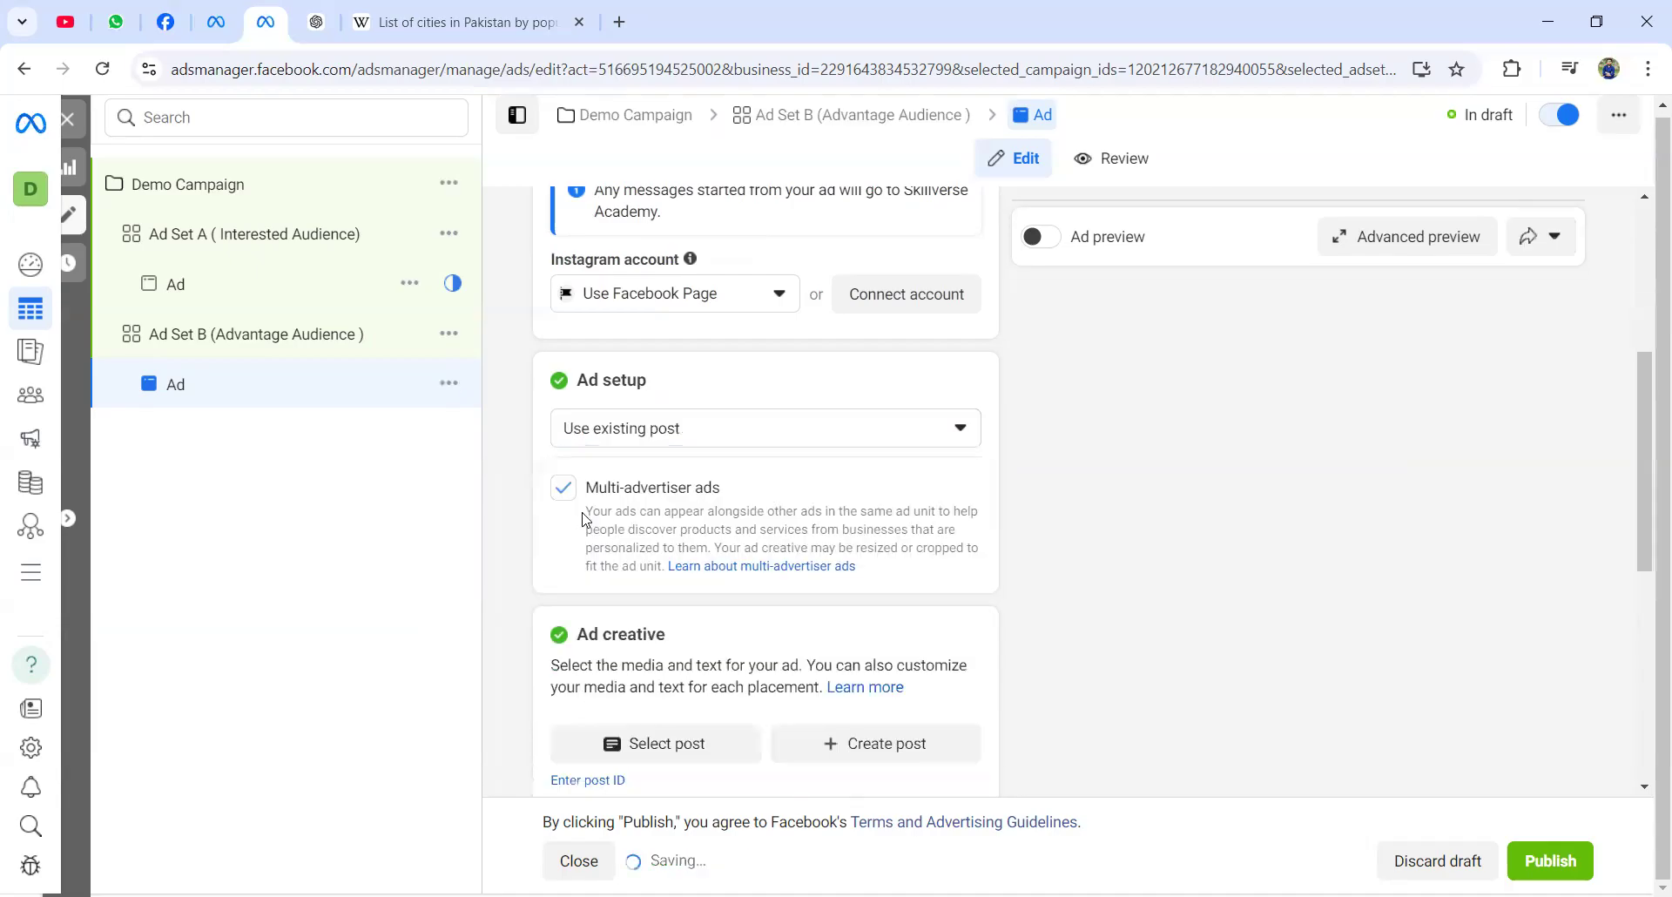
# - Look through the Page's published Facebook posts available for the ad creative, and cancel the post selection
pyautogui.scroll(-2, 802, 616)
pyautogui.click(697, 620)
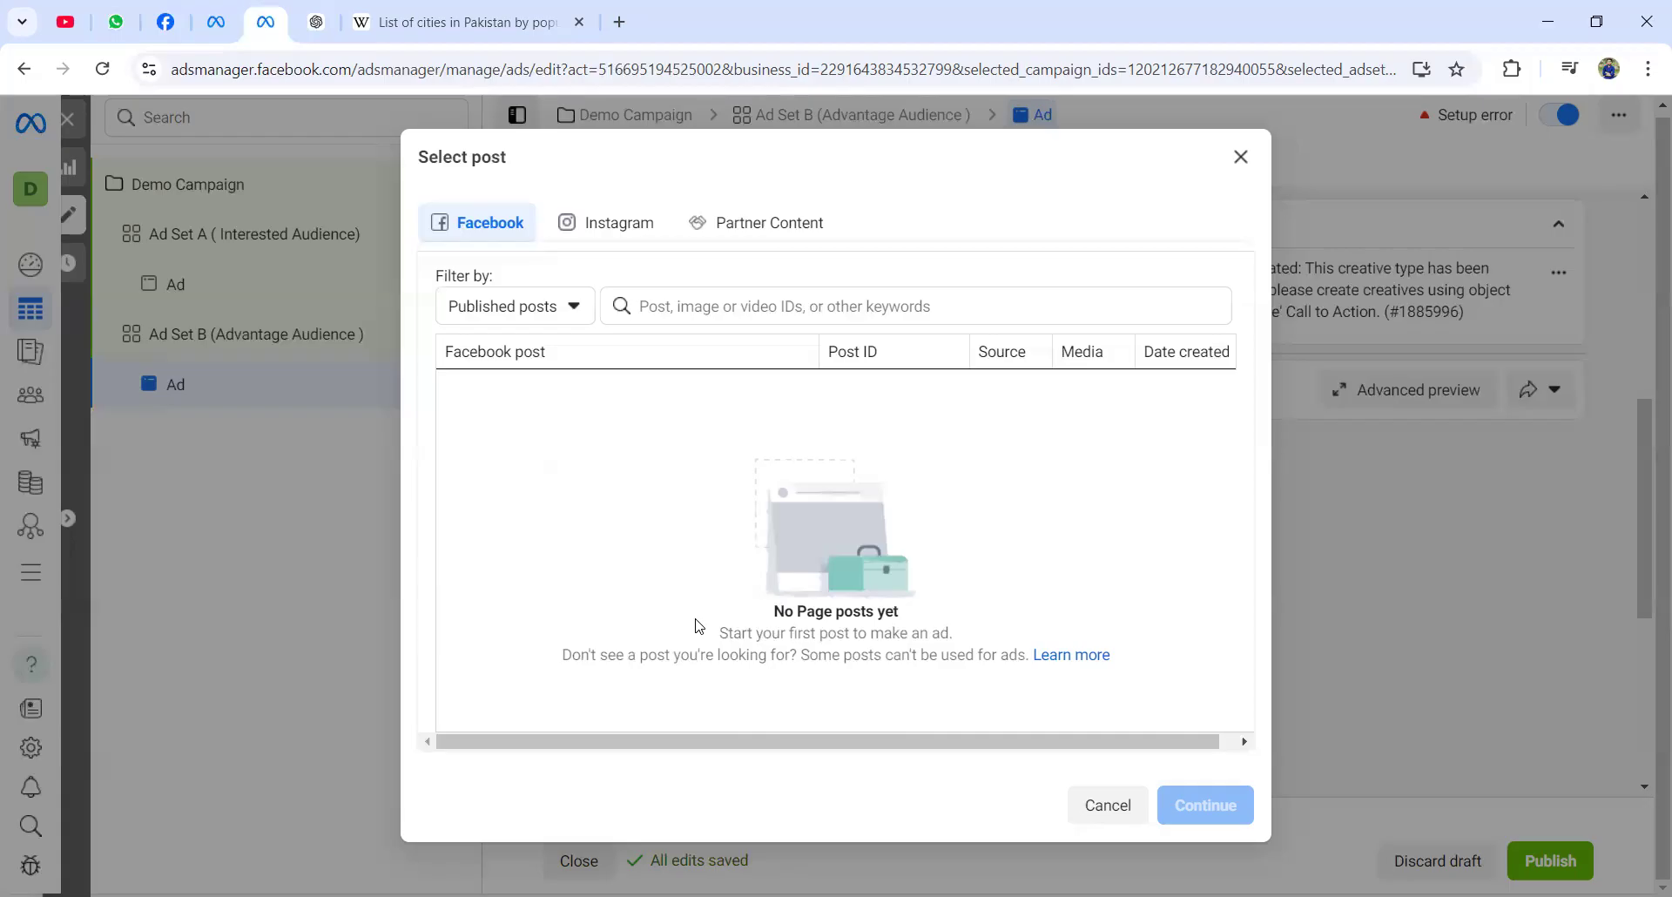
pyautogui.click(1126, 806)
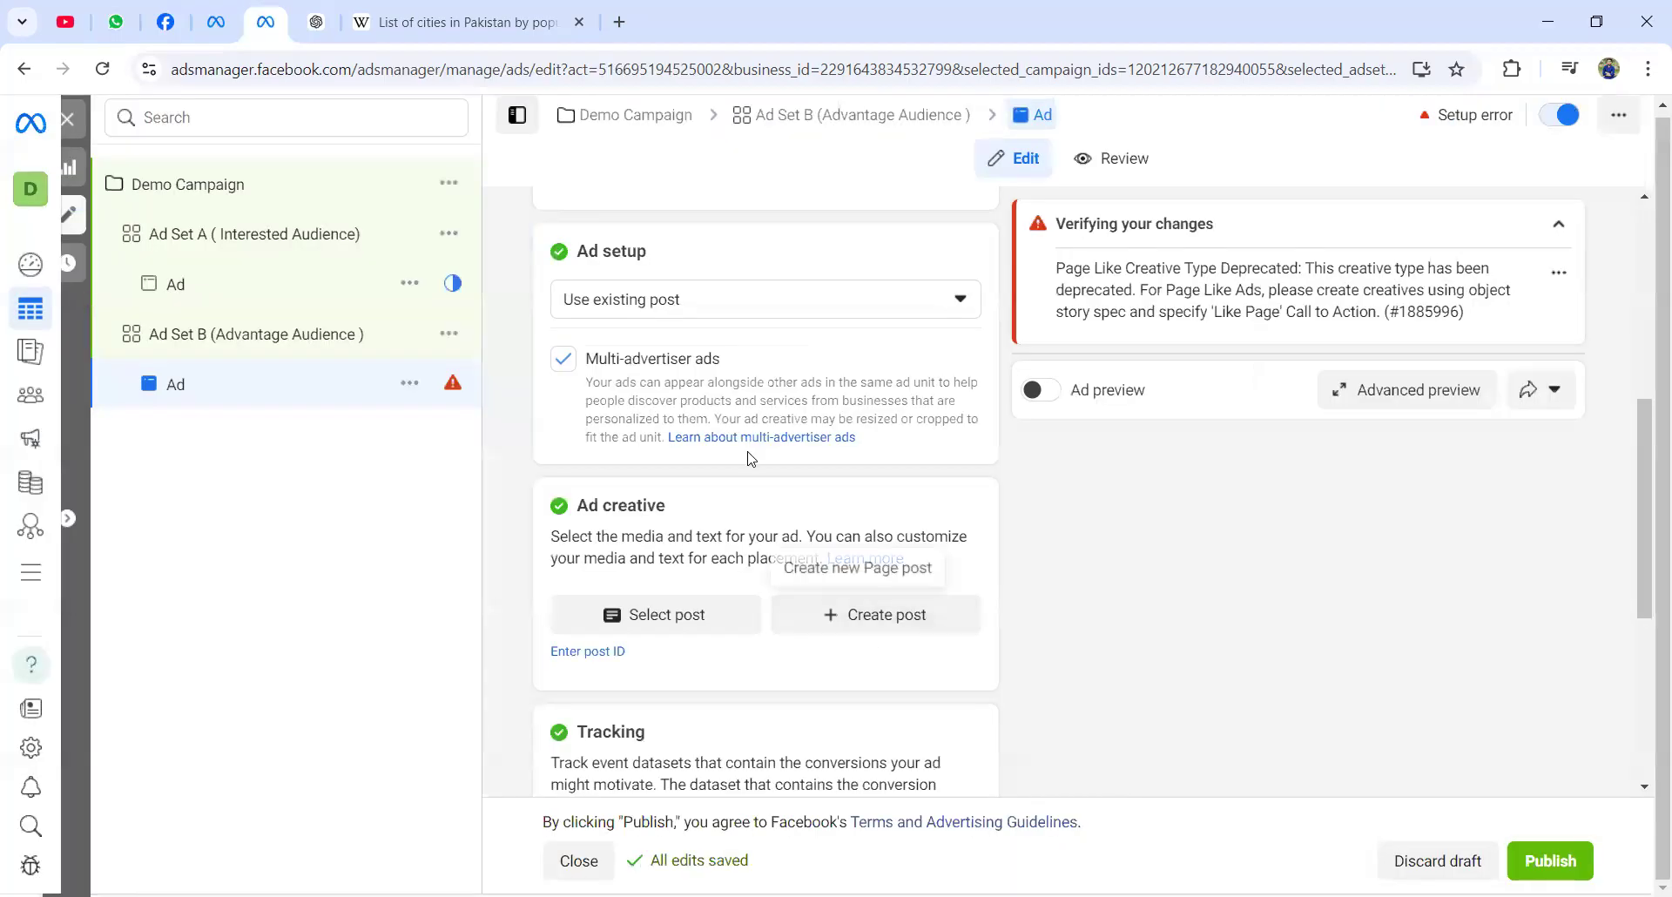
# - Review the ad's tracking options and close the ad editor, leaving the campaign items as unpublished drafts
pyautogui.scroll(-2, 747, 456)
pyautogui.scroll(-3, 747, 455)
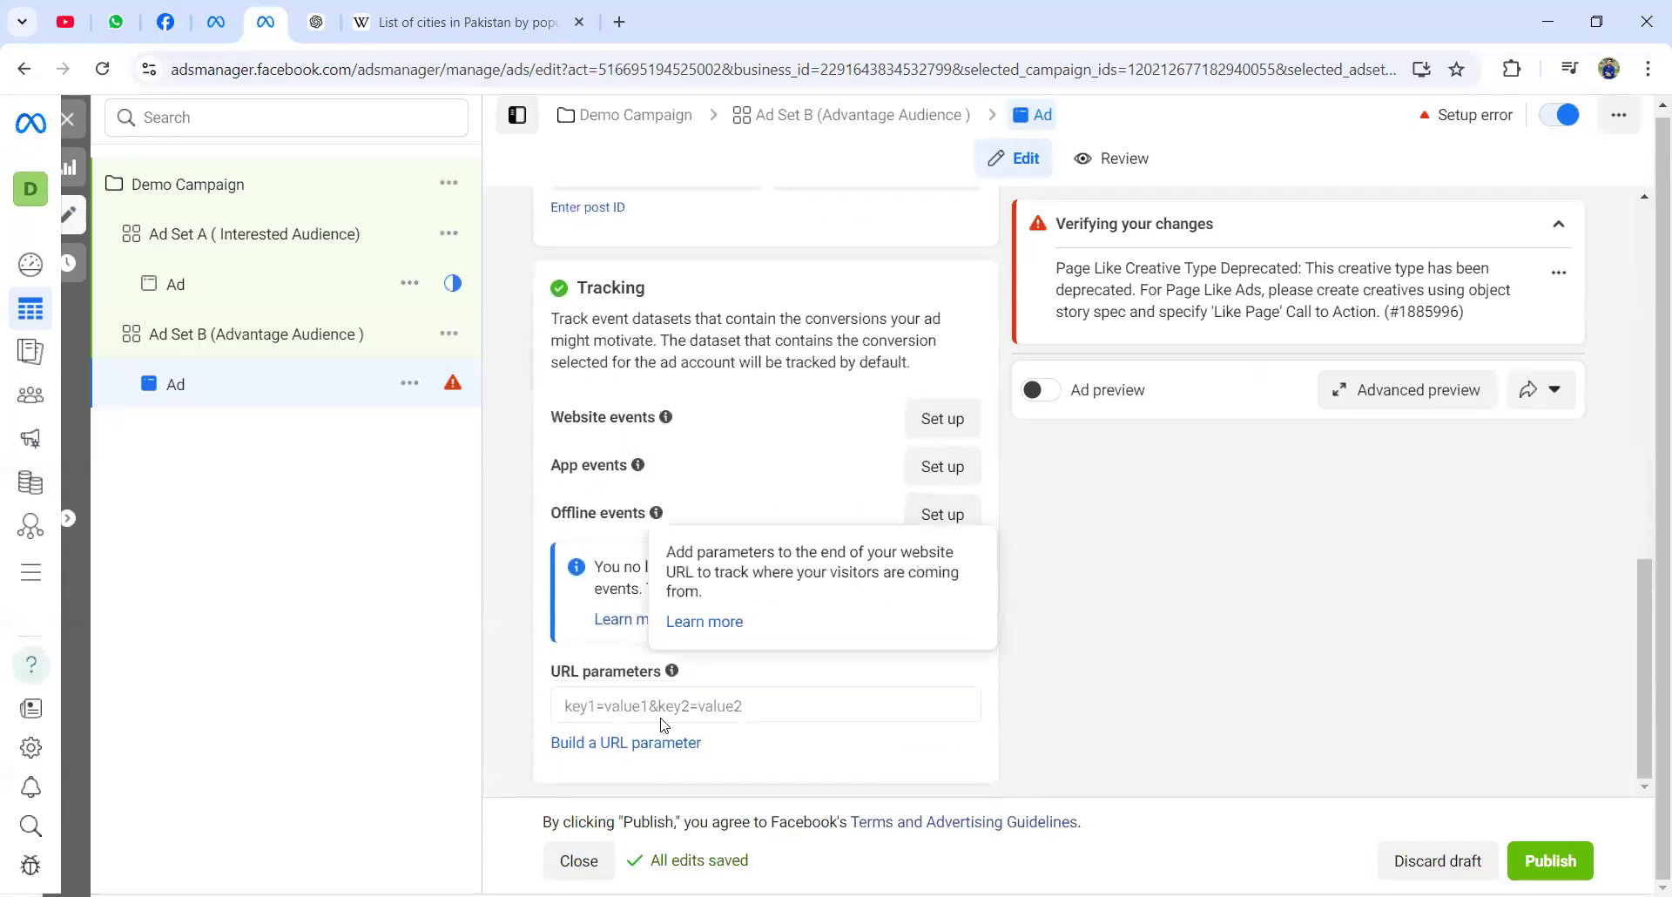
pyautogui.click(579, 862)
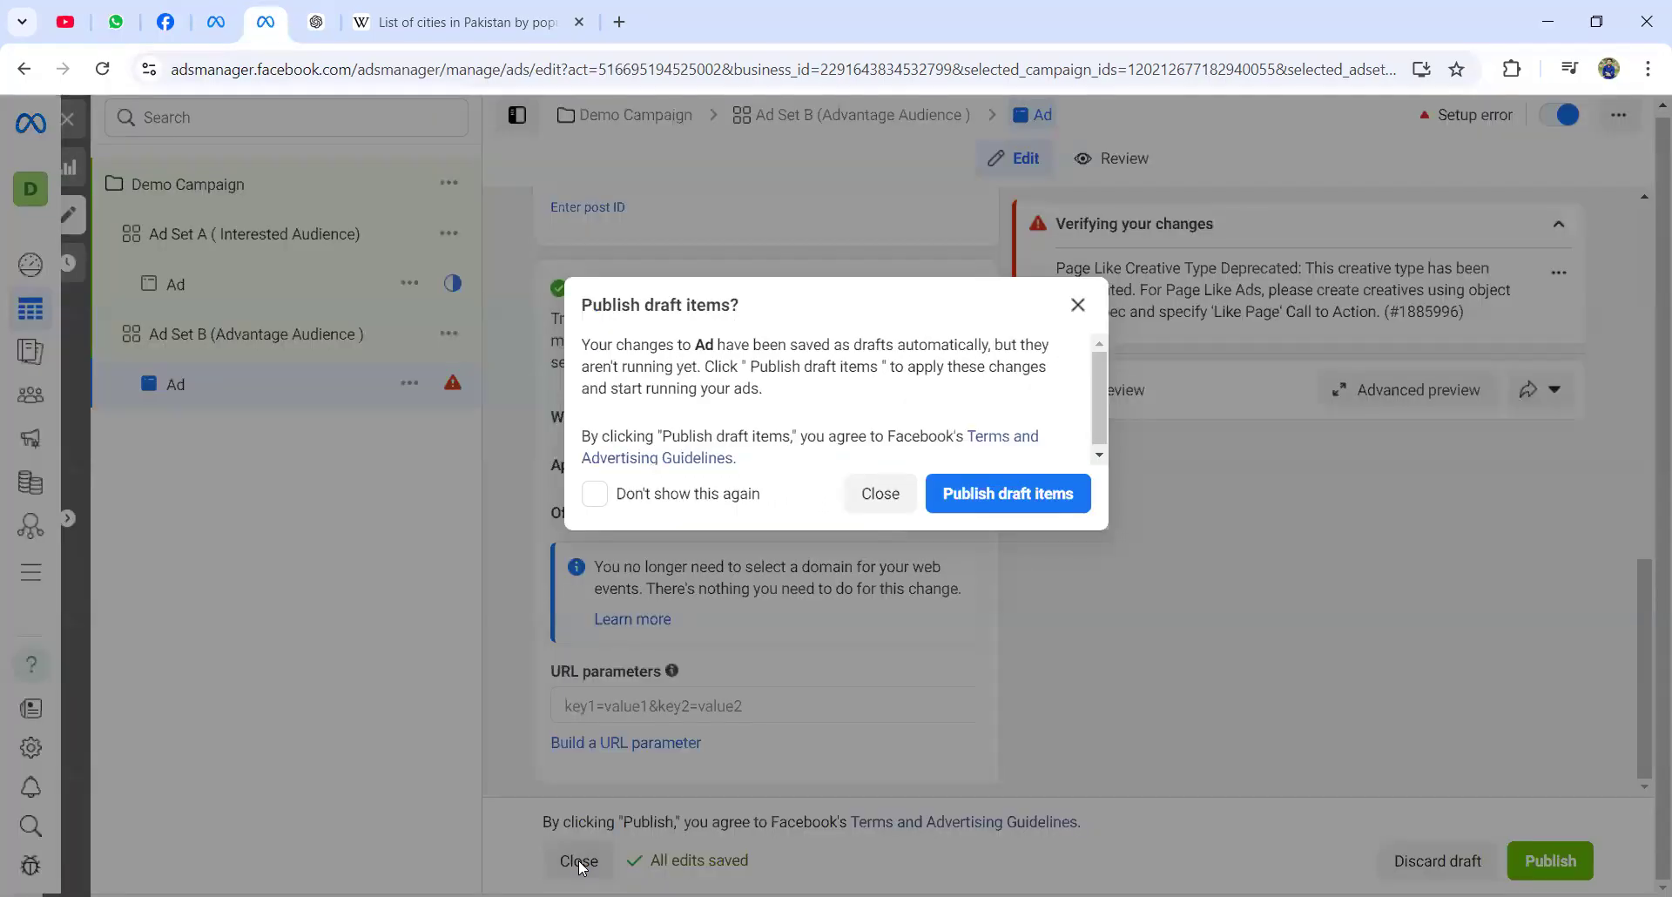
pyautogui.click(881, 495)
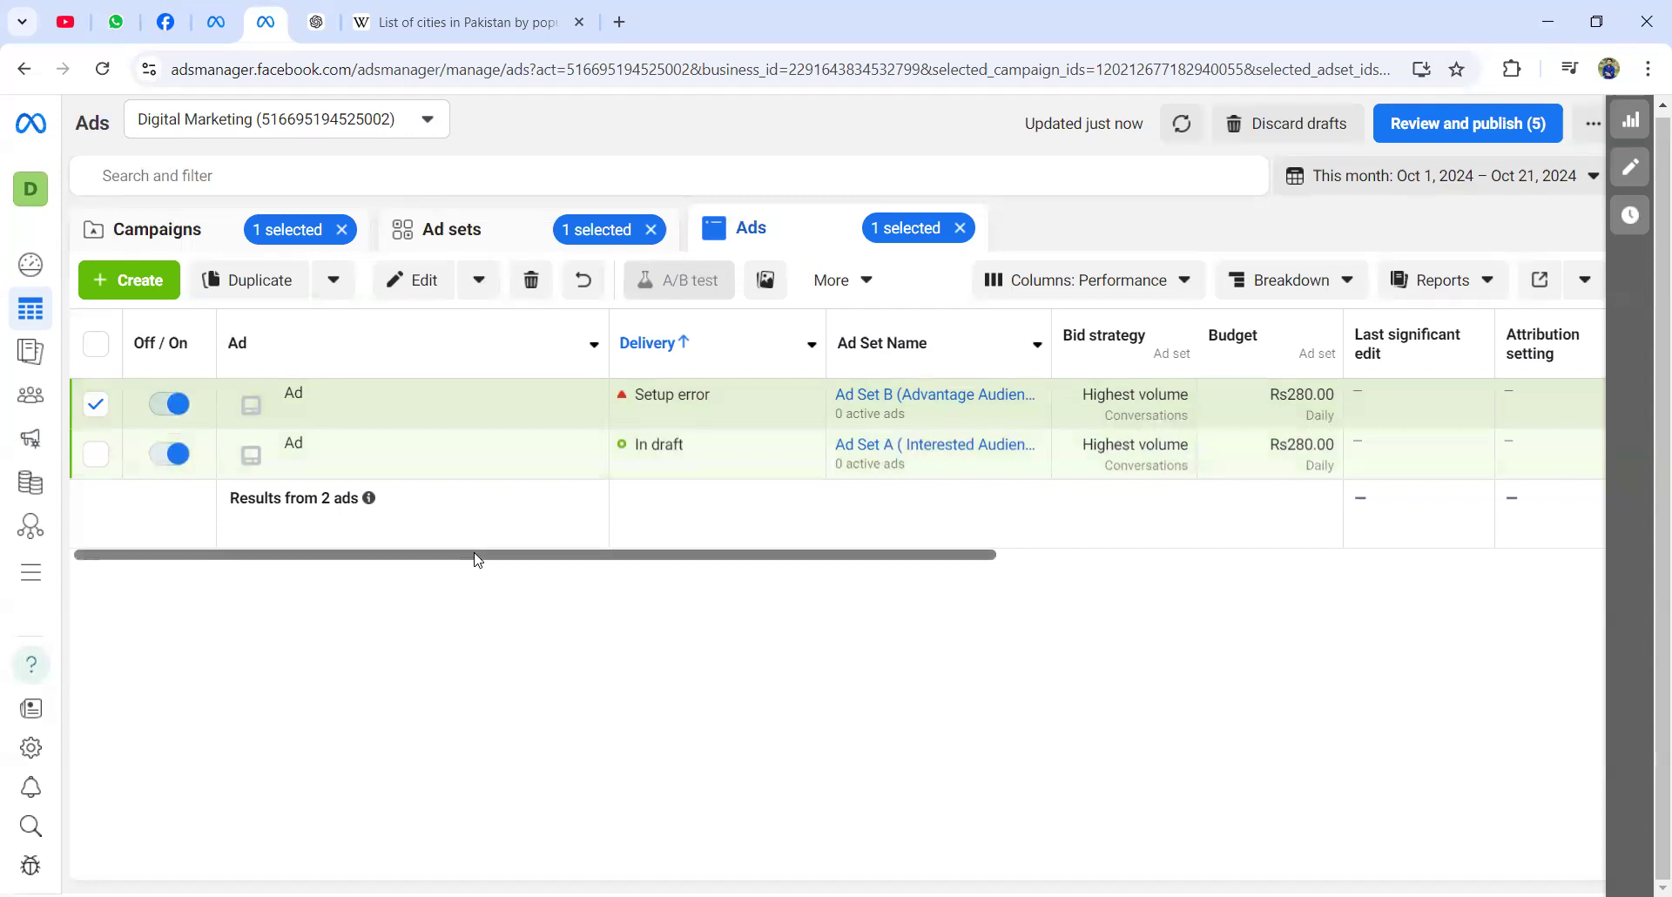
# - Examine the performance columns of the ads table, from ad set name and bid strategy through to amount spent and end date
pyautogui.moveTo(477, 560); pyautogui.dragTo(573, 566)
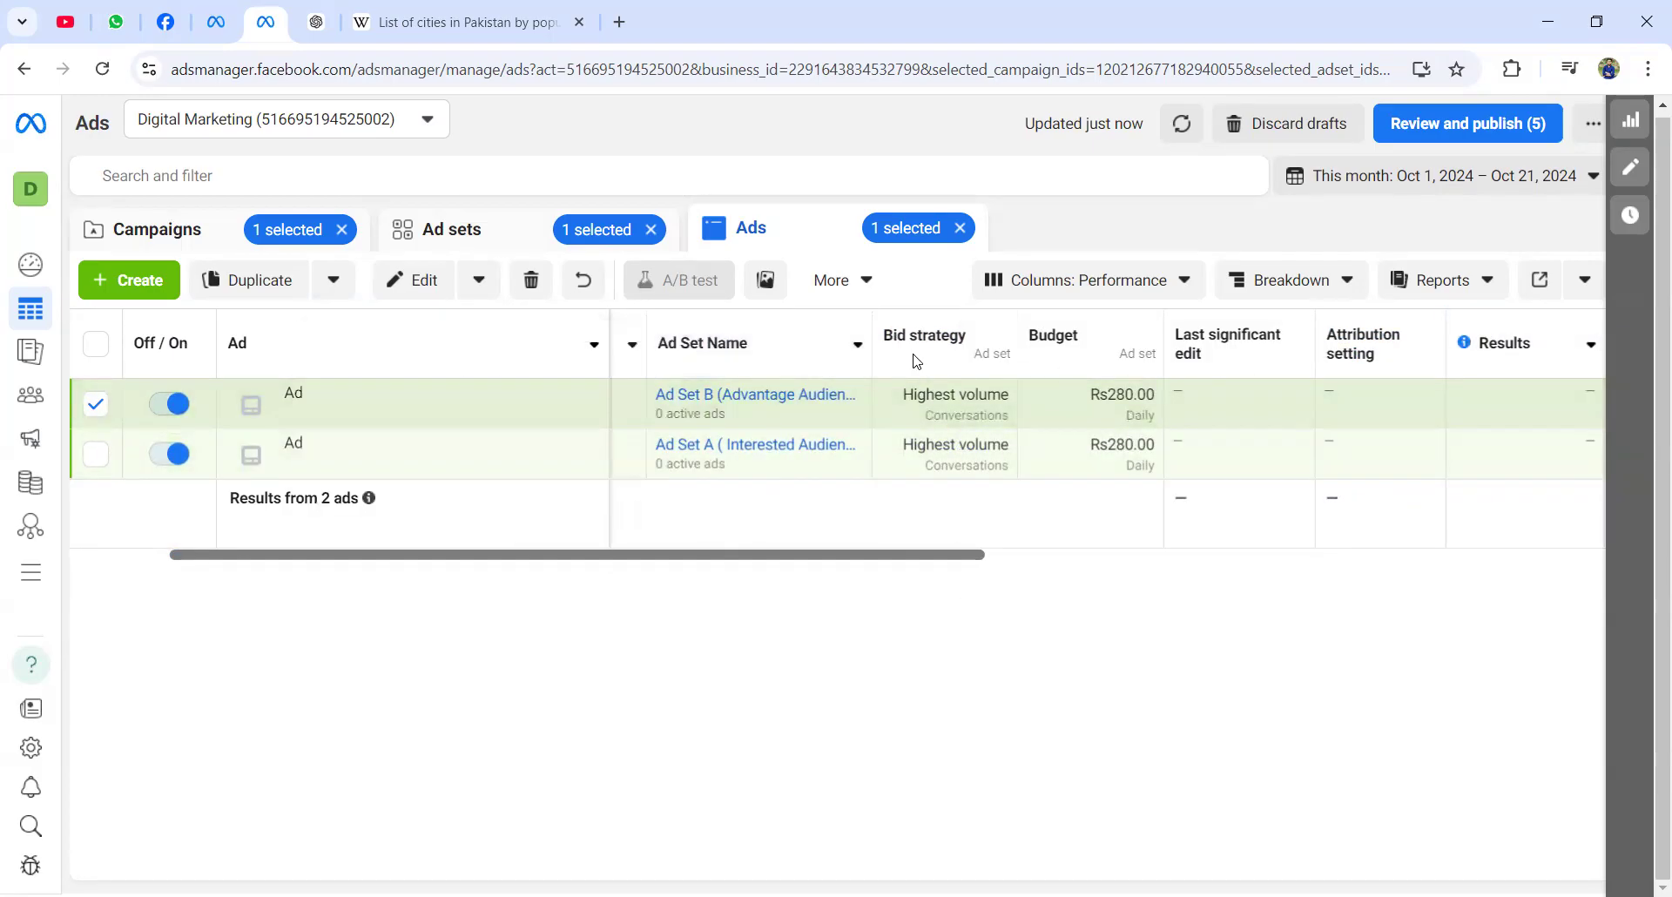
pyautogui.moveTo(928, 341)
pyautogui.moveTo(980, 557); pyautogui.dragTo(1127, 564)
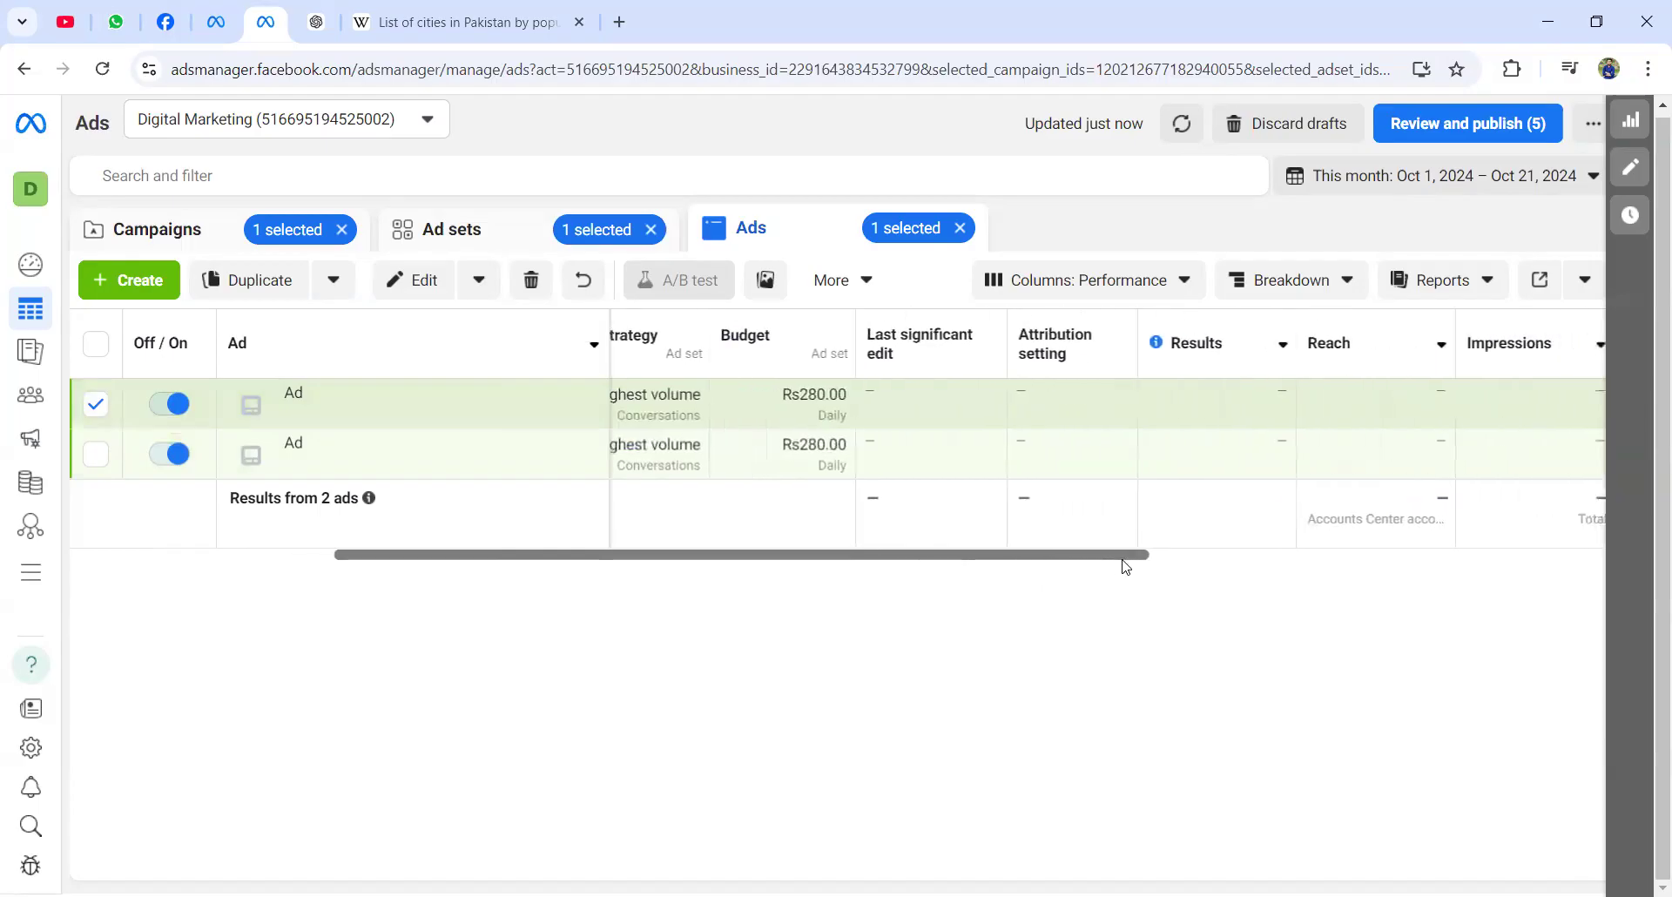
pyautogui.moveTo(1107, 563); pyautogui.dragTo(1258, 586)
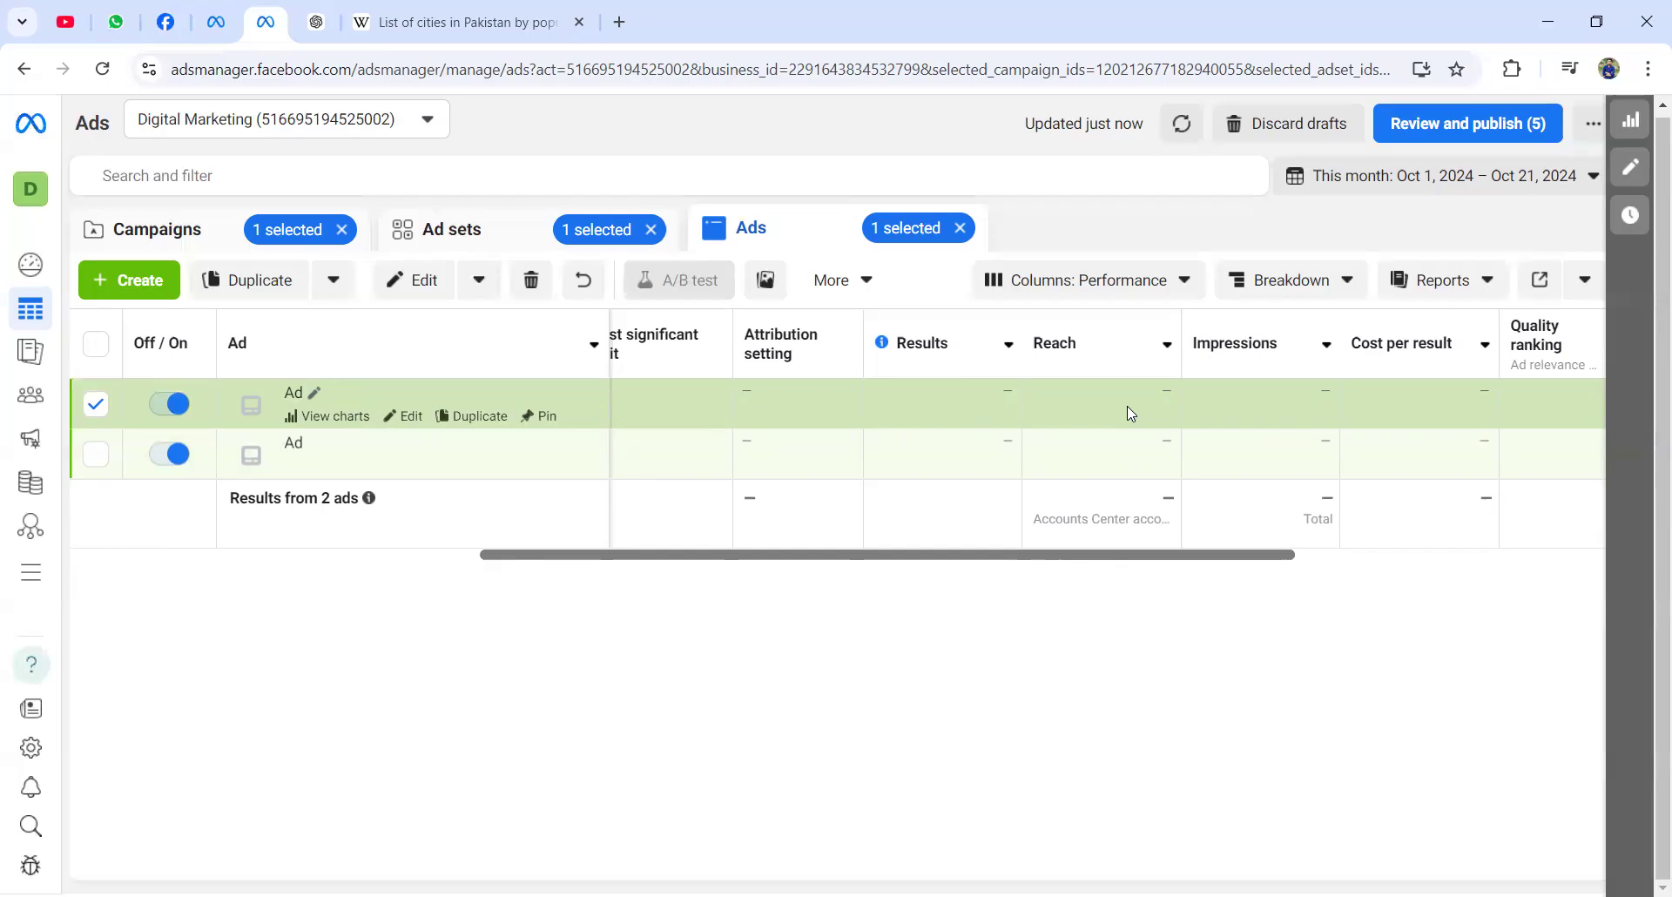
pyautogui.moveTo(1085, 554); pyautogui.dragTo(1224, 597)
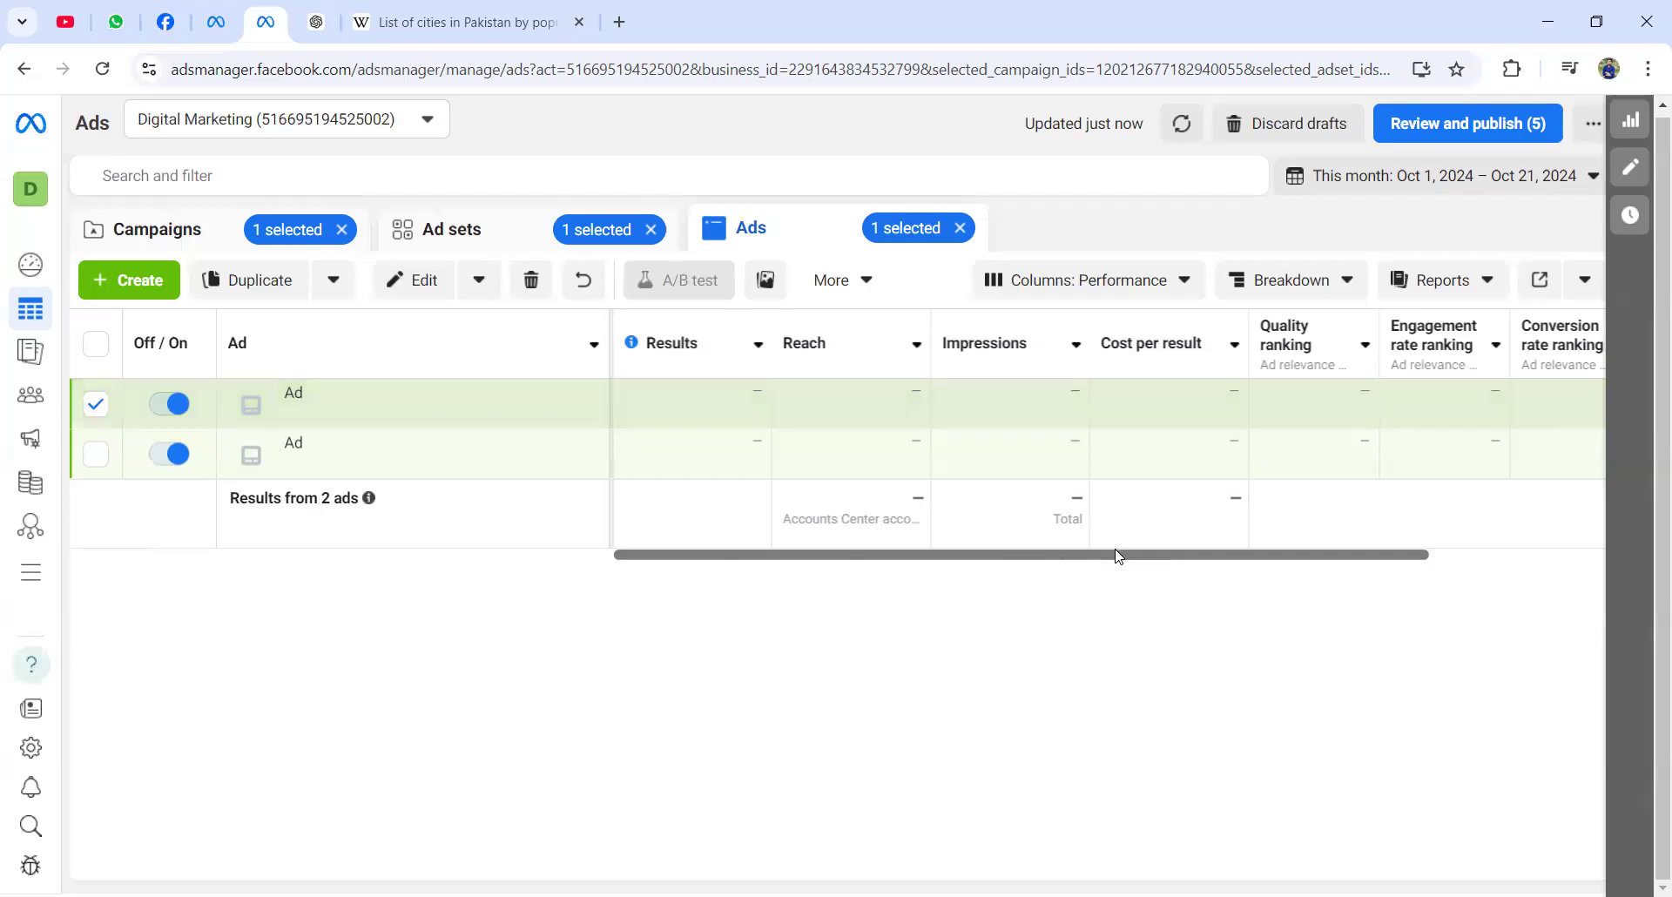
pyautogui.moveTo(1118, 556); pyautogui.dragTo(1271, 563)
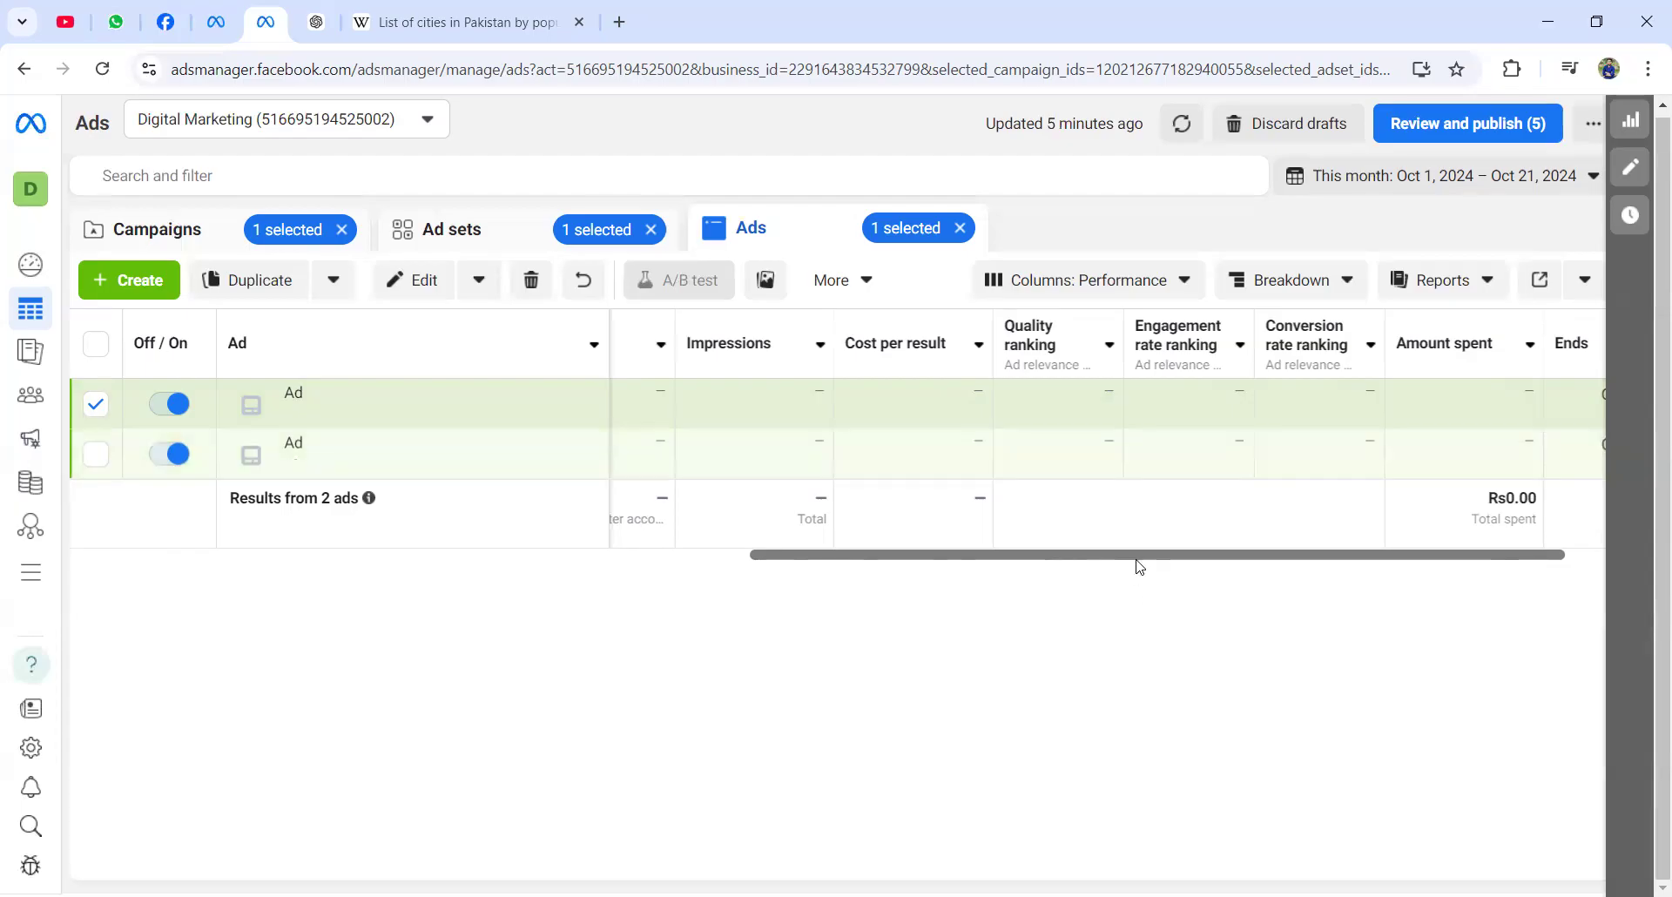
pyautogui.moveTo(1140, 567); pyautogui.dragTo(1253, 567)
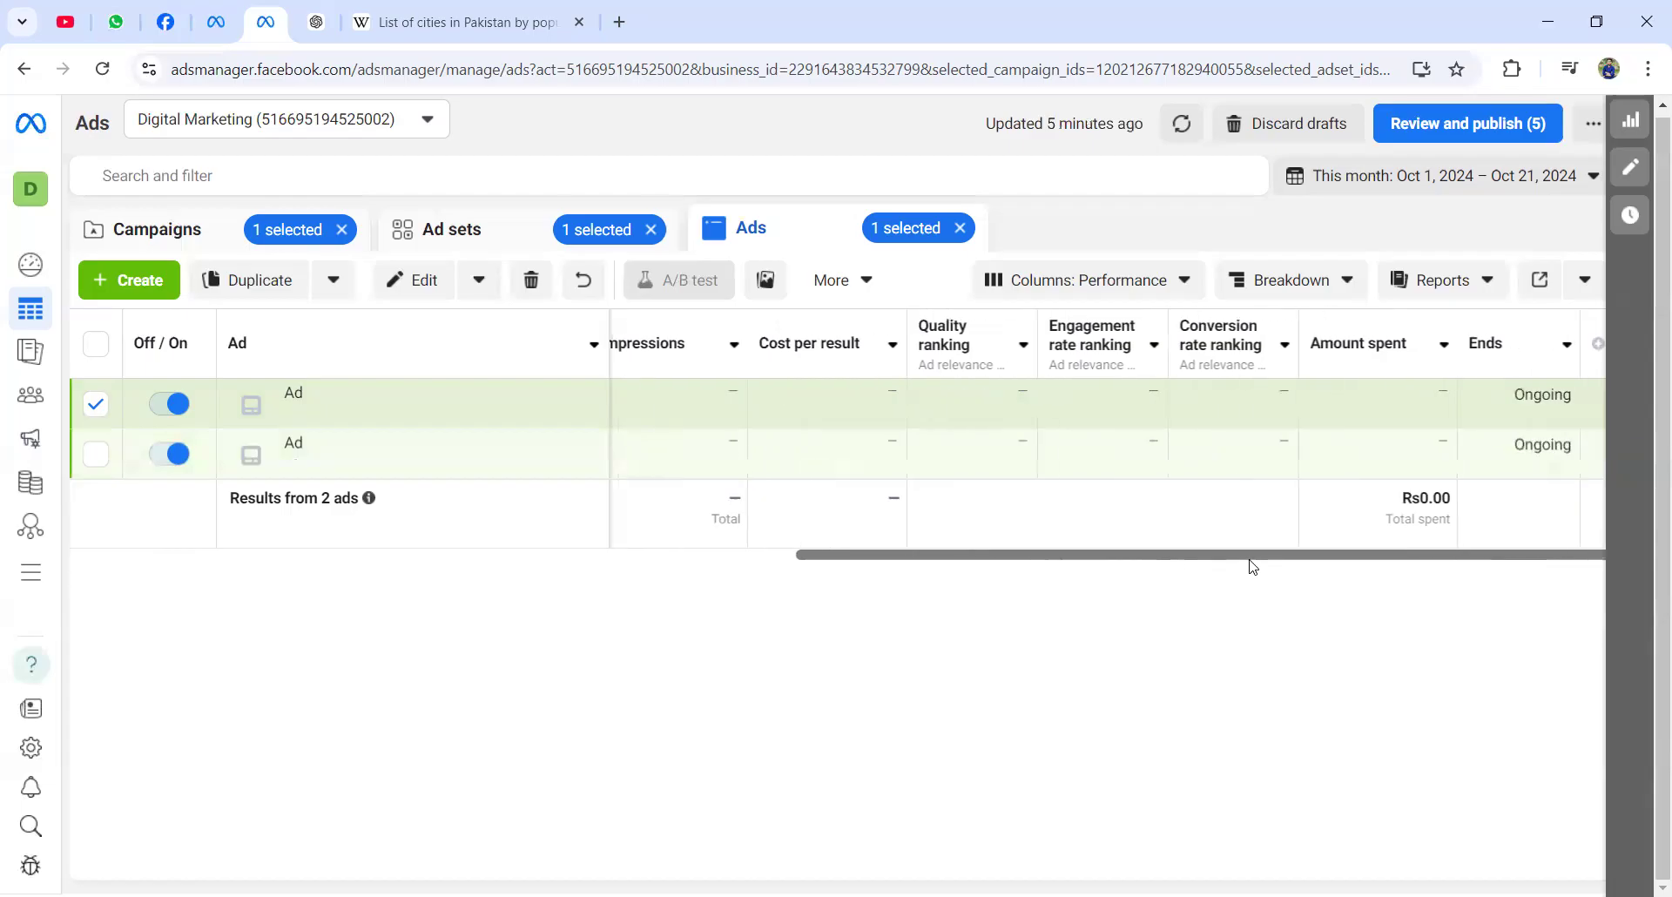
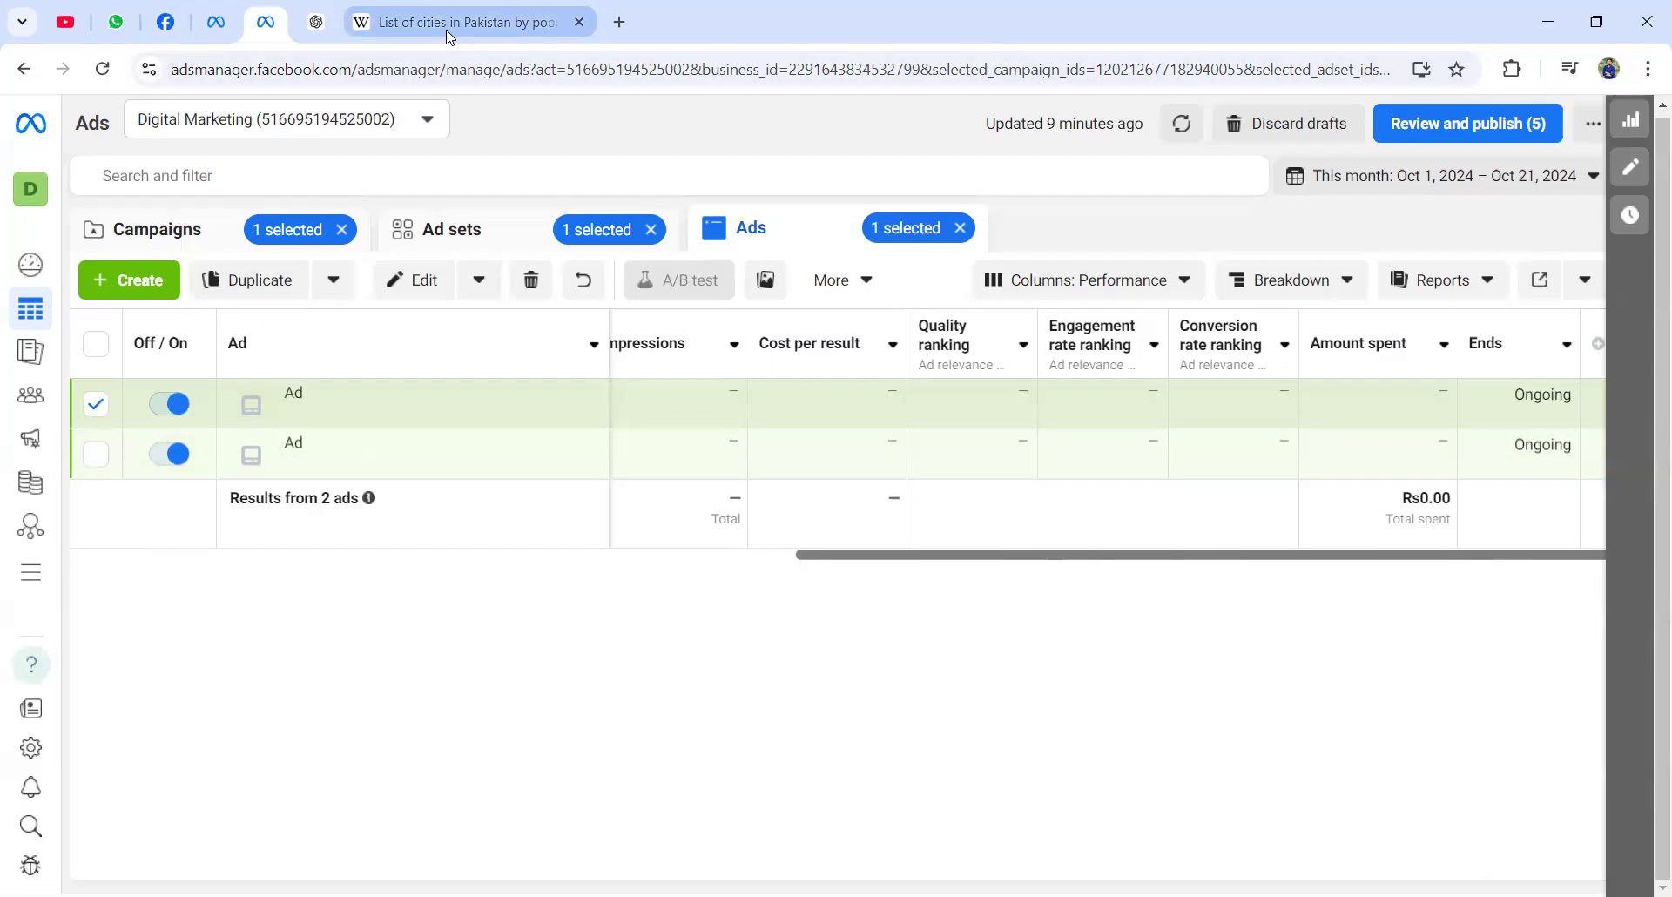
# - Delete both draft ads listed under the selected ad set, one after the other, confirming each deletion
pyautogui.moveTo(451, 38)
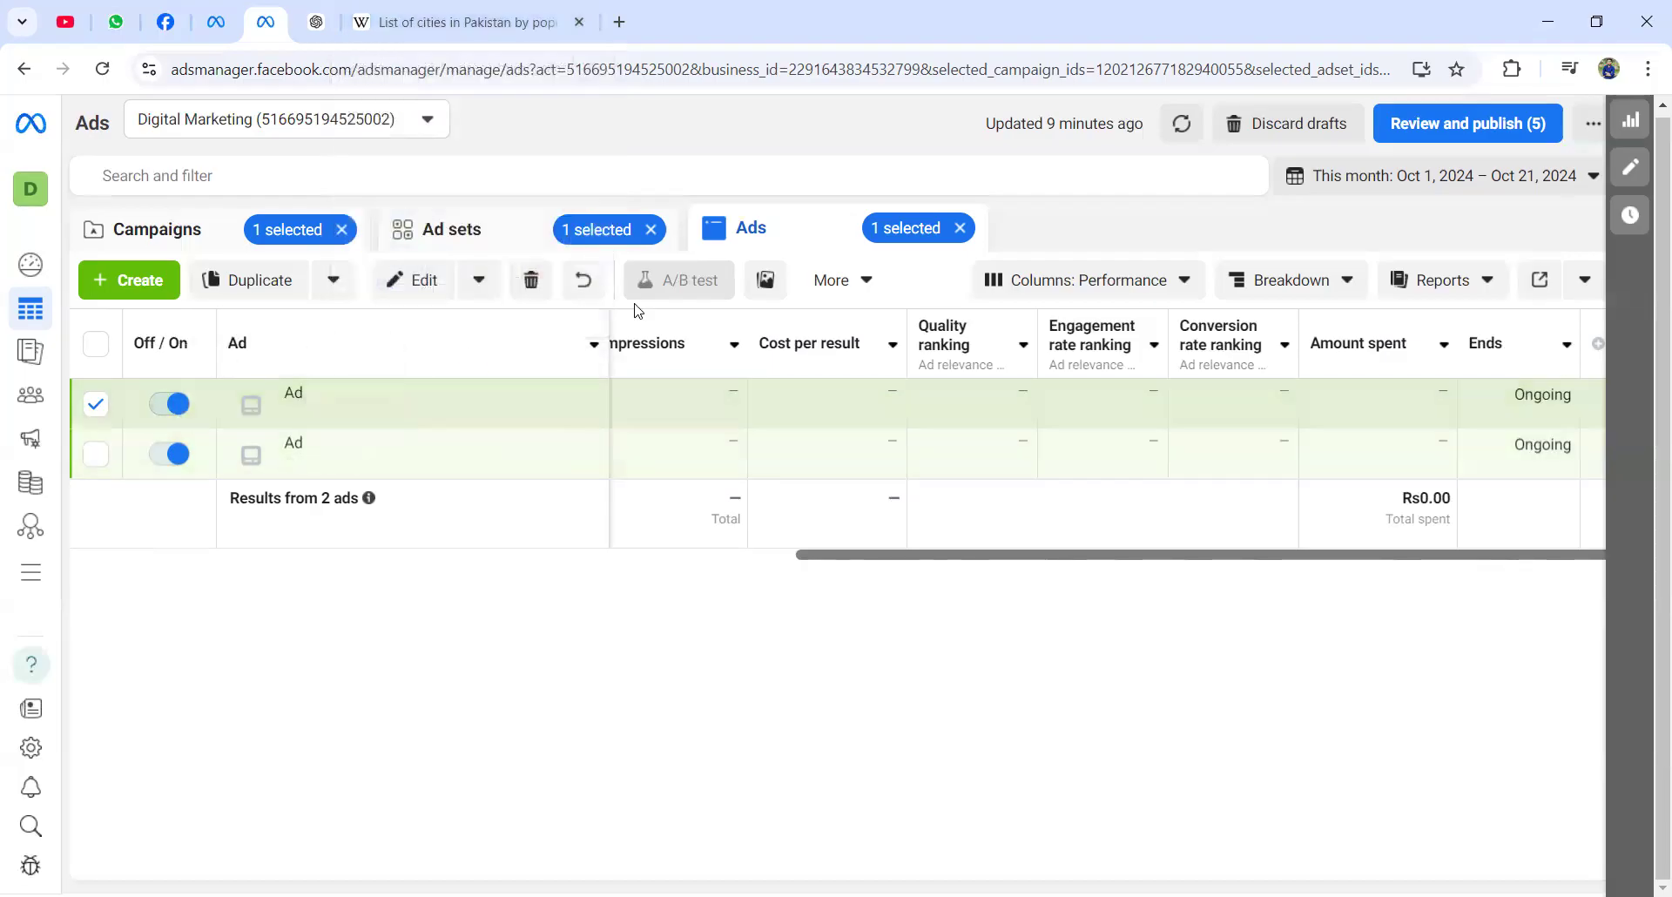
pyautogui.click(530, 281)
pyautogui.click(1002, 419)
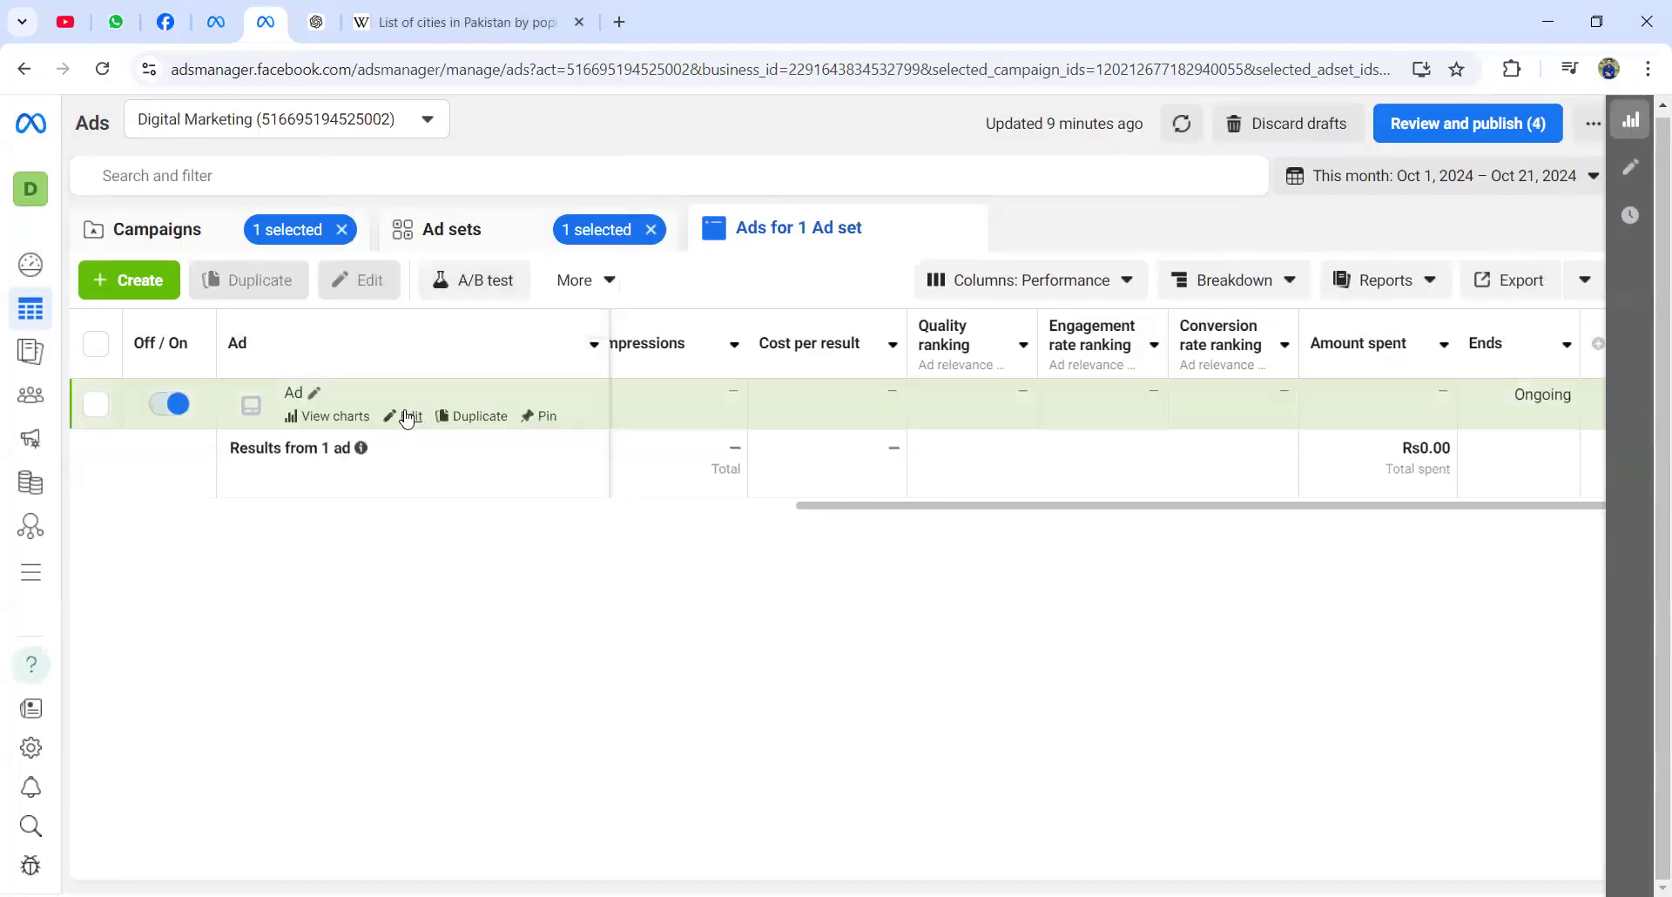
pyautogui.click(96, 404)
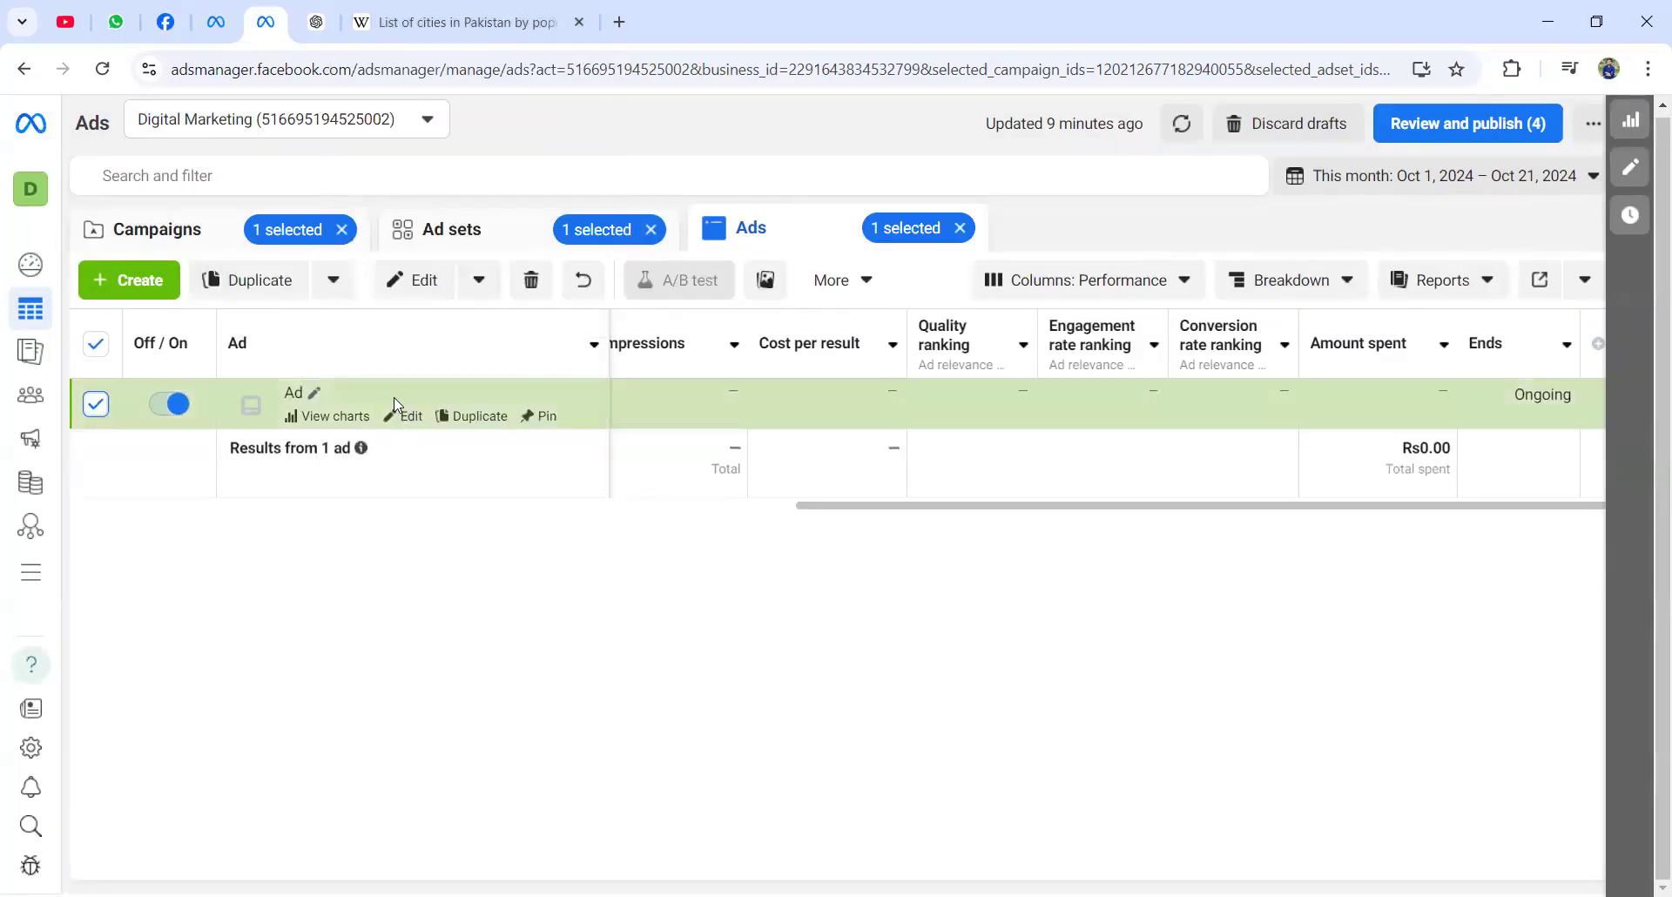
pyautogui.click(531, 280)
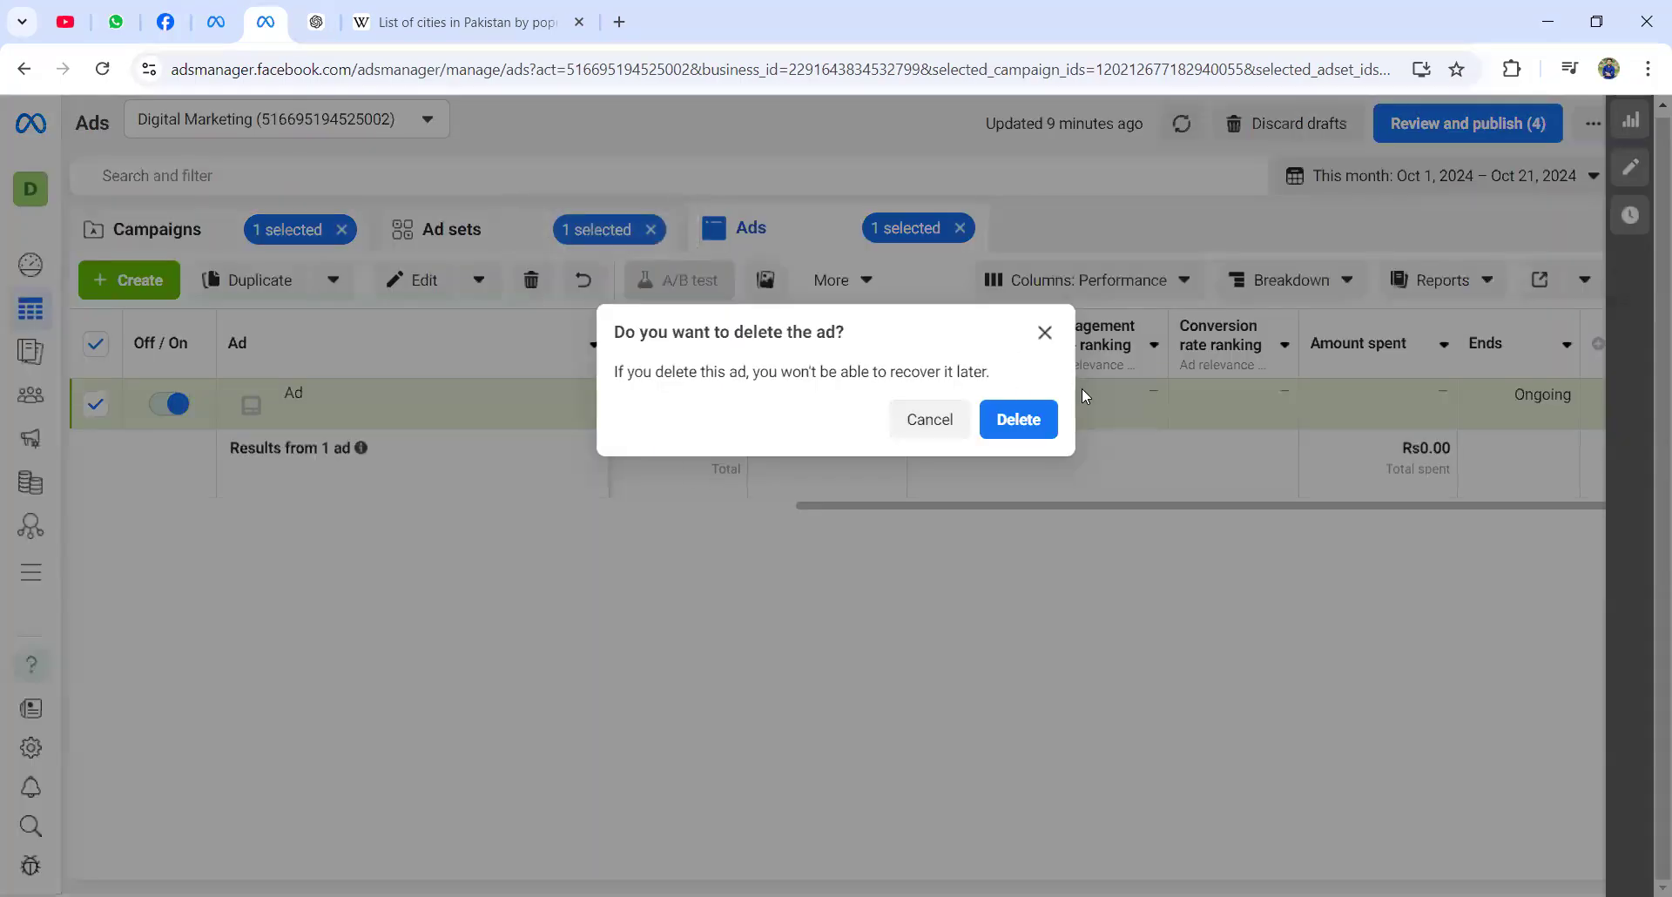
pyautogui.click(1019, 421)
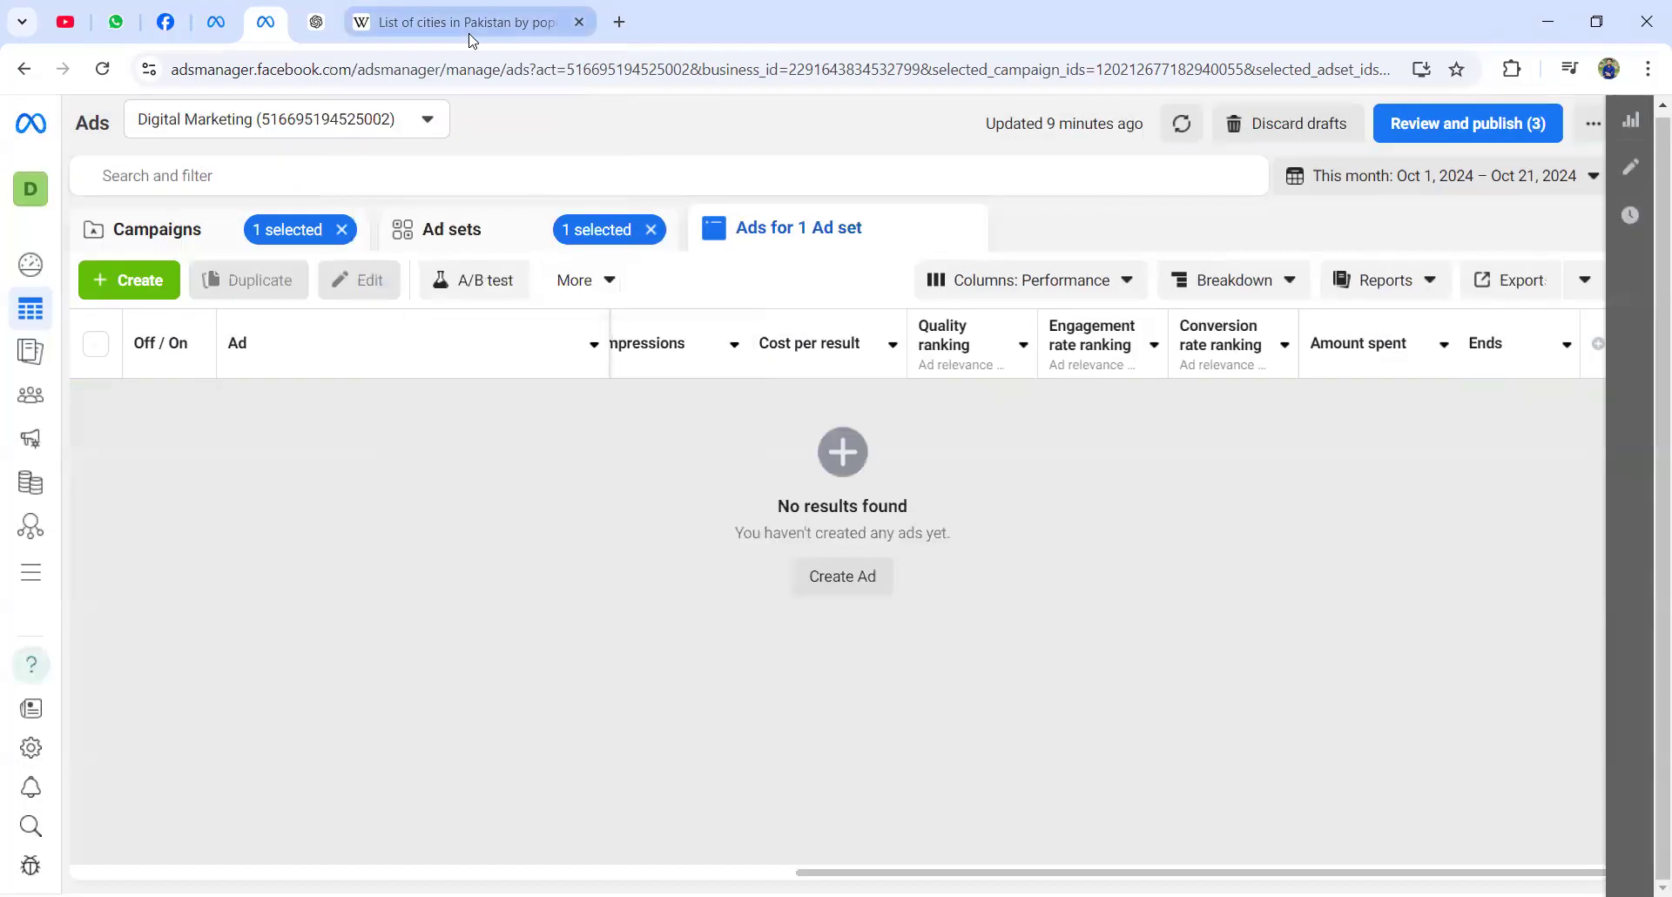
pyautogui.moveTo(470, 36)
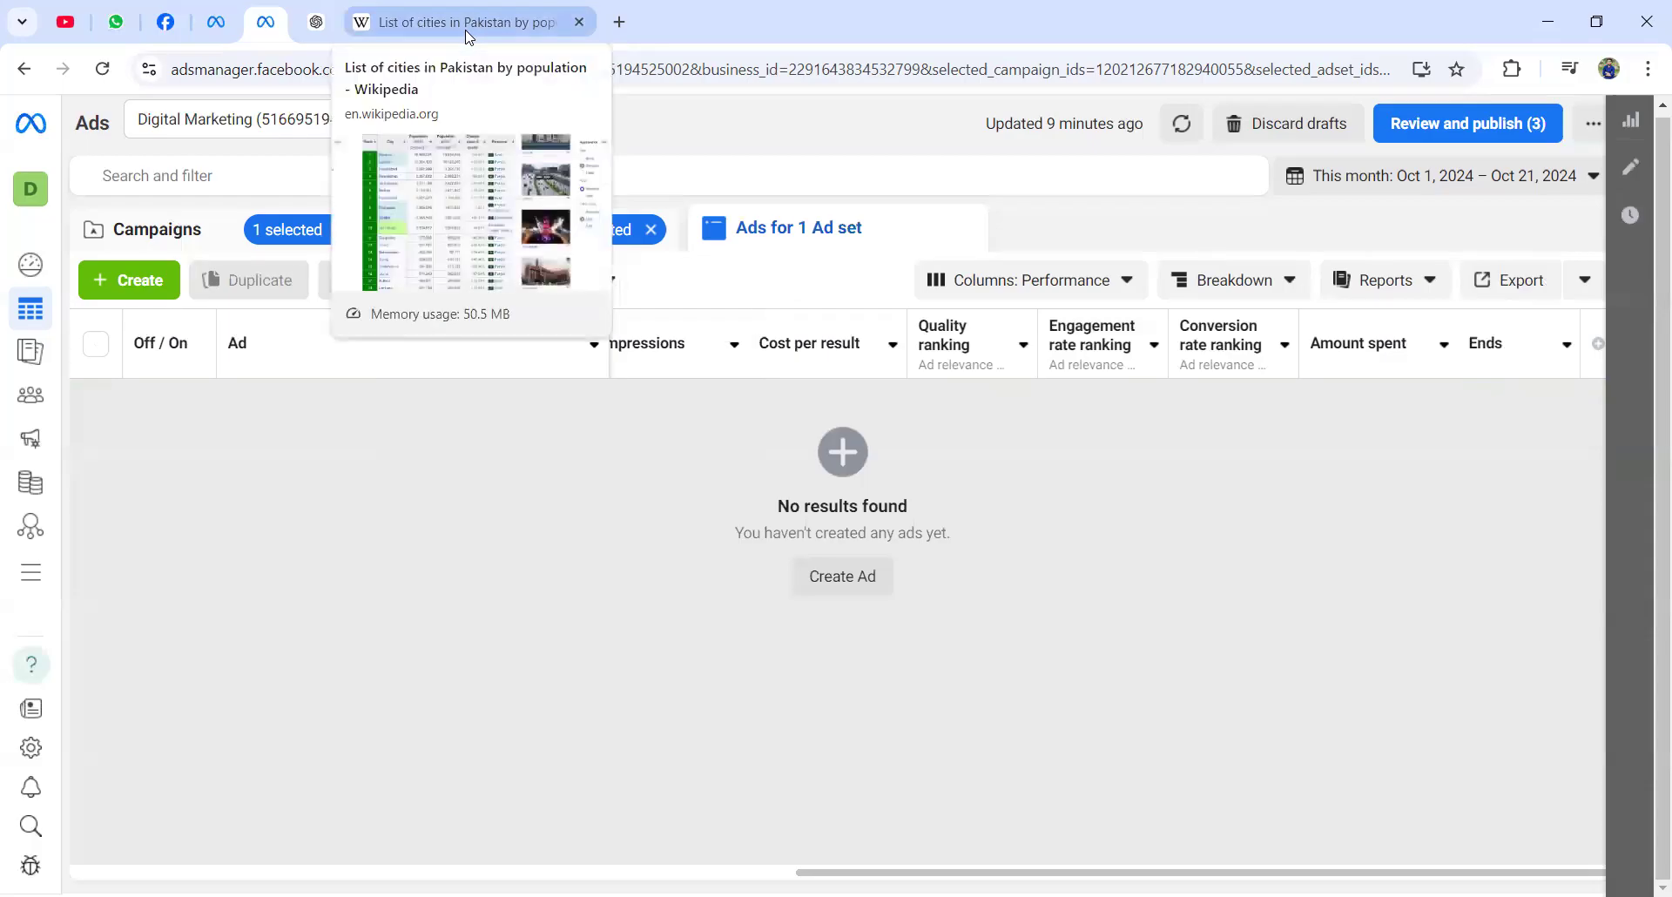